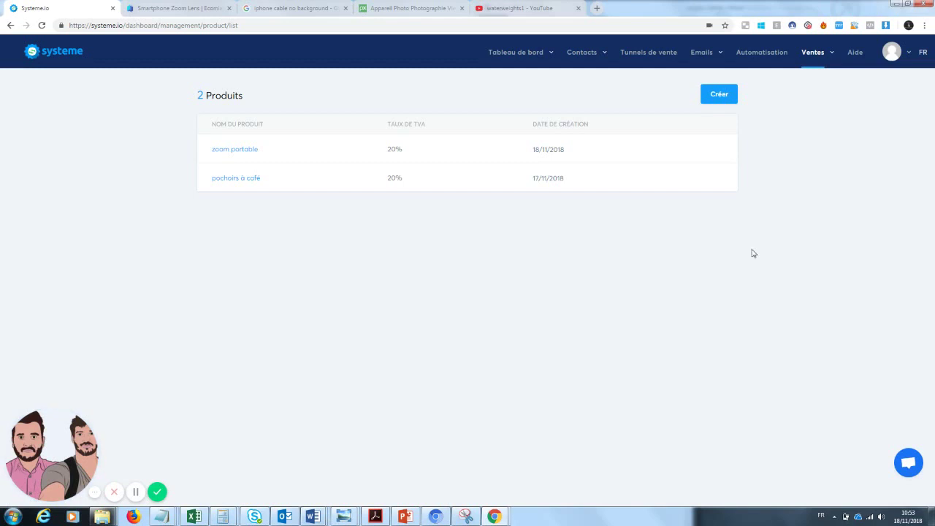
- Create a product named 'Zoom téléphone' and keep the 20% TVA rate
{"action": "mouse_move", "coordinate": [823, 61]}
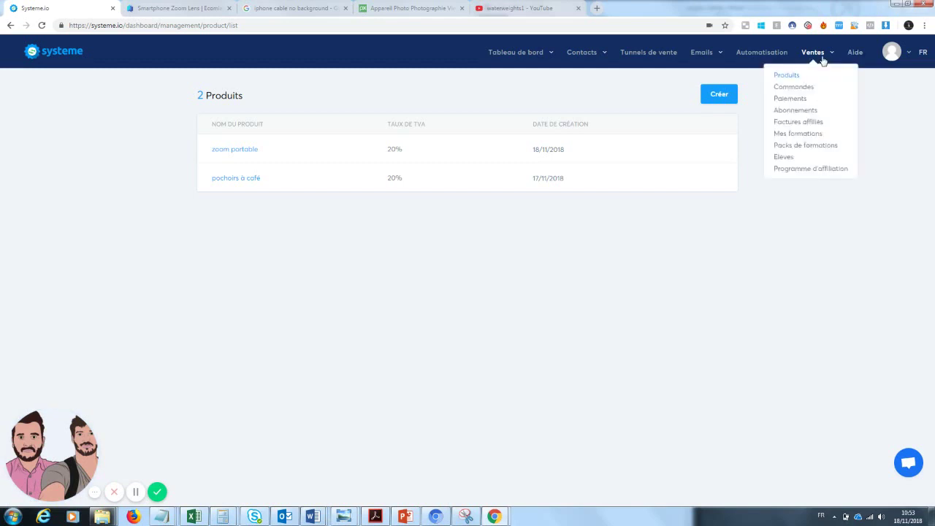
{"action": "left_click", "coordinate": [785, 75]}
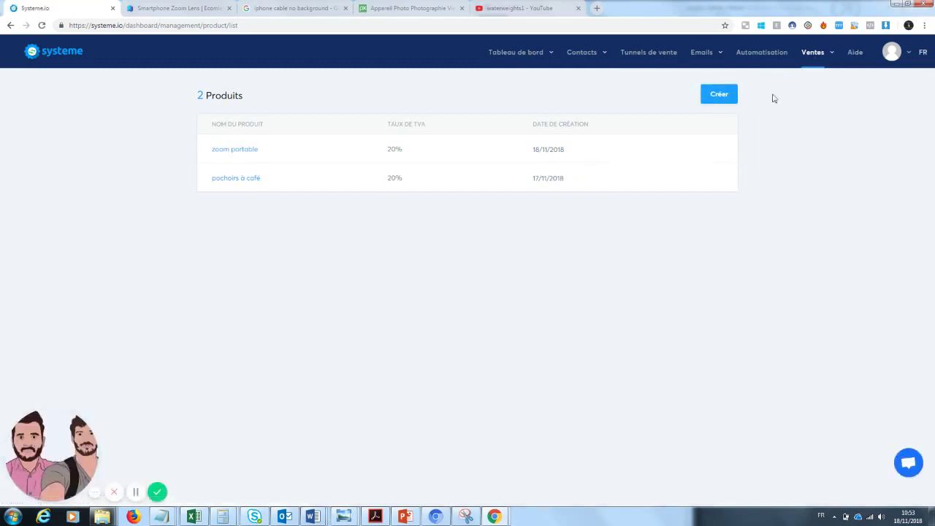
{"action": "left_click", "coordinate": [722, 99]}
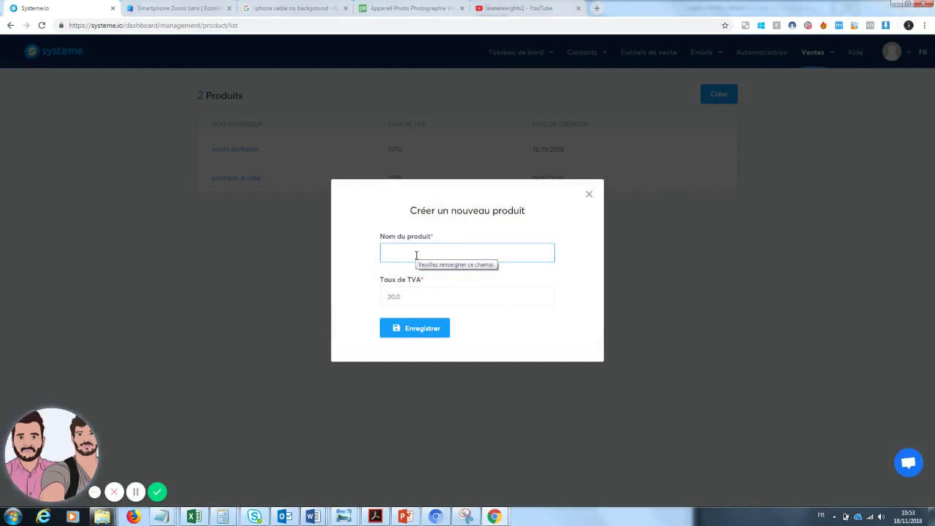
{"action": "type", "text": "zoom"}
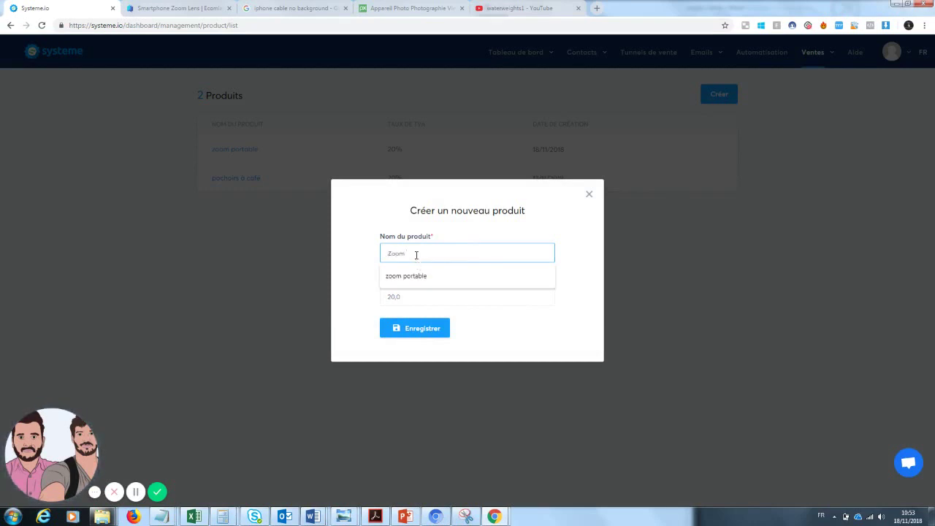
{"action": "type", "text": " téléphone"}
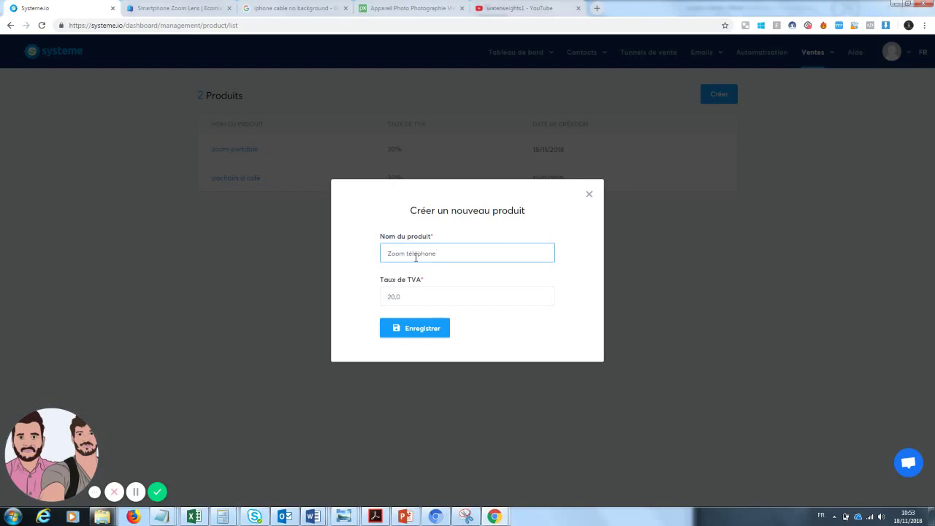
{"action": "left_click", "coordinate": [420, 328]}
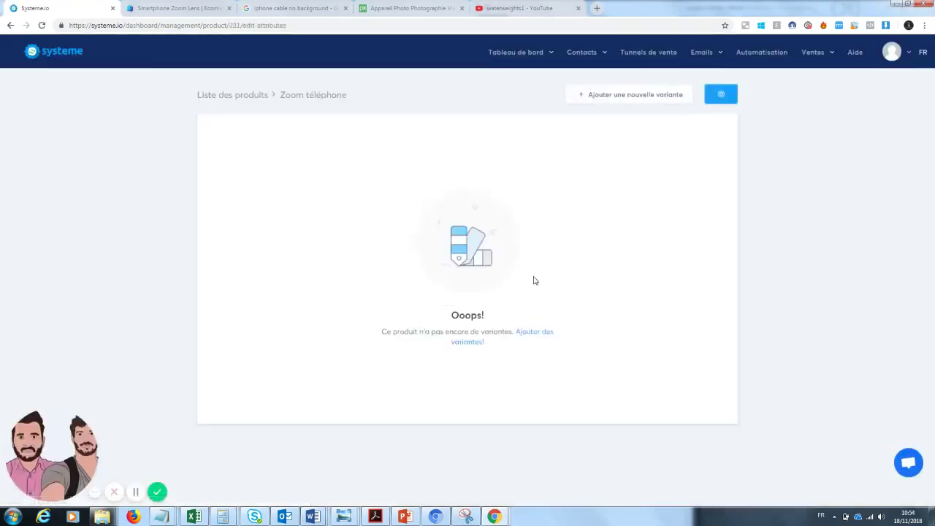
- Add the variant 'noir', then a second variant 'blanc', to Zoom téléphone
{"action": "left_click", "coordinate": [474, 344]}
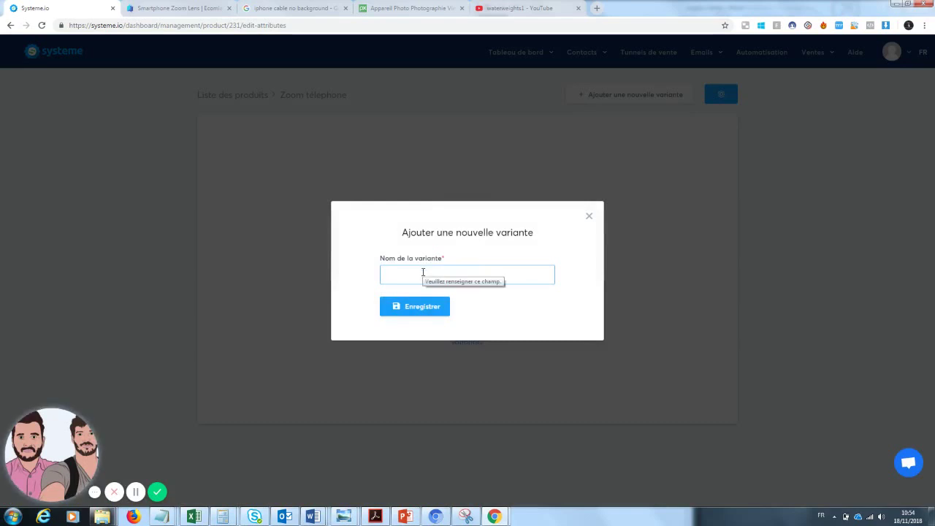
{"action": "type", "text": "noir"}
{"action": "left_click", "coordinate": [411, 295]}
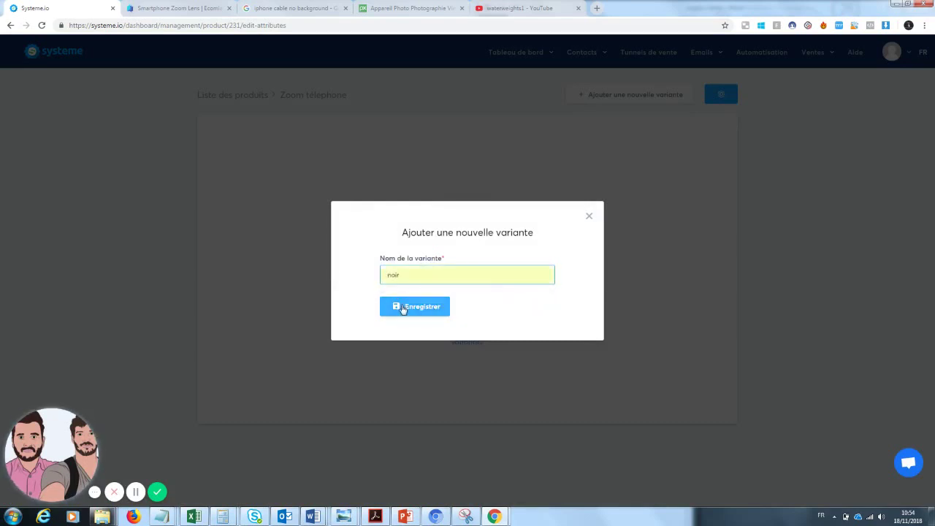
{"action": "left_click", "coordinate": [404, 306]}
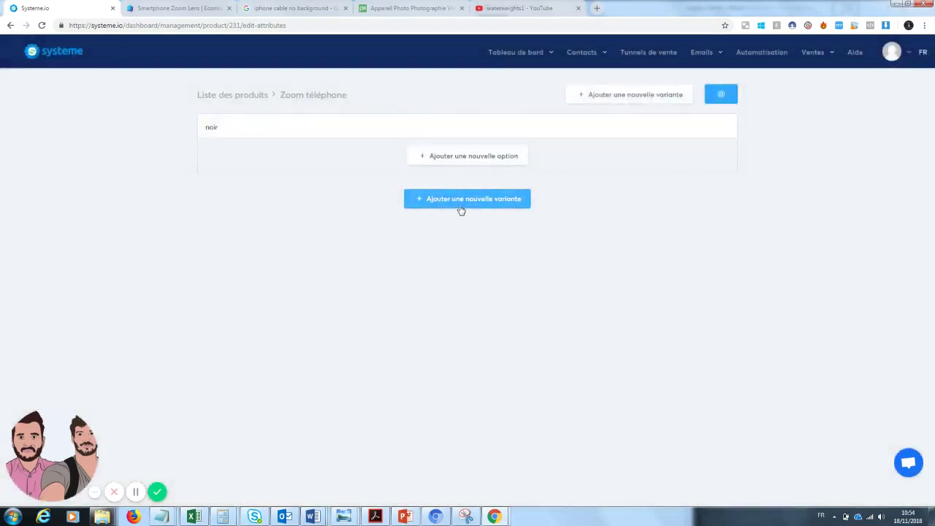
{"action": "left_click", "coordinate": [459, 207]}
{"action": "left_click", "coordinate": [430, 276]}
{"action": "type", "text": "blc"}
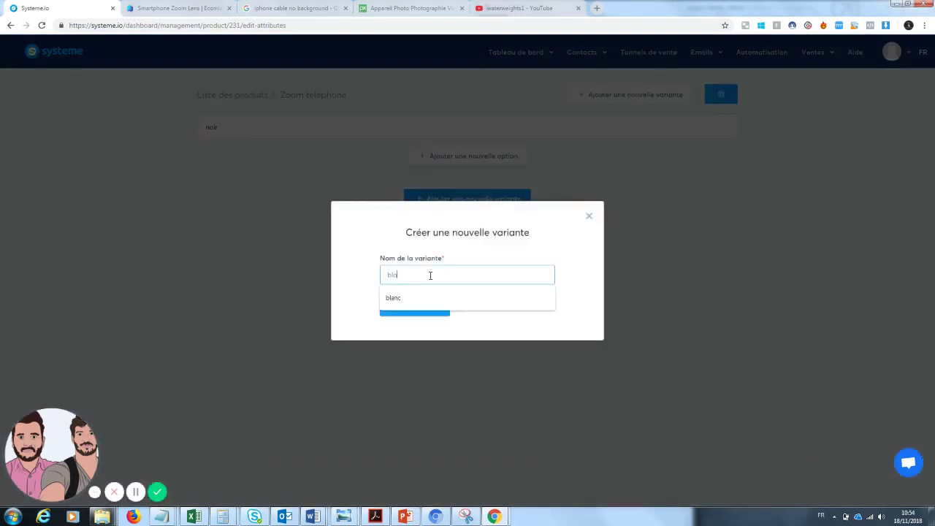
{"action": "left_click", "coordinate": [428, 297]}
{"action": "left_click", "coordinate": [413, 311]}
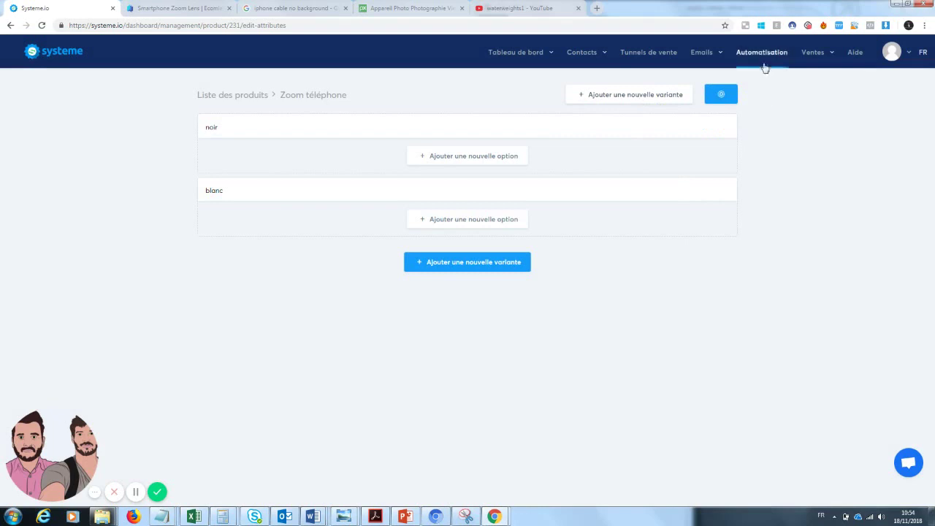
- Delete the 'zoom portable' and 'pochoirs à café' products, then go to Tunnels de vente
{"action": "mouse_move", "coordinate": [840, 68]}
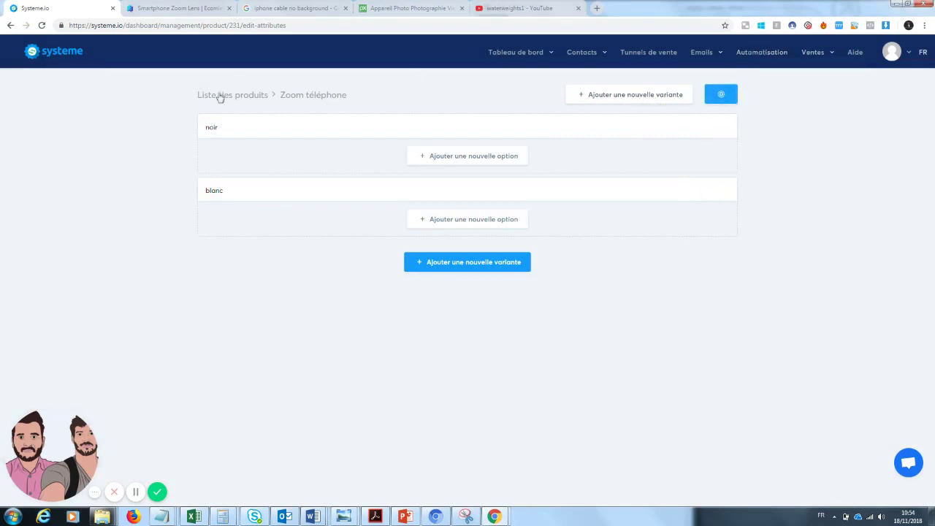
{"action": "left_click", "coordinate": [220, 96]}
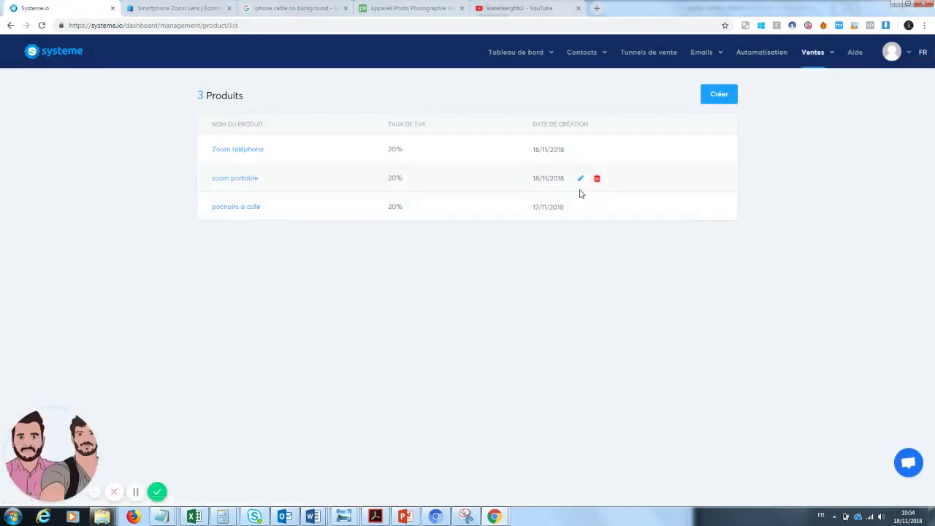
{"action": "left_click", "coordinate": [597, 178]}
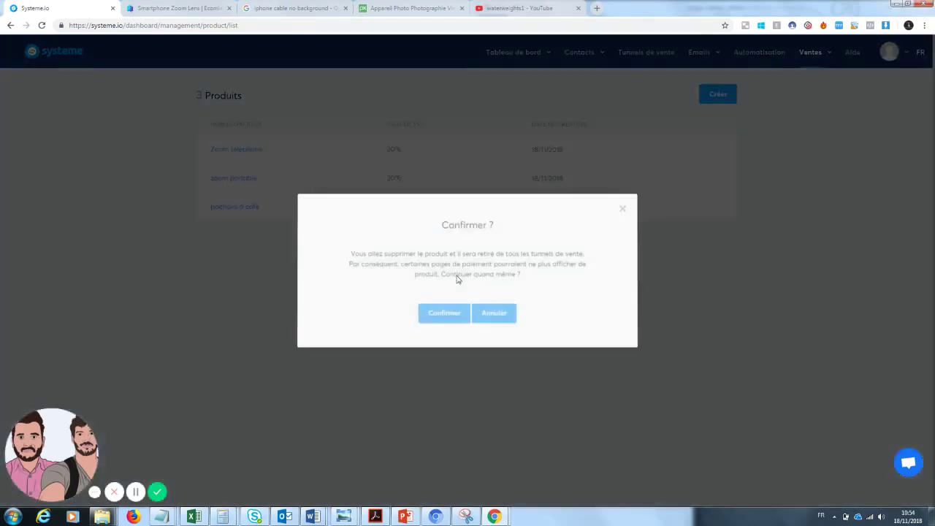
{"action": "left_click", "coordinate": [436, 315]}
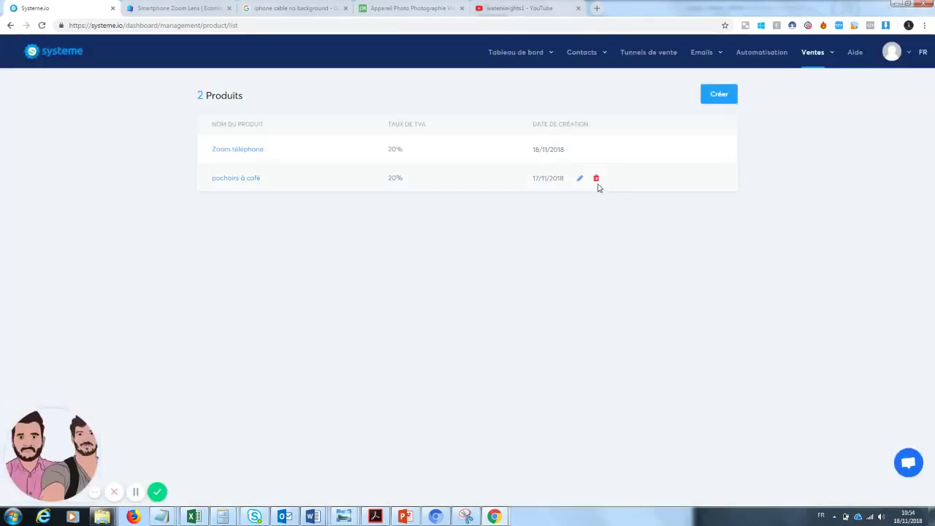
{"action": "left_click", "coordinate": [597, 180]}
{"action": "left_click", "coordinate": [438, 315]}
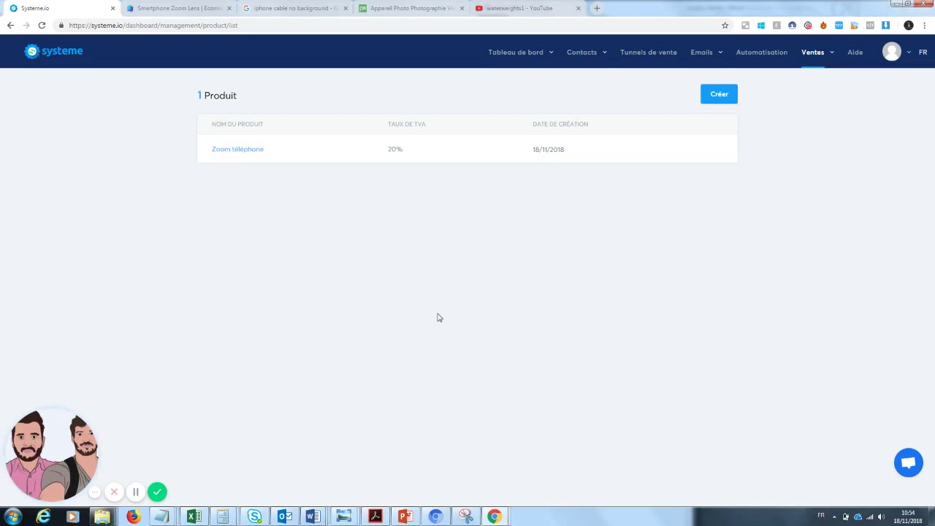
{"action": "left_click", "coordinate": [649, 57]}
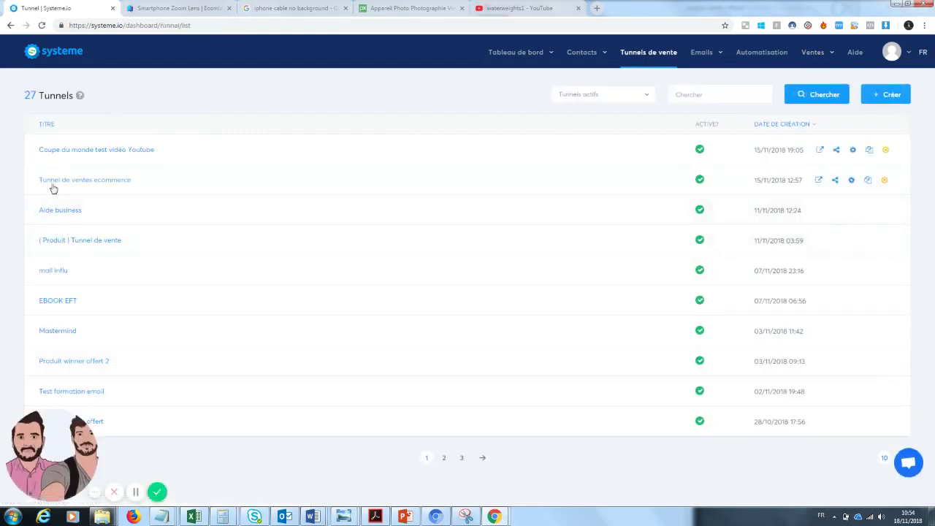
- In 'Tunnel de ventes ecommerce', review each step and edit the 'page de vente template' page
{"action": "left_click", "coordinate": [92, 185]}
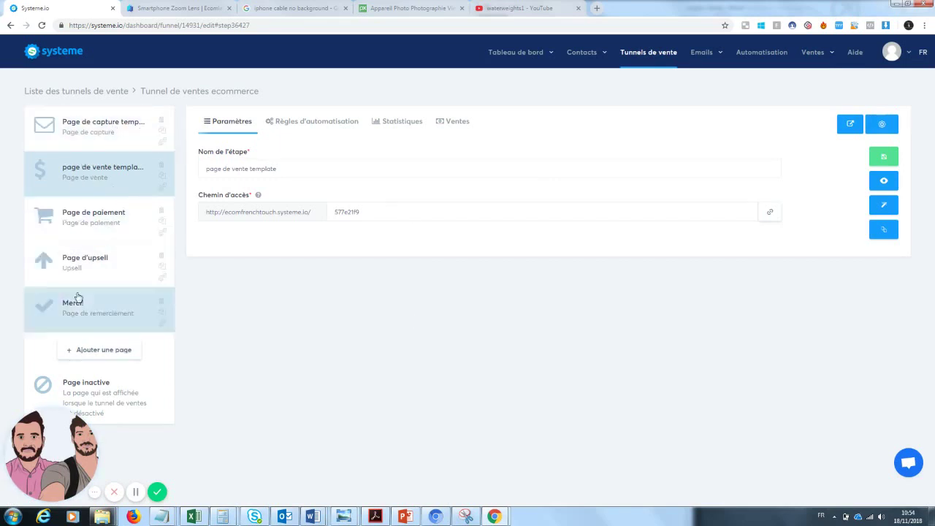
{"action": "left_click", "coordinate": [91, 144]}
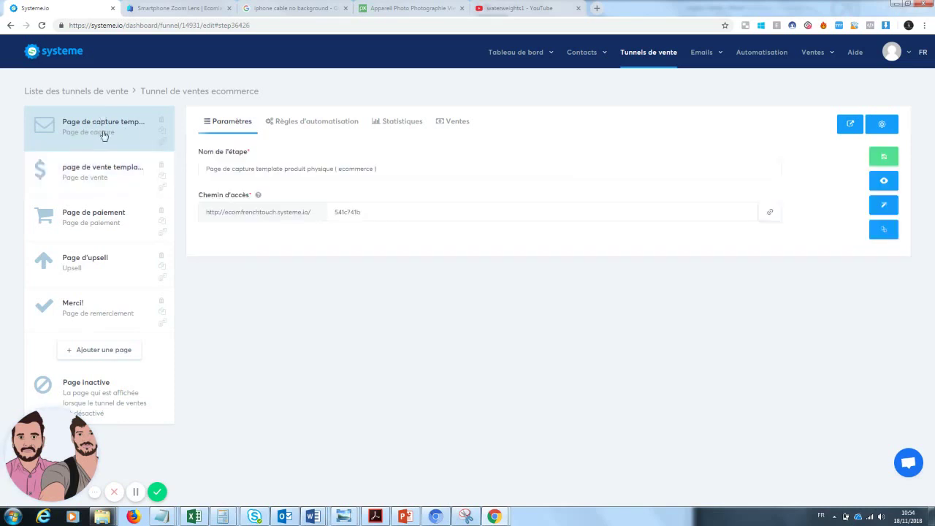
{"action": "left_click", "coordinate": [72, 189]}
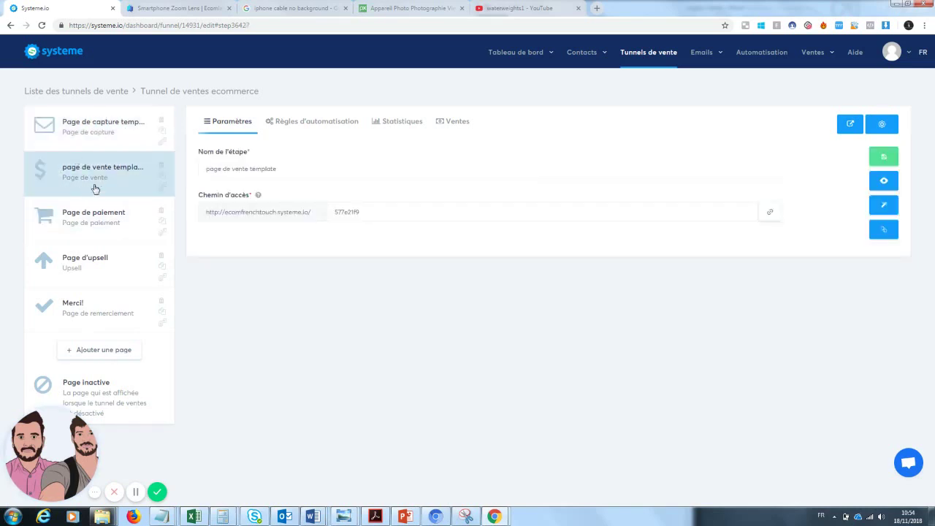
{"action": "left_click", "coordinate": [86, 238]}
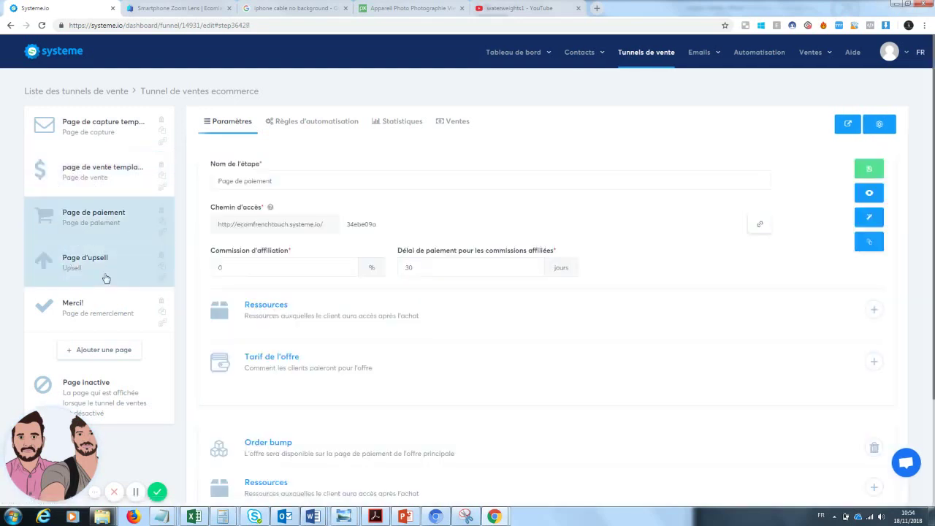
{"action": "left_click", "coordinate": [89, 272]}
{"action": "left_click", "coordinate": [98, 321]}
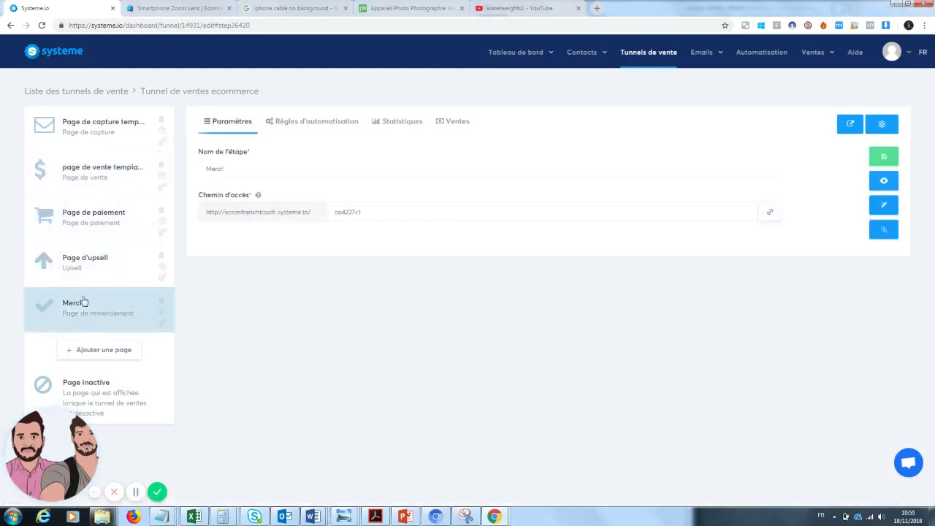
{"action": "left_click", "coordinate": [100, 173]}
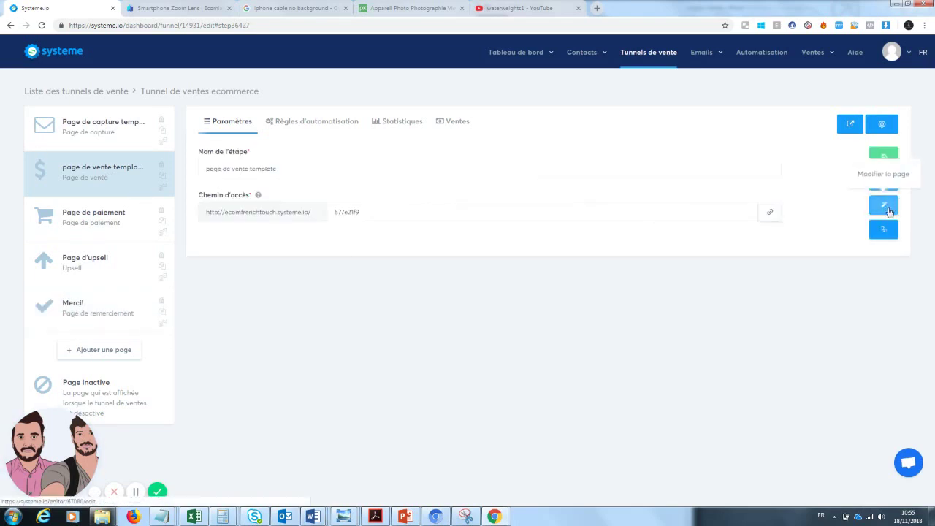
{"action": "left_click", "coordinate": [888, 208]}
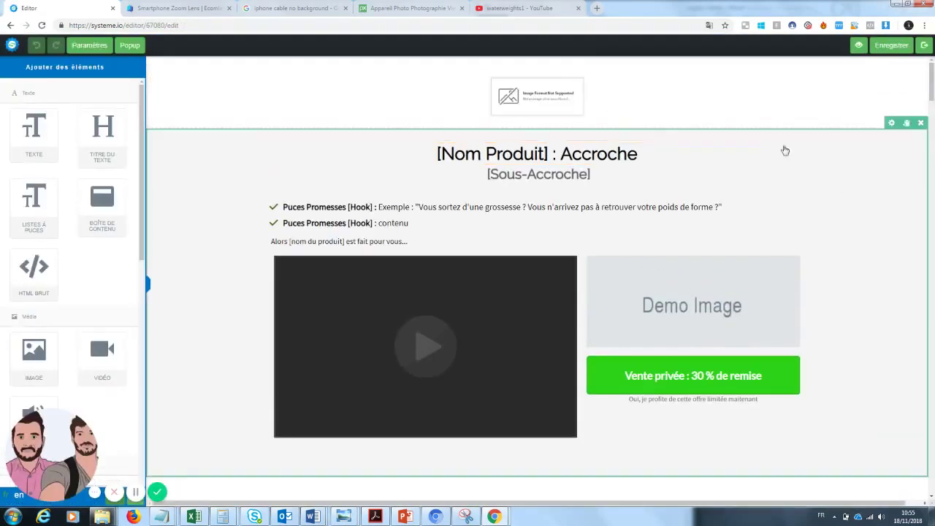
{"action": "scroll", "coordinate": [931, 97], "scroll_direction": "down", "scroll_amount": 1}
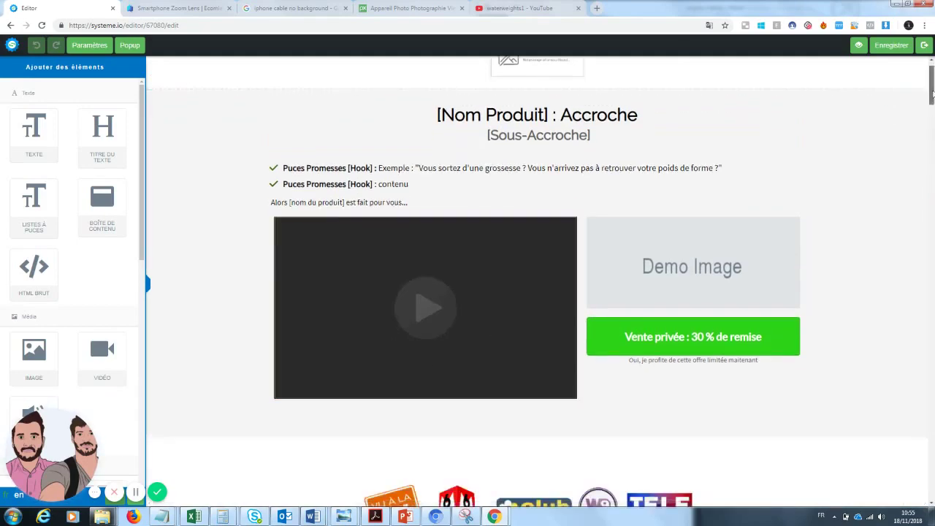
{"action": "left_click_drag", "start_coordinate": [932, 96], "coordinate": [931, 70]}
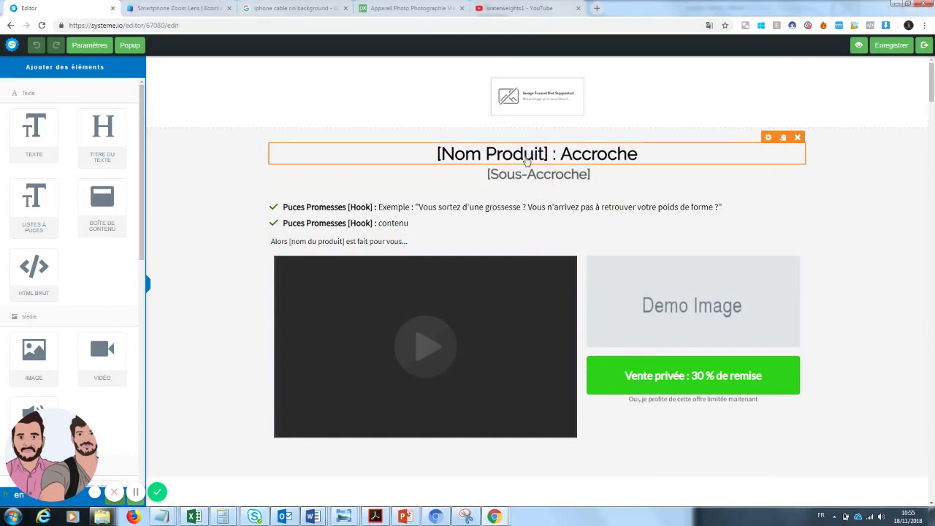
- Replace the [Nom Produit] headline with 'Zoom Téléphone : La photographie de qualité accessible à tous'
{"action": "left_click", "coordinate": [548, 154]}
{"action": "left_click_drag", "start_coordinate": [548, 155], "coordinate": [415, 151]}
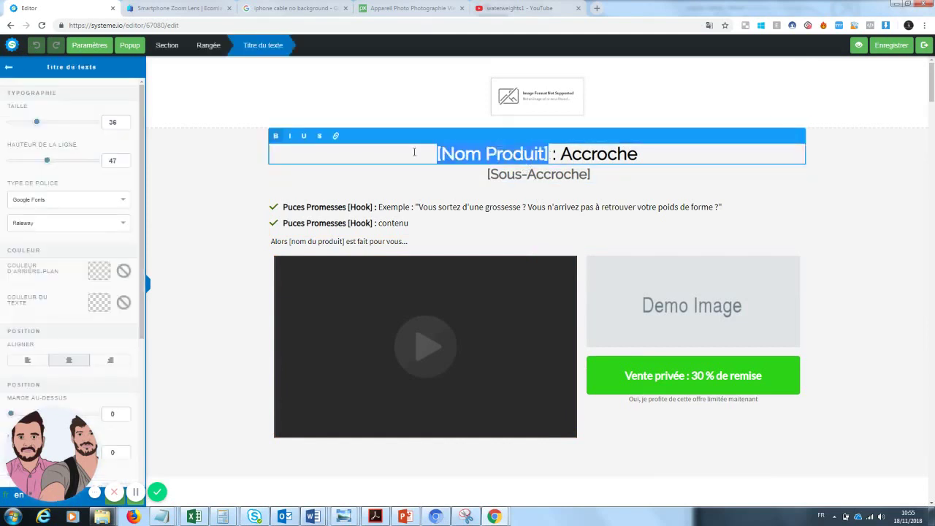
{"action": "type", "text": "Zoom "}
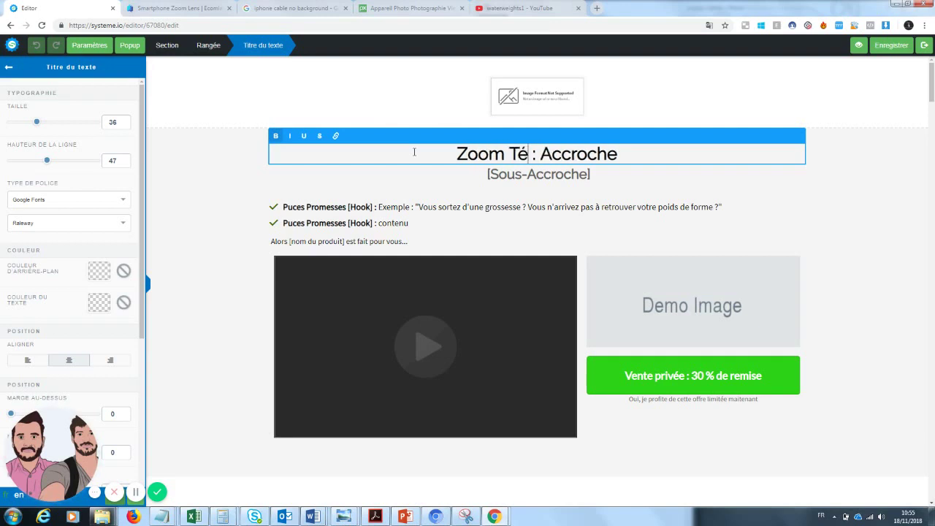
{"action": "type", "text": "Téléphone : "}
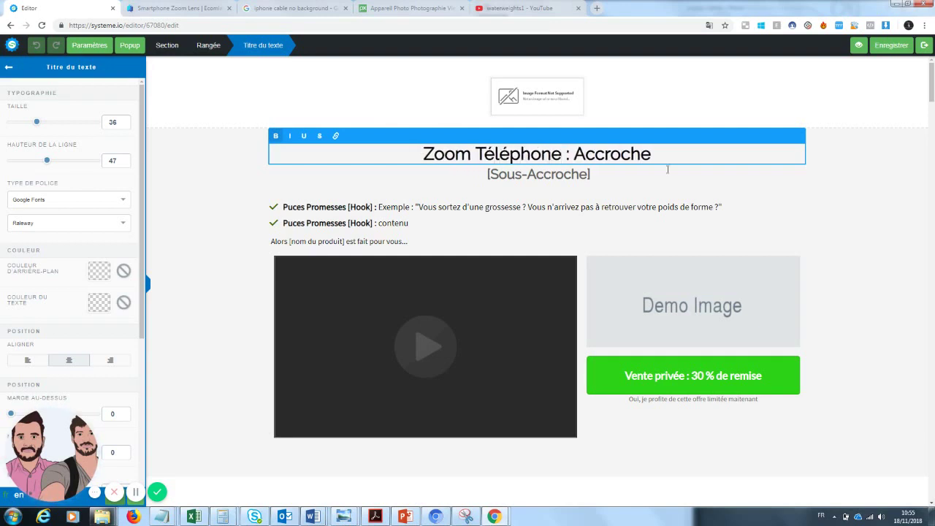
{"action": "type", "text": "La photo"}
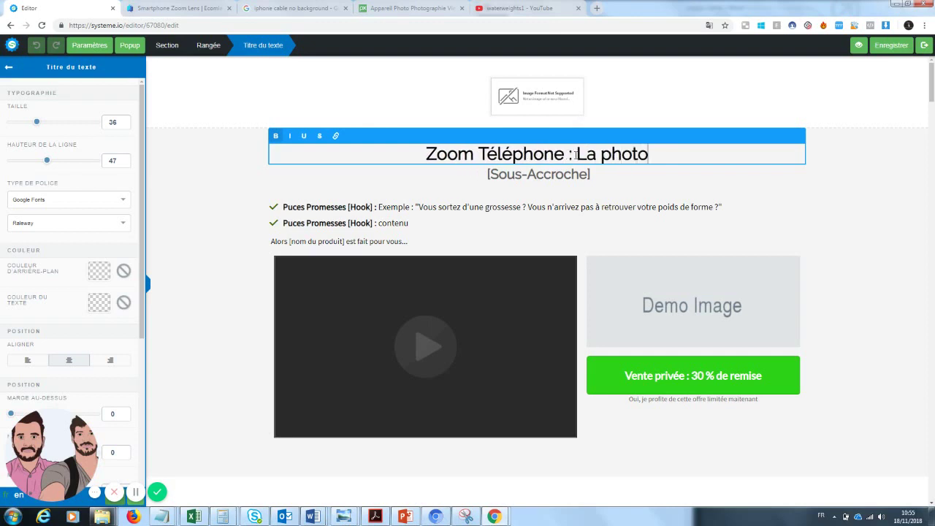
{"action": "type", "text": "graphie"}
{"action": "key", "text": "BackSpace"}
{"action": "type", "text": "ie "}
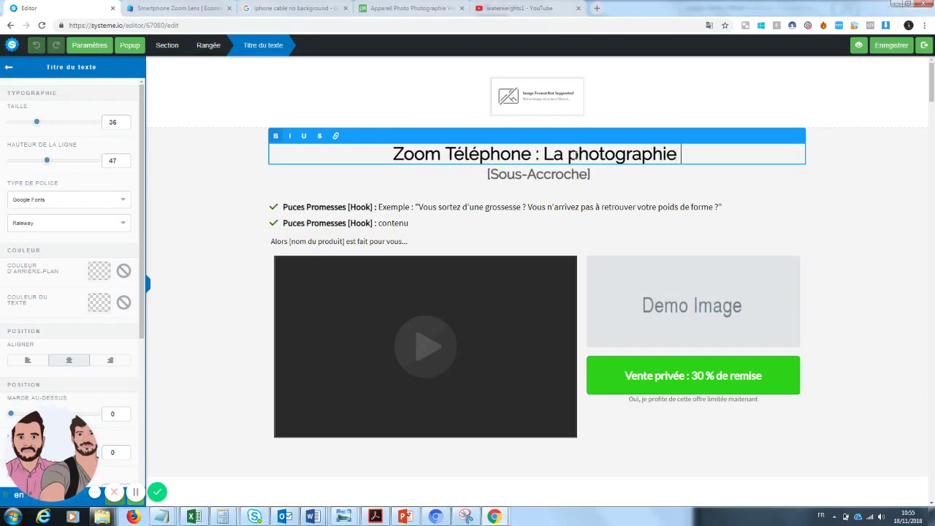
{"action": "type", "text": "de qualité a"}
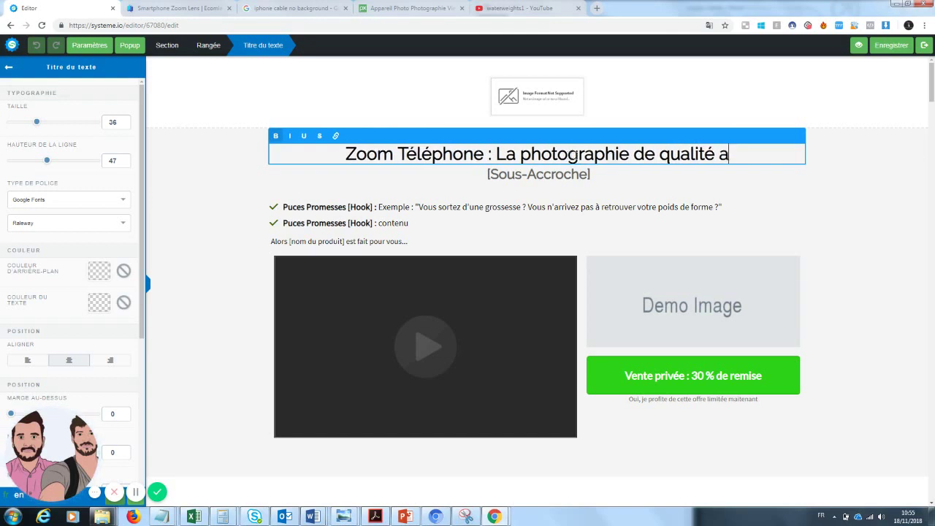
{"action": "type", "text": "ccessible "}
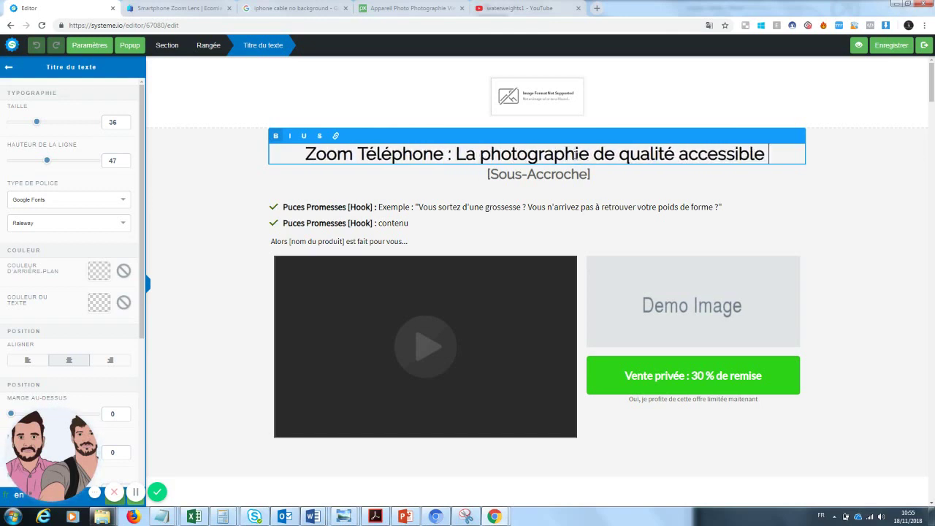
{"action": "type", "text": "à tous"}
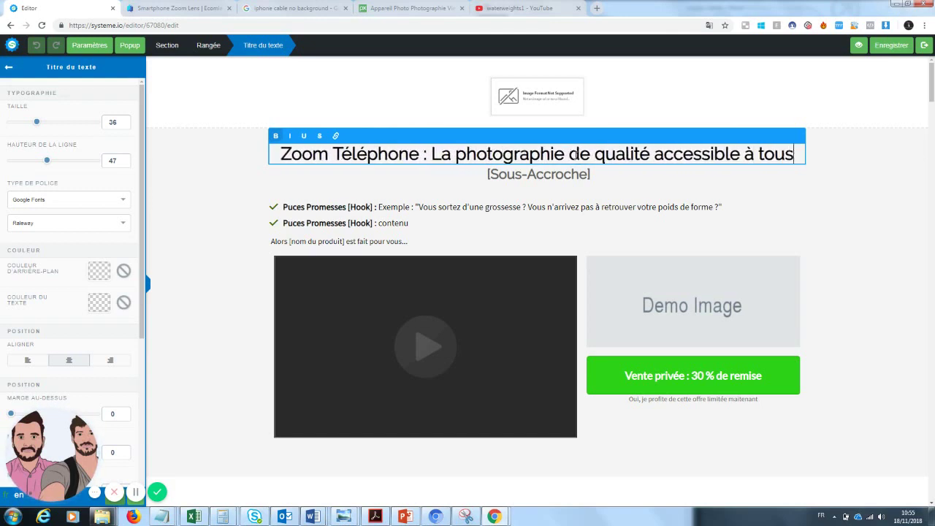
{"action": "left_click", "coordinate": [213, 221]}
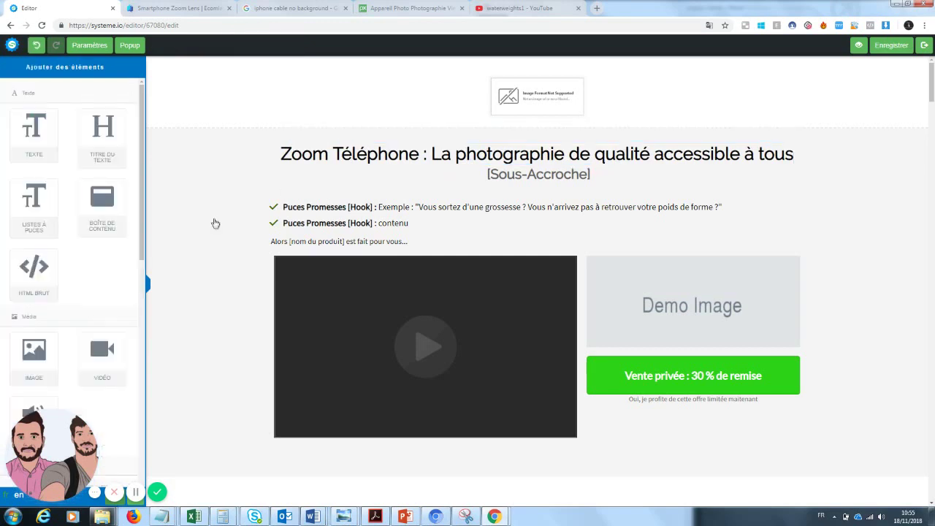
- Change the subtitle to 'Devenez un photographe sans grosses dépenses'
{"action": "left_click", "coordinate": [500, 176]}
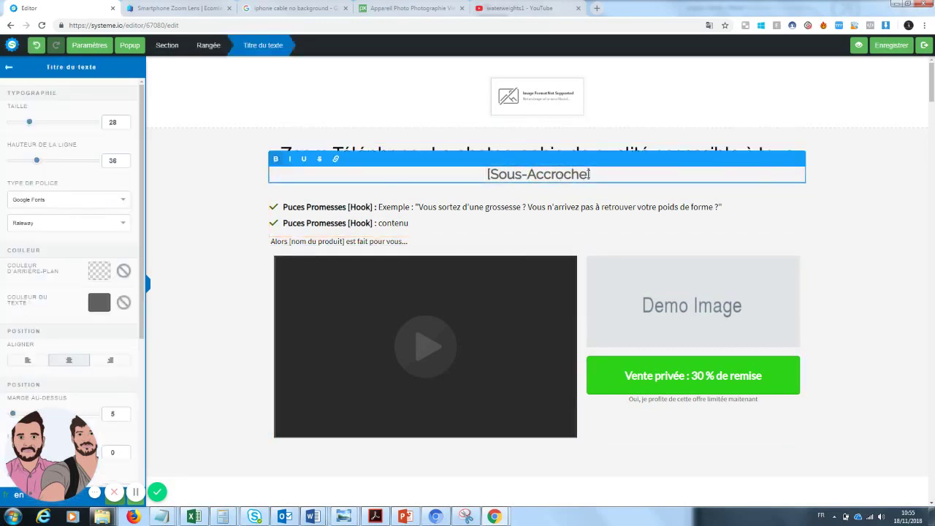
{"action": "left_click_drag", "start_coordinate": [590, 174], "coordinate": [461, 170]}
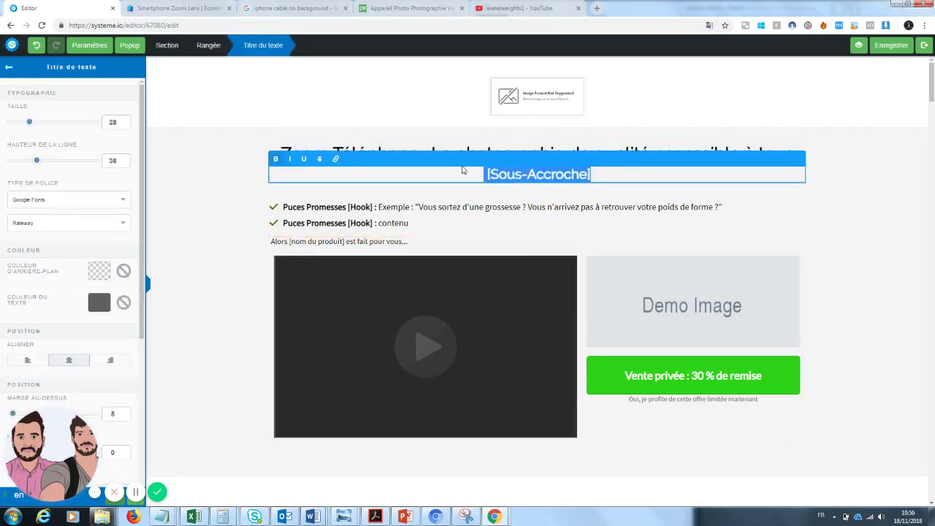
{"action": "type", "text": "Devenez"}
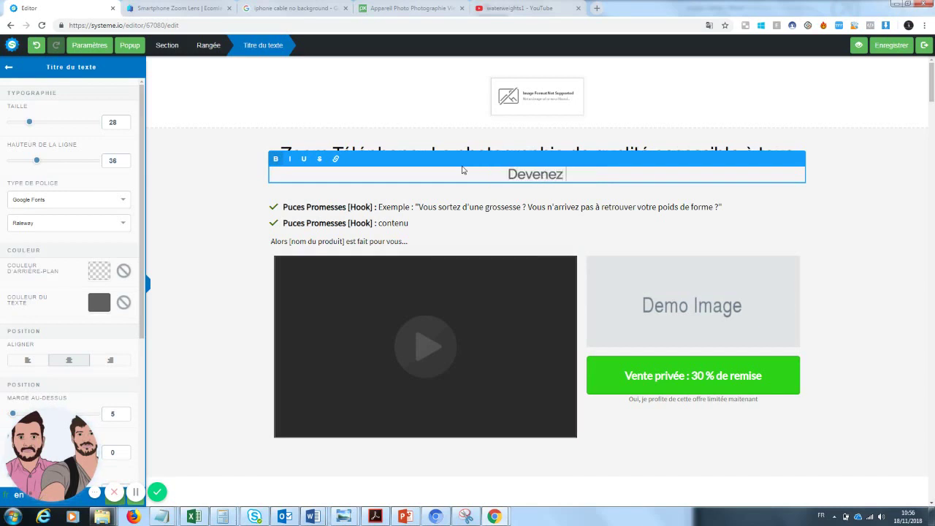
{"action": "type", "text": " un photo"}
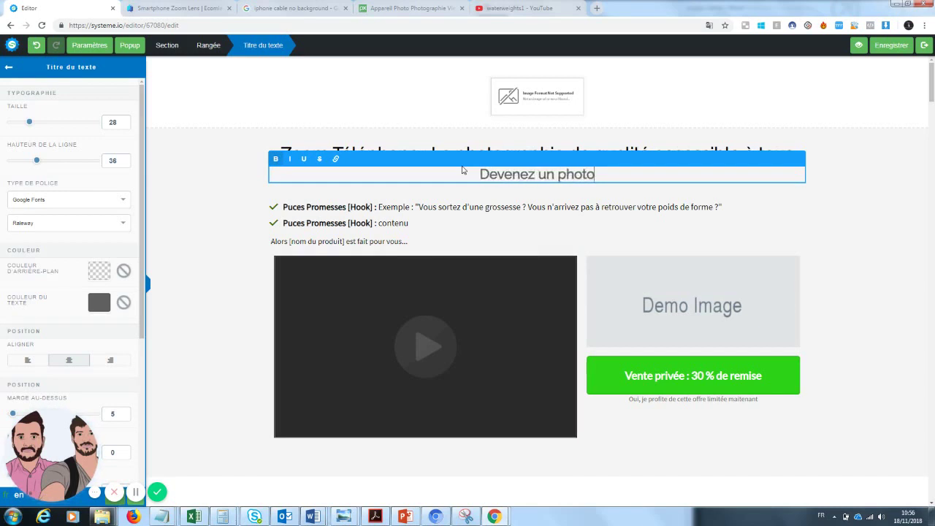
{"action": "type", "text": "graphe sans "}
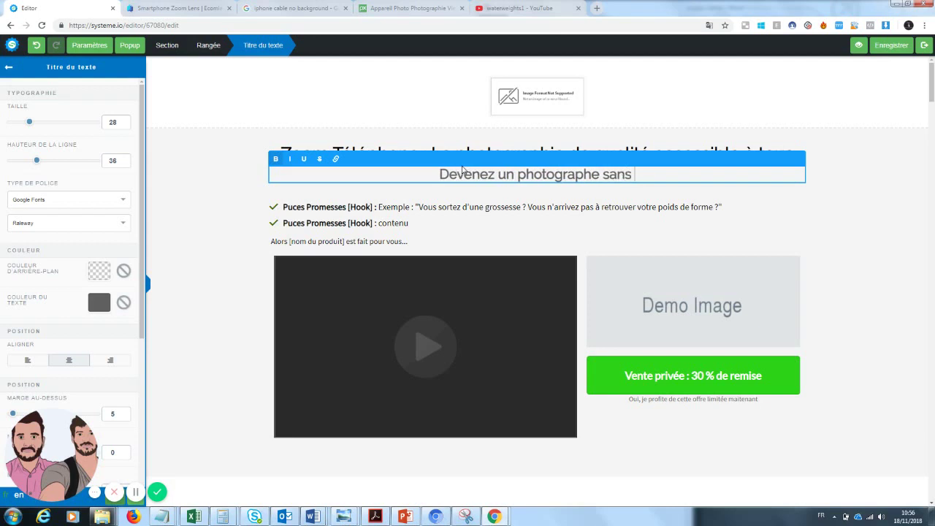
{"action": "type", "text": "gro"}
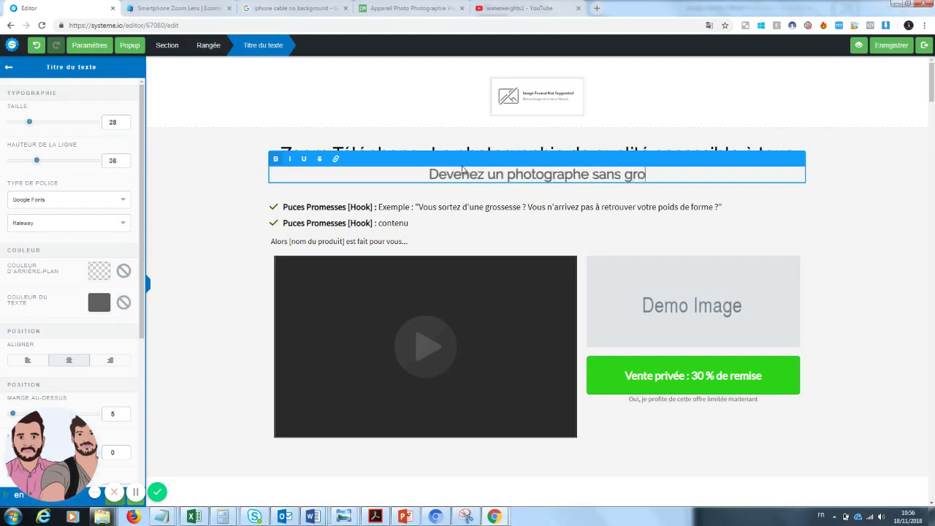
{"action": "type", "text": "sses dépenses"}
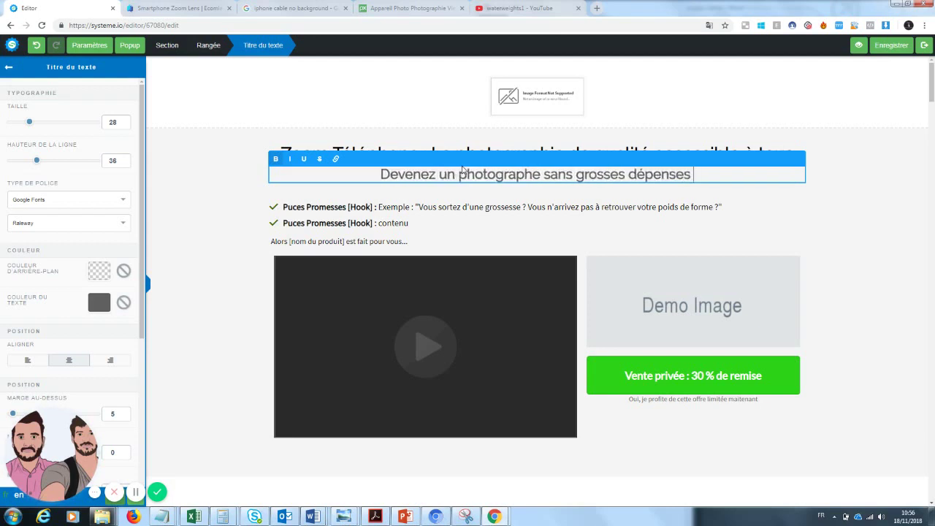
{"action": "left_click", "coordinate": [905, 248]}
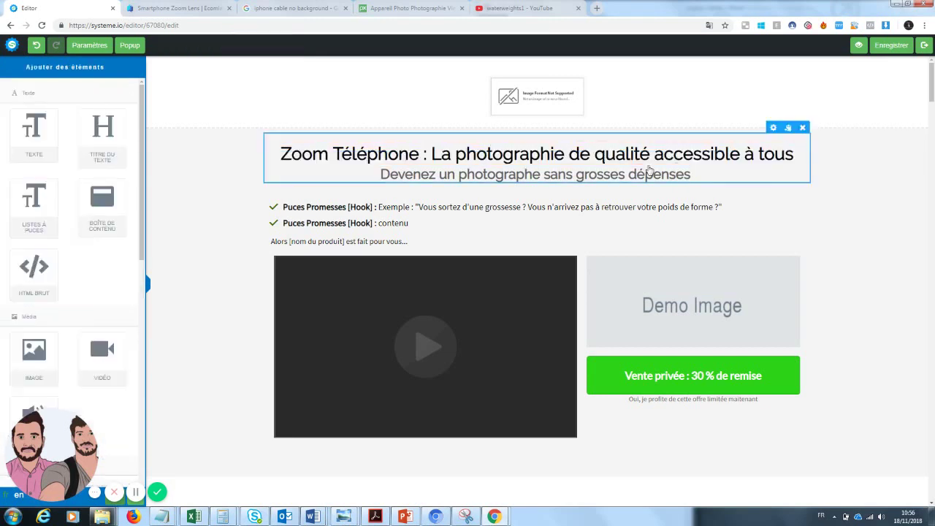
- Underline 'Zoom Téléphone' in the headline
{"action": "left_click", "coordinate": [422, 153]}
{"action": "left_click_drag", "start_coordinate": [422, 153], "coordinate": [278, 155]}
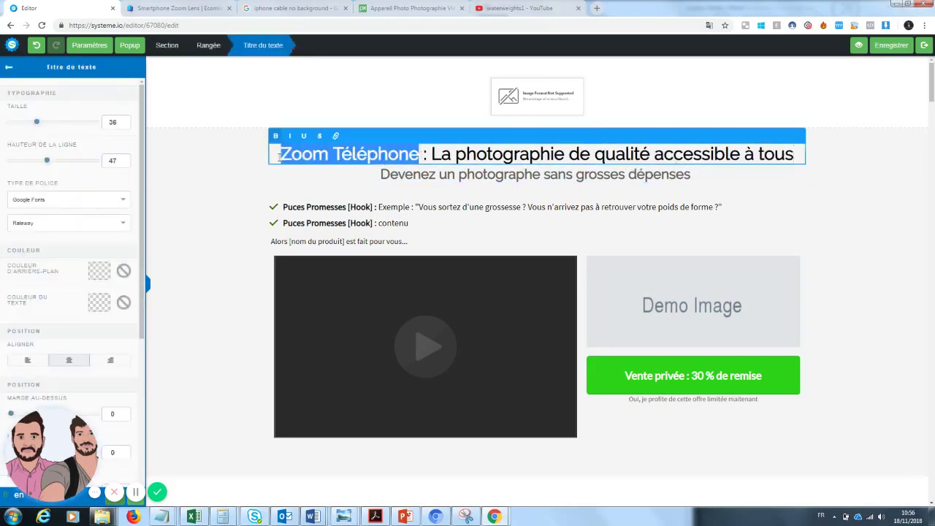
{"action": "left_click", "coordinate": [305, 137]}
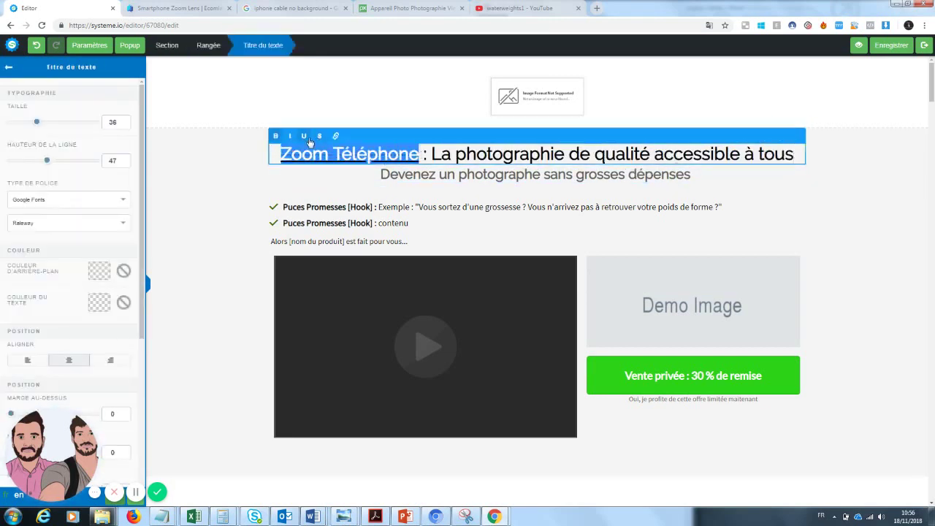
{"action": "left_click", "coordinate": [557, 219]}
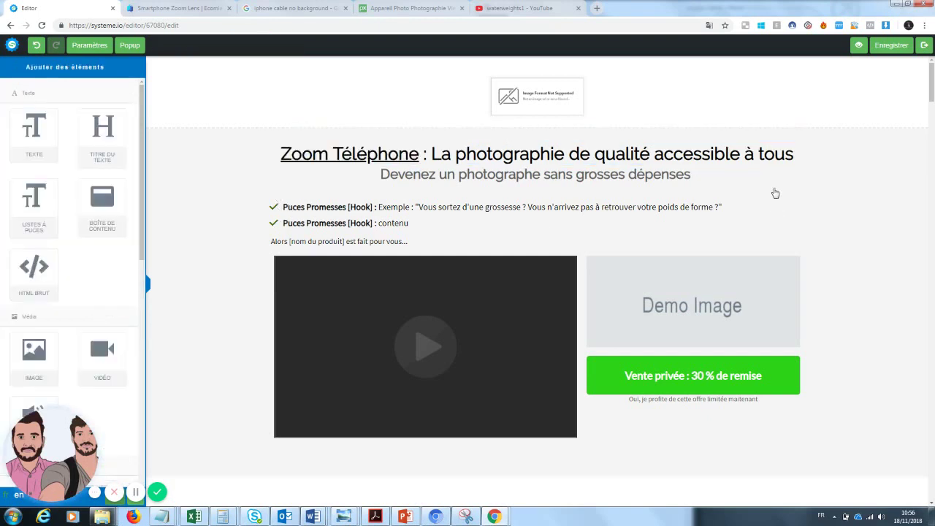
- Colour the headline word 'qualité' blue (#4A90E2)
{"action": "left_click", "coordinate": [653, 154]}
{"action": "left_click_drag", "start_coordinate": [653, 154], "coordinate": [595, 155]}
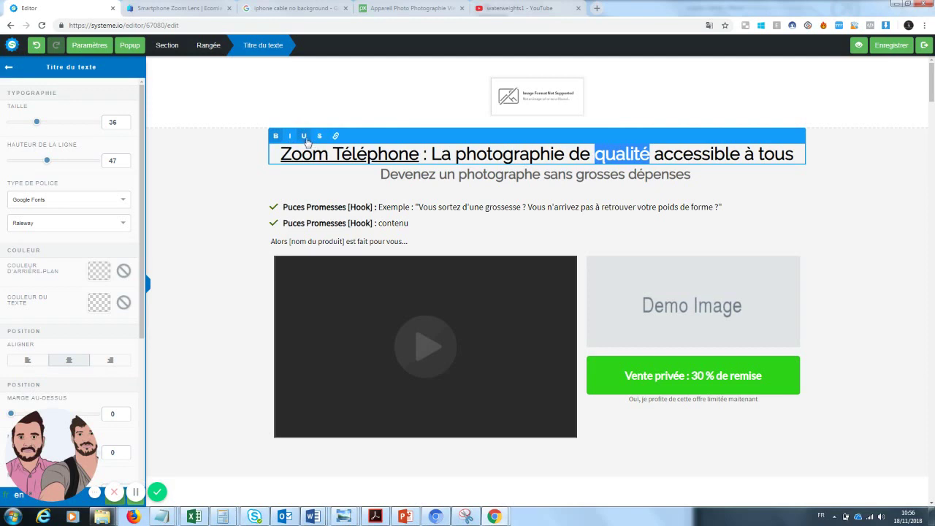
{"action": "left_click", "coordinate": [101, 305]}
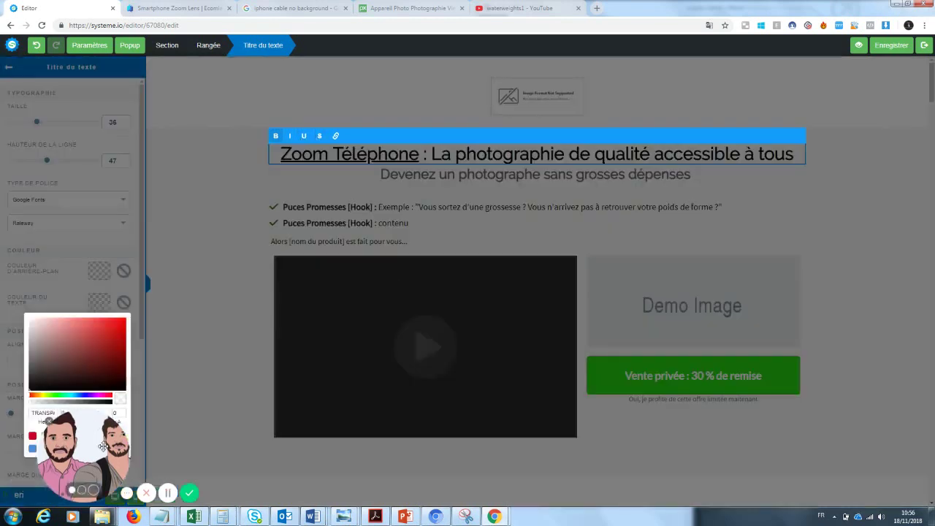
{"action": "left_click_drag", "start_coordinate": [103, 445], "coordinate": [211, 449]}
{"action": "left_click", "coordinate": [32, 448]}
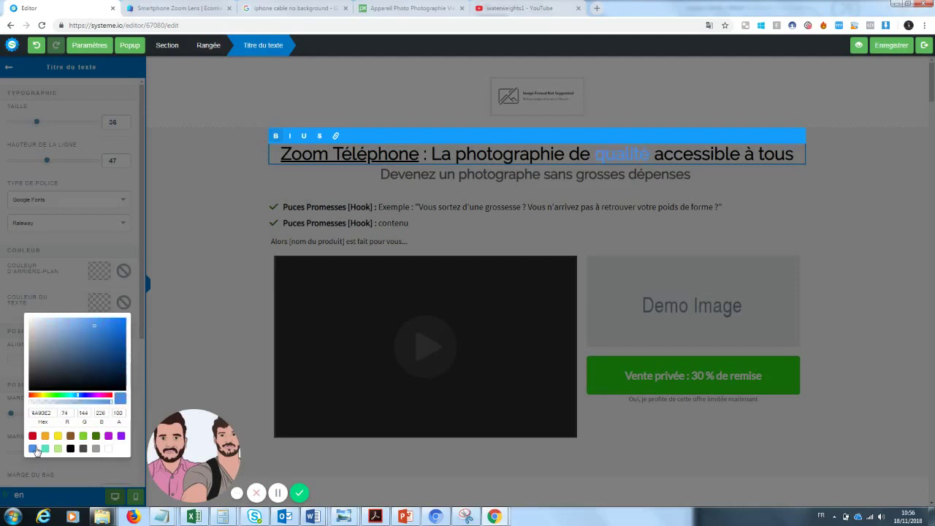
{"action": "left_click", "coordinate": [834, 183]}
{"action": "left_click", "coordinate": [865, 214]}
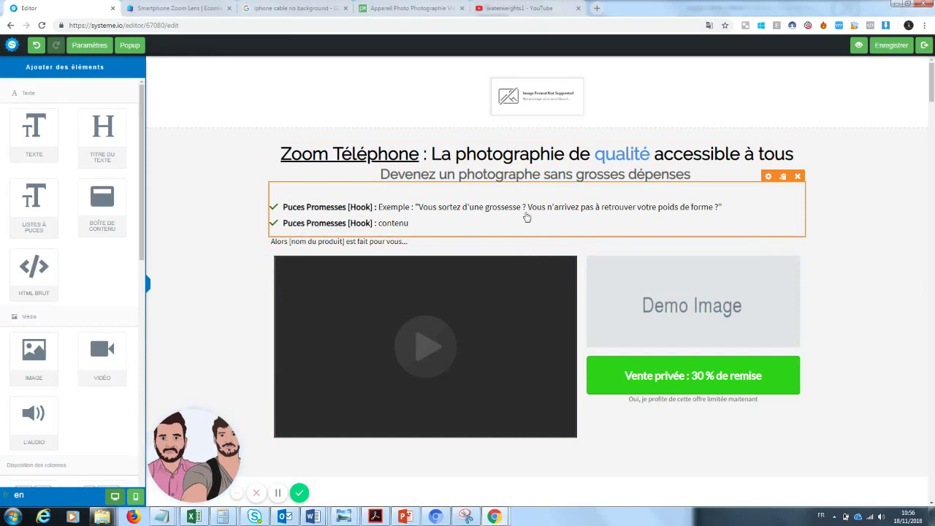
- Relabel the first bullet 'Petit prix' and replace its example text
{"action": "left_click", "coordinate": [708, 210]}
{"action": "left_click_drag", "start_coordinate": [722, 207], "coordinate": [387, 202]}
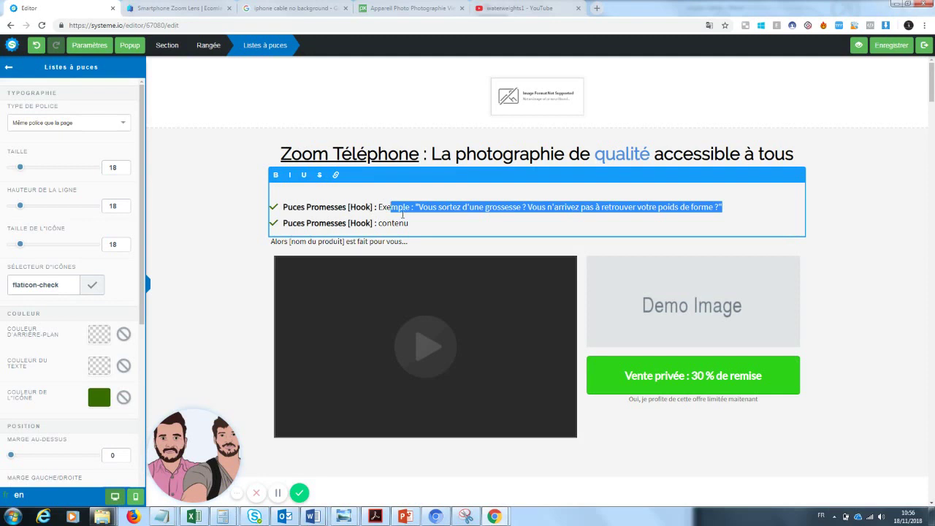
{"action": "left_click", "coordinate": [442, 228]}
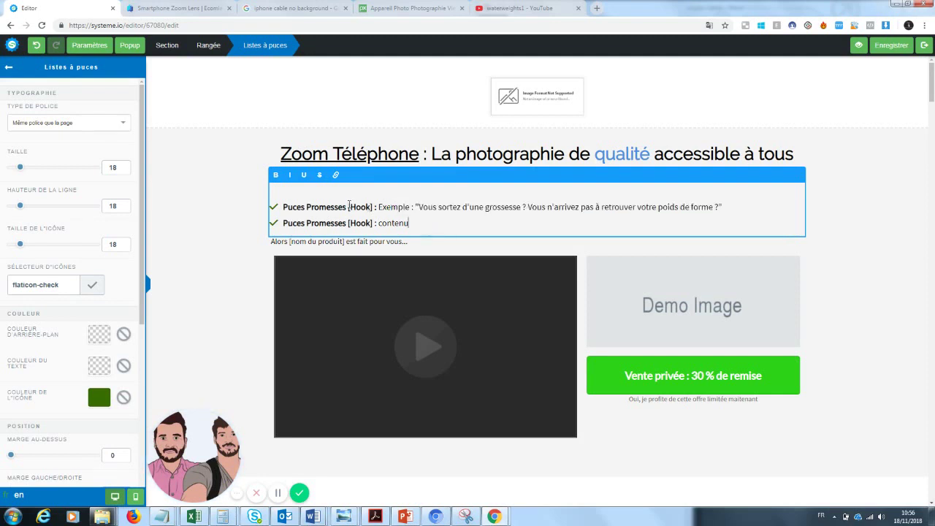
{"action": "left_click_drag", "start_coordinate": [373, 207], "coordinate": [293, 206]}
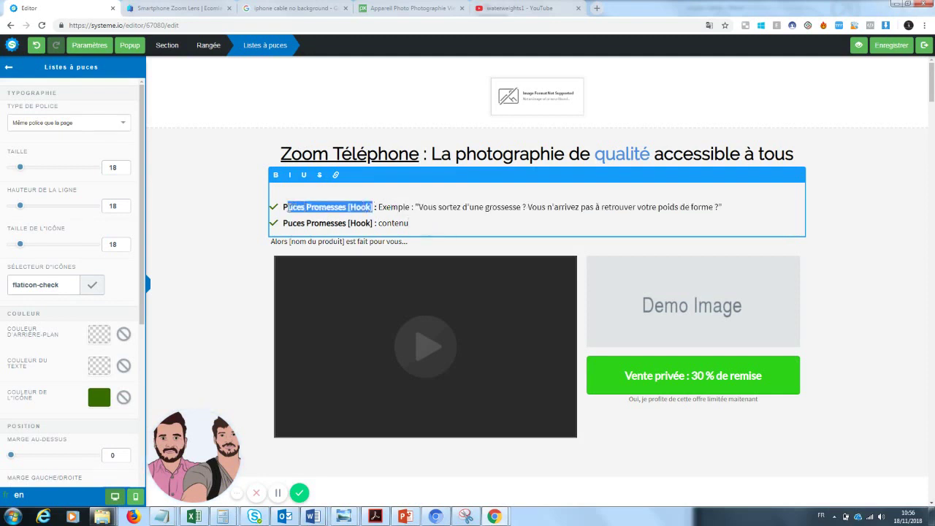
{"action": "type", "text": "etit prix"}
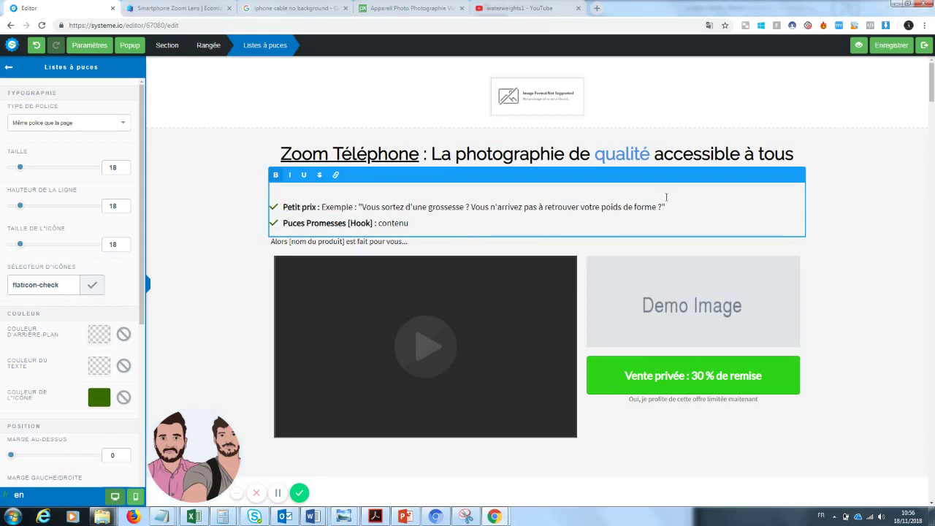
{"action": "left_click_drag", "start_coordinate": [666, 197], "coordinate": [321, 206]}
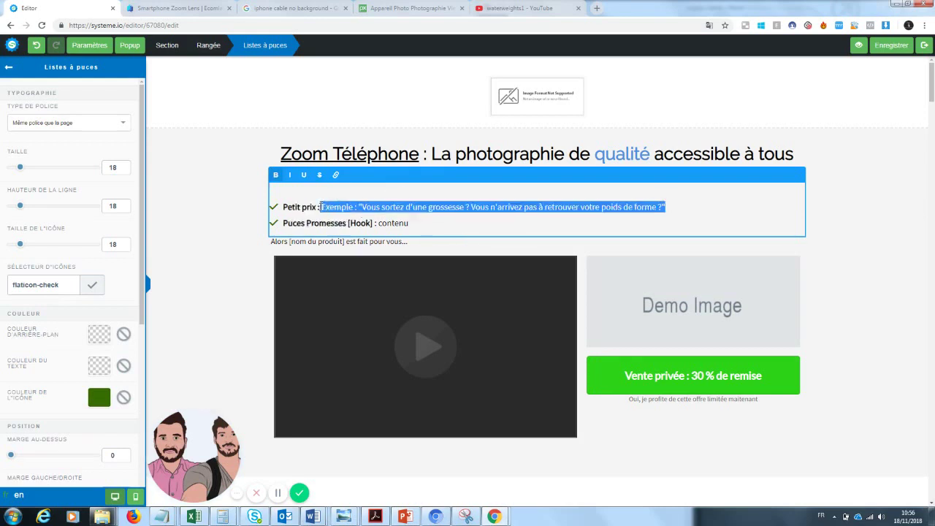
{"action": "key", "text": "BackSpace"}
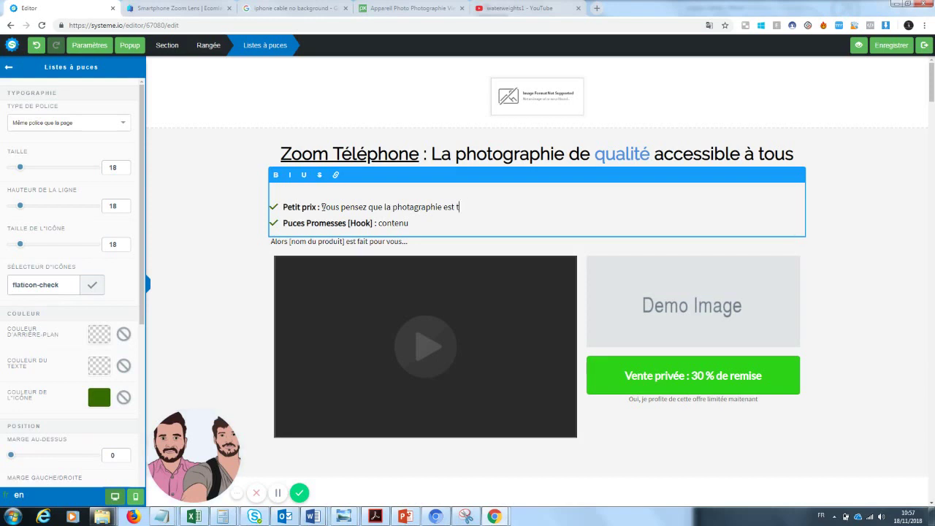
{"action": "type", "text": "ère po"}
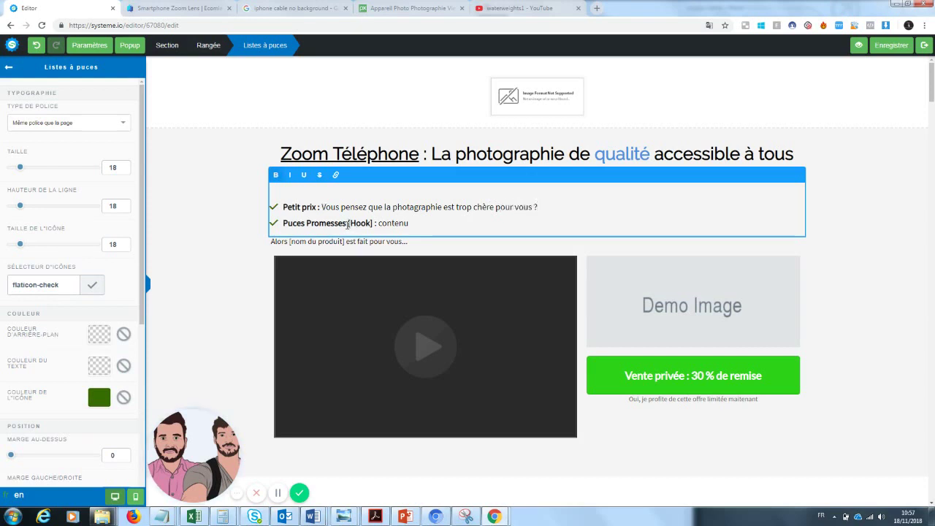
- Rewrite the second bullet as 'Qualité : Enfin un produit qui va durer des années'
{"action": "left_click_drag", "start_coordinate": [349, 225], "coordinate": [283, 223]}
{"action": "type", "text": "[ua"}
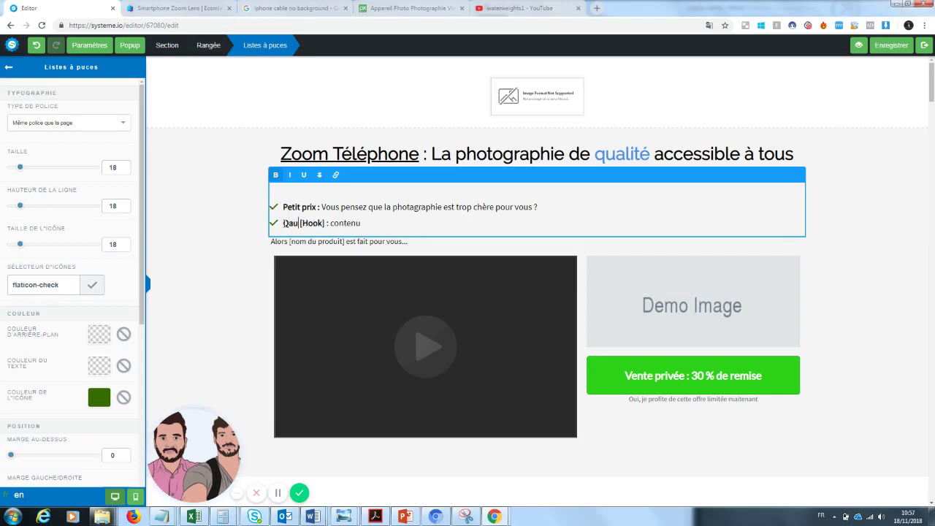
{"action": "key", "text": "BackSpace"}
{"action": "key", "text": "BackSpace"}
{"action": "type", "text": "ualité"}
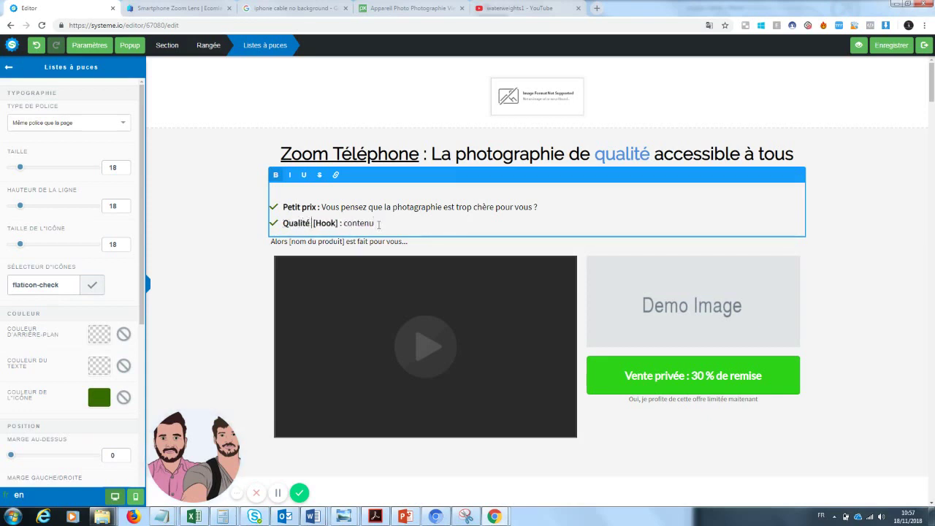
{"action": "left_click_drag", "start_coordinate": [378, 224], "coordinate": [314, 224]}
{"action": "key", "text": "BackSpace"}
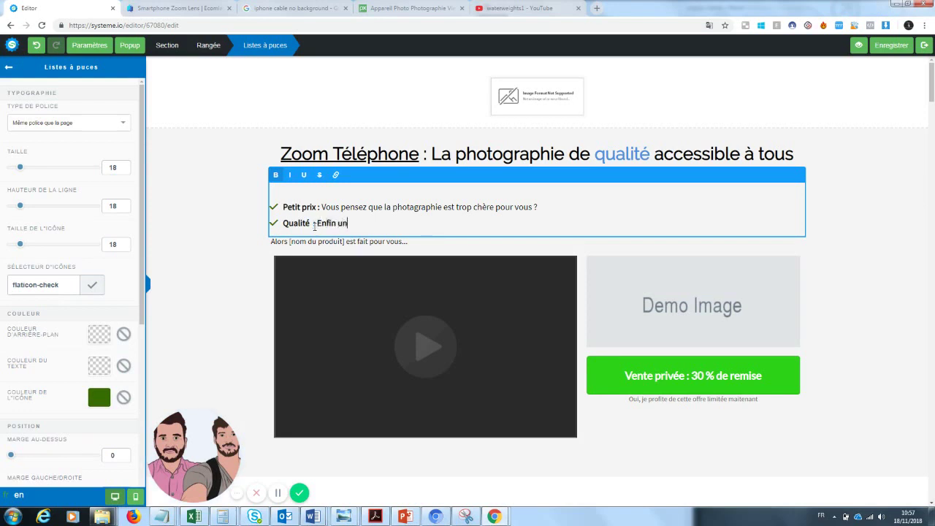
{"action": "type", "text": "Enfin un produit qui va durer d"}
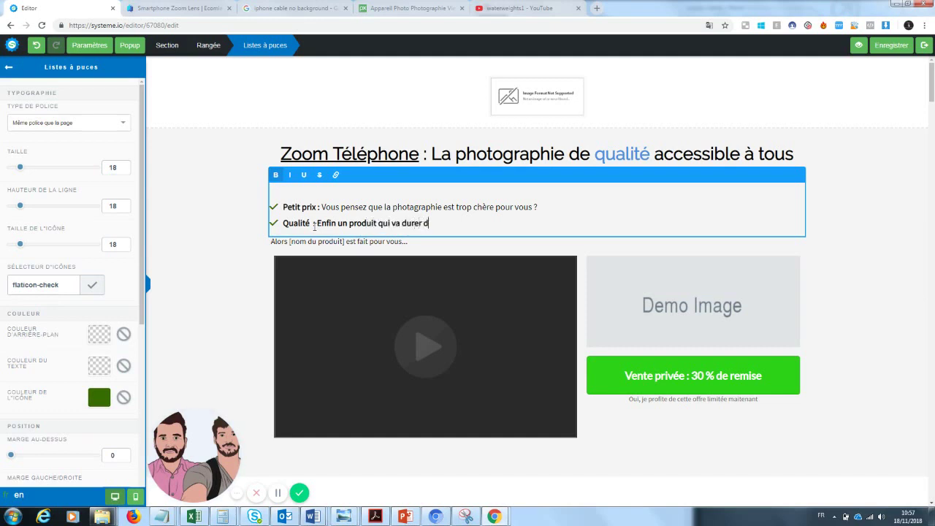
{"action": "type", "text": "es années"}
{"action": "left_click", "coordinate": [187, 349]}
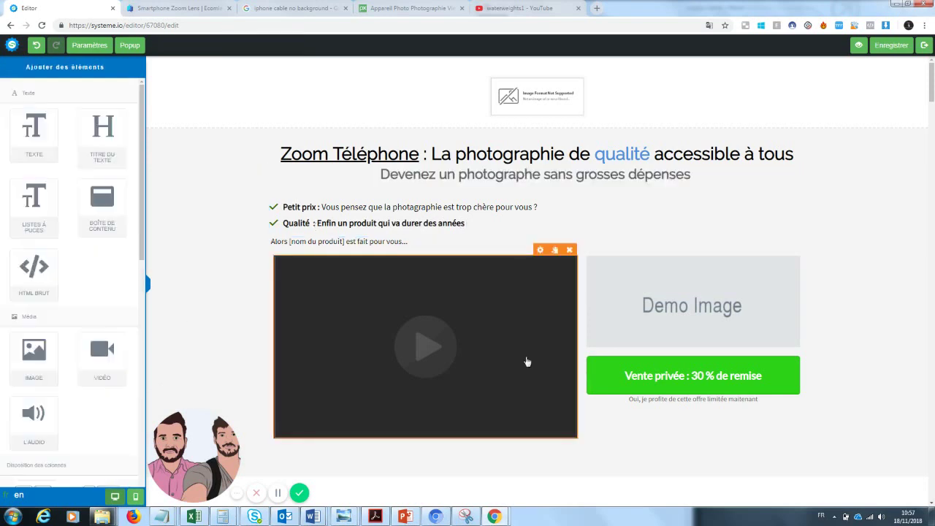
- Replace the product placeholder after 'Alors' with 'ce zoom de téléphone est fait pour vous'
{"action": "left_click", "coordinate": [382, 246]}
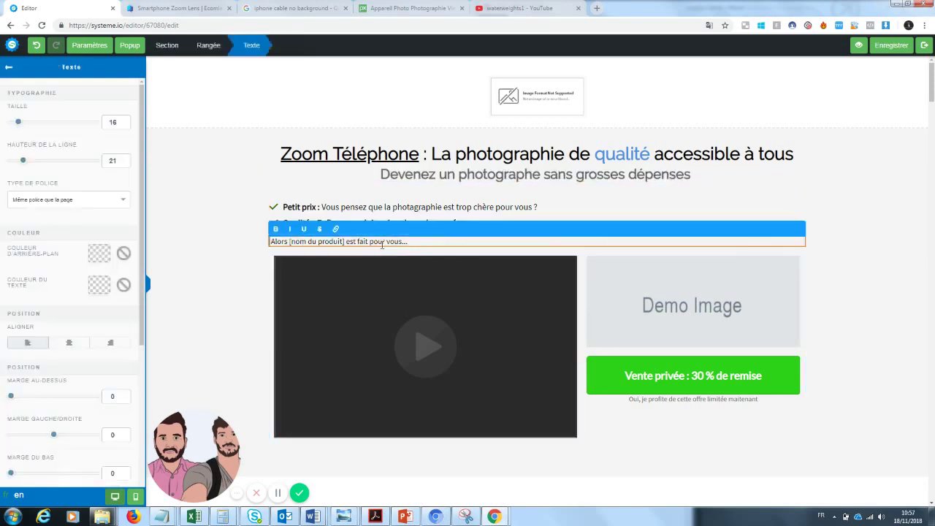
{"action": "left_click", "coordinate": [498, 199]}
{"action": "left_click", "coordinate": [483, 224]}
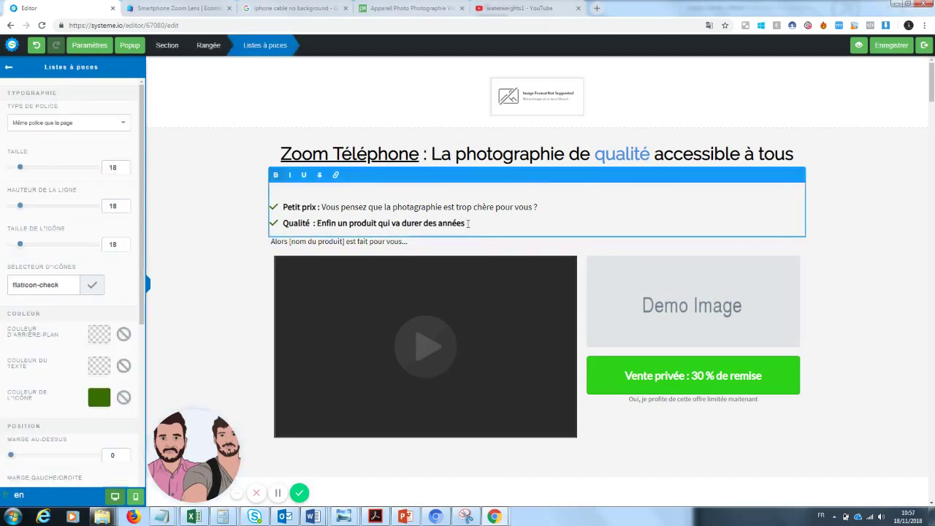
{"action": "left_click_drag", "start_coordinate": [467, 224], "coordinate": [317, 223]}
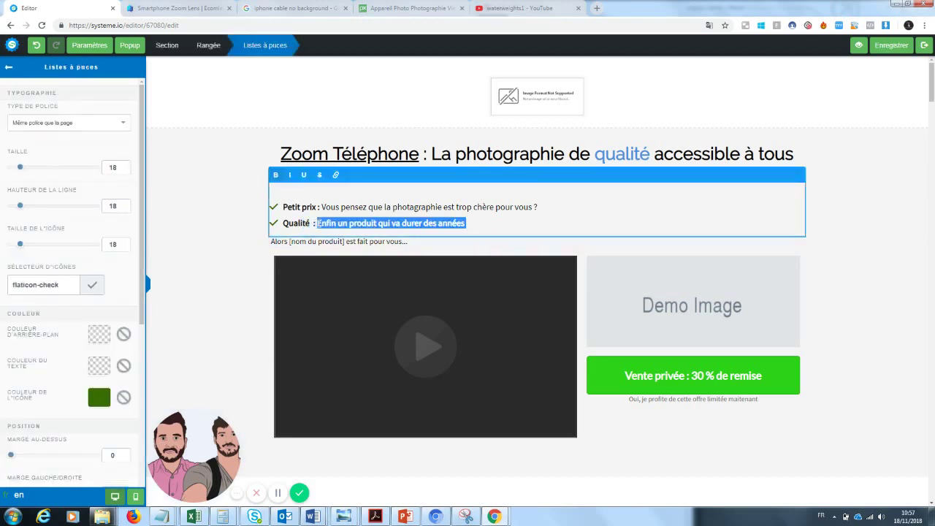
{"action": "left_click", "coordinate": [328, 246]}
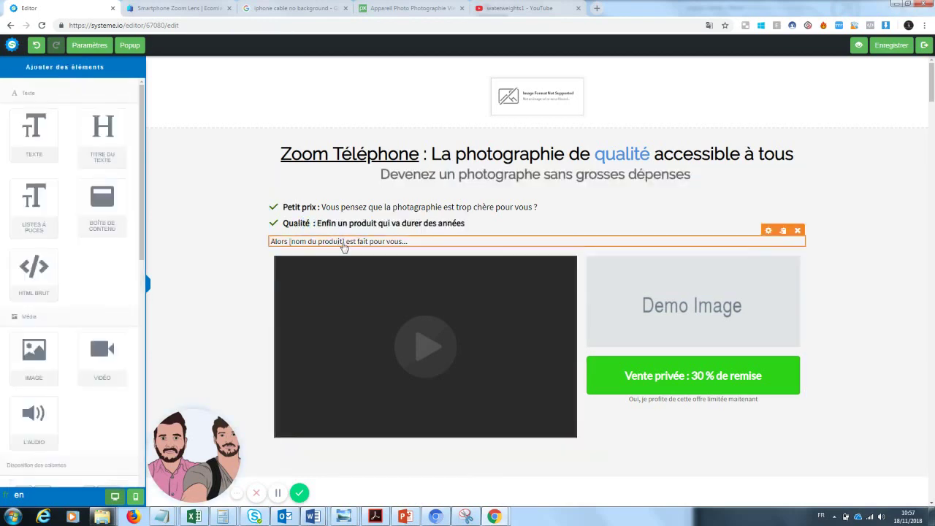
{"action": "left_click", "coordinate": [404, 243]}
{"action": "left_click_drag", "start_coordinate": [410, 241], "coordinate": [291, 249]}
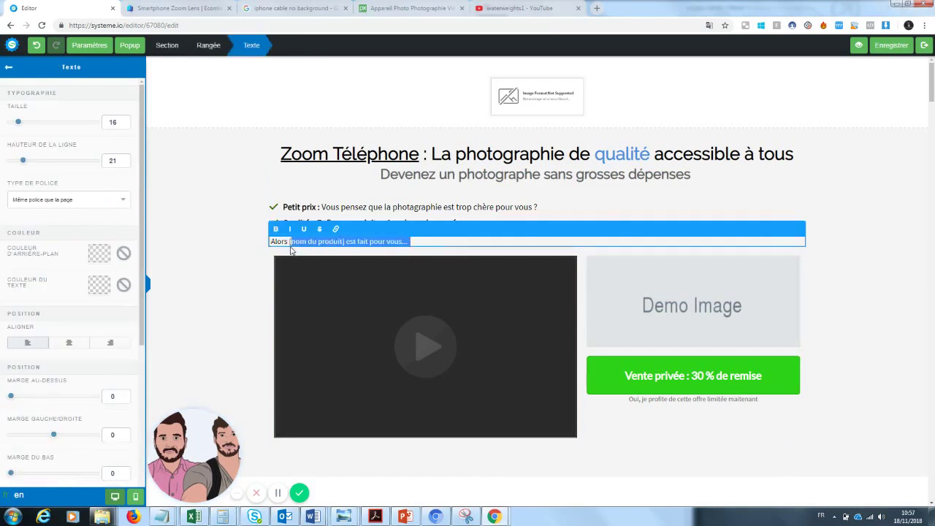
{"action": "key", "text": "BackSpace"}
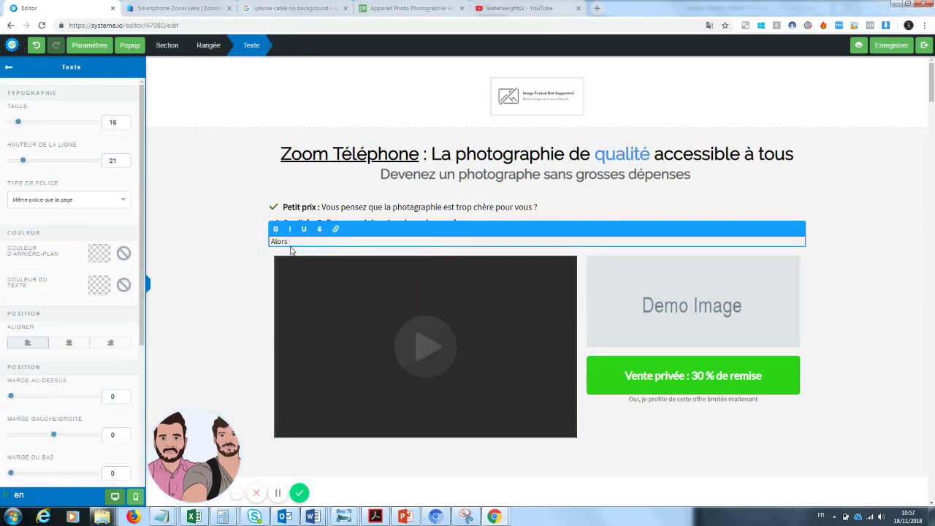
{"action": "type", "text": "ce zoom de téléphone est fait"}
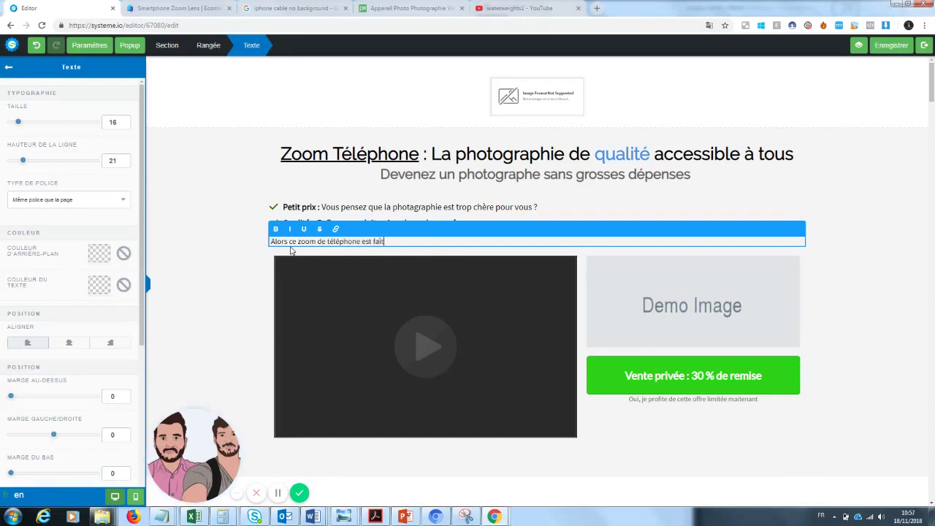
{"action": "type", "text": " pour vous"}
{"action": "left_click", "coordinate": [222, 305]}
- Change the Qualité bullet to 'Vous cherchez depuis toujours un produit peu cher et fiable ?'
{"action": "left_click_drag", "start_coordinate": [466, 223], "coordinate": [315, 227]}
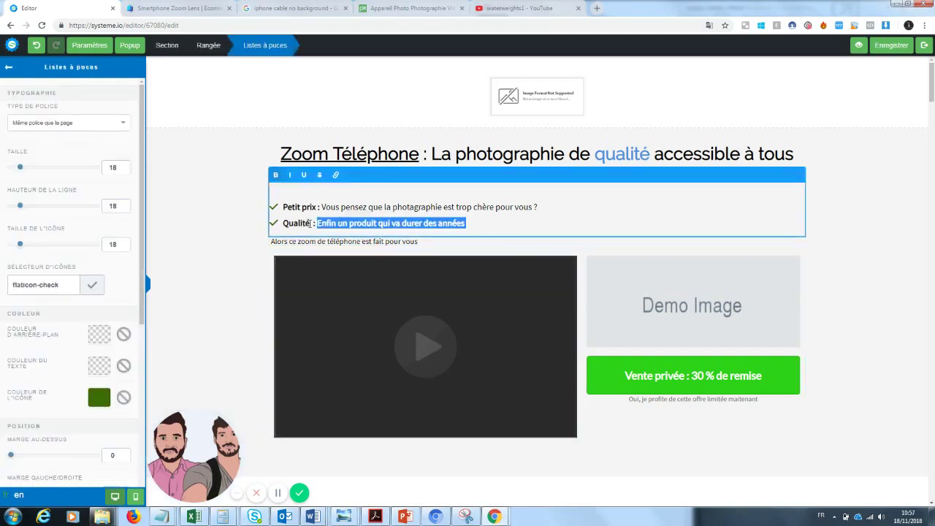
{"action": "left_click_drag", "start_coordinate": [311, 224], "coordinate": [289, 224]}
{"action": "left_click", "coordinate": [400, 222]}
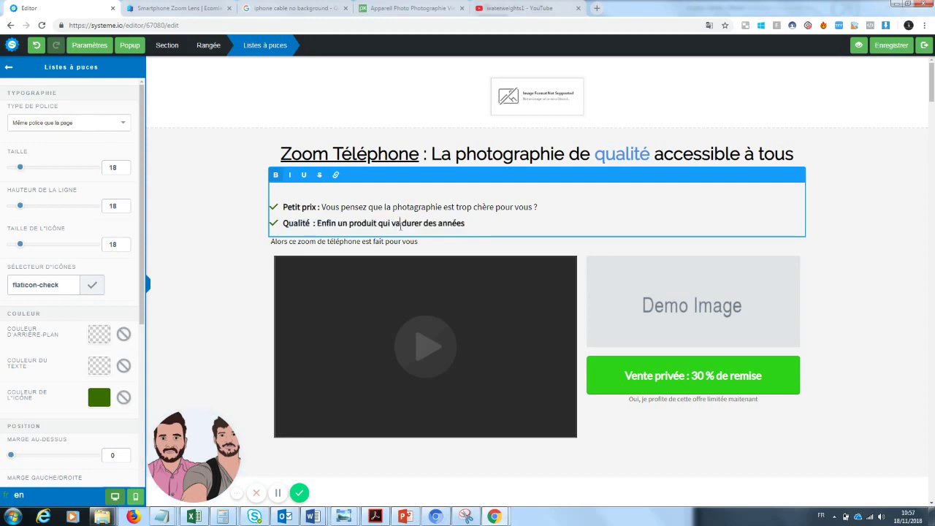
{"action": "left_click_drag", "start_coordinate": [468, 223], "coordinate": [321, 227]}
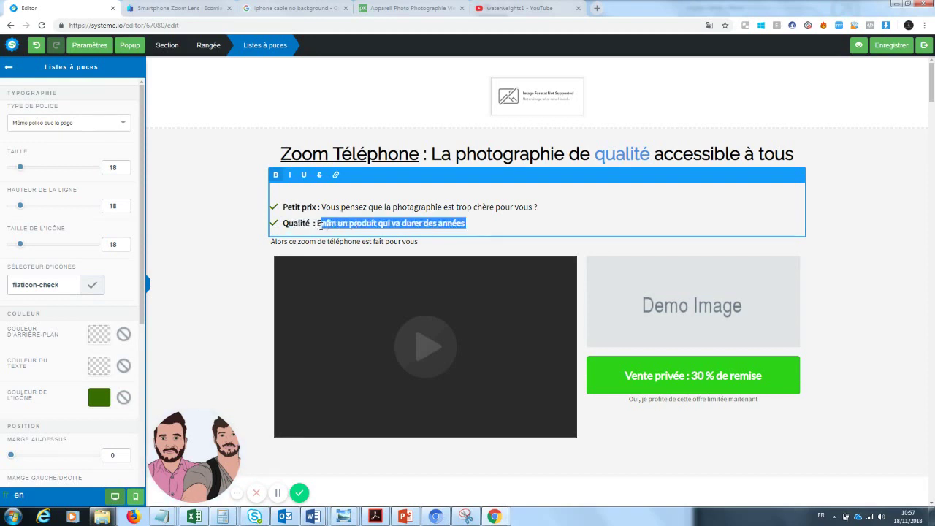
{"action": "type", "text": "Vous cherchez"}
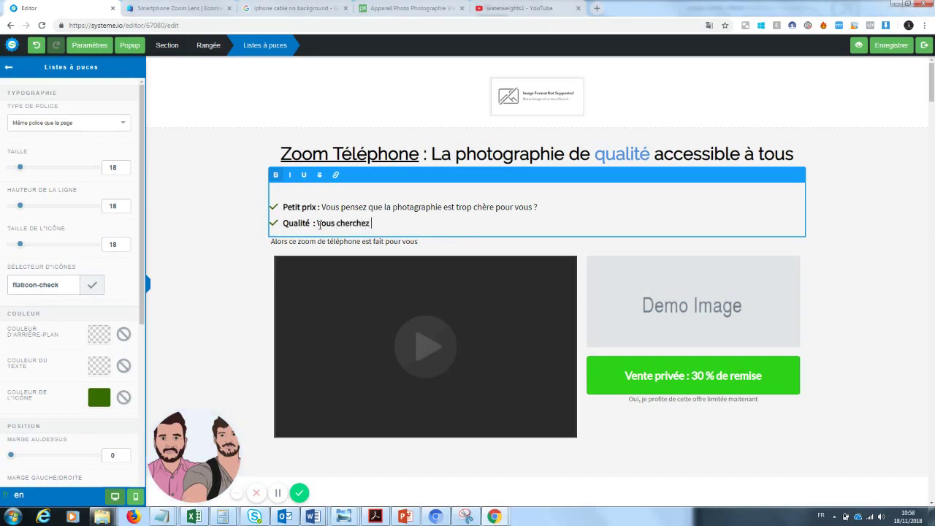
{"action": "type", "text": " depuis toujours un produit"}
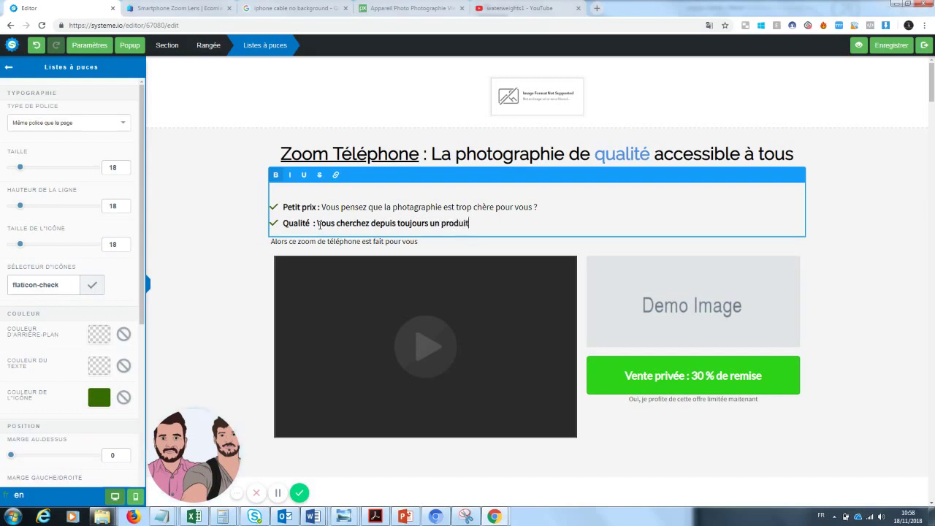
{"action": "type", "text": " peu cher et fiable ?"}
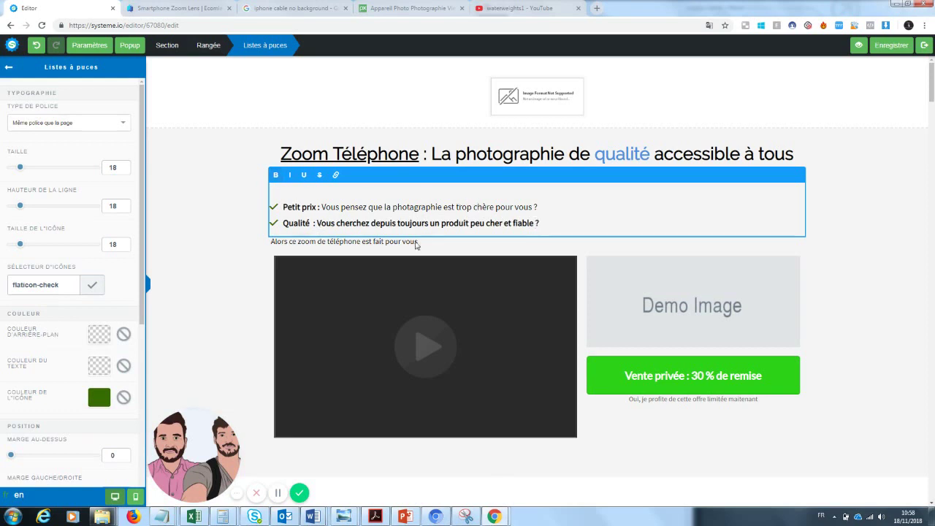
- Reword the Petit prix bullet as 'Vous êtes à la recherche d'un produit…' about cheap photo-taking
{"action": "left_click_drag", "start_coordinate": [324, 206], "coordinate": [540, 207]}
{"action": "left_click", "coordinate": [368, 207]}
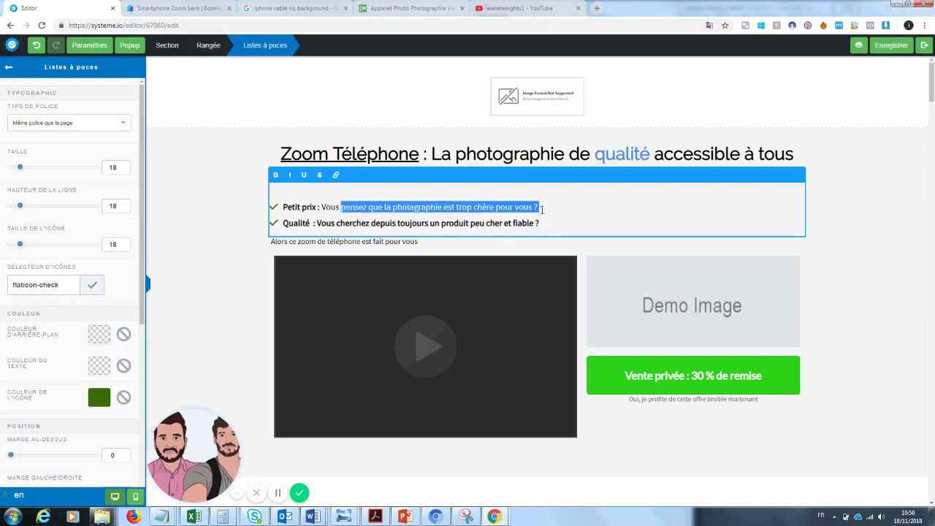
{"action": "key", "text": "BackSpace"}
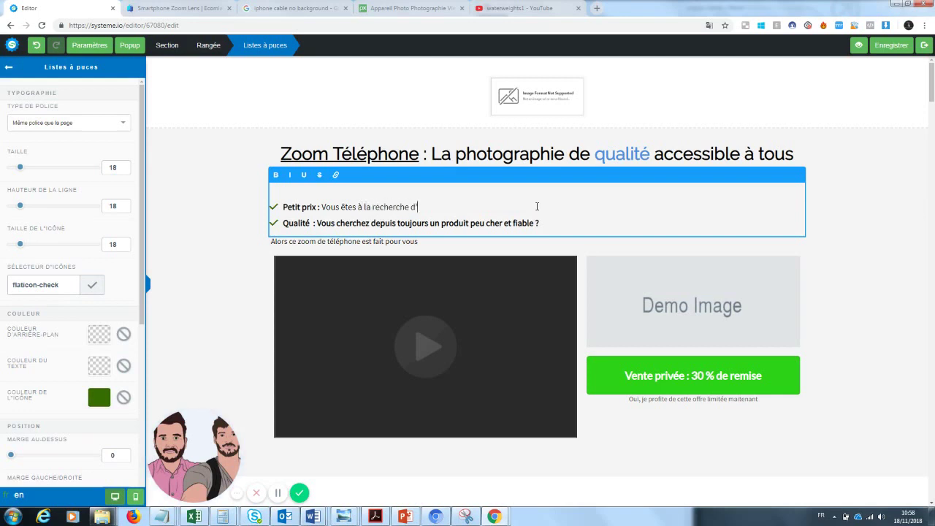
{"action": "type", "text": "êtes à la recherche d'un produ"}
{"action": "key", "text": "BackSpace"}
{"action": "key", "text": "BackSpace"}
{"action": "key", "text": "BackSpace"}
{"action": "key", "text": "BackSpace"}
{"action": "key", "text": "BackSpace"}
{"action": "key", "text": "BackSpace"}
{"action": "key", "text": "BackSpace"}
{"action": "type", "text": "endre des photos ?"}
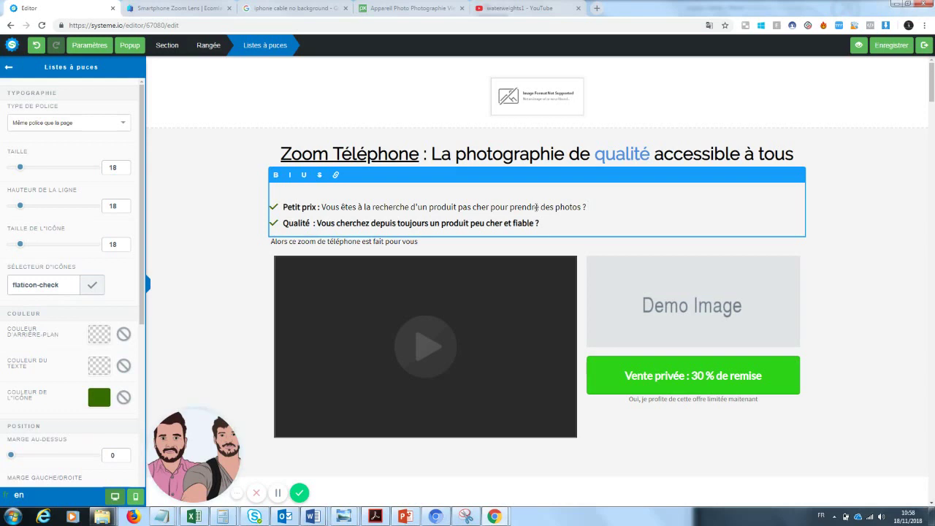
{"action": "left_click", "coordinate": [880, 217]}
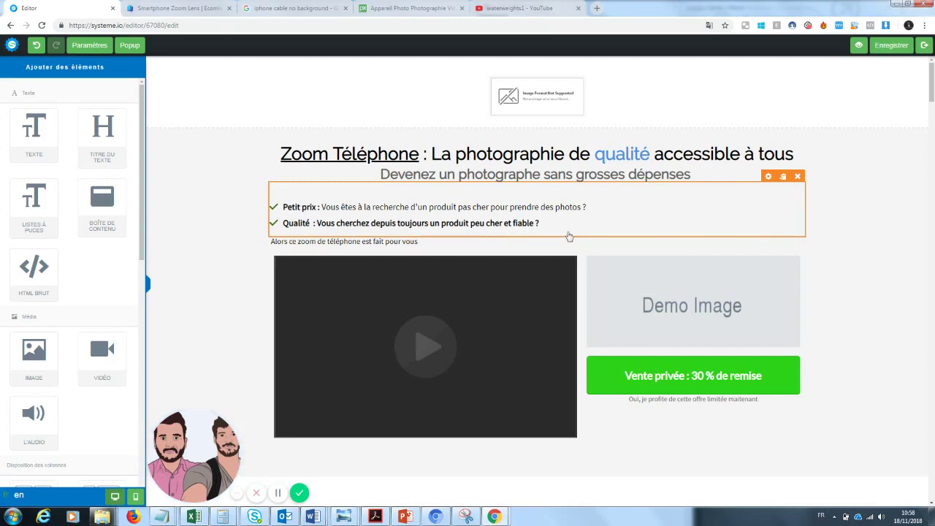
- Make 'est fait pour vous' bold in the Alors line
{"action": "left_click", "coordinate": [326, 244]}
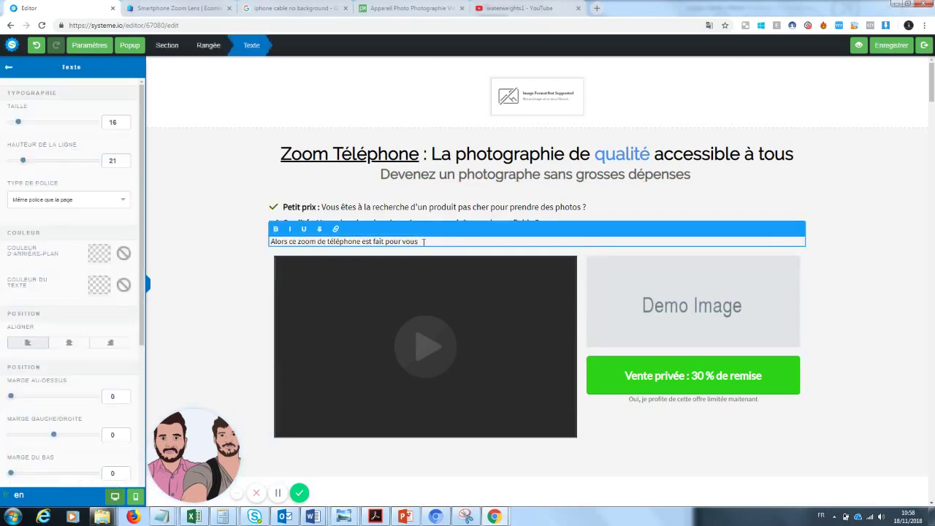
{"action": "left_click_drag", "start_coordinate": [427, 242], "coordinate": [363, 243]}
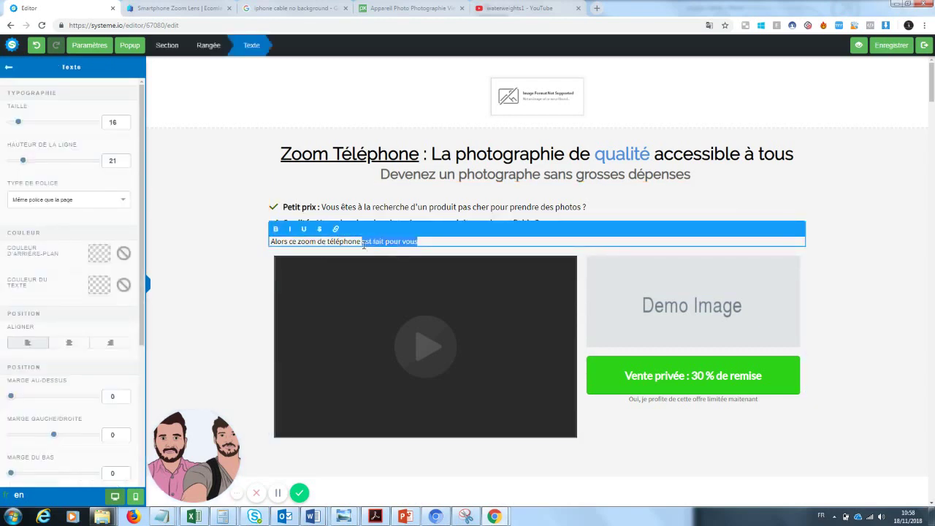
{"action": "left_click", "coordinate": [275, 228]}
{"action": "left_click", "coordinate": [864, 272]}
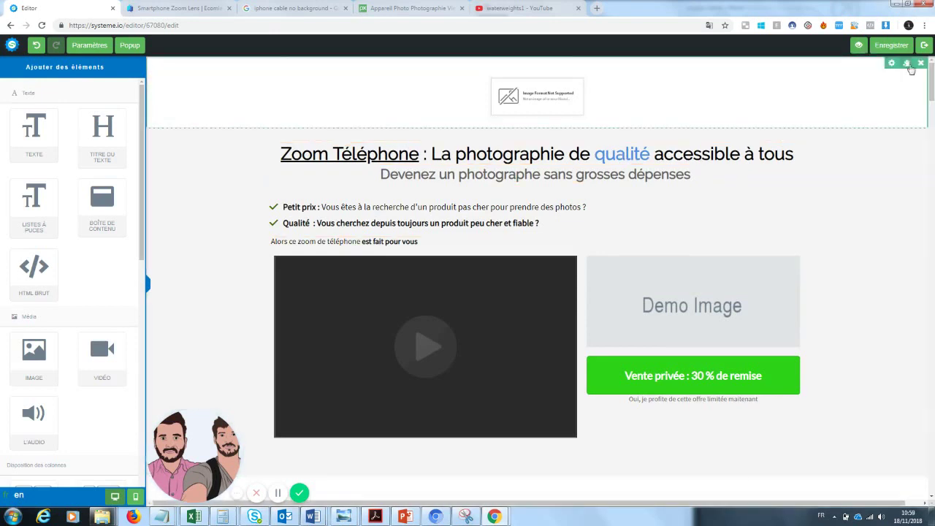
- Delete the broken image section at the top of the page
{"action": "left_click", "coordinate": [920, 64]}
{"action": "left_click", "coordinate": [506, 79]}
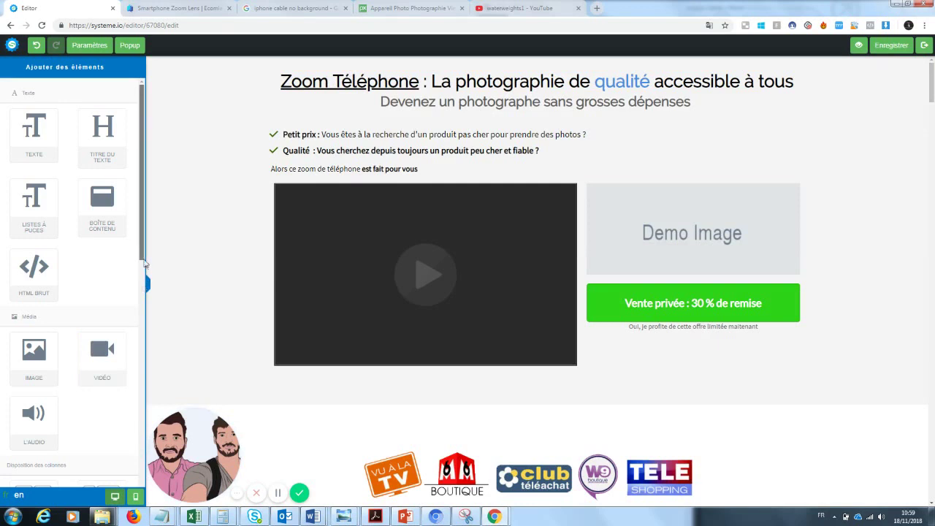
{"action": "scroll", "coordinate": [134, 356], "scroll_direction": "down", "scroll_amount": 3}
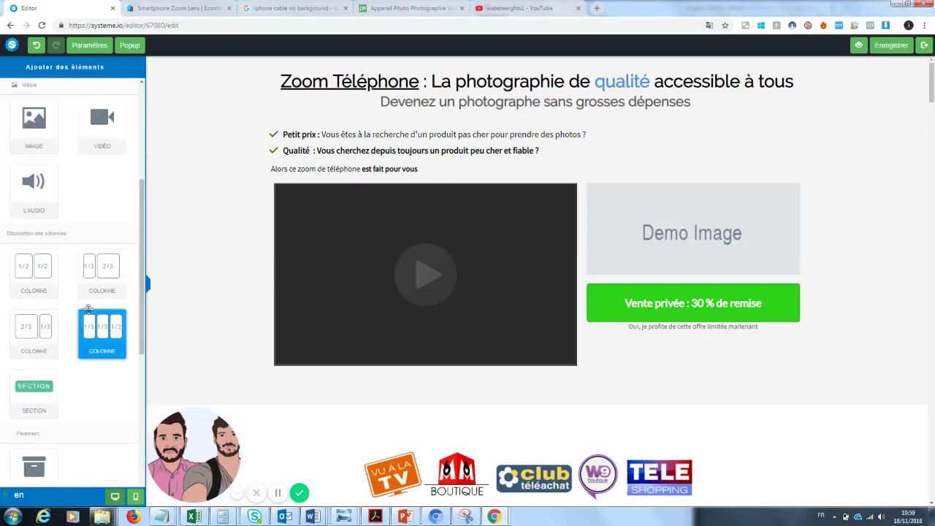
- Add an empty 1/2-1/2 column row above the headline and set the subtitle's top margin to 60
{"action": "left_click_drag", "start_coordinate": [47, 285], "coordinate": [313, 67]}
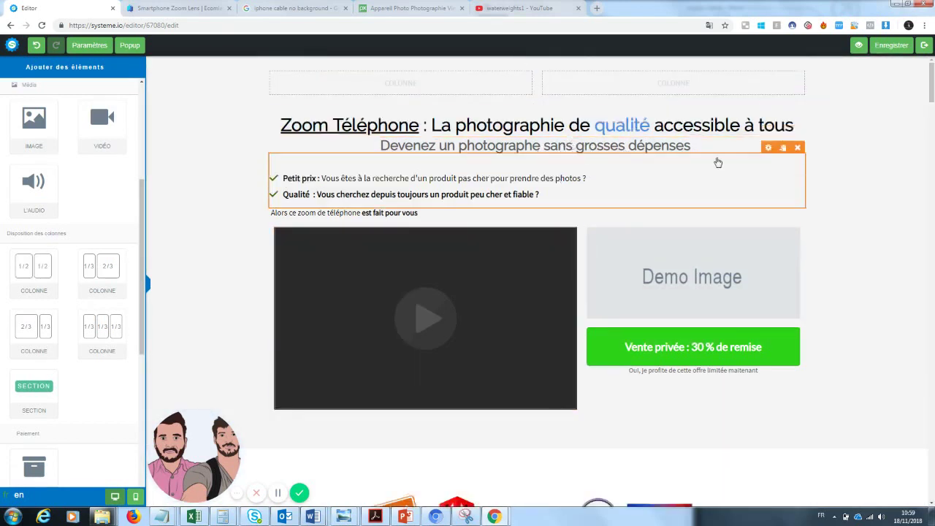
{"action": "left_click", "coordinate": [588, 162]}
{"action": "left_click", "coordinate": [864, 162]}
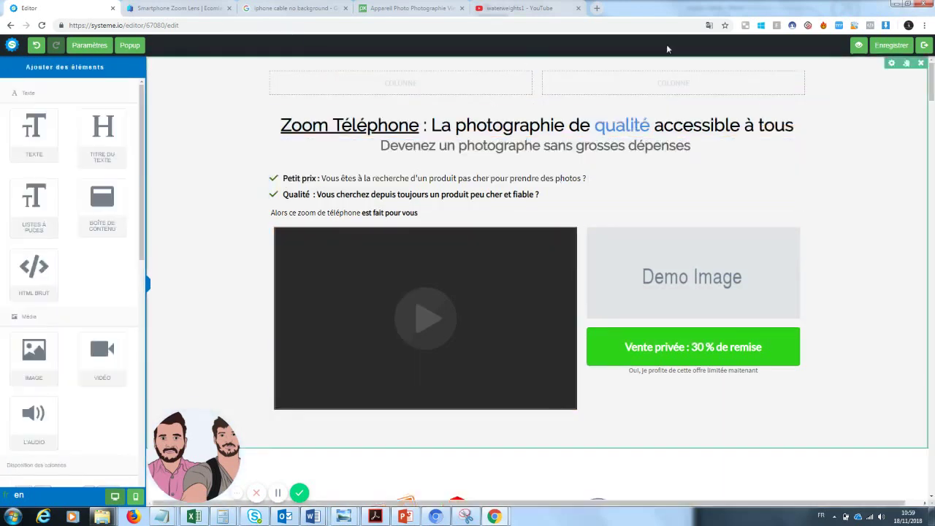
{"action": "left_click", "coordinate": [647, 151]}
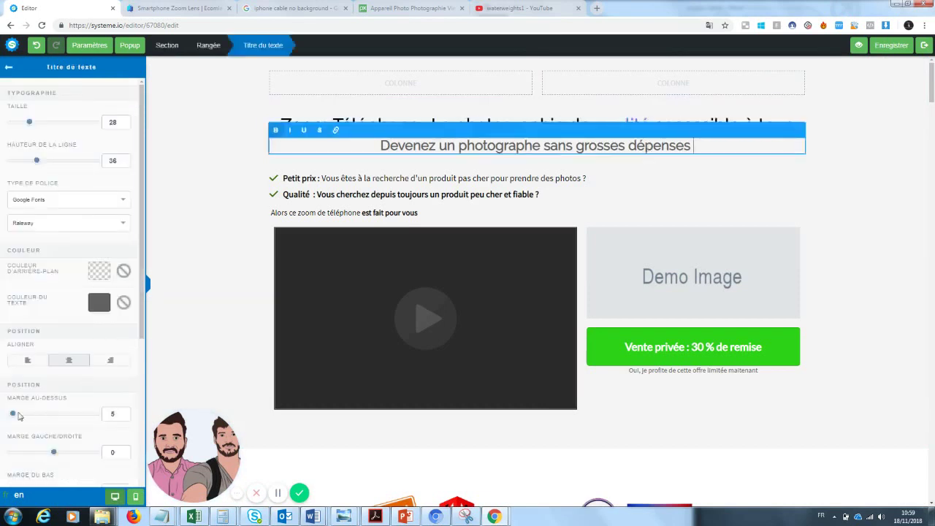
{"action": "left_click_drag", "start_coordinate": [13, 414], "coordinate": [38, 420]}
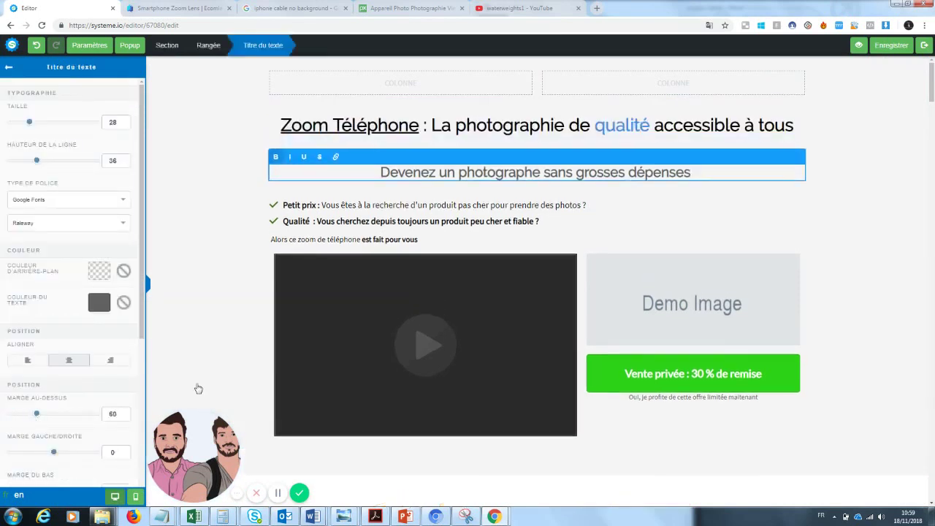
{"action": "left_click", "coordinate": [232, 334]}
{"action": "scroll", "coordinate": [589, 171], "scroll_direction": "down", "scroll_amount": 1}
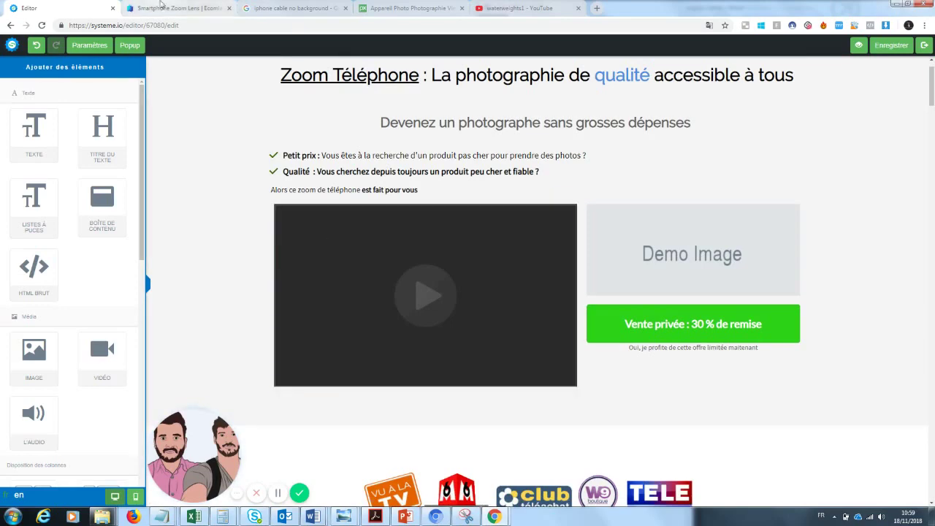
- Copy the zoomlens2 ad video's YouTube link from Ecomlad's Ad Copy section, then return to the editor
{"action": "left_click", "coordinate": [162, 8]}
{"action": "scroll", "coordinate": [924, 78], "scroll_direction": "down", "scroll_amount": 2}
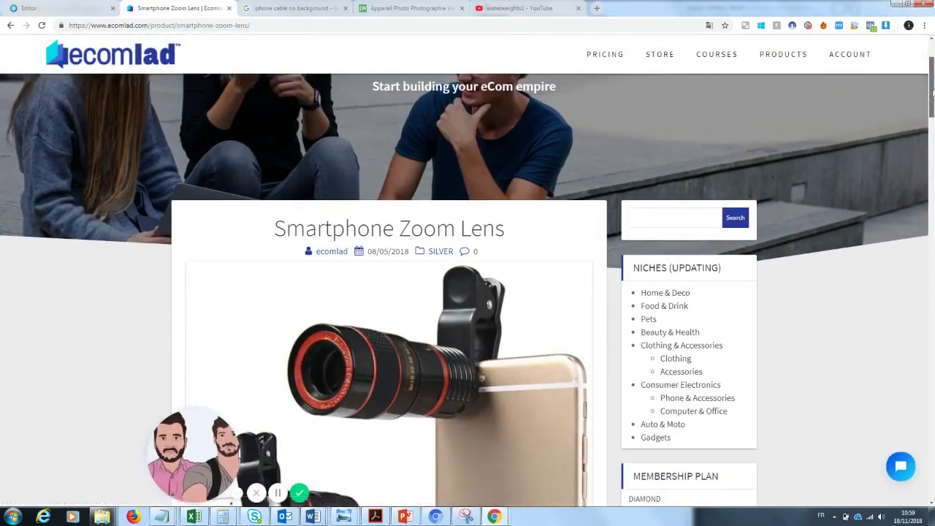
{"action": "left_click_drag", "start_coordinate": [199, 442], "coordinate": [56, 431]}
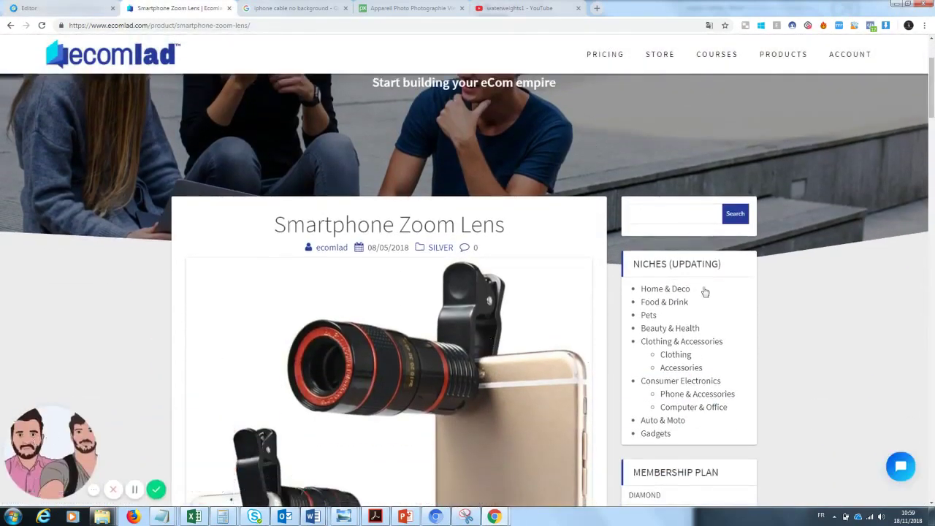
{"action": "scroll", "coordinate": [930, 95], "scroll_direction": "down", "scroll_amount": 2}
{"action": "left_click_drag", "start_coordinate": [931, 95], "coordinate": [932, 239]}
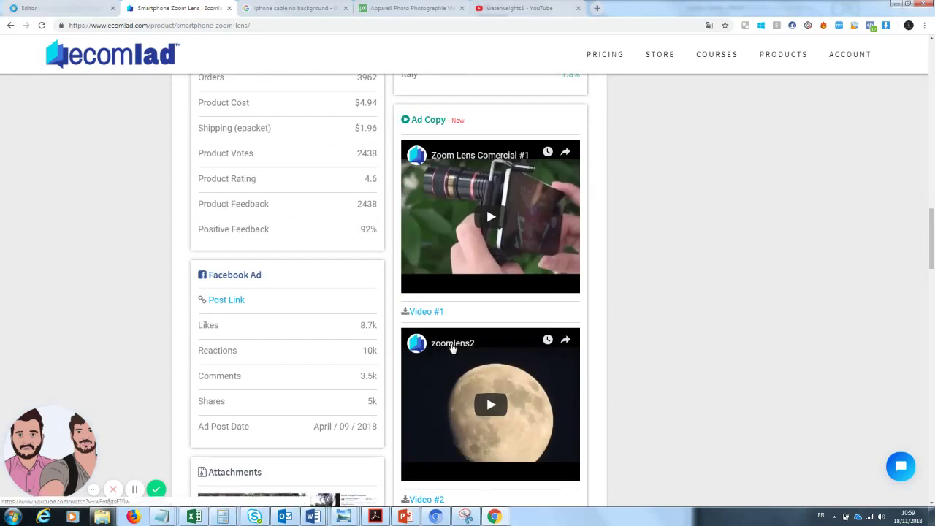
{"action": "left_click", "coordinate": [451, 346]}
{"action": "key", "text": "ctrl+l"}
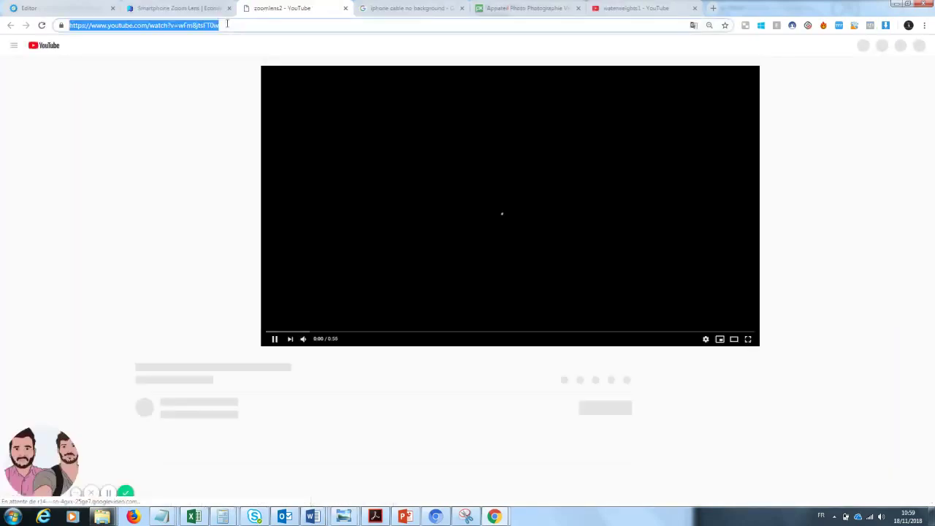
{"action": "left_click", "coordinate": [345, 8]}
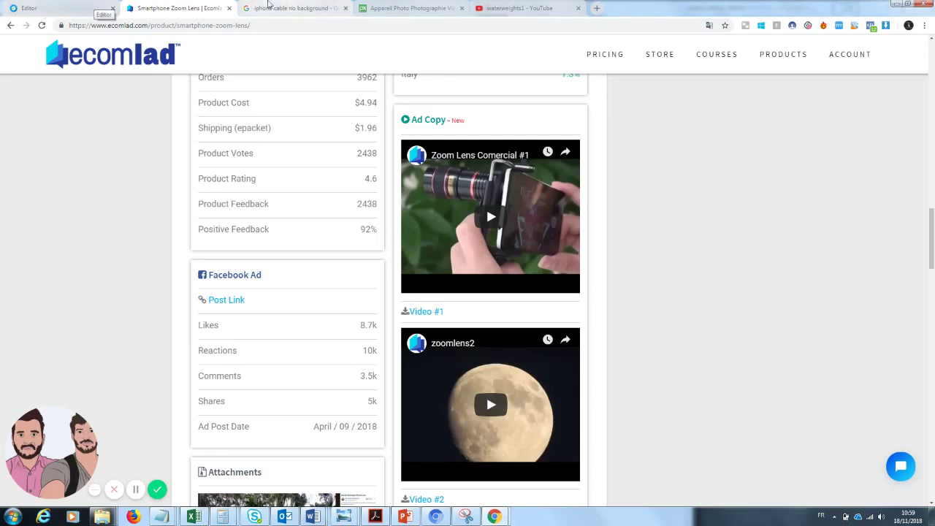
{"action": "left_click", "coordinate": [110, 7]}
{"action": "mouse_move", "coordinate": [443, 278]}
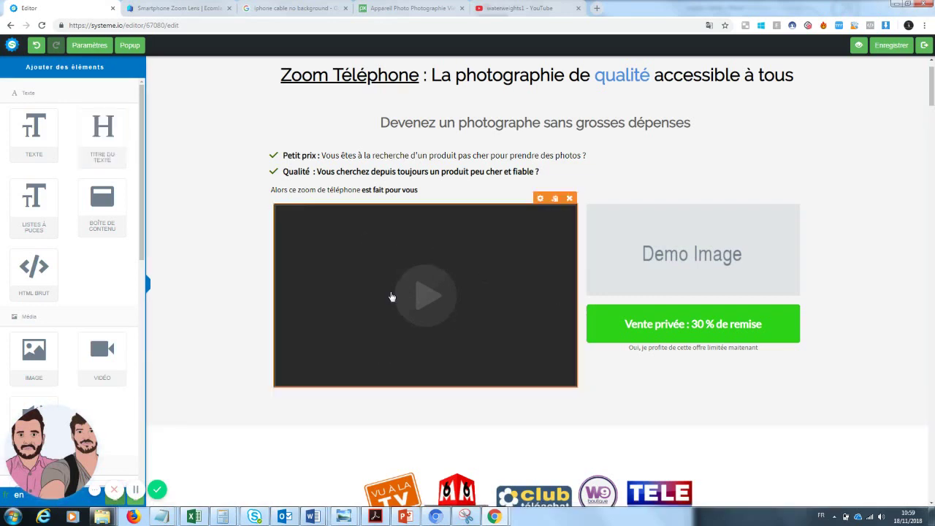
- Replace the video block's YouTube URL with the copied zoomlens2 link and save the page
{"action": "left_click", "coordinate": [539, 198]}
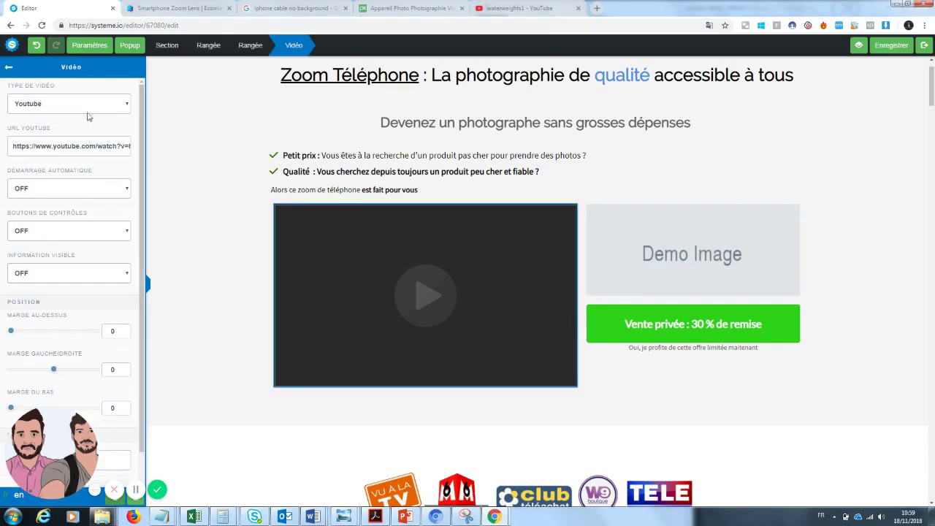
{"action": "triple_click", "coordinate": [85, 145]}
{"action": "key", "text": "ctrl+v"}
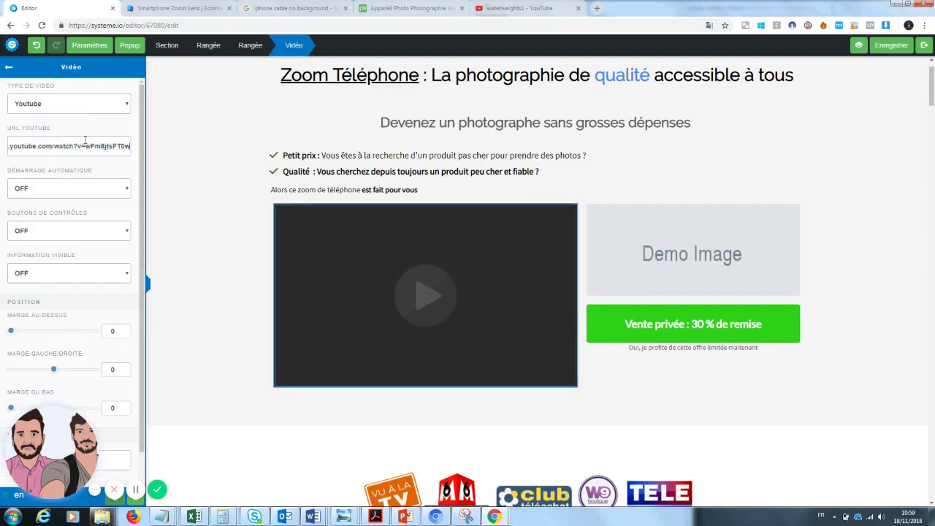
{"action": "left_click", "coordinate": [894, 51]}
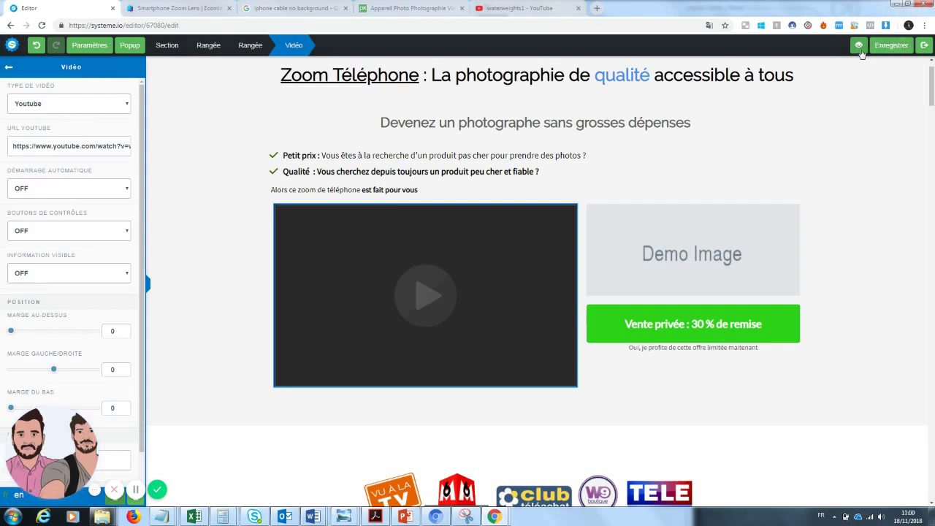
- Try to preview the page and dismiss the browser's blocked pop-up notice
{"action": "left_click", "coordinate": [859, 51]}
{"action": "left_click", "coordinate": [660, 25]}
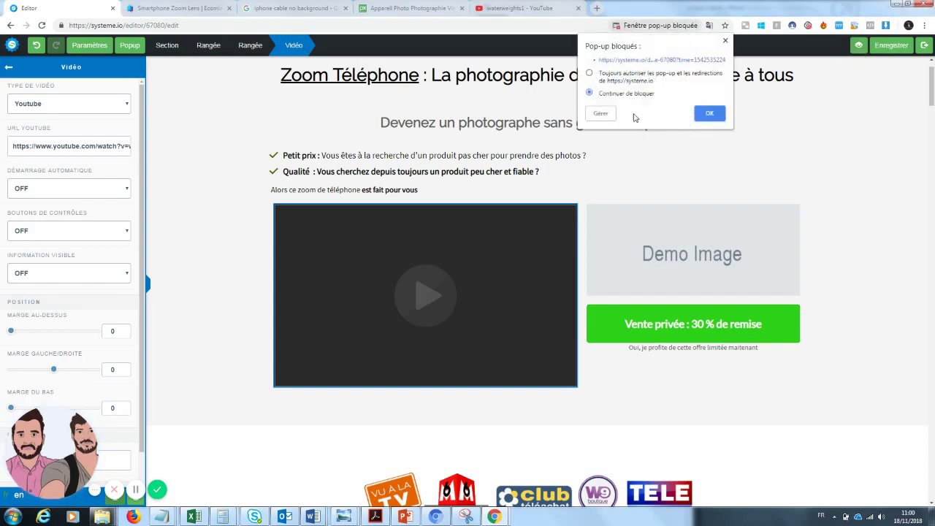
{"action": "left_click", "coordinate": [708, 113]}
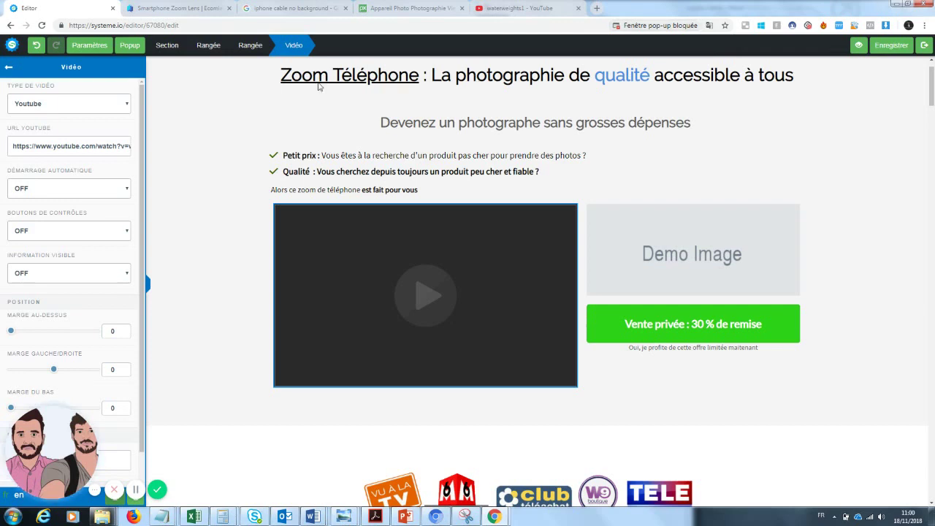
- Preview the page in a new tab, close its discount pop-up, and return to the editor
{"action": "left_click", "coordinate": [858, 44]}
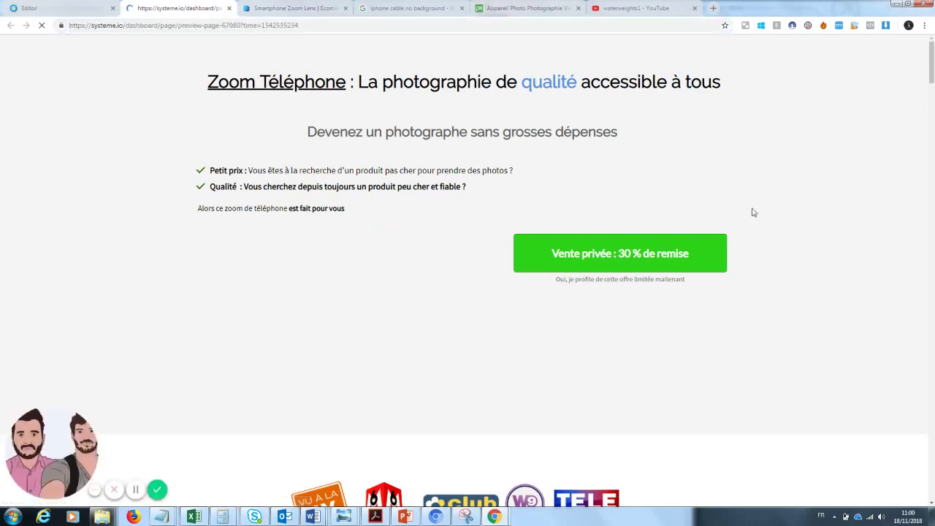
{"action": "scroll", "coordinate": [931, 77], "scroll_direction": "down", "scroll_amount": 1}
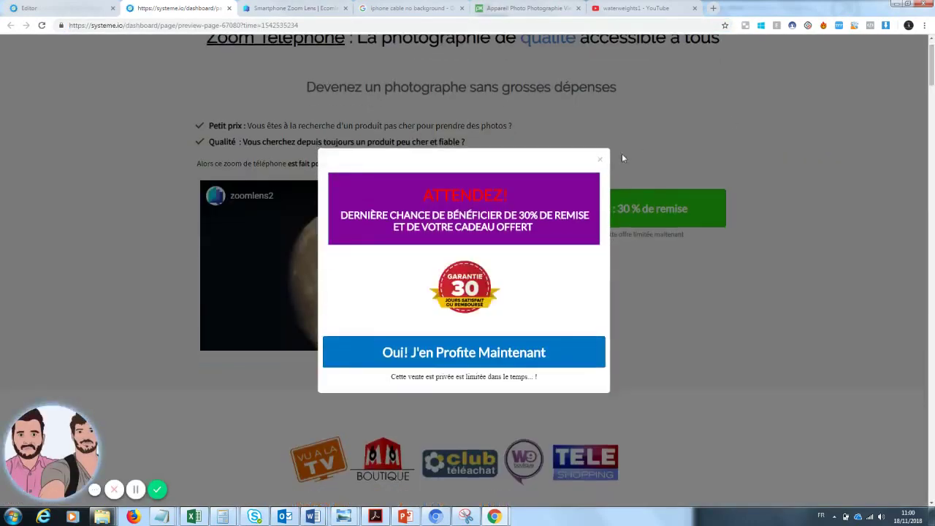
{"action": "left_click", "coordinate": [599, 159]}
{"action": "scroll", "coordinate": [932, 67], "scroll_direction": "up", "scroll_amount": 1}
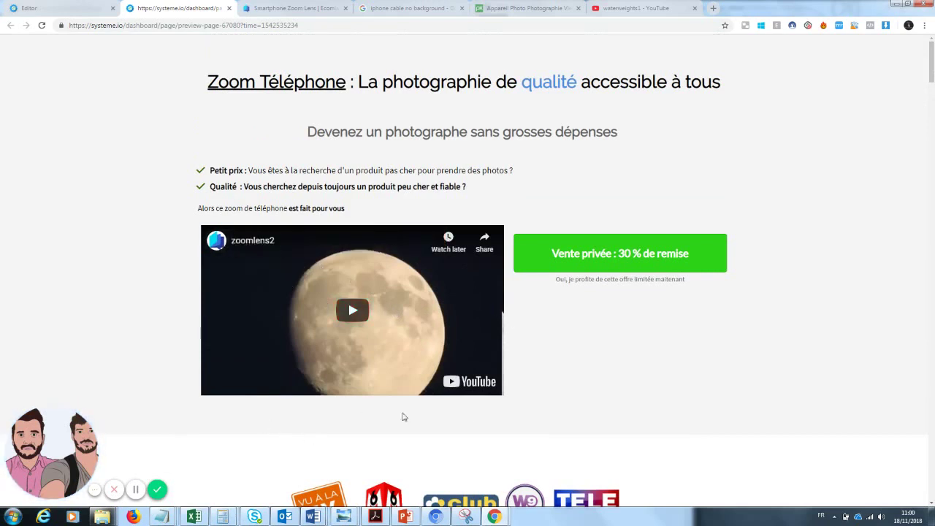
{"action": "left_click", "coordinate": [86, 8]}
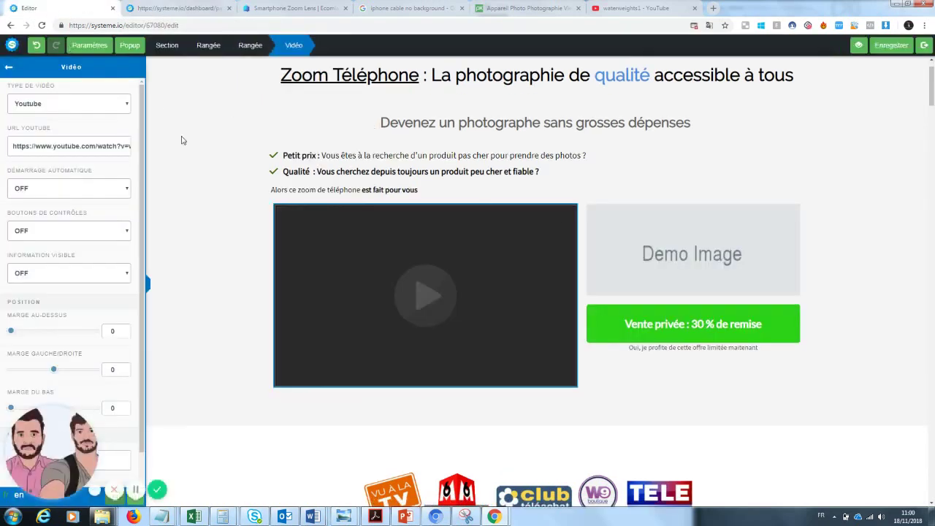
- Add a Texte element under the video reading 'VU sur YOUTUBE !!'
{"action": "left_click", "coordinate": [9, 69]}
{"action": "left_click_drag", "start_coordinate": [33, 128], "coordinate": [417, 403]}
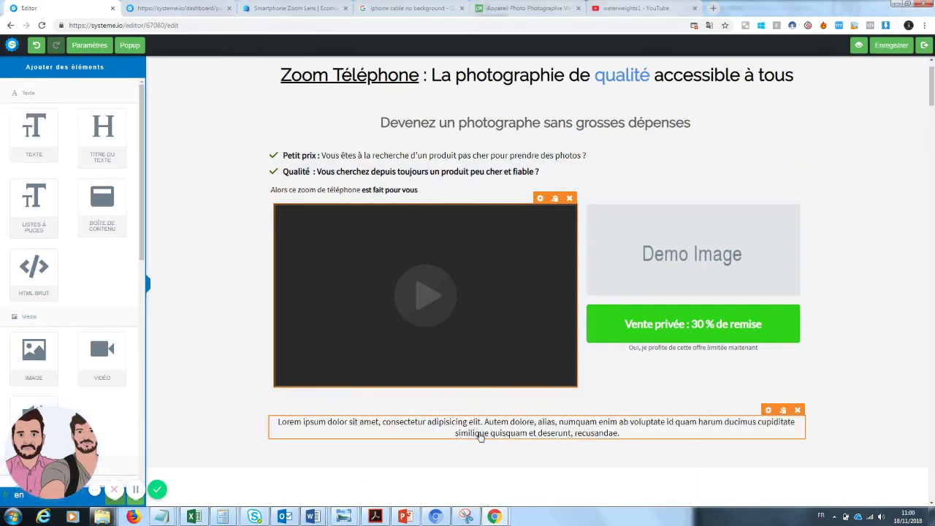
{"action": "left_click", "coordinate": [481, 436]}
{"action": "left_click_drag", "start_coordinate": [635, 433], "coordinate": [273, 421]}
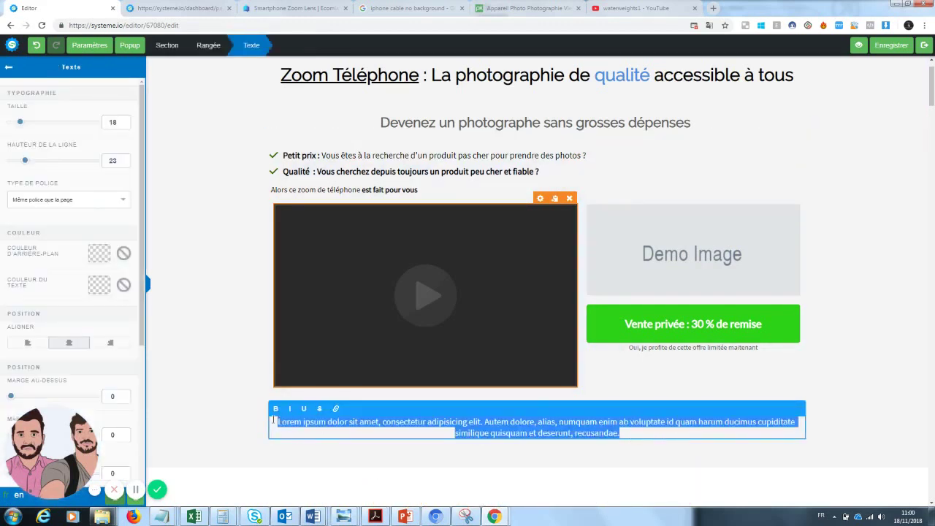
{"action": "type", "text": "VU sur"}
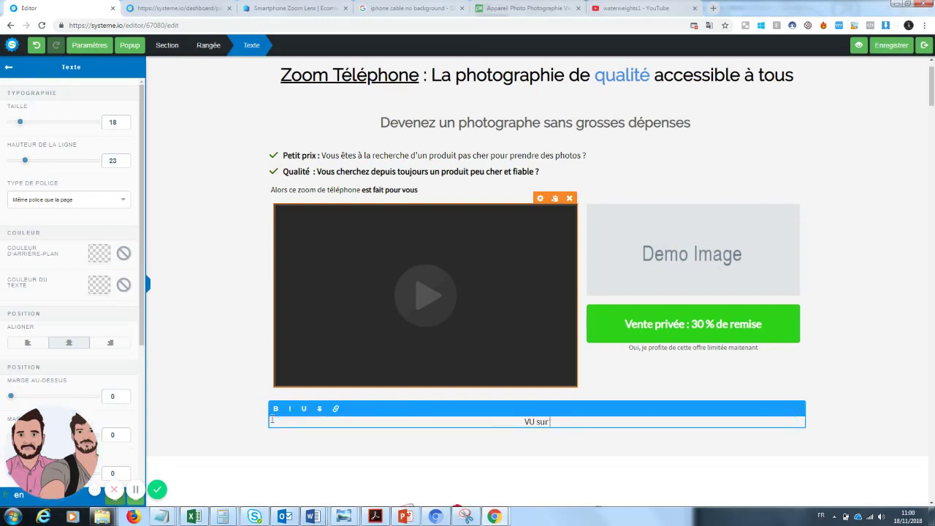
{"action": "type", "text": " YOUTUBE !!"}
{"action": "left_click", "coordinate": [932, 82]}
- Select the row holding the new line and look through the page-wide settings
{"action": "scroll", "coordinate": [928, 87], "scroll_direction": "down", "scroll_amount": 2}
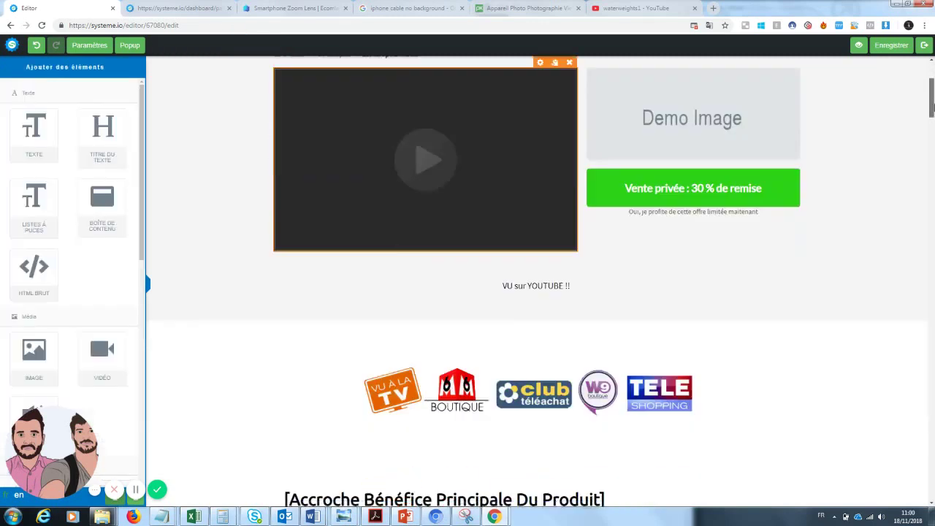
{"action": "left_click", "coordinate": [563, 275]}
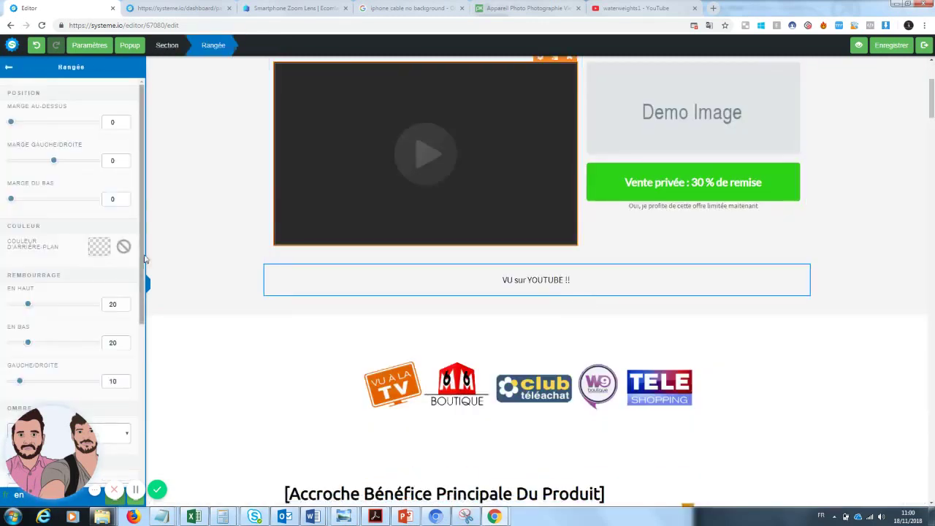
{"action": "scroll", "coordinate": [73, 277], "scroll_direction": "down", "scroll_amount": 5}
{"action": "left_click_drag", "start_coordinate": [35, 439], "coordinate": [229, 443]}
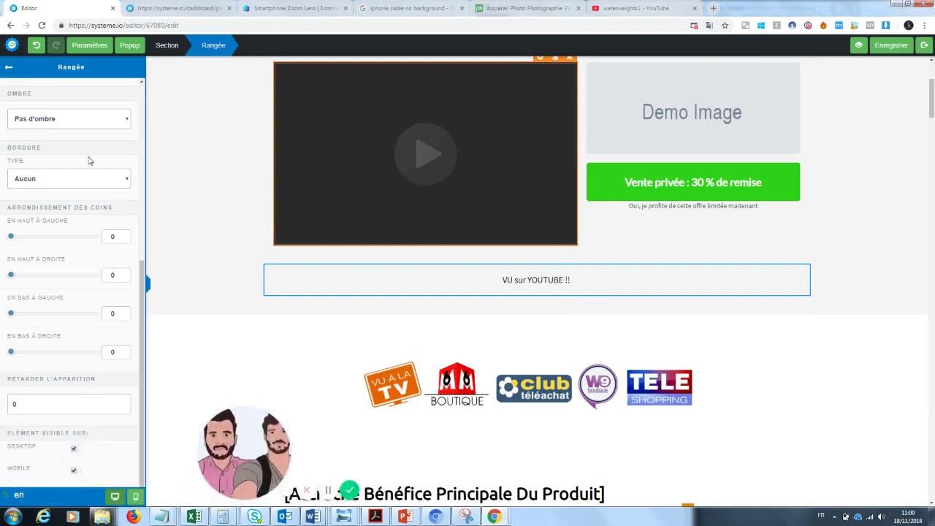
{"action": "left_click", "coordinate": [89, 44]}
{"action": "scroll", "coordinate": [143, 294], "scroll_direction": "down", "scroll_amount": 4}
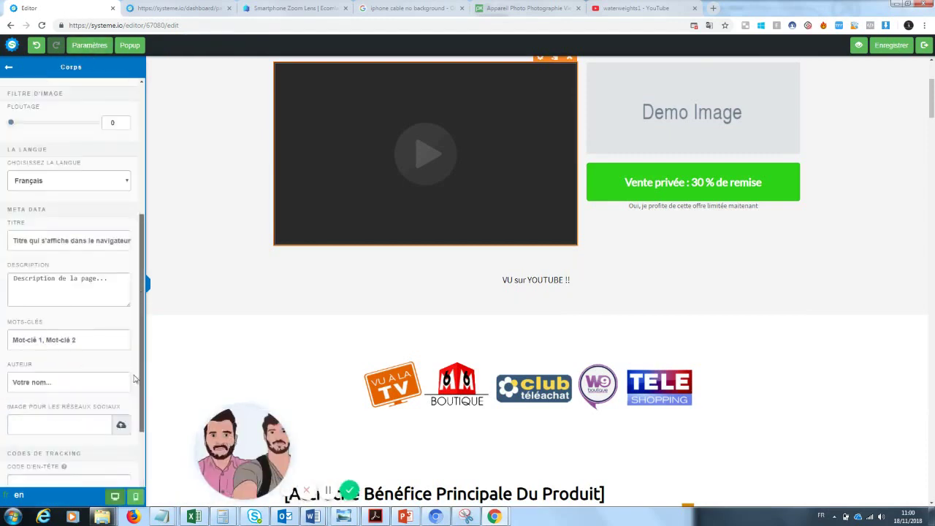
{"action": "scroll", "coordinate": [130, 157], "scroll_direction": "up", "scroll_amount": 3}
{"action": "left_click", "coordinate": [100, 47]}
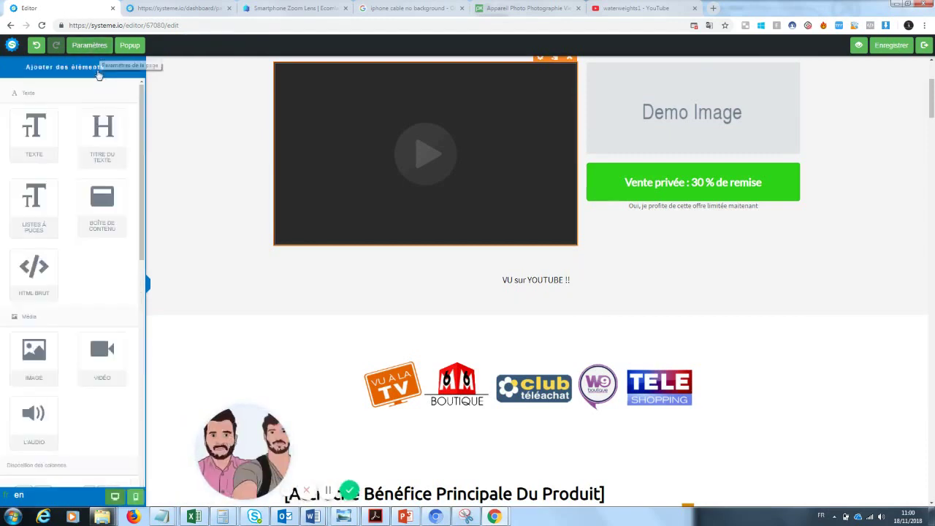
{"action": "scroll", "coordinate": [143, 263], "scroll_direction": "down", "scroll_amount": 3}
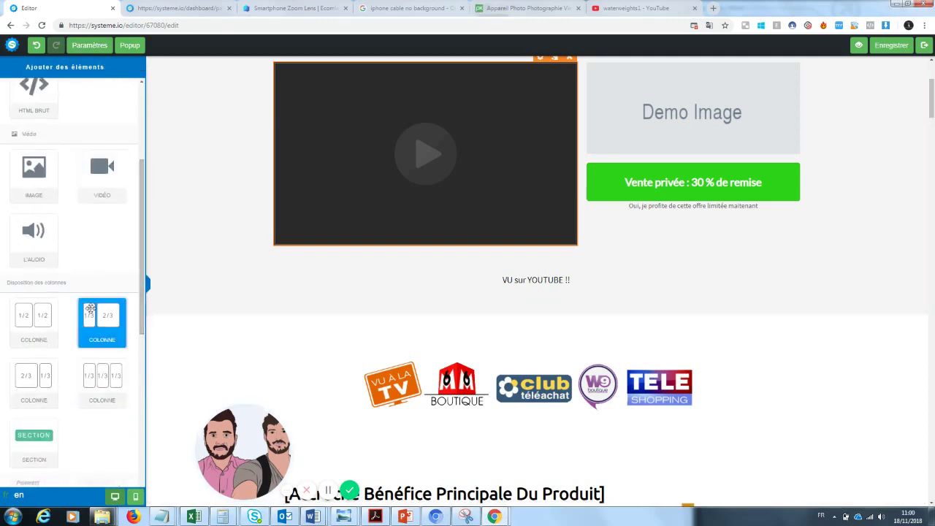
- Add a 1/3-2/3 column row below the video with 'VU sur Youtube !!' in the left column
{"action": "left_click_drag", "start_coordinate": [102, 322], "coordinate": [496, 254]}
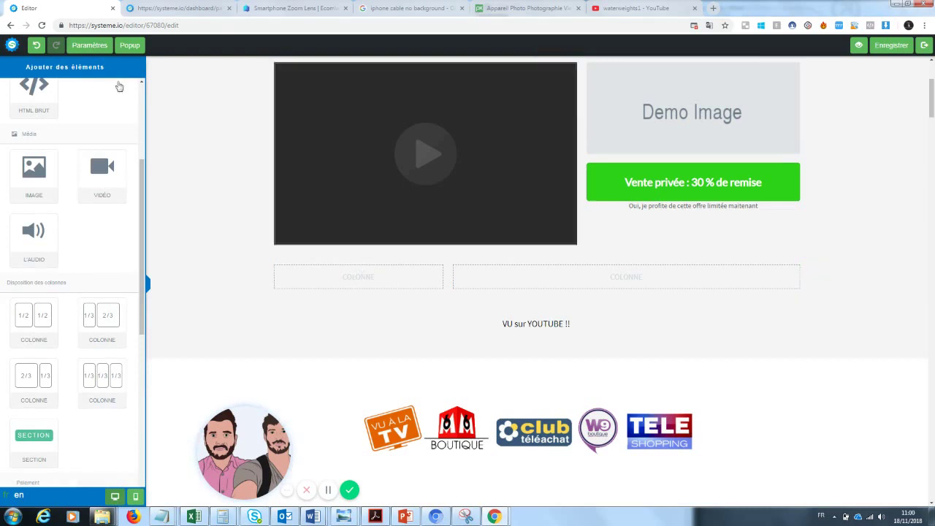
{"action": "left_click_drag", "start_coordinate": [141, 259], "coordinate": [143, 155]}
{"action": "left_click_drag", "start_coordinate": [34, 135], "coordinate": [374, 278]}
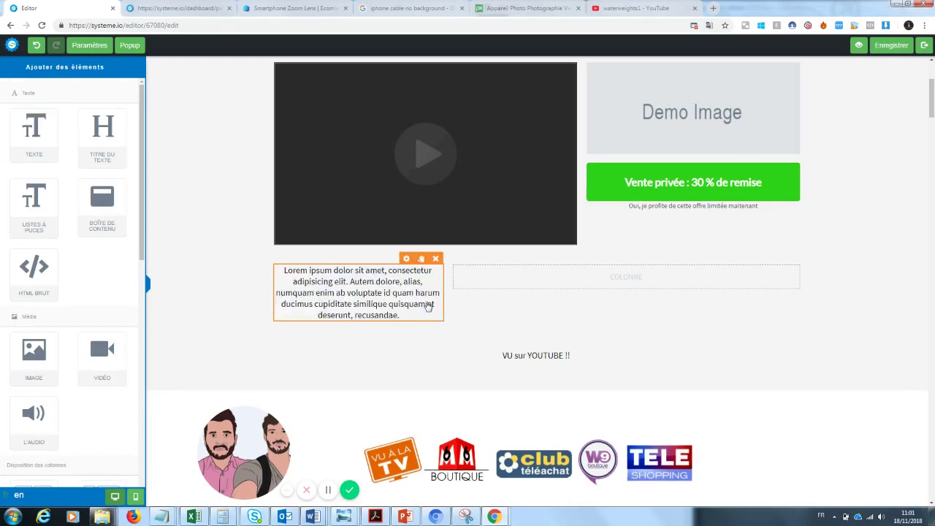
{"action": "left_click", "coordinate": [428, 306]}
{"action": "key", "text": "BackSpace"}
{"action": "type", "text": "VU su"}
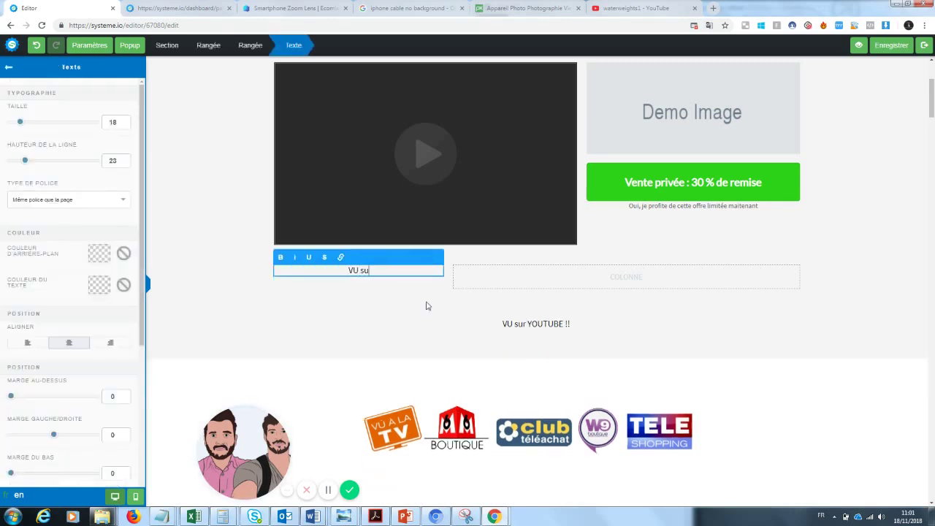
{"action": "type", "text": "r Youtube !!"}
{"action": "left_click", "coordinate": [443, 335]}
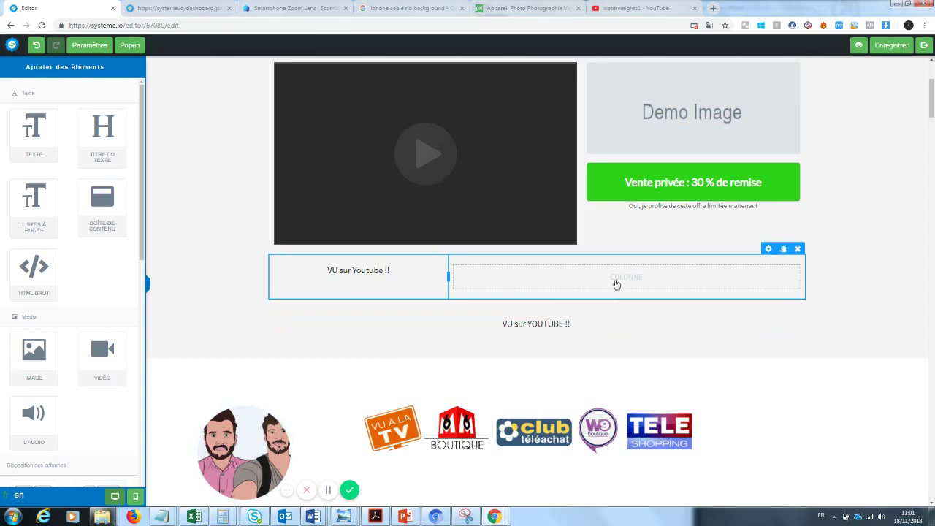
- Put 'Des milliers de clients déjàn satisfaits !' in the right column
{"action": "left_click_drag", "start_coordinate": [34, 131], "coordinate": [614, 268]}
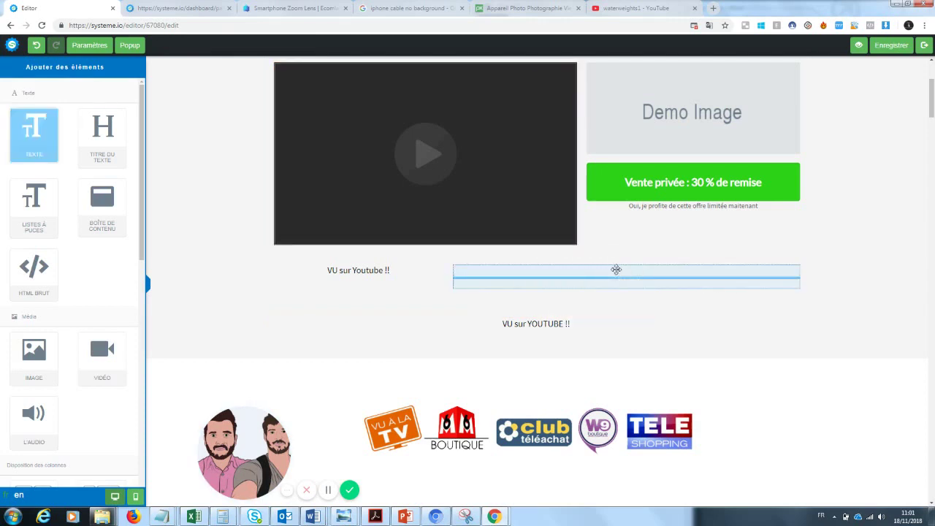
{"action": "triple_click", "coordinate": [596, 283]}
{"action": "key", "text": "BackSpace"}
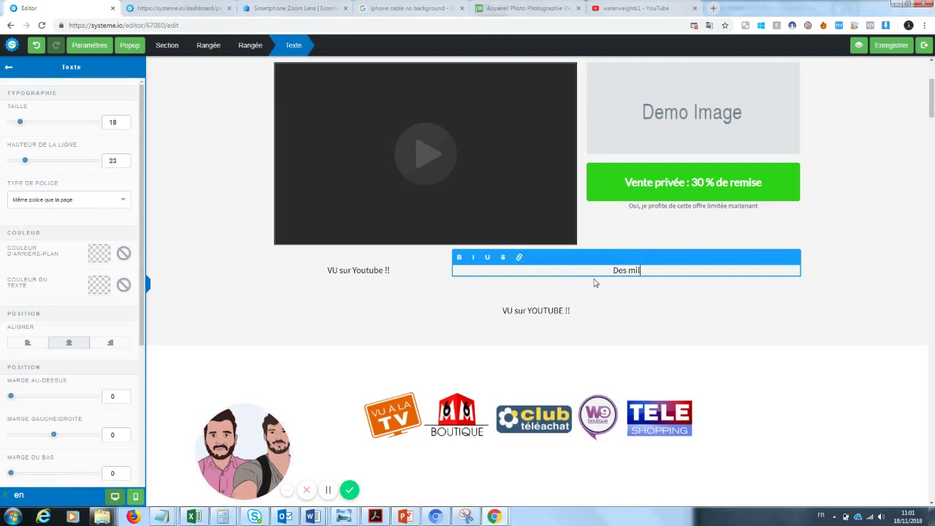
{"action": "type", "text": "Des milliers de clients déjàn satisfaits !"}
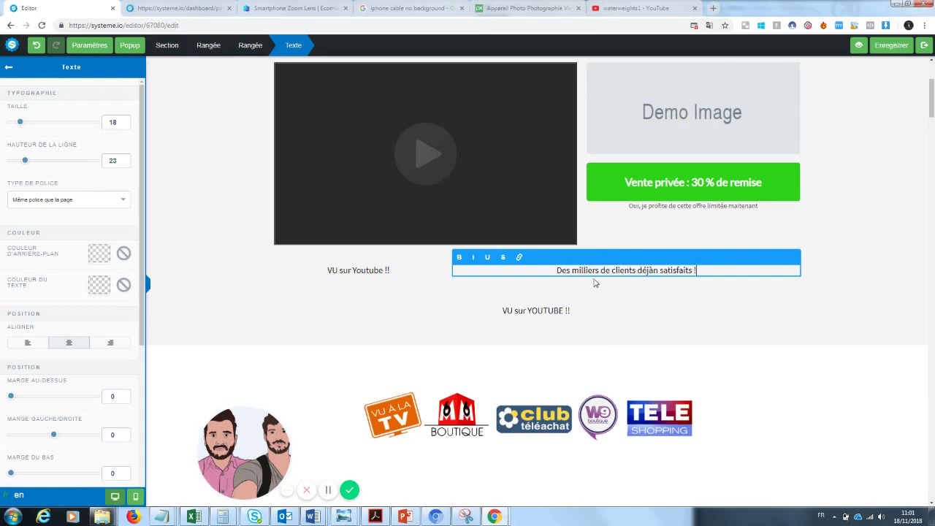
{"action": "left_click", "coordinate": [544, 330]}
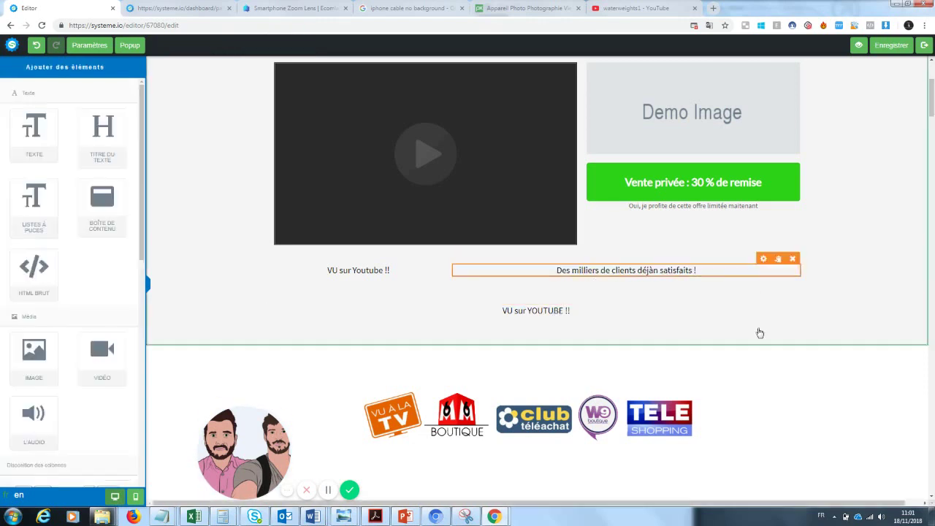
- Delete the old 'VU sur YOUTUBE !!' line and make 'VU sur Youtube !!' size 32 and red
{"action": "left_click", "coordinate": [802, 289]}
{"action": "left_click", "coordinate": [509, 79]}
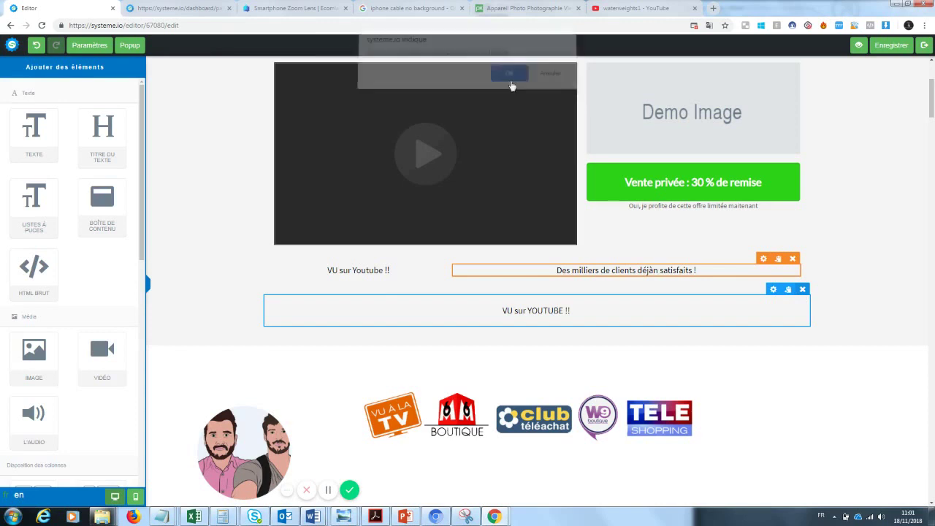
{"action": "left_click_drag", "start_coordinate": [395, 272], "coordinate": [316, 272]}
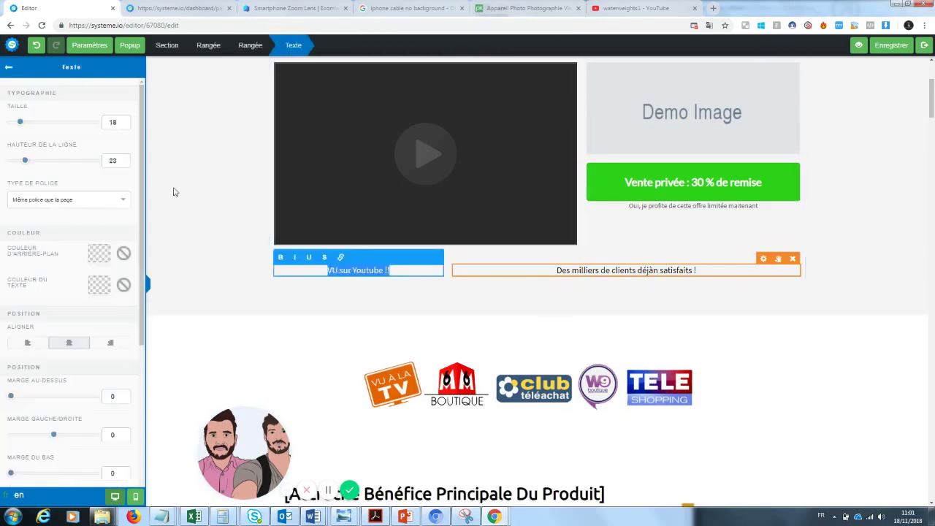
{"action": "left_click_drag", "start_coordinate": [30, 126], "coordinate": [35, 126]}
{"action": "left_click", "coordinate": [100, 286]}
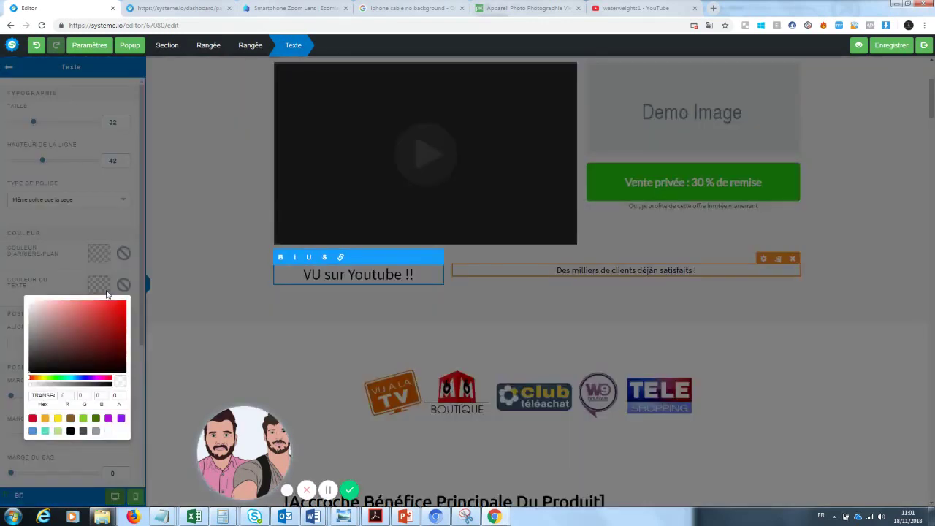
{"action": "left_click", "coordinate": [121, 310]}
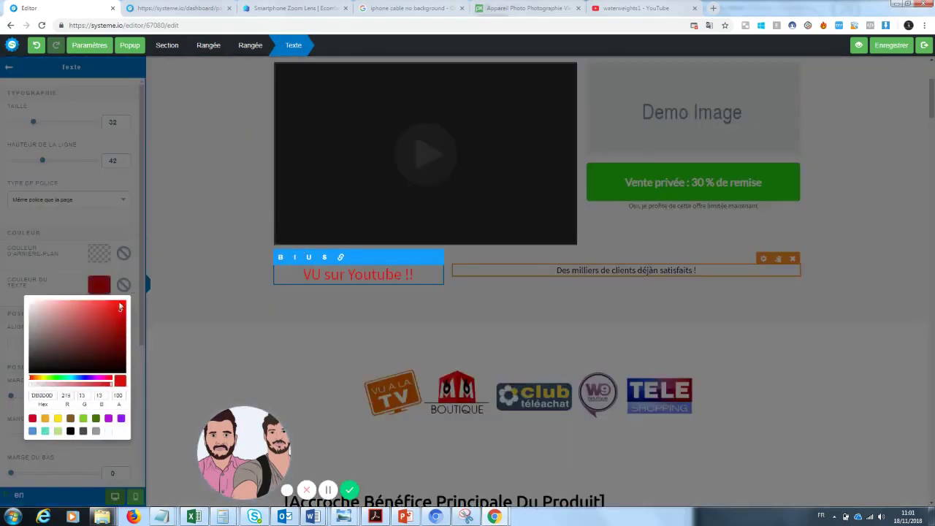
- Recolour 'VU sur' dark grey so only 'Youtube !!' stays red, then deselect the row
{"action": "left_click_drag", "start_coordinate": [347, 274], "coordinate": [316, 275]}
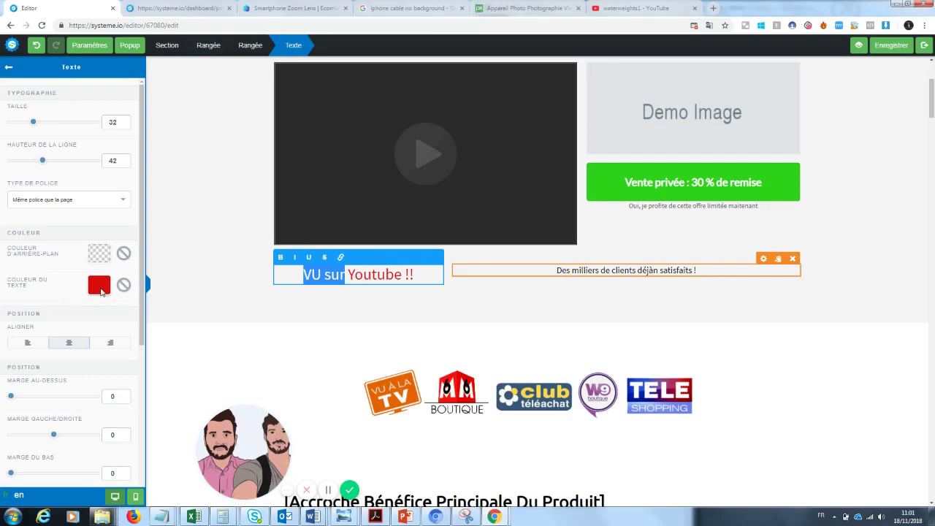
{"action": "left_click", "coordinate": [100, 291]}
{"action": "left_click", "coordinate": [38, 355]}
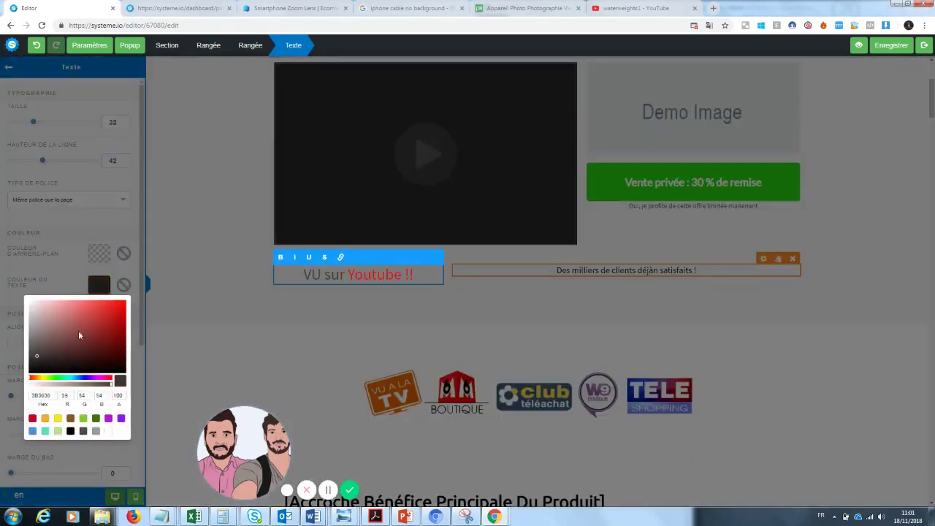
{"action": "left_click", "coordinate": [310, 309]}
{"action": "left_click", "coordinate": [535, 301]}
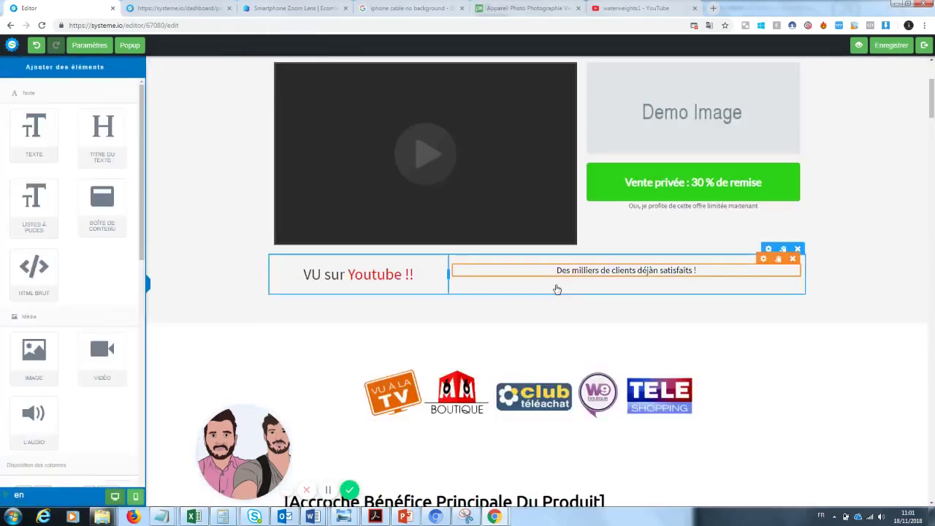
{"action": "left_click", "coordinate": [572, 265]}
{"action": "left_click", "coordinate": [756, 340]}
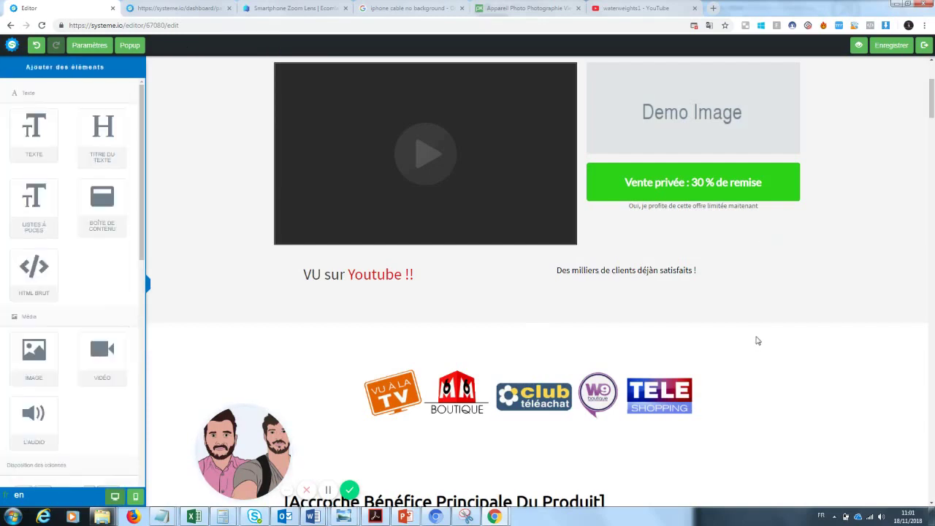
- Replace the Demo Image beside the video with the zoomlenspic2 photo from Vos images
{"action": "scroll", "coordinate": [925, 168], "scroll_direction": "up", "scroll_amount": 3}
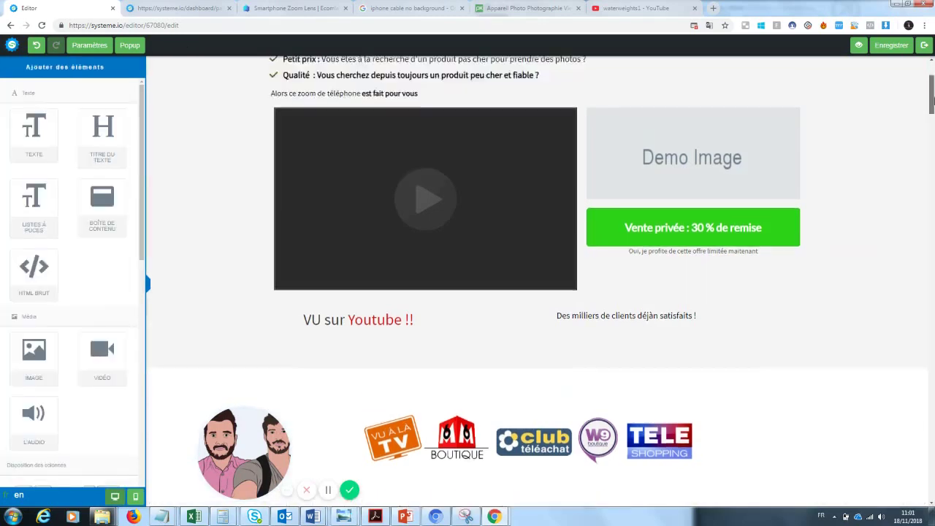
{"action": "scroll", "coordinate": [931, 88], "scroll_direction": "down", "scroll_amount": 1}
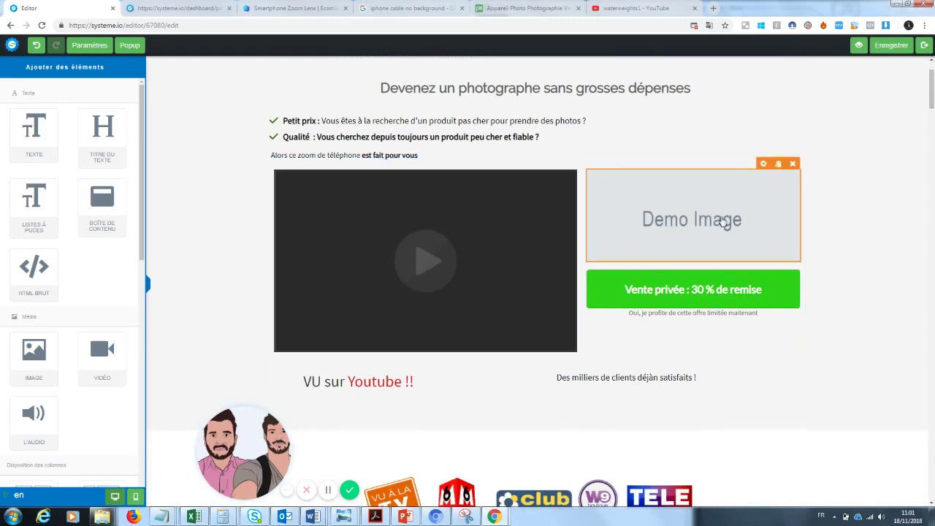
{"action": "left_click", "coordinate": [722, 222]}
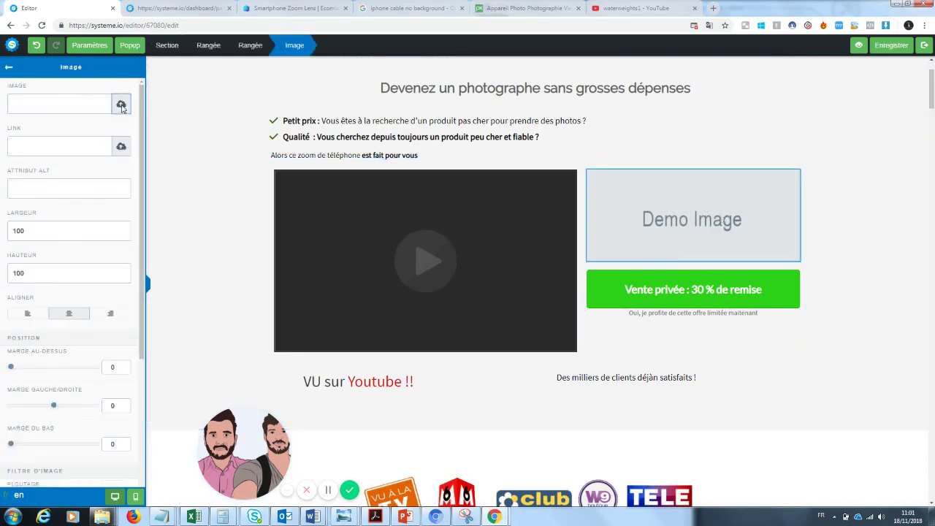
{"action": "left_click", "coordinate": [120, 103]}
{"action": "left_click", "coordinate": [464, 214]}
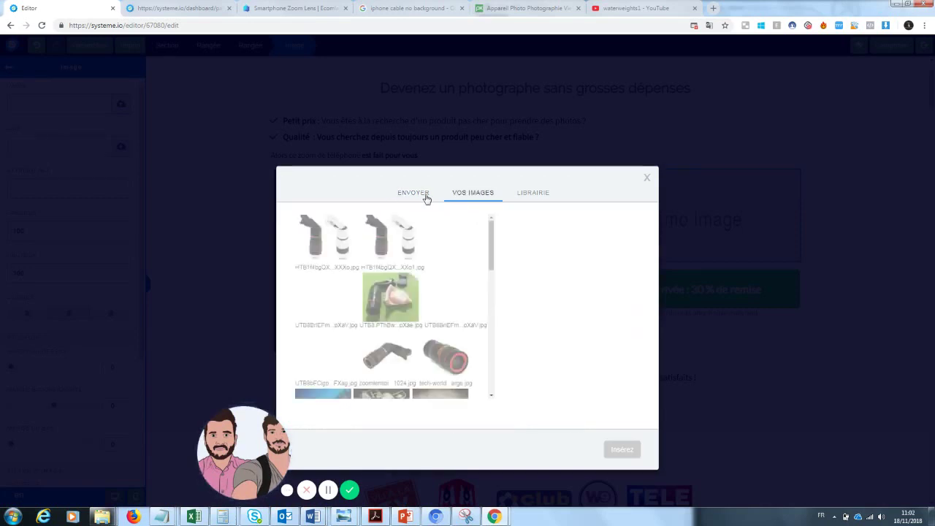
{"action": "left_click_drag", "start_coordinate": [250, 446], "coordinate": [91, 444]}
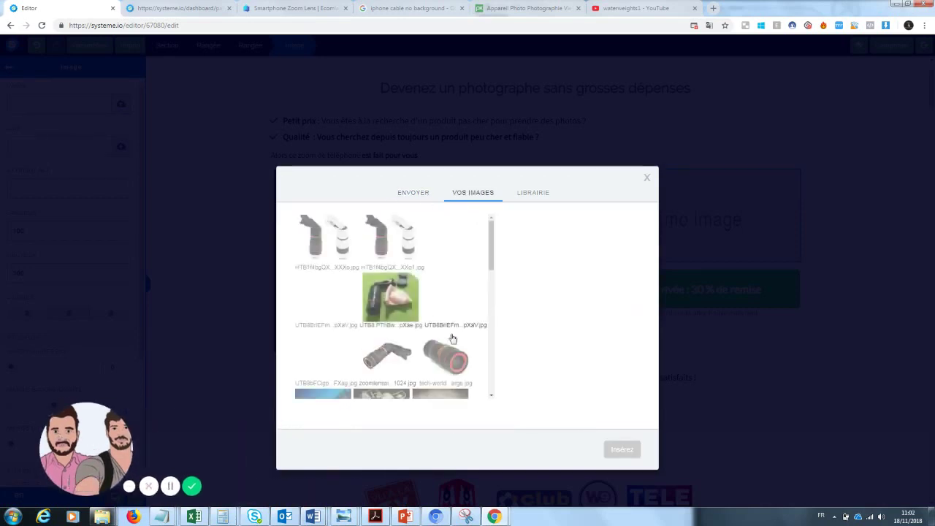
{"action": "left_click_drag", "start_coordinate": [496, 250], "coordinate": [493, 268]}
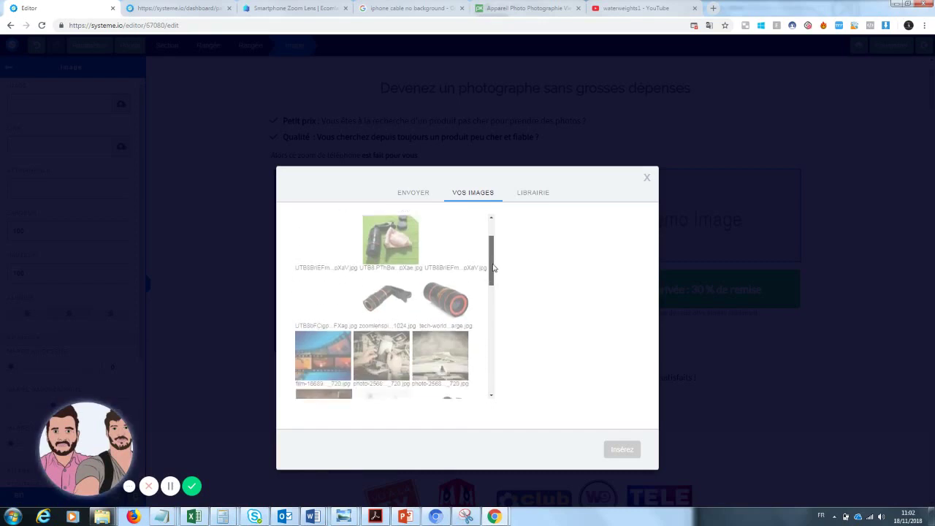
{"action": "left_click", "coordinate": [387, 298]}
{"action": "left_click", "coordinate": [618, 453]}
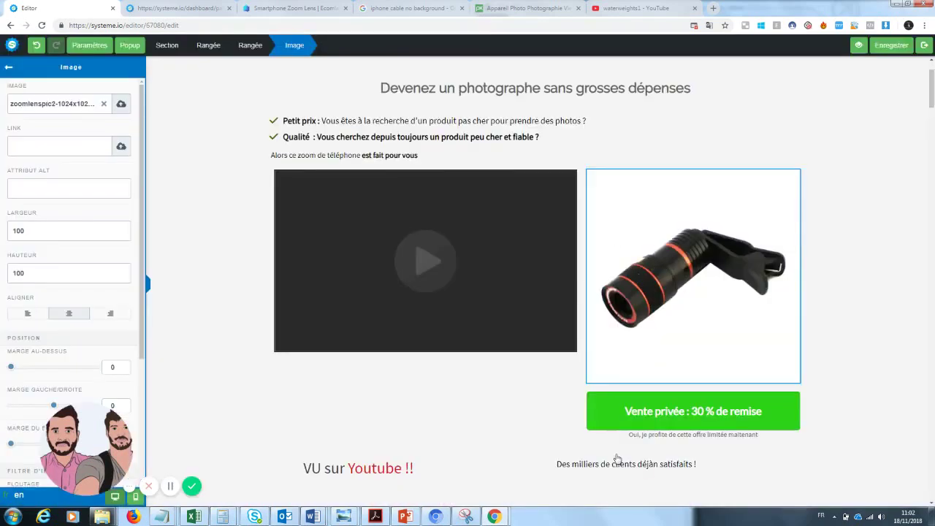
{"action": "left_click", "coordinate": [876, 257]}
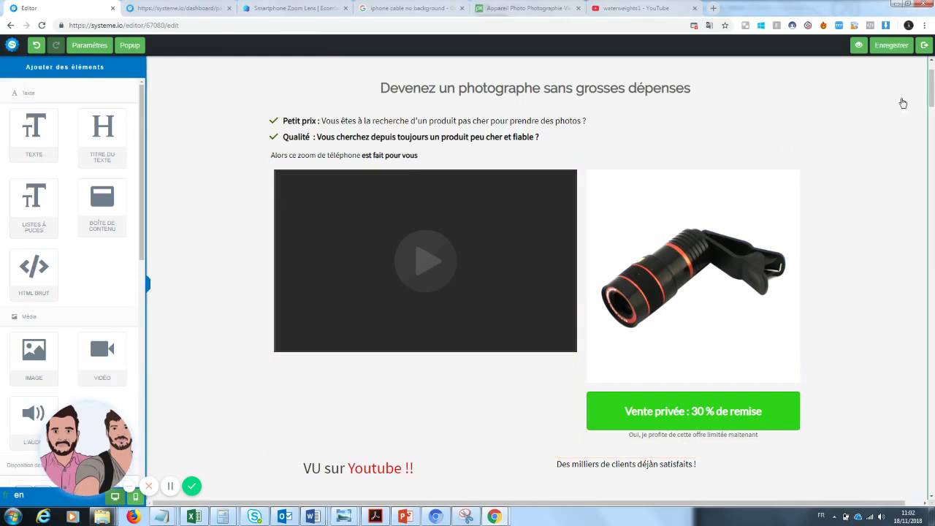
- Add a 1/3-1/3-1/3 column row and remove the stray 'n' so it reads 'déjà satisfaits'
{"action": "scroll", "coordinate": [931, 82], "scroll_direction": "up", "scroll_amount": 1}
{"action": "left_click_drag", "start_coordinate": [932, 82], "coordinate": [932, 111]}
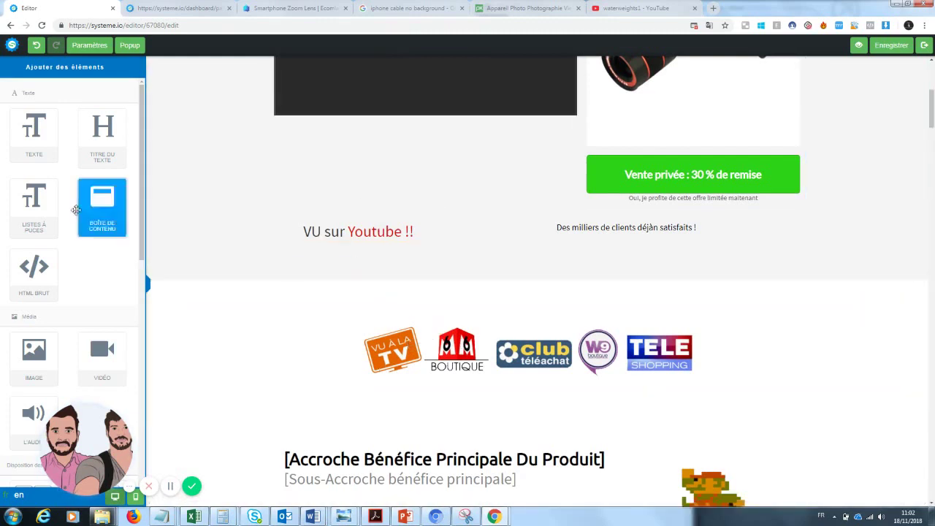
{"action": "scroll", "coordinate": [144, 166], "scroll_direction": "down", "scroll_amount": 3}
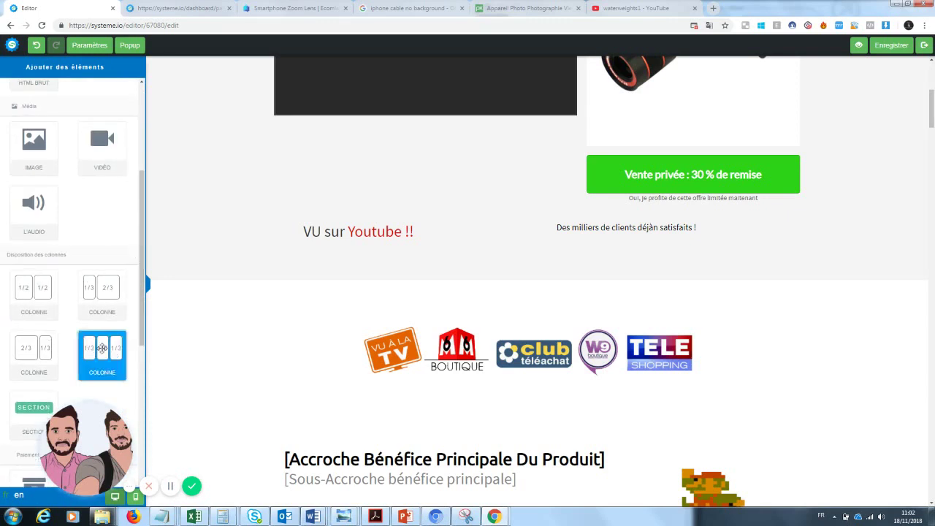
{"action": "left_click_drag", "start_coordinate": [427, 273], "coordinate": [409, 260]}
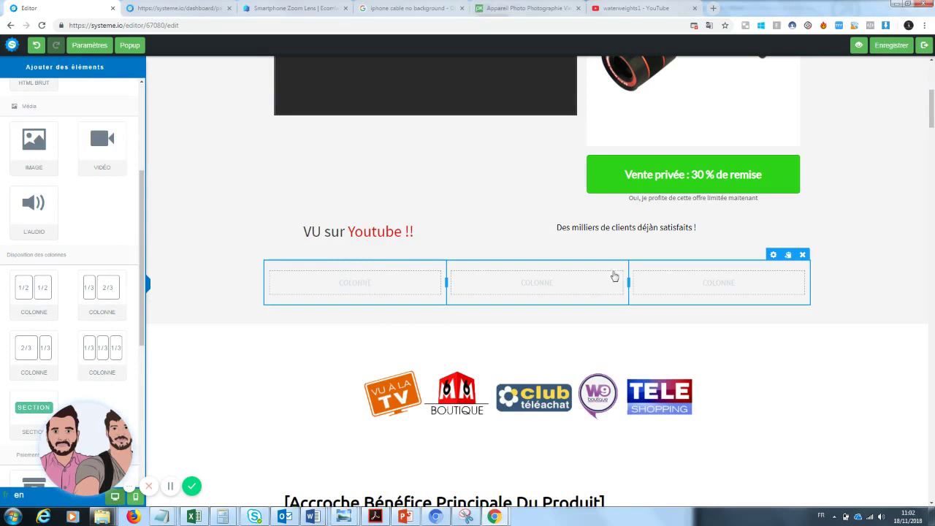
{"action": "left_click", "coordinate": [657, 227]}
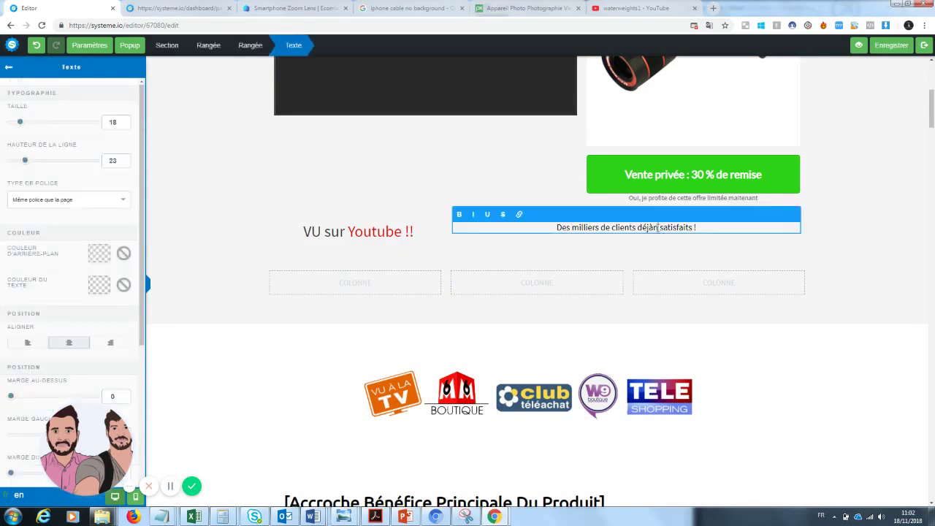
{"action": "key", "text": "BackSpace"}
- Delete the empty three-column row and confirm with OK
{"action": "left_click", "coordinate": [367, 295]}
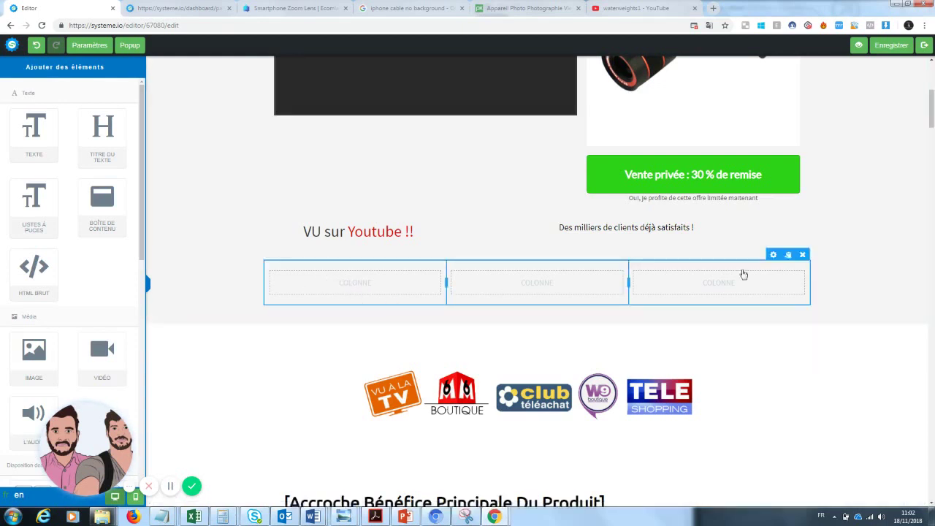
{"action": "left_click", "coordinate": [802, 256]}
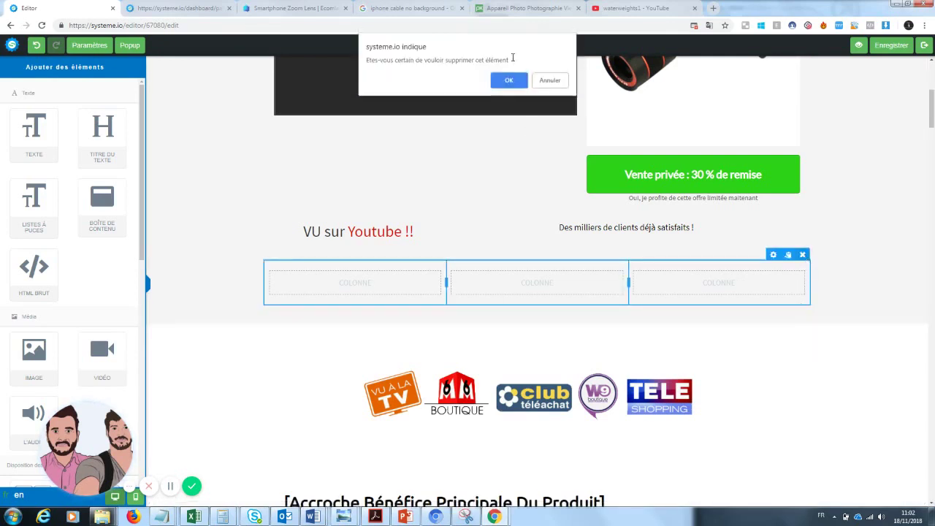
{"action": "left_click", "coordinate": [511, 81]}
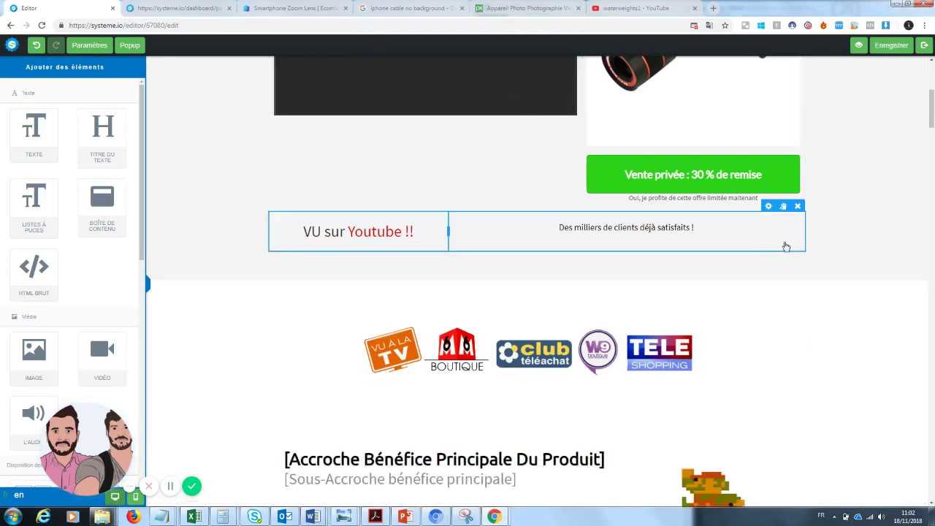
{"action": "left_click_drag", "start_coordinate": [932, 103], "coordinate": [932, 126]}
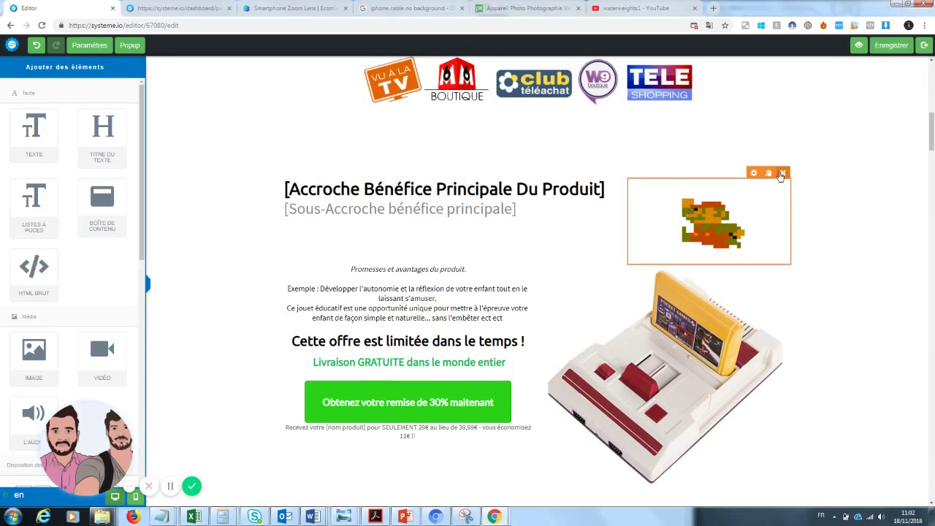
- Replace the Mario picture beside the headline with the tech-world lens photo from Vos images
{"action": "left_click", "coordinate": [745, 215]}
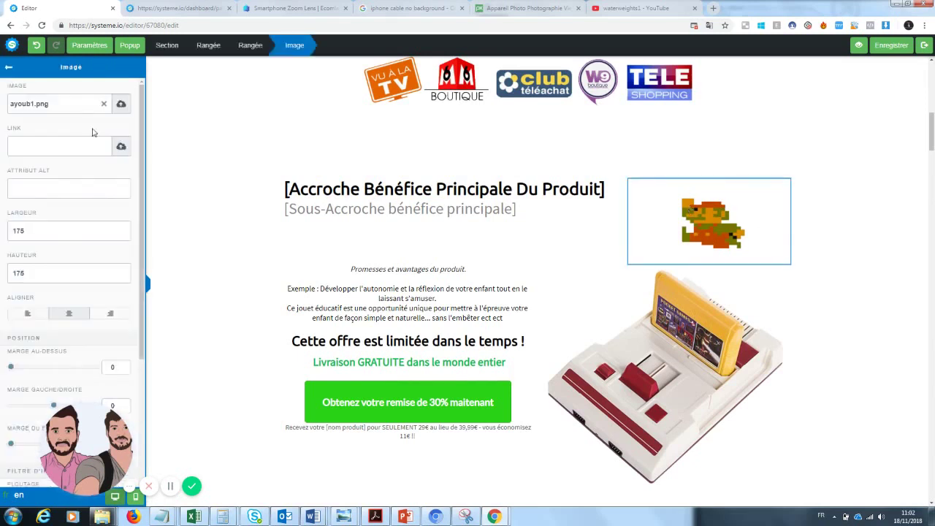
{"action": "left_click", "coordinate": [104, 107]}
{"action": "left_click", "coordinate": [120, 105]}
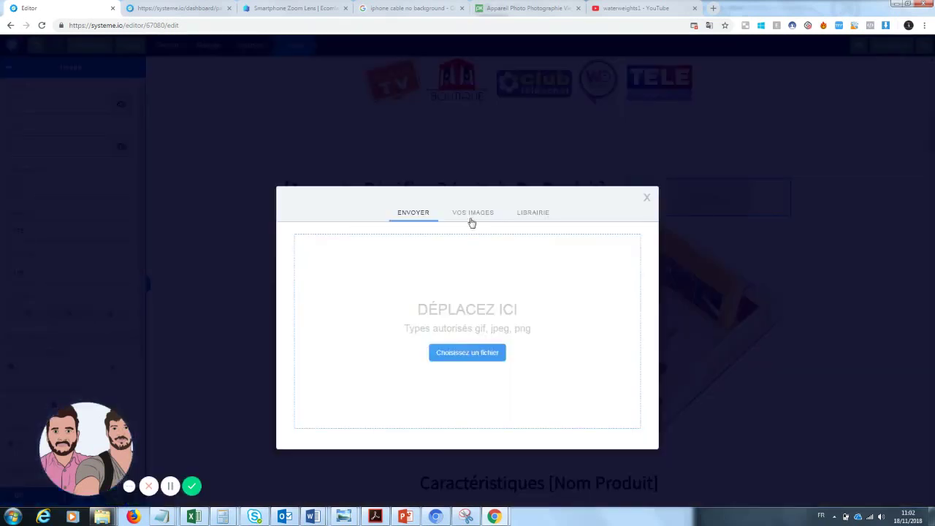
{"action": "left_click", "coordinate": [471, 219]}
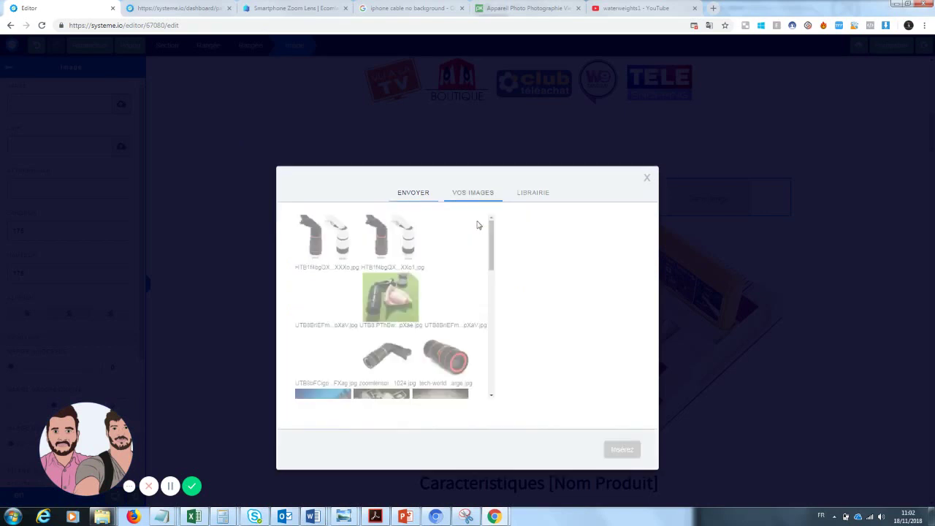
{"action": "left_click", "coordinate": [391, 359]}
{"action": "left_click", "coordinate": [445, 356]}
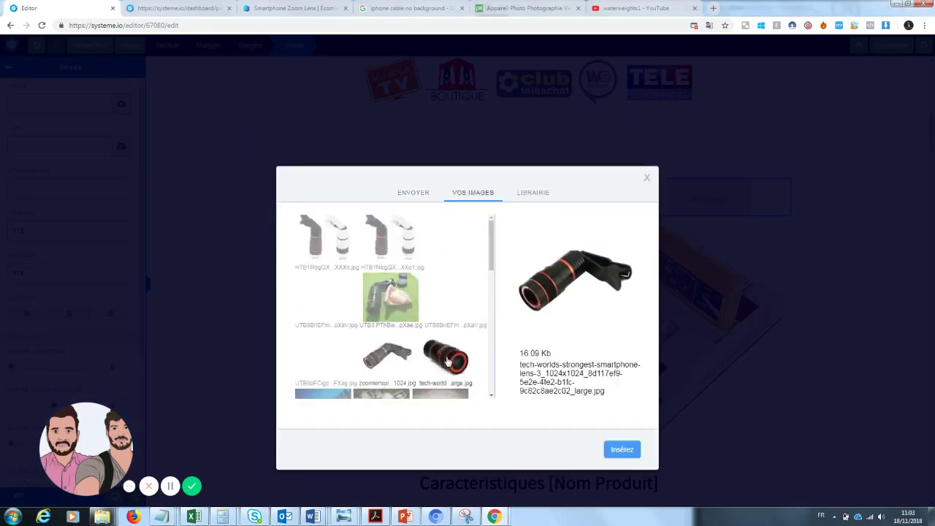
{"action": "left_click", "coordinate": [621, 449]}
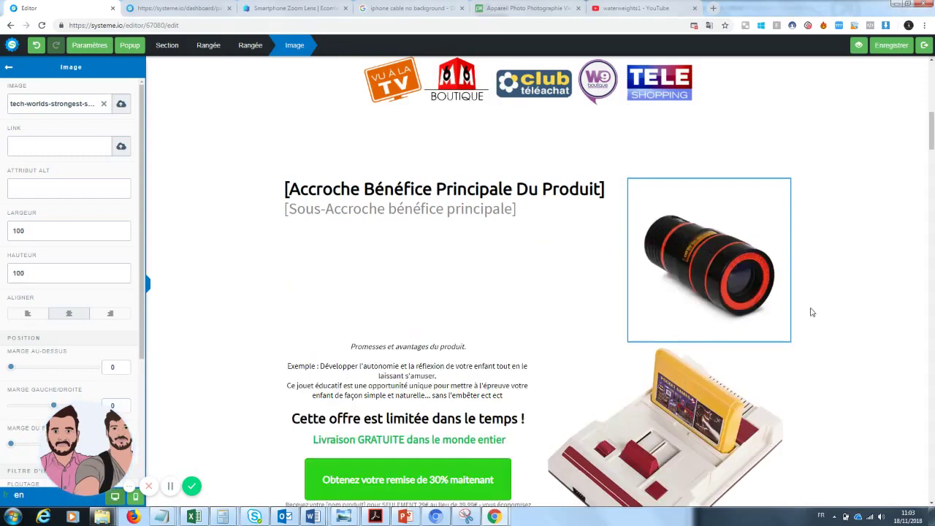
- Replace the console picture with the HTB1f4bg black and white lens photo
{"action": "left_click", "coordinate": [698, 420]}
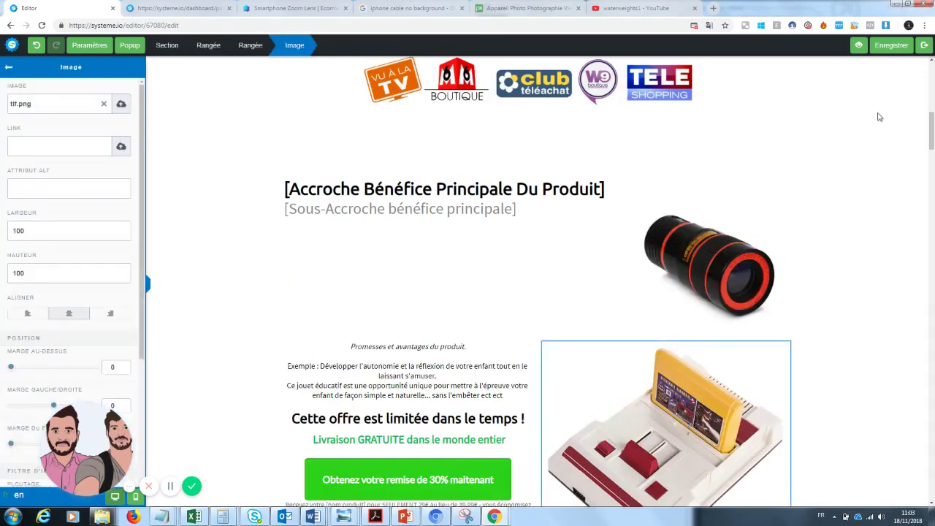
{"action": "left_click", "coordinate": [121, 105]}
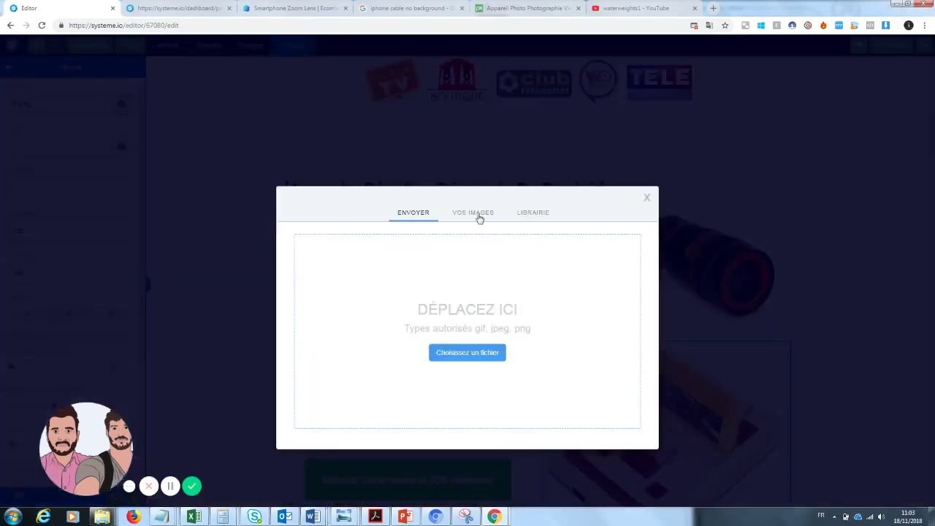
{"action": "left_click", "coordinate": [479, 213]}
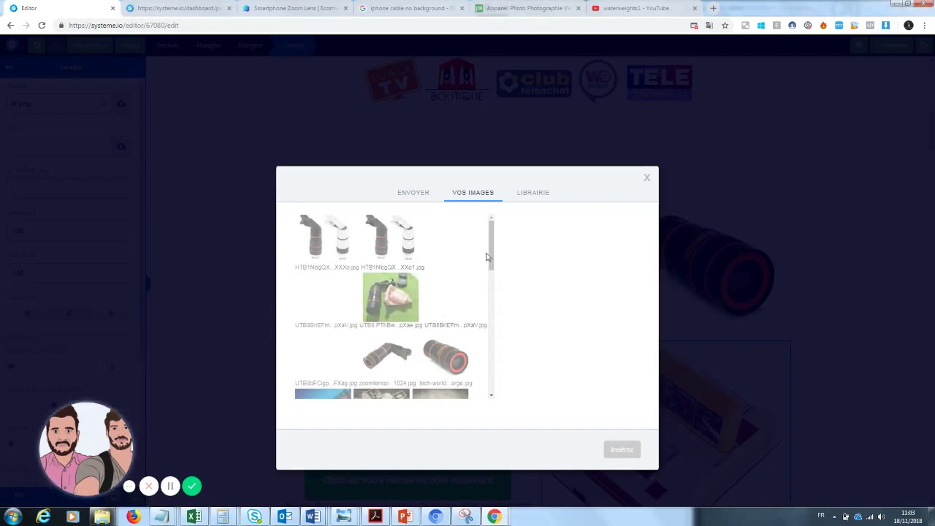
{"action": "left_click_drag", "start_coordinate": [487, 257], "coordinate": [504, 245]}
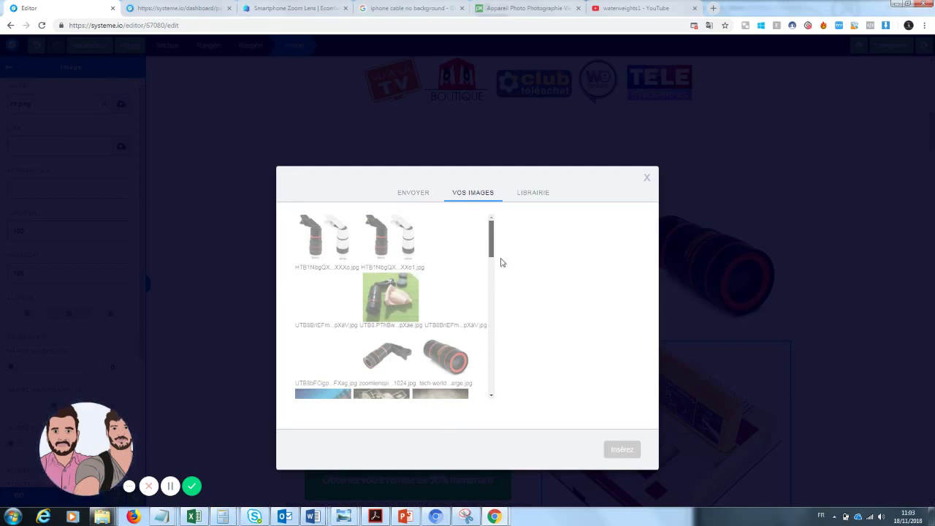
{"action": "scroll", "coordinate": [499, 260], "scroll_direction": "down", "scroll_amount": 3}
{"action": "left_click_drag", "start_coordinate": [500, 300], "coordinate": [503, 244]}
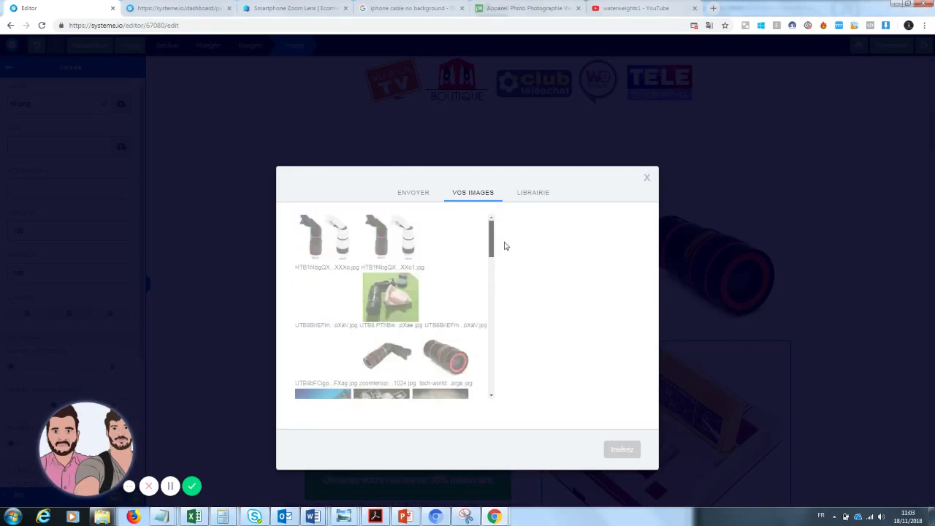
{"action": "left_click", "coordinate": [314, 235]}
{"action": "left_click", "coordinate": [319, 299]}
{"action": "left_click", "coordinate": [326, 263]}
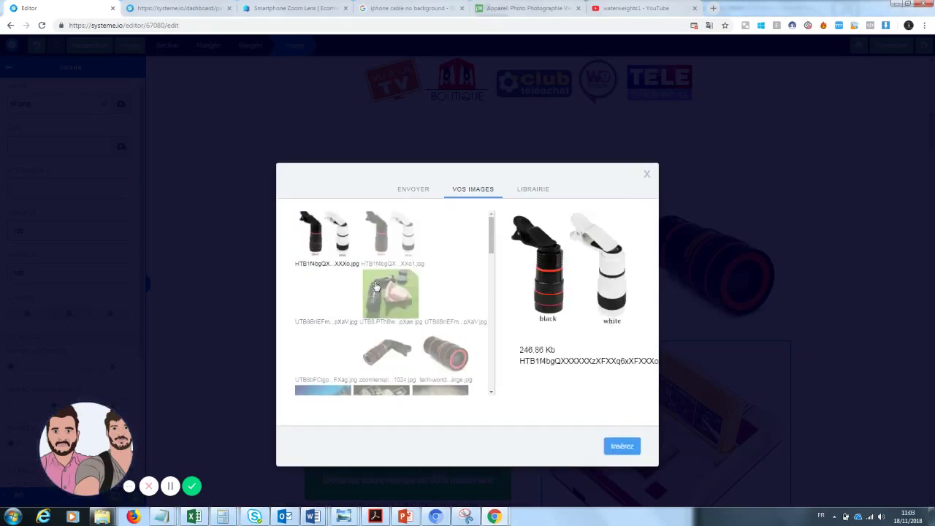
{"action": "left_click", "coordinate": [622, 446]}
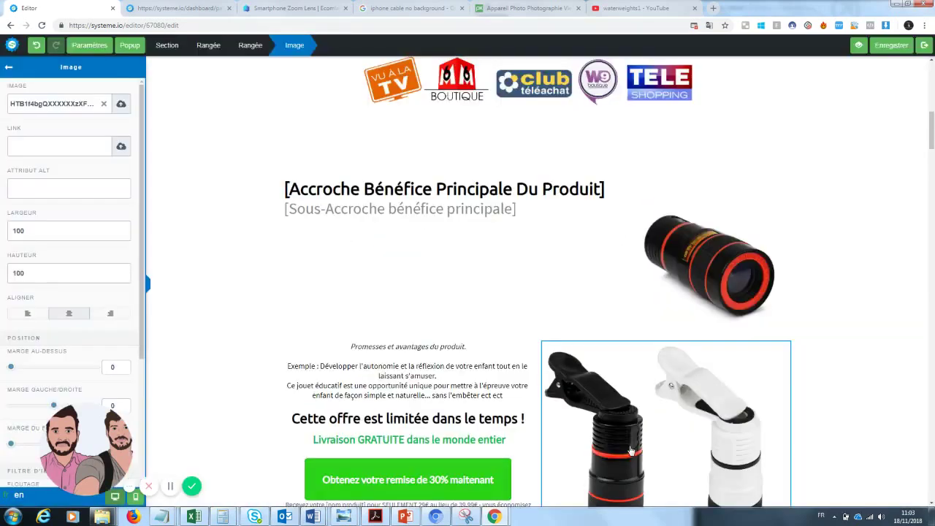
{"action": "left_click", "coordinate": [846, 295]}
{"action": "scroll", "coordinate": [803, 328], "scroll_direction": "down", "scroll_amount": 2}
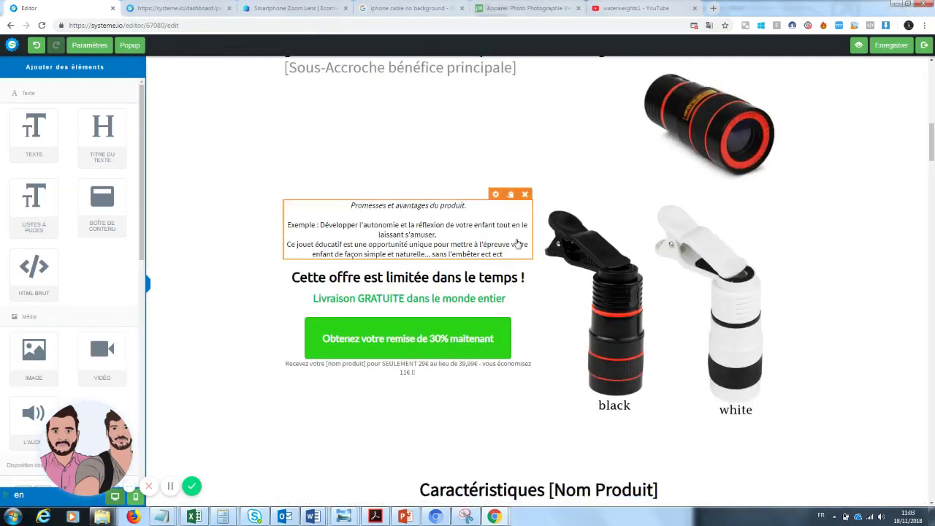
- Replace the headline placeholder with "Prendre des photos sans dépenser une fortune"
{"action": "scroll", "coordinate": [694, 197], "scroll_direction": "up", "scroll_amount": 3}
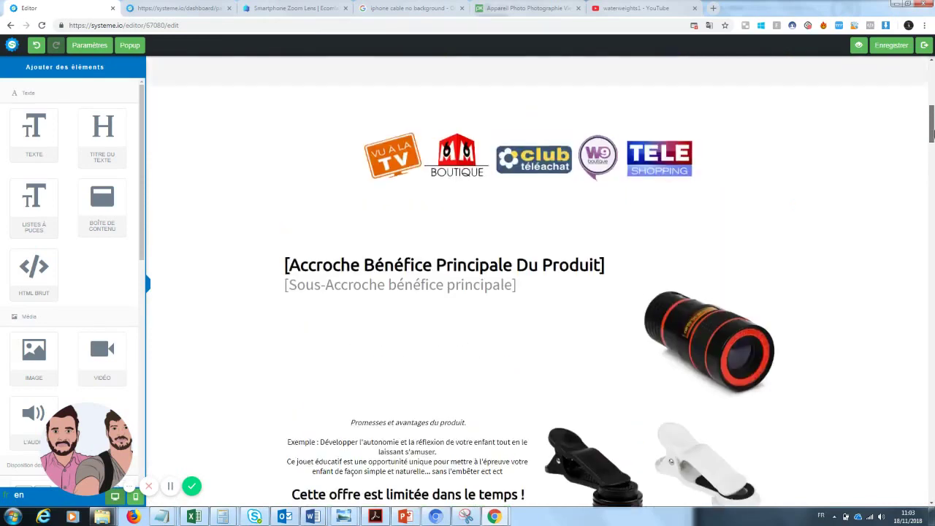
{"action": "left_click", "coordinate": [606, 265]}
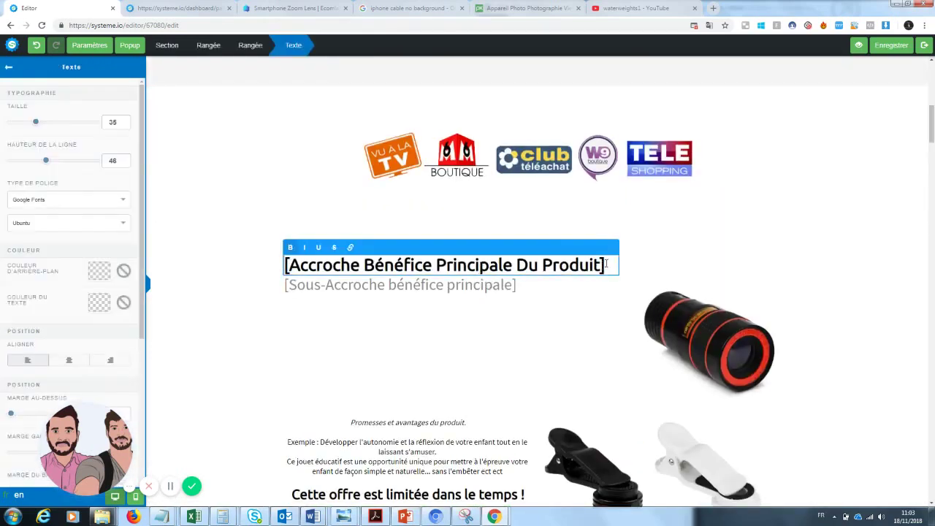
{"action": "left_click_drag", "start_coordinate": [599, 265], "coordinate": [277, 265]}
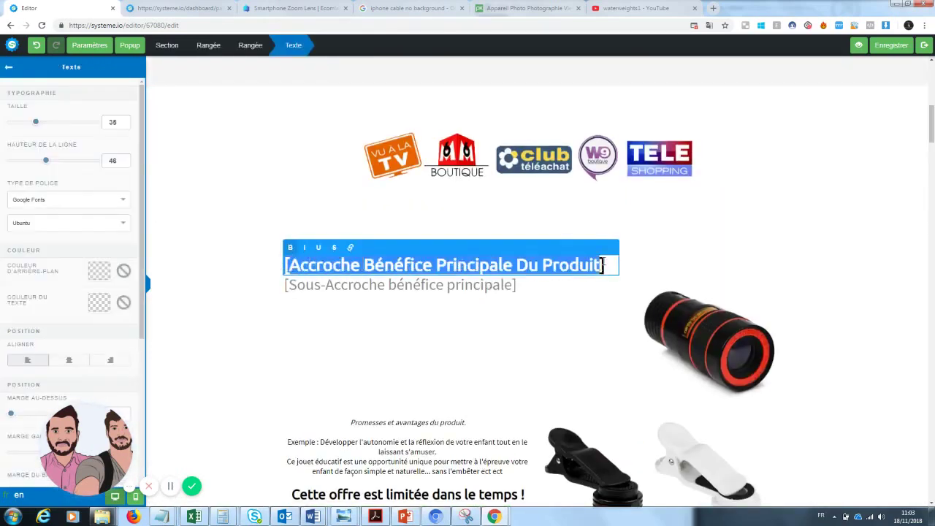
{"action": "left_click_drag", "start_coordinate": [603, 264], "coordinate": [265, 268]}
{"action": "mouse_move", "coordinate": [931, 134]}
{"action": "left_mouse_down"}
{"action": "mouse_move", "coordinate": [932, 96]}
{"action": "mouse_move", "coordinate": [931, 142]}
{"action": "left_mouse_up"}
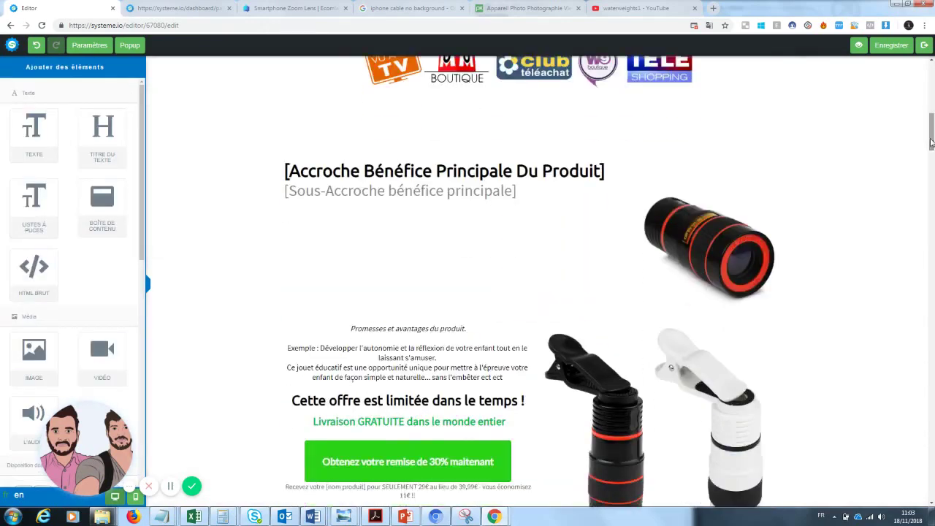
{"action": "left_click", "coordinate": [524, 170]}
{"action": "type", "text": "P"}
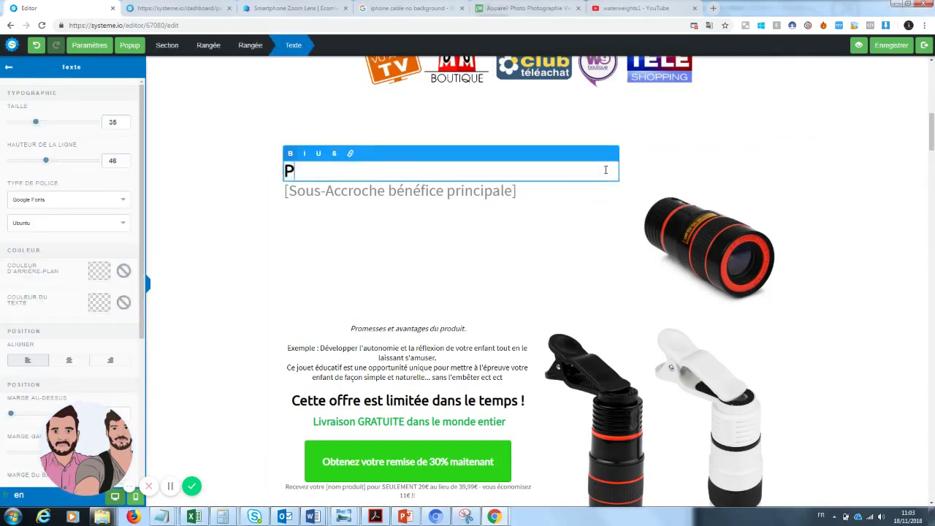
{"action": "type", "text": "rendre des pho"}
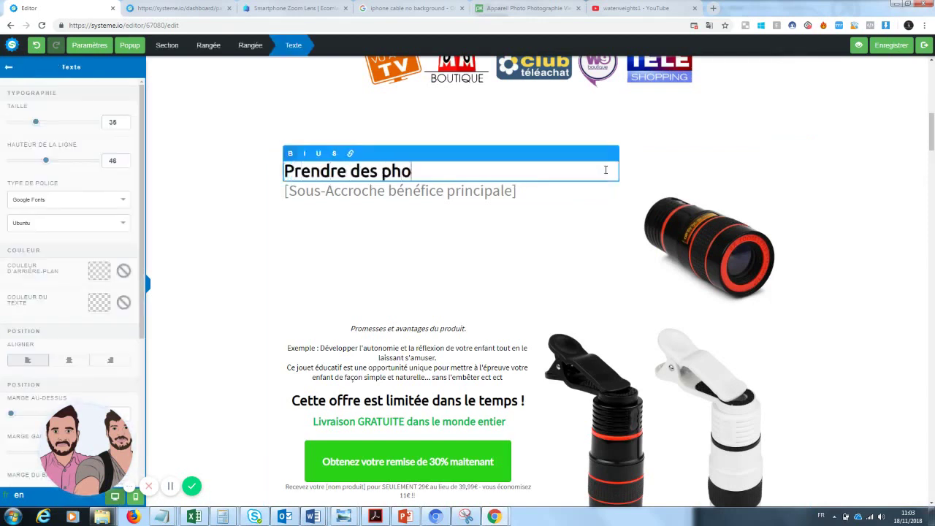
{"action": "type", "text": "tos sans au"}
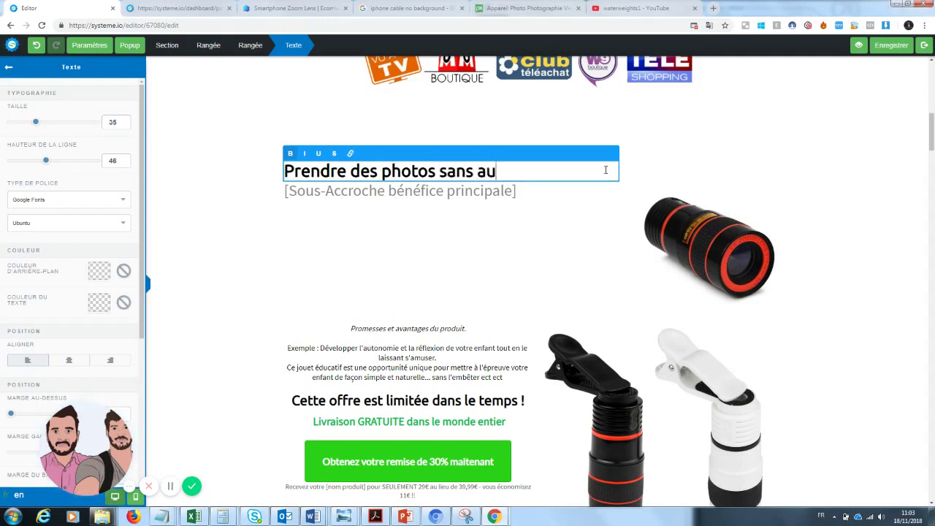
{"action": "type", "text": "cun mat"}
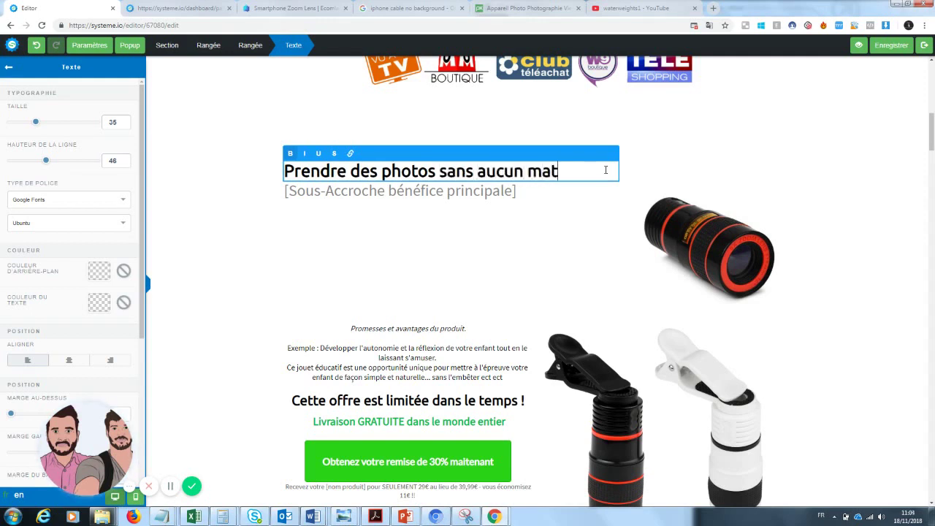
{"action": "key", "text": "BackSpace"}
{"action": "key", "text": "BackSpace"}
{"action": "key", "text": "BackSpace"}
{"action": "key", "text": "BackSpace"}
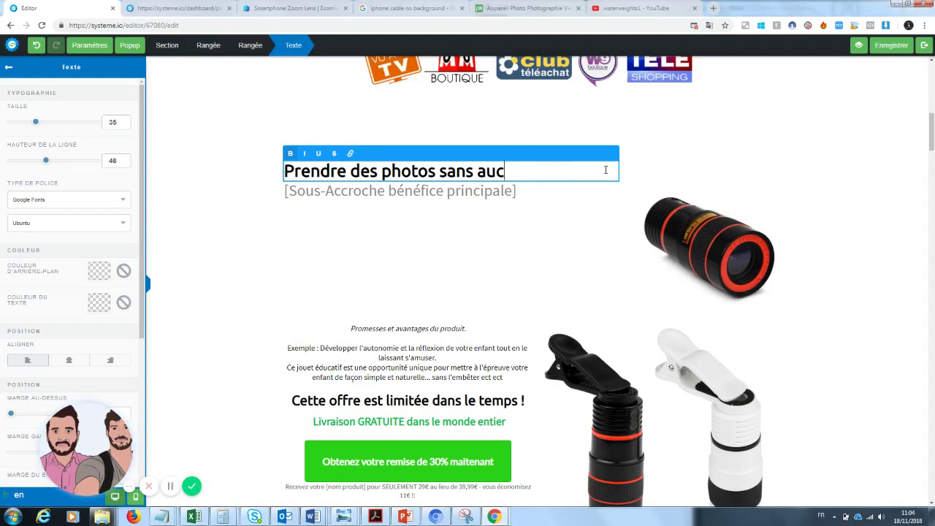
{"action": "key", "text": "BackSpace"}
{"action": "key", "text": "BackSpace"}
{"action": "key", "text": "BackSpace"}
{"action": "type", "text": "dépenser u"}
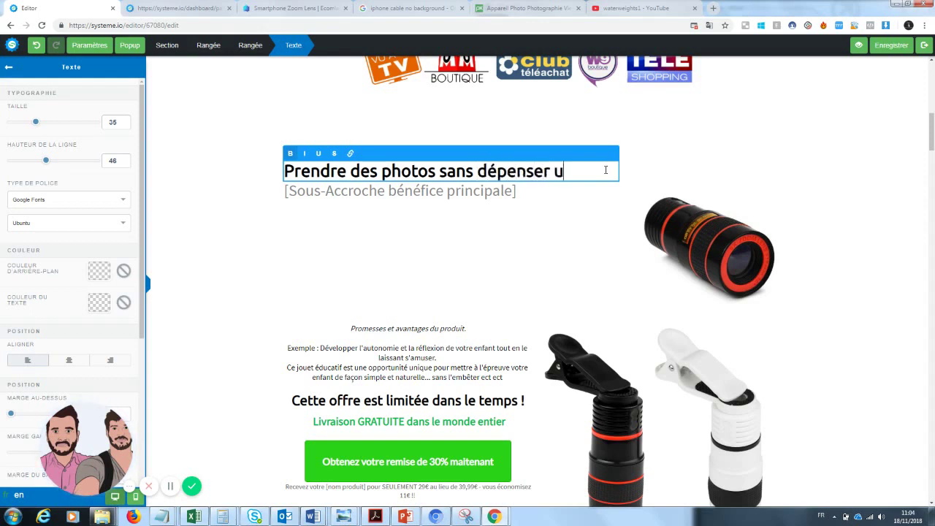
{"action": "type", "text": "ne fortune"}
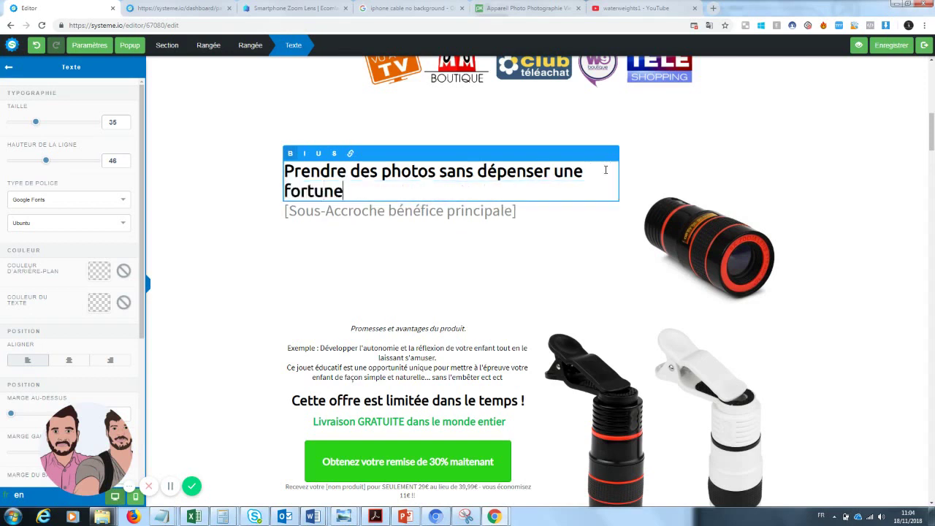
{"action": "left_click", "coordinate": [589, 230]}
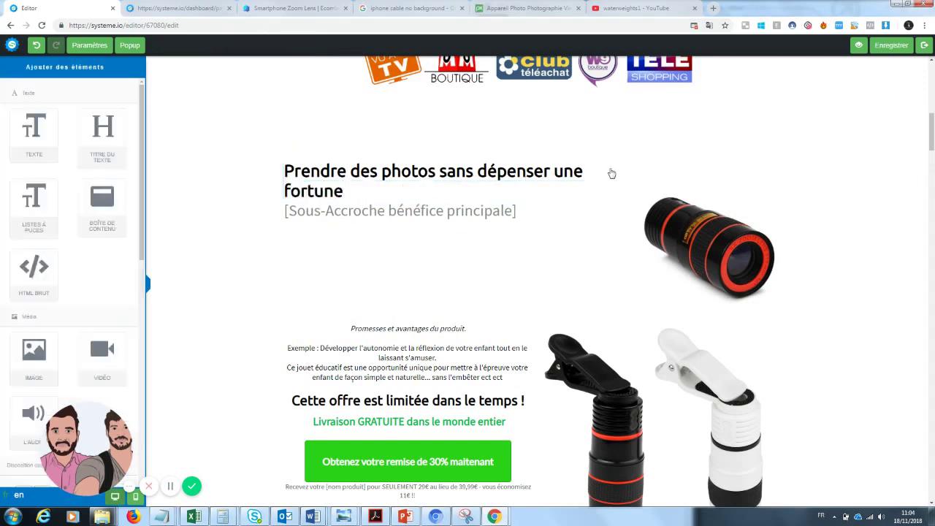
- Underline the word "fortune" in the headline
{"action": "left_click", "coordinate": [552, 197]}
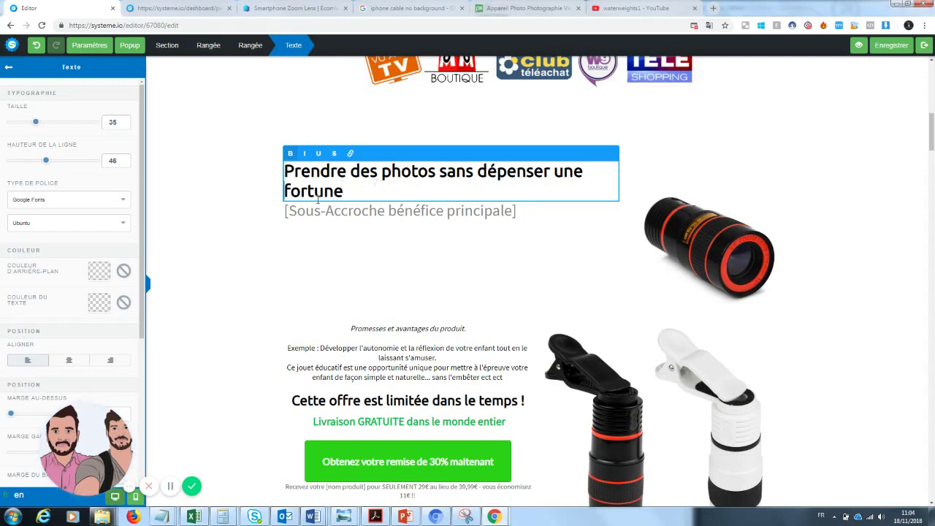
{"action": "left_click_drag", "start_coordinate": [344, 192], "coordinate": [282, 198]}
{"action": "left_click", "coordinate": [319, 154]}
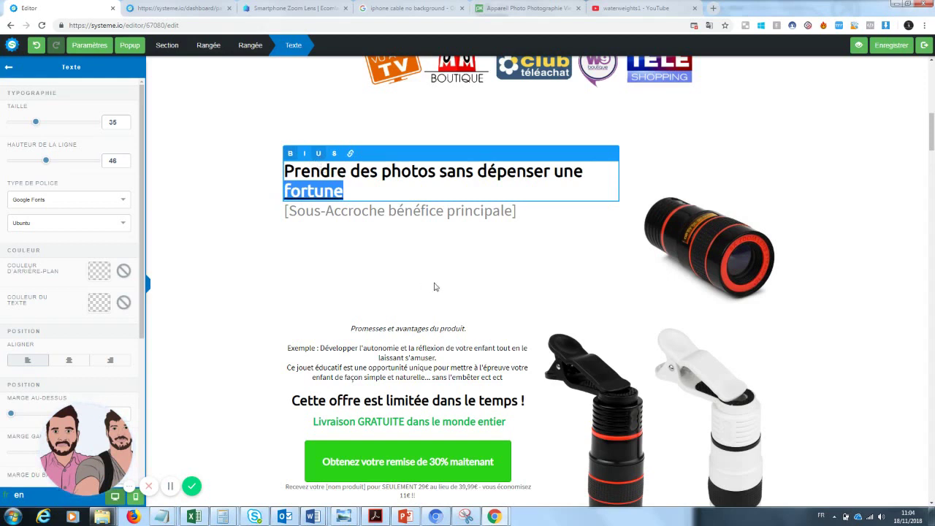
{"action": "left_click", "coordinate": [436, 287]}
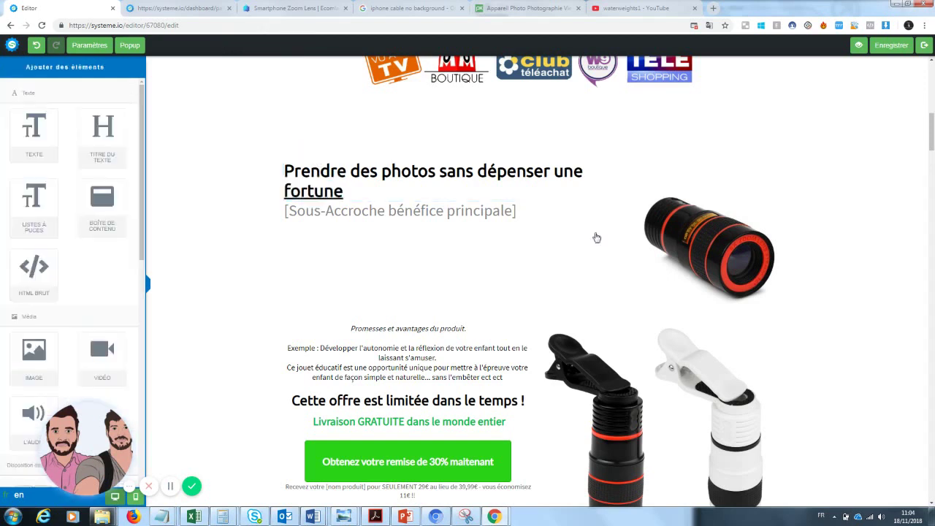
{"action": "left_click", "coordinate": [525, 211]}
- Overwrite the subheading placeholder with "Enfin des photos qualité pro à prix accessible"
{"action": "left_click_drag", "start_coordinate": [526, 211], "coordinate": [246, 219]}
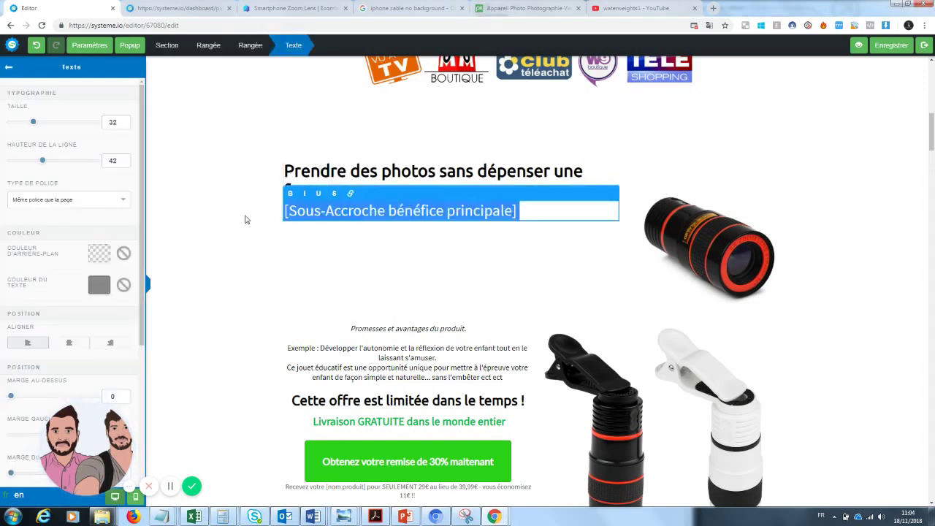
{"action": "type", "text": "Enfin de"}
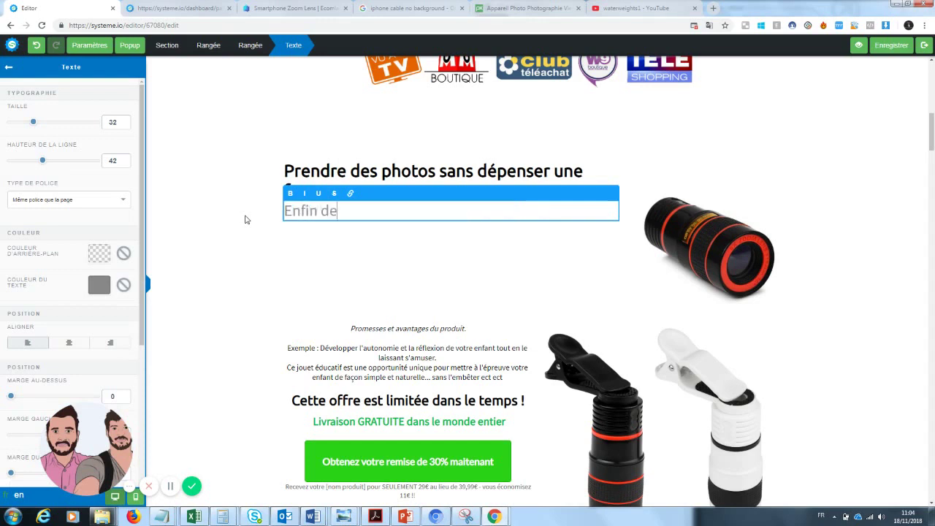
{"action": "type", "text": "s photos"}
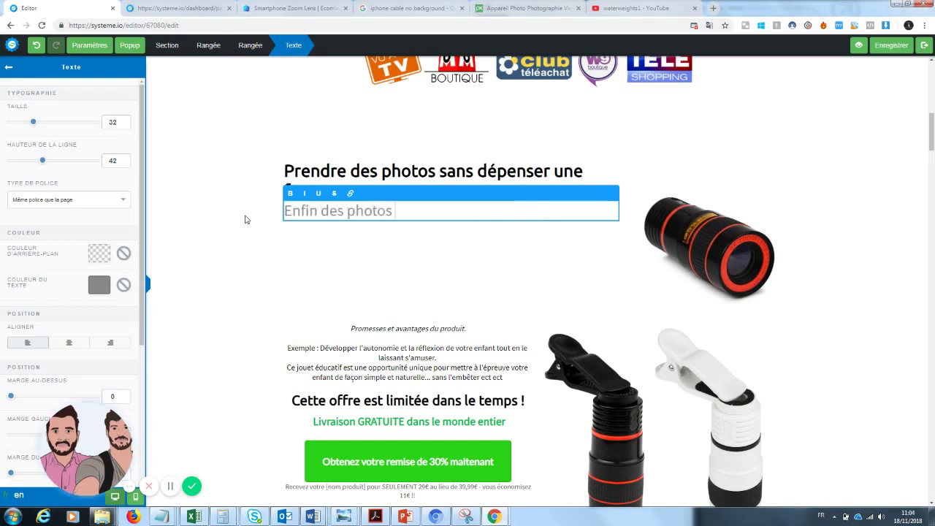
{"action": "type", "text": " qualité pr"}
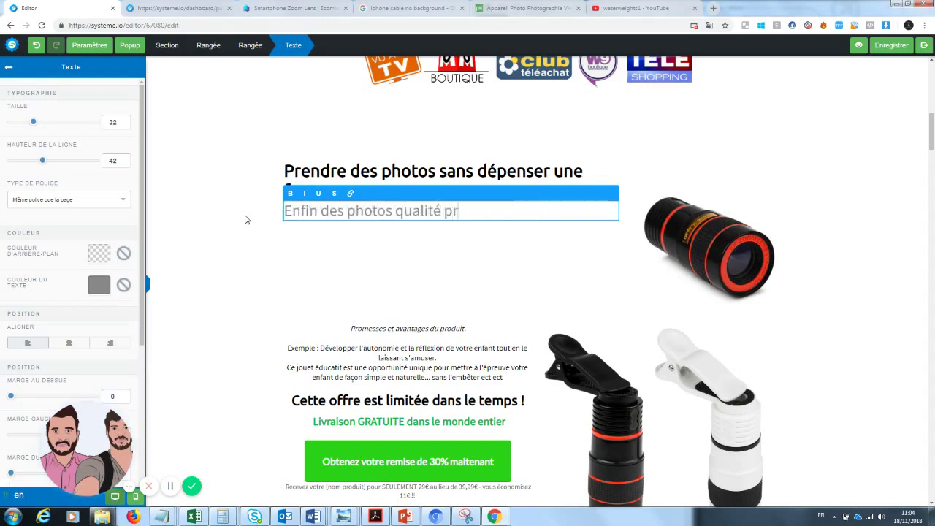
{"action": "type", "text": "o à prix a"}
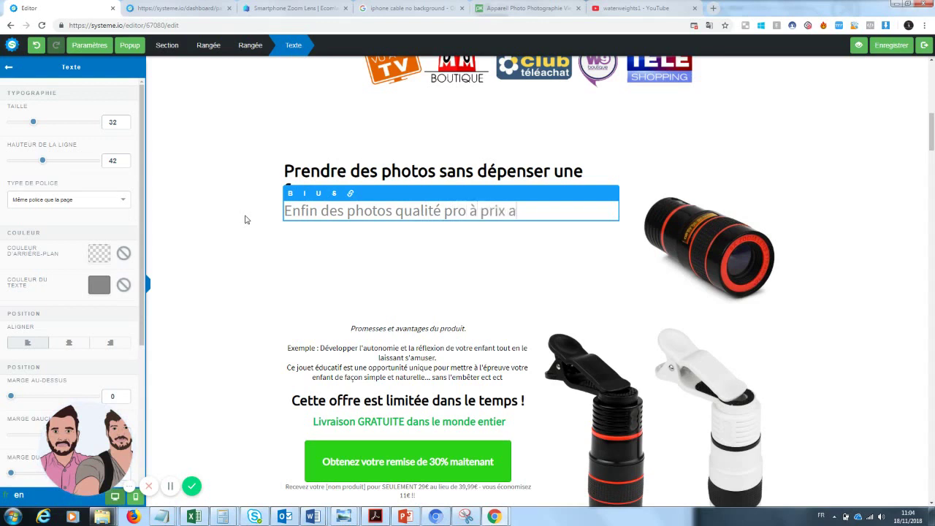
{"action": "type", "text": "ccessible"}
{"action": "left_click", "coordinate": [321, 279]}
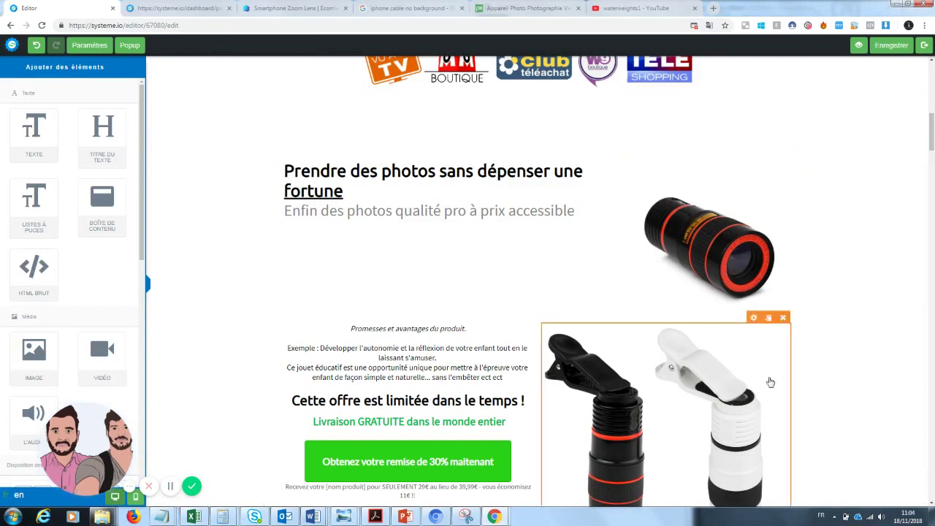
- Clear the 'Promesses et avantages' paragraph text and delete the black and white lens photo
{"action": "left_click_drag", "start_coordinate": [932, 131], "coordinate": [932, 137]}
{"action": "left_click", "coordinate": [439, 269]}
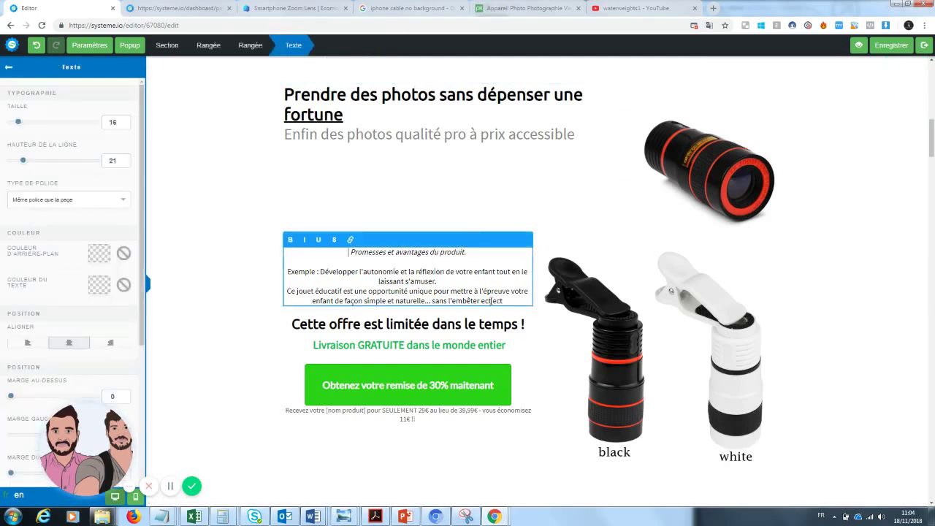
{"action": "left_click_drag", "start_coordinate": [527, 305], "coordinate": [306, 249]}
{"action": "key", "text": "BackSpace"}
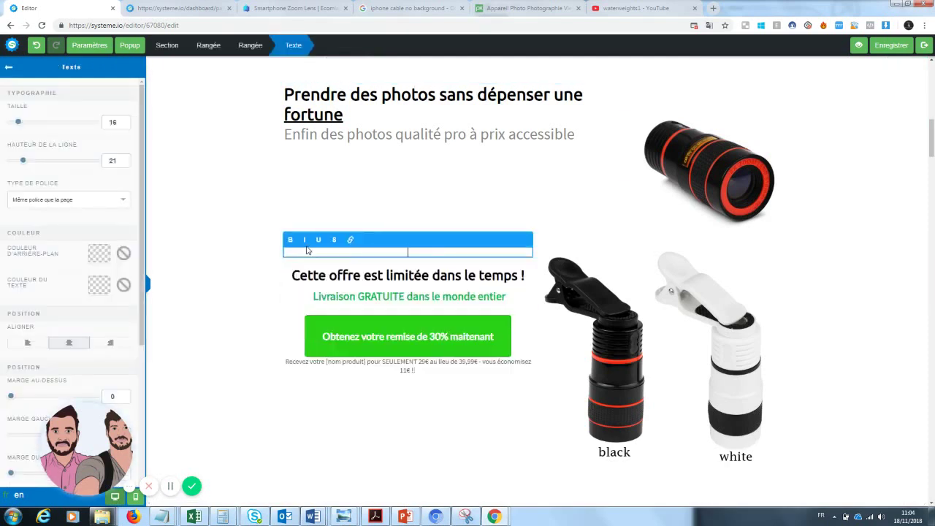
{"action": "left_click", "coordinate": [682, 325]}
{"action": "left_click", "coordinate": [782, 241]}
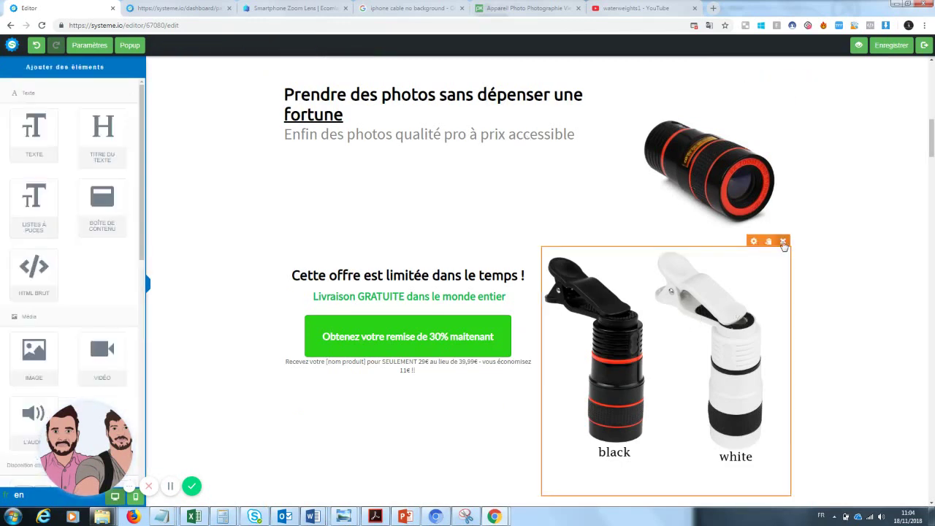
{"action": "left_click", "coordinate": [509, 80]}
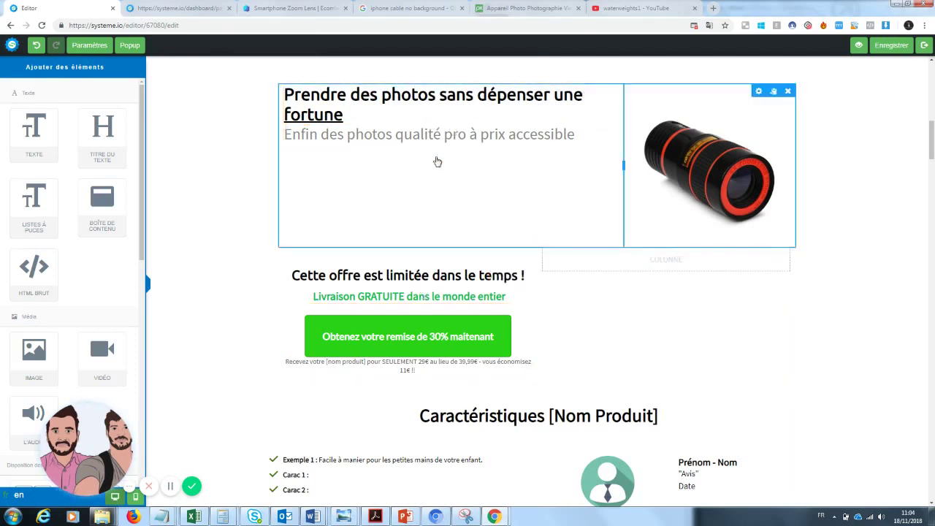
- Add a text block below the headline reading "Le produit que les fans de photographie attendaient est enfin arrivé…"
{"action": "left_click_drag", "start_coordinate": [34, 131], "coordinate": [413, 206]}
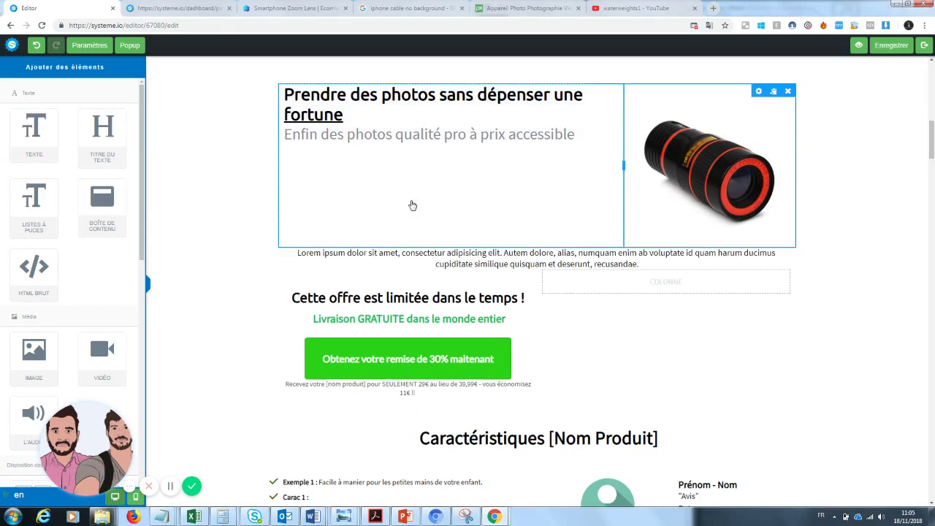
{"action": "left_click", "coordinate": [653, 266]}
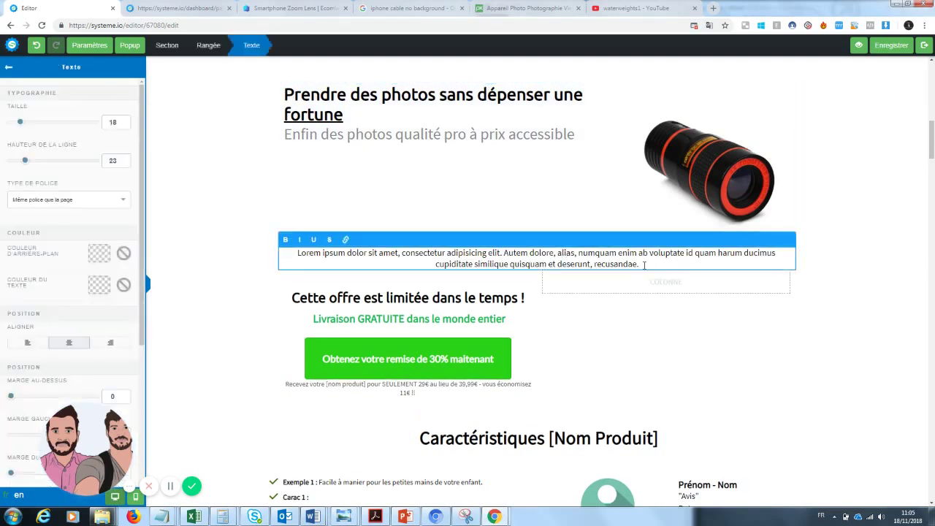
{"action": "left_click_drag", "start_coordinate": [641, 264], "coordinate": [286, 252]}
{"action": "key", "text": "BackSpace"}
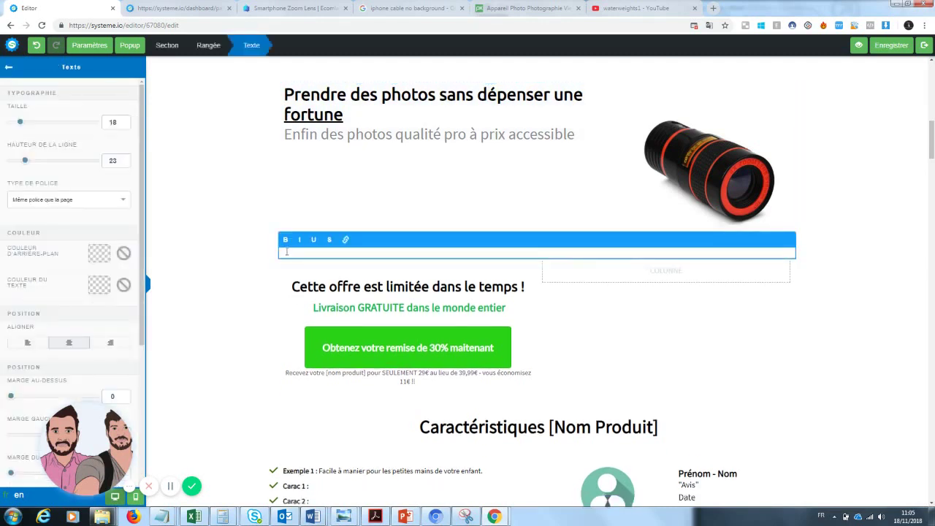
{"action": "left_click", "coordinate": [593, 277]}
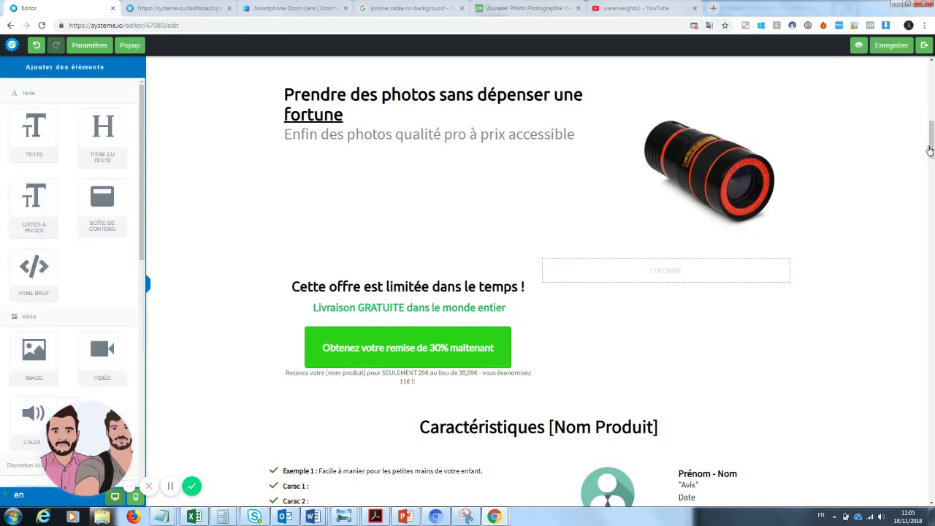
{"action": "left_click", "coordinate": [576, 256]}
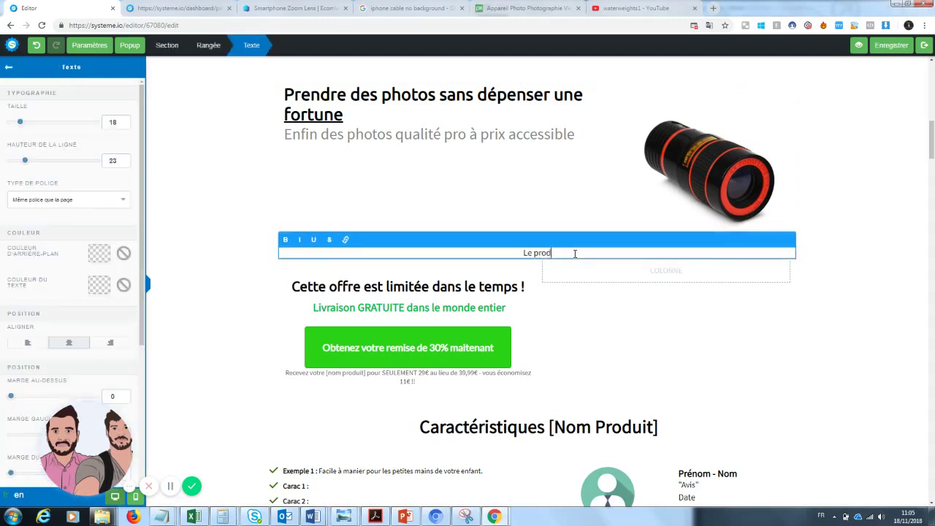
{"action": "type", "text": "Le produit que les fans de photographie"}
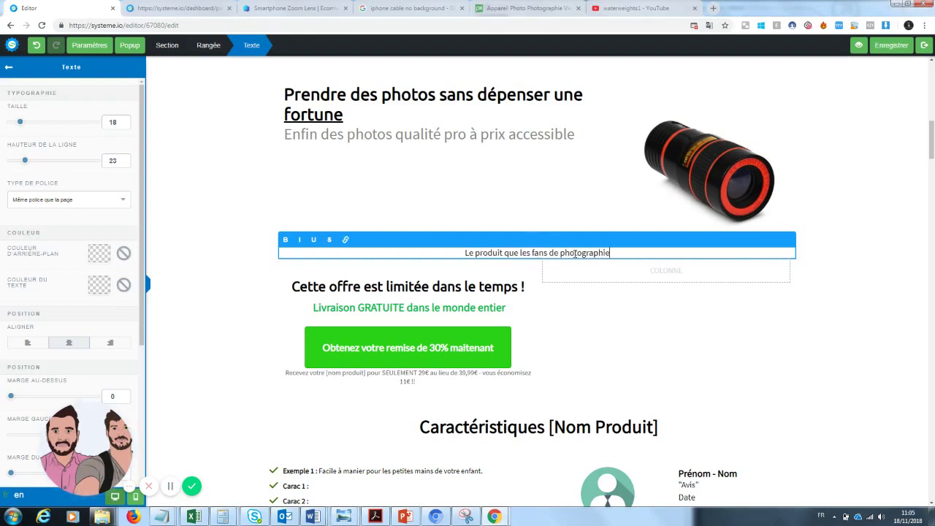
{"action": "type", "text": " attenda"}
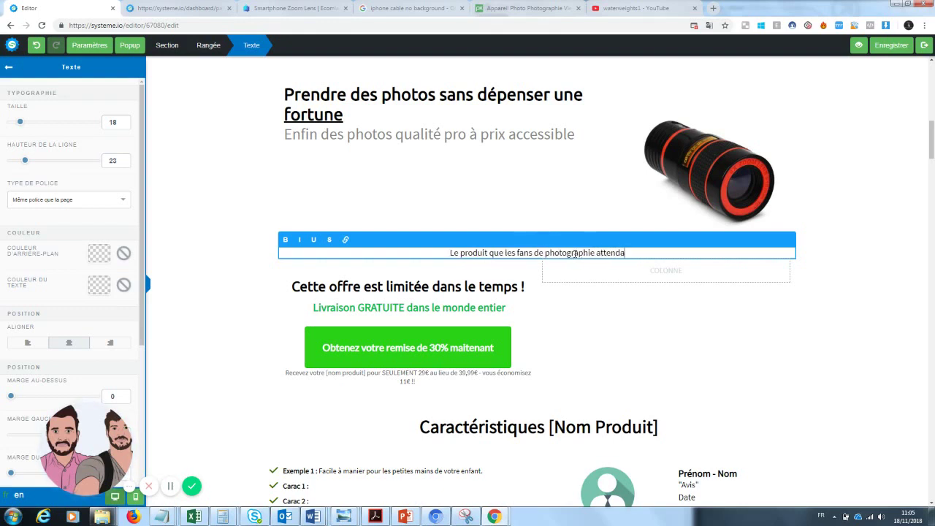
{"action": "type", "text": "ient est enfin a"}
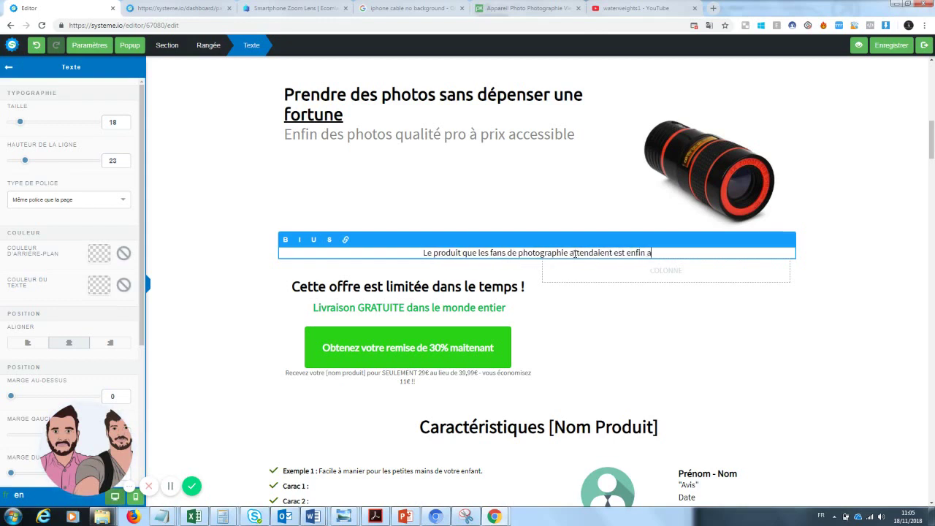
{"action": "type", "text": "rrivé"}
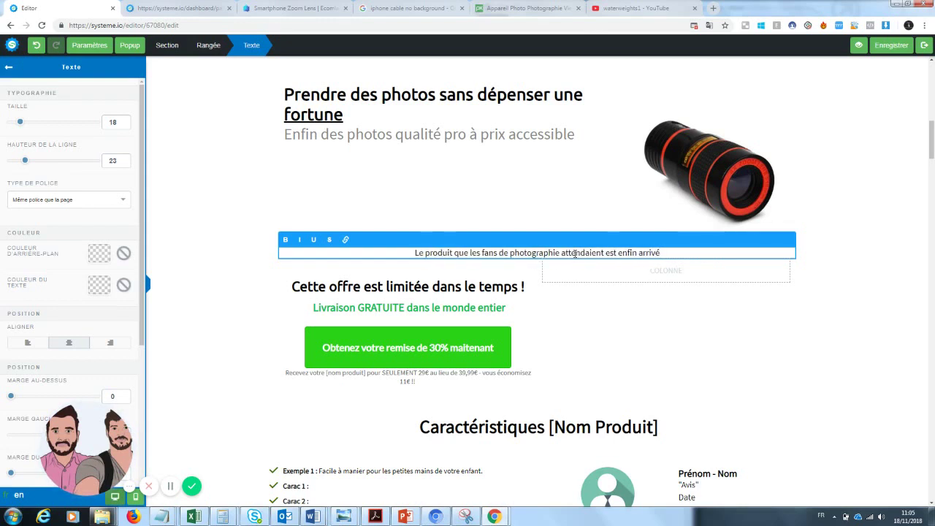
{"action": "type", "text": "..."}
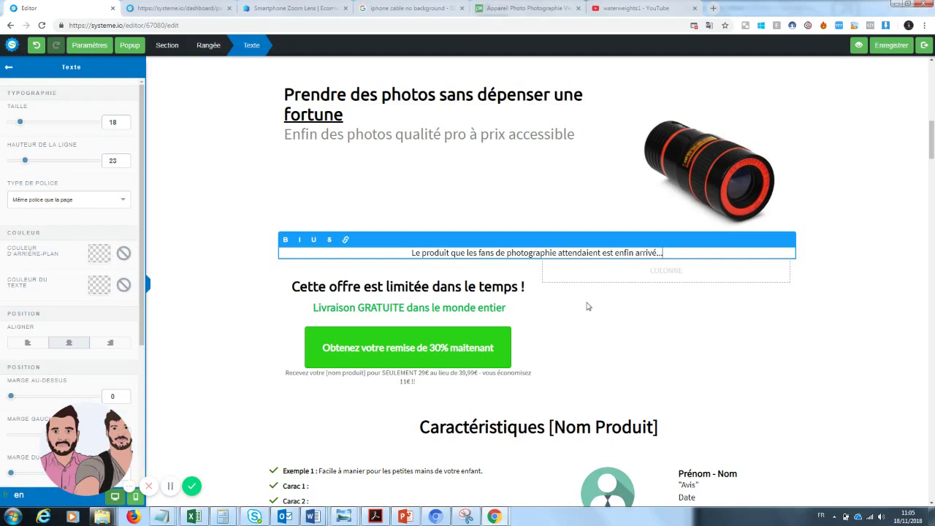
{"action": "left_click", "coordinate": [588, 306]}
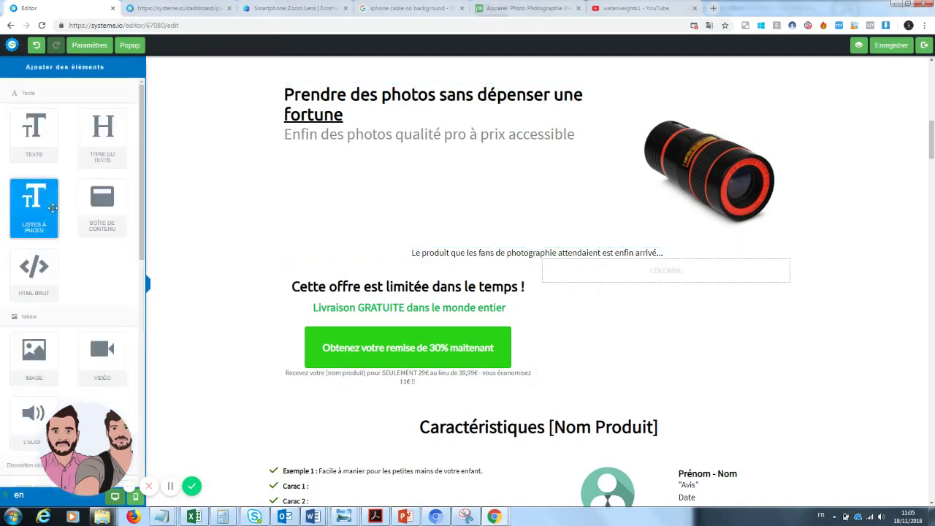
- Add two 2/3–1/3 column rows below the tagline
{"action": "left_click_drag", "start_coordinate": [141, 244], "coordinate": [132, 367]}
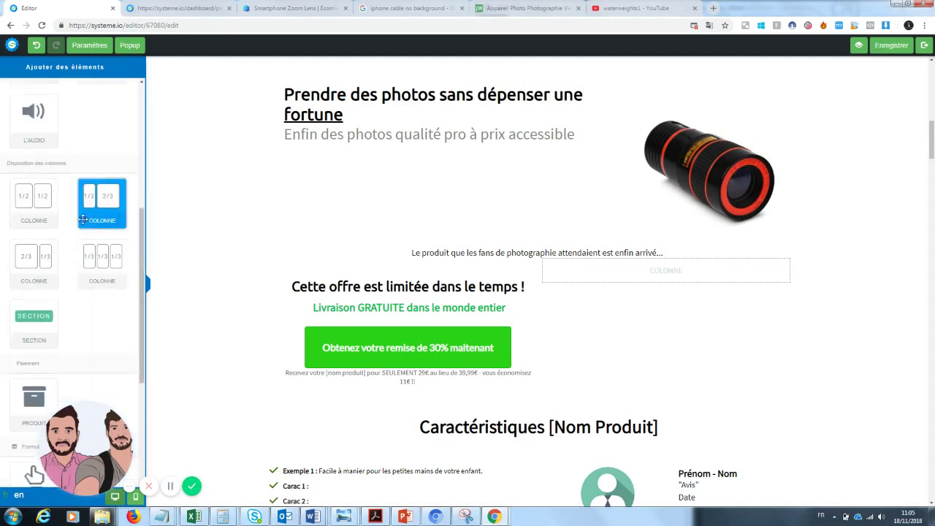
{"action": "left_click_drag", "start_coordinate": [32, 264], "coordinate": [476, 276]}
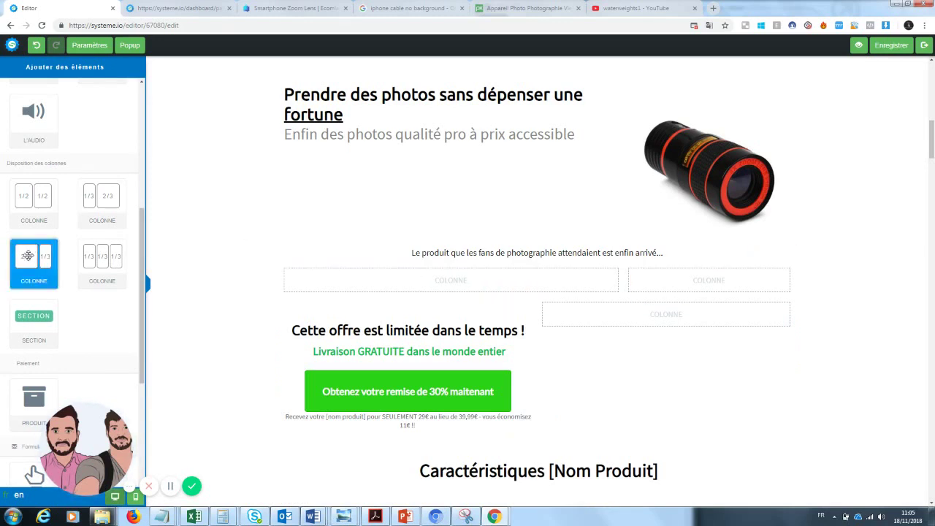
{"action": "left_click_drag", "start_coordinate": [30, 256], "coordinate": [437, 296]}
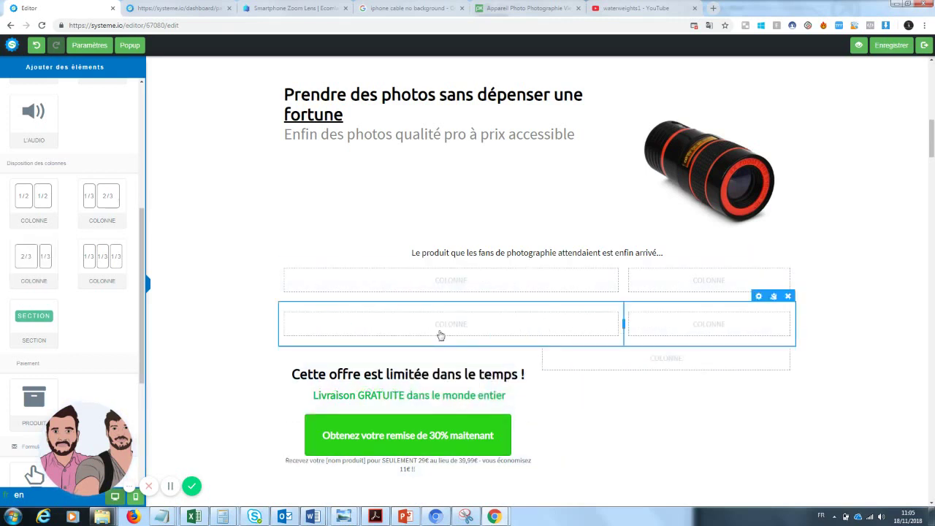
- Drop a Texte element into the second row's wide column and delete its Lorem ipsum
{"action": "left_click_drag", "start_coordinate": [142, 222], "coordinate": [150, 100]}
{"action": "left_click_drag", "start_coordinate": [35, 128], "coordinate": [415, 328]}
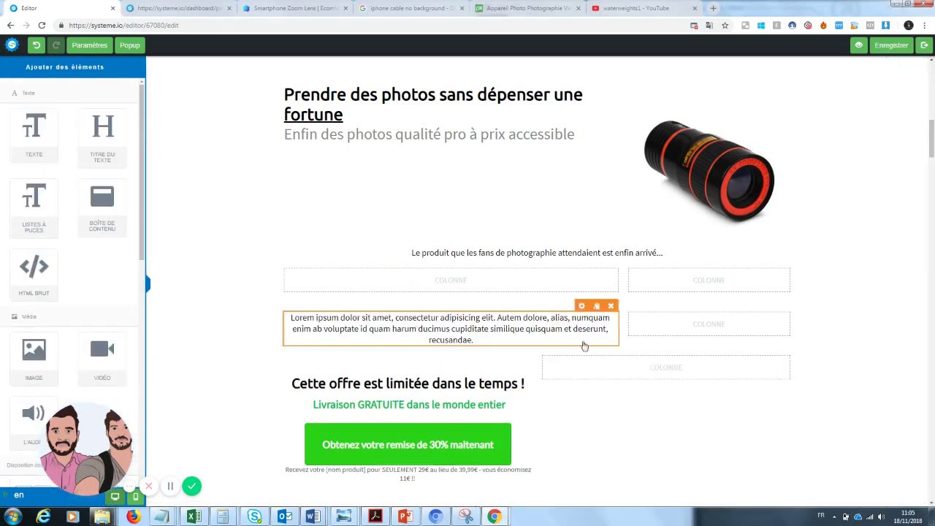
{"action": "left_click", "coordinate": [473, 341]}
{"action": "left_click_drag", "start_coordinate": [473, 341], "coordinate": [287, 318]}
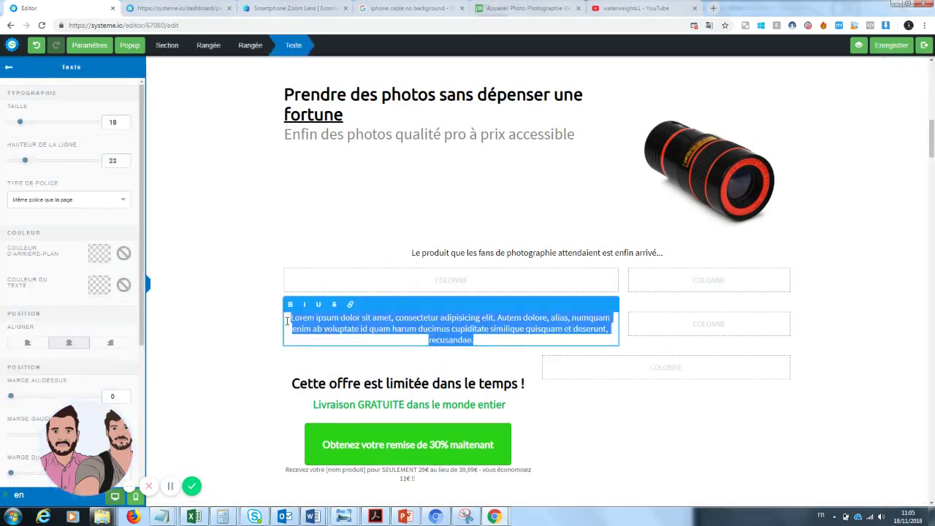
{"action": "key", "text": "BackSpace"}
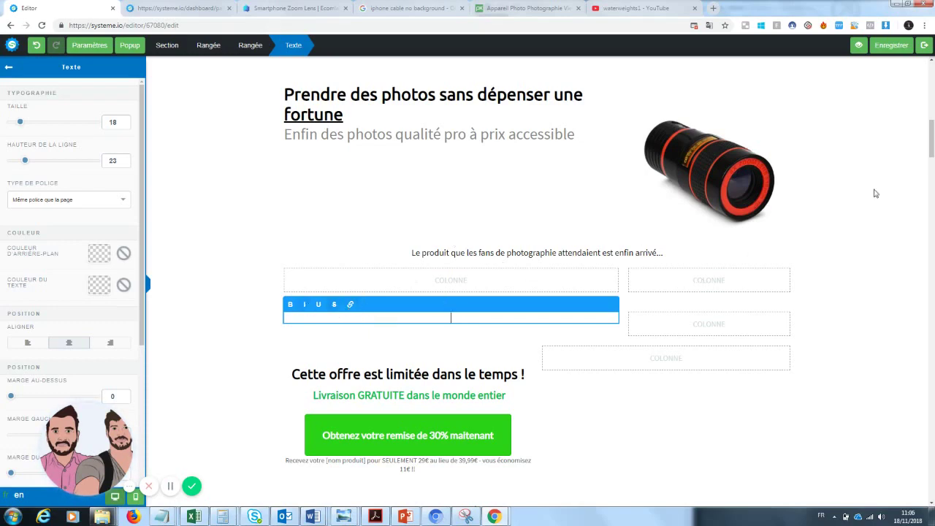
{"action": "mouse_move", "coordinate": [932, 137]}
{"action": "left_mouse_down"}
{"action": "mouse_move", "coordinate": [932, 64]}
{"action": "mouse_move", "coordinate": [932, 145]}
{"action": "left_mouse_up"}
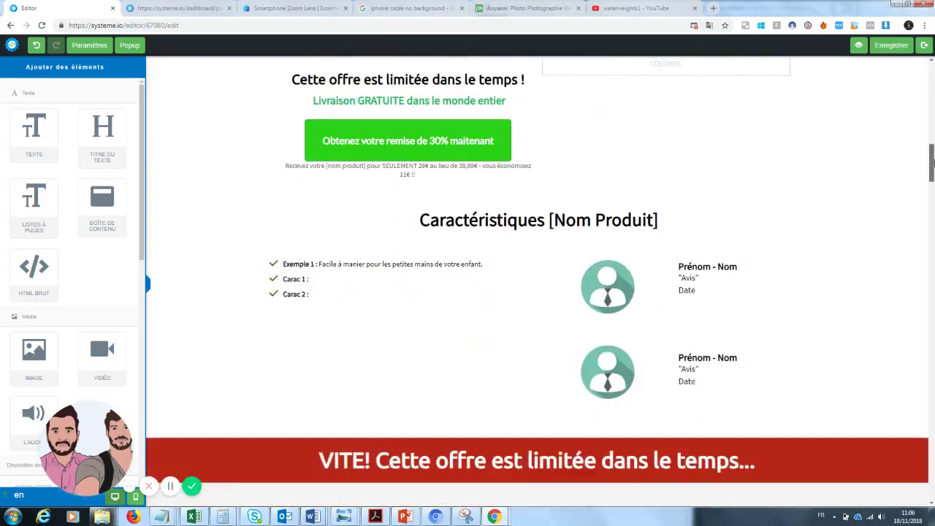
{"action": "left_click", "coordinate": [273, 297]}
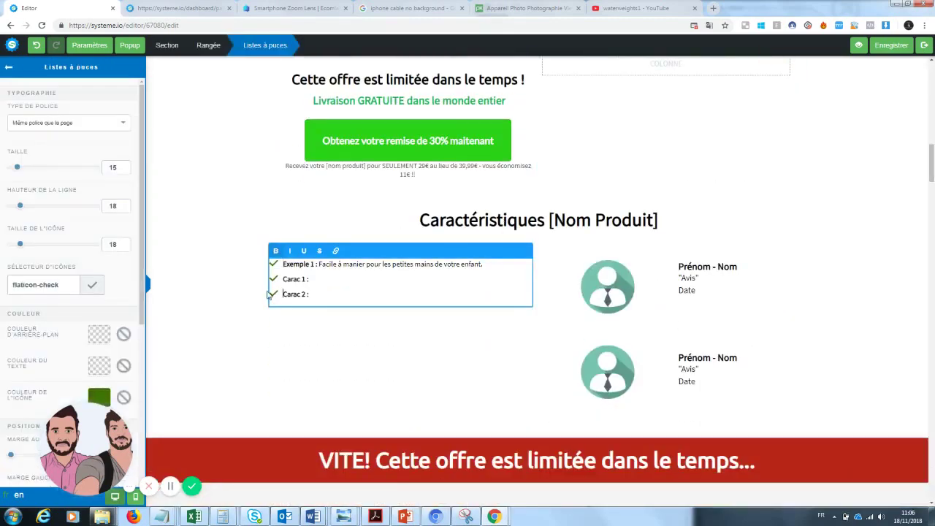
{"action": "left_click_drag", "start_coordinate": [316, 293], "coordinate": [262, 300]}
{"action": "key", "text": "Left"}
{"action": "left_click", "coordinate": [266, 275]}
{"action": "mouse_move", "coordinate": [931, 166]}
{"action": "left_mouse_down"}
{"action": "mouse_move", "coordinate": [932, 280]}
{"action": "mouse_move", "coordinate": [932, 85]}
{"action": "mouse_move", "coordinate": [929, 160]}
{"action": "mouse_move", "coordinate": [931, 133]}
{"action": "mouse_move", "coordinate": [932, 148]}
{"action": "left_mouse_up"}
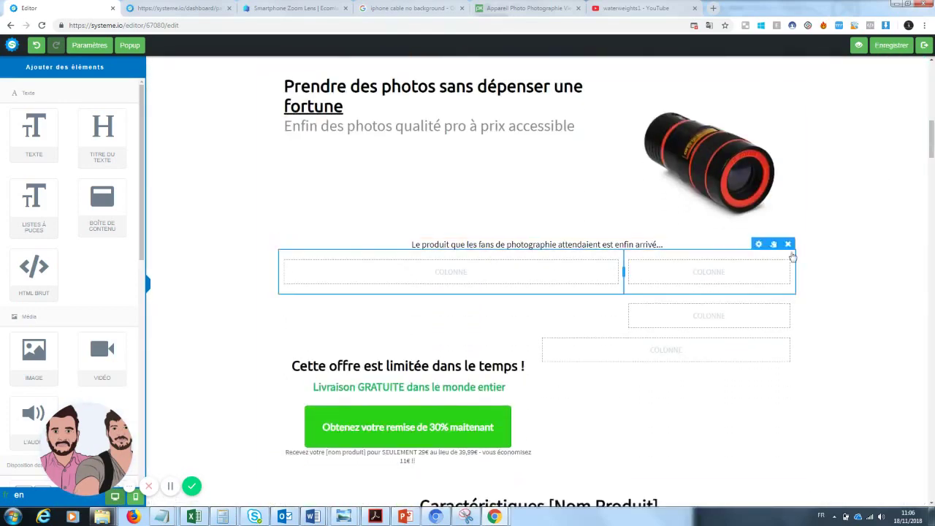
- Delete the two empty column rows and the limited-offer row, confirming each deletion
{"action": "left_click", "coordinate": [787, 245]}
{"action": "left_click", "coordinate": [509, 80]}
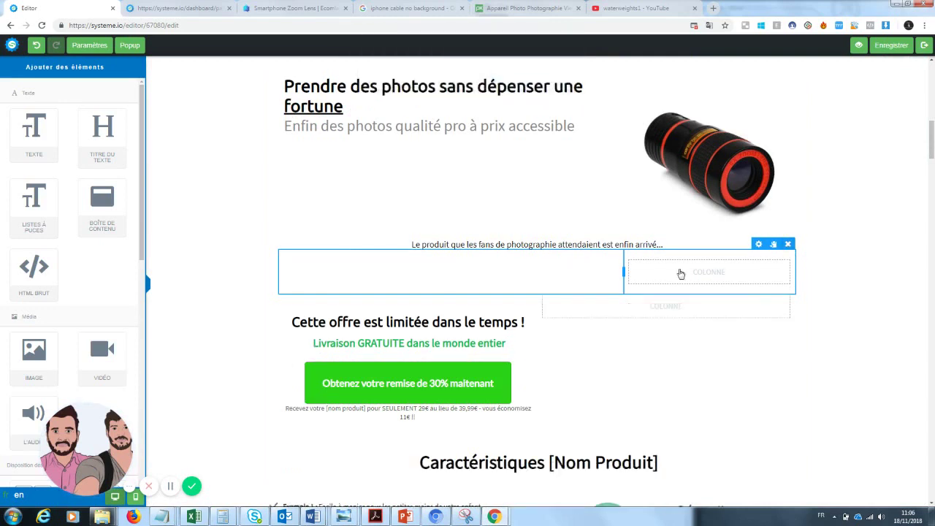
{"action": "left_click", "coordinate": [787, 244]}
{"action": "left_click", "coordinate": [509, 80]}
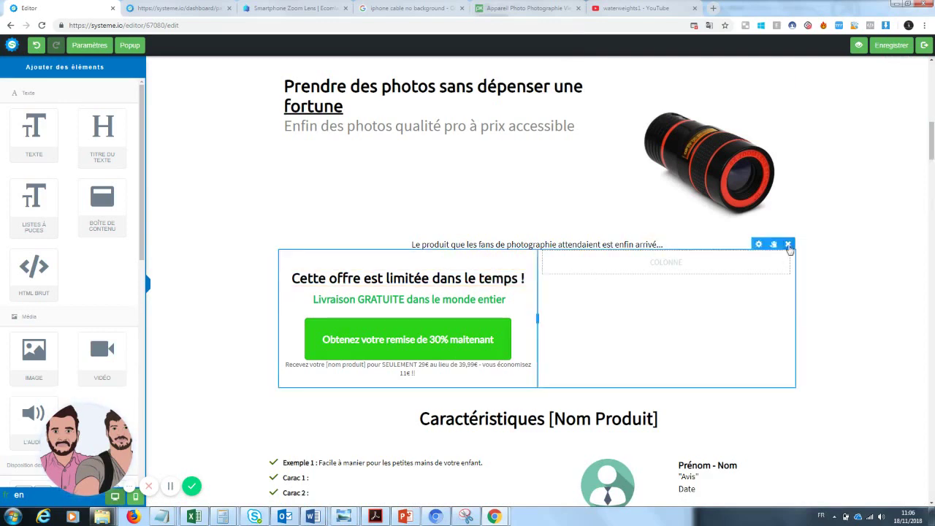
{"action": "left_click", "coordinate": [788, 245]}
{"action": "left_click", "coordinate": [508, 80]}
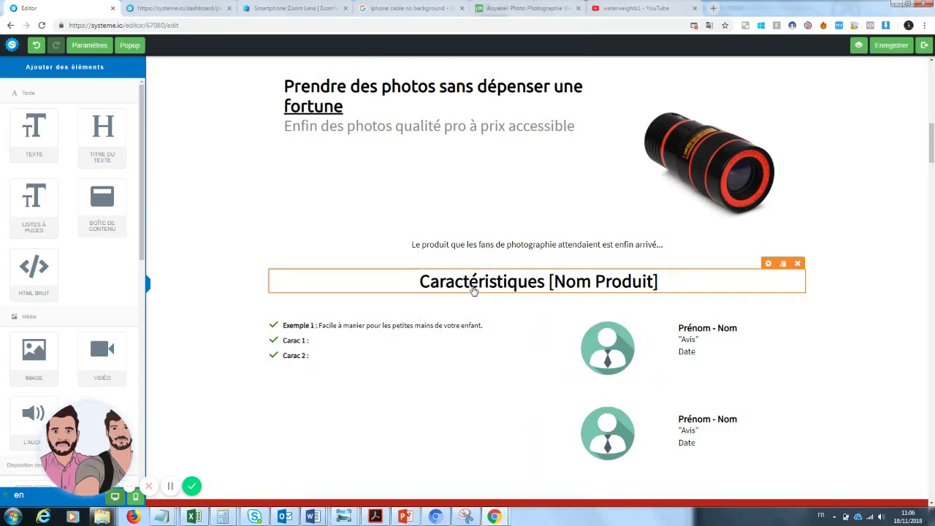
- Insert a text block above Caractéristiques and replace its placeholder with "Copywritting"
{"action": "left_click_drag", "start_coordinate": [34, 131], "coordinate": [484, 261]}
{"action": "triple_click", "coordinate": [523, 288]}
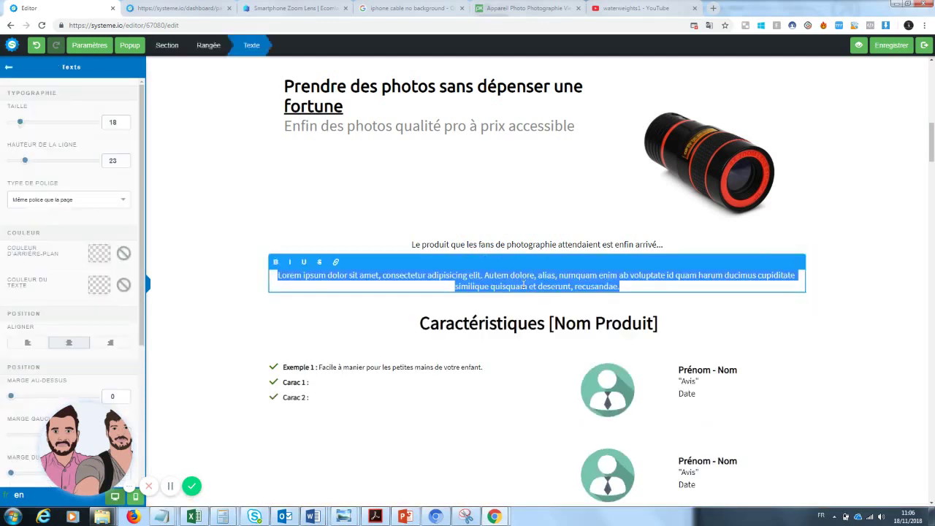
{"action": "type", "text": "Copywritting"}
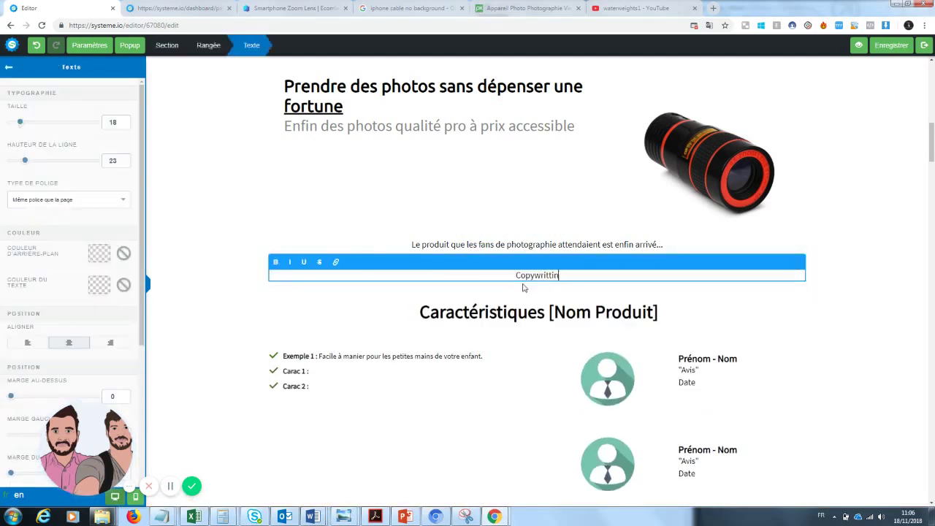
{"action": "left_click", "coordinate": [869, 321]}
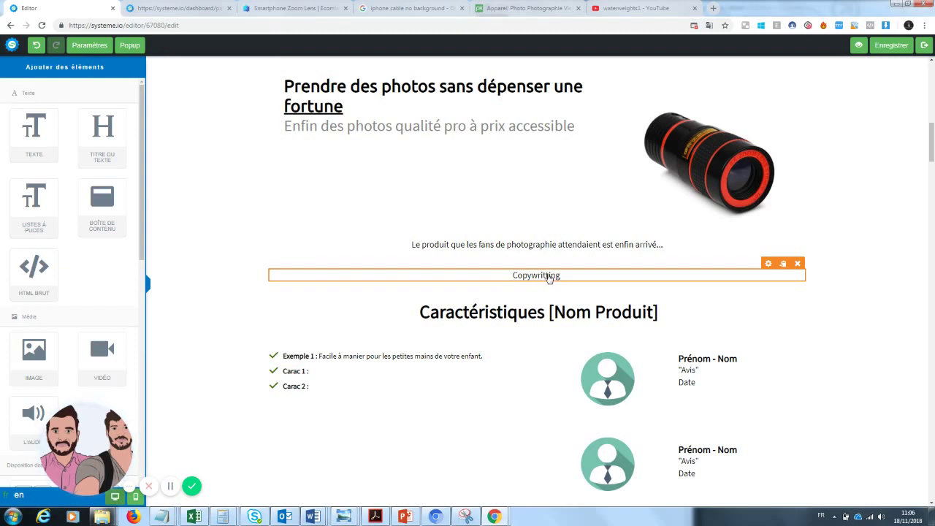
- Bring up the GiftBite Nano Zoom tab and select its two English description paragraphs
{"action": "left_click_drag", "start_coordinate": [292, 8], "coordinate": [182, 8]}
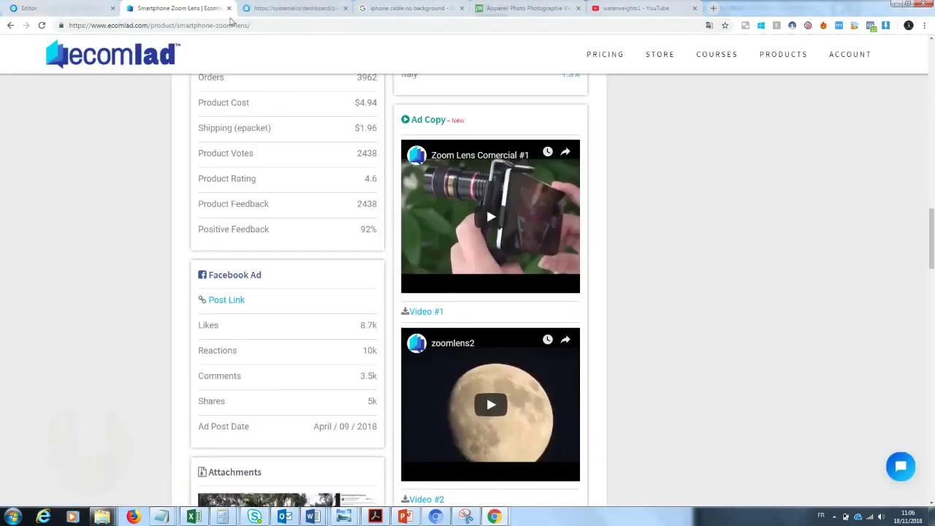
{"action": "scroll", "coordinate": [467, 355], "scroll_direction": "up", "scroll_amount": 7}
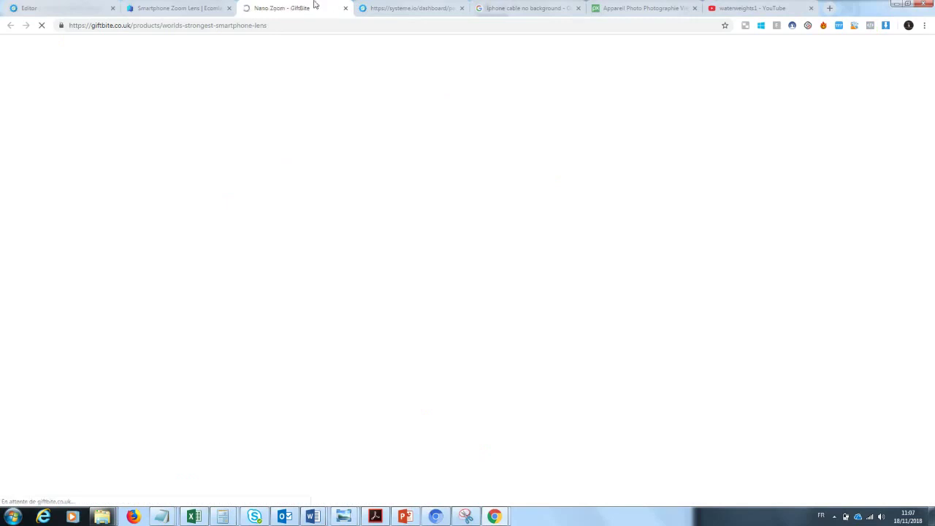
{"action": "left_click_drag", "start_coordinate": [306, 7], "coordinate": [183, 8]}
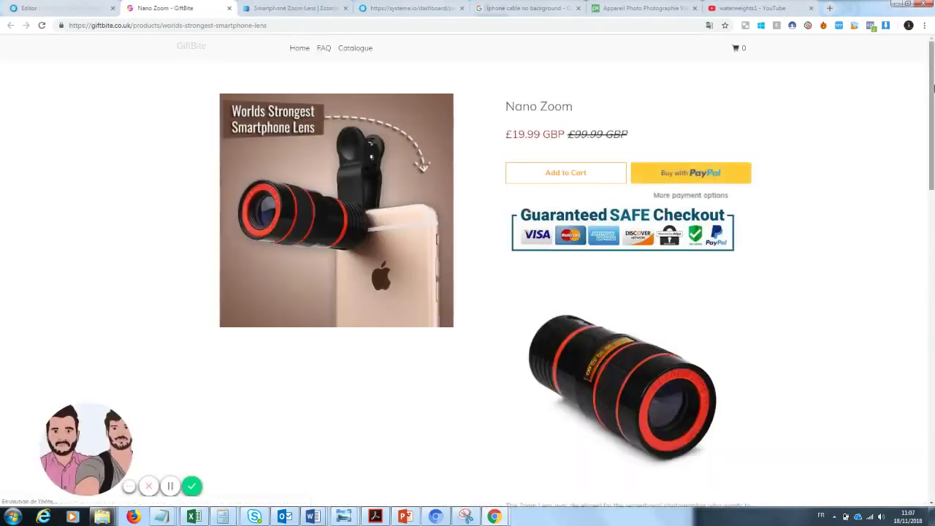
{"action": "left_click_drag", "start_coordinate": [932, 94], "coordinate": [933, 170]}
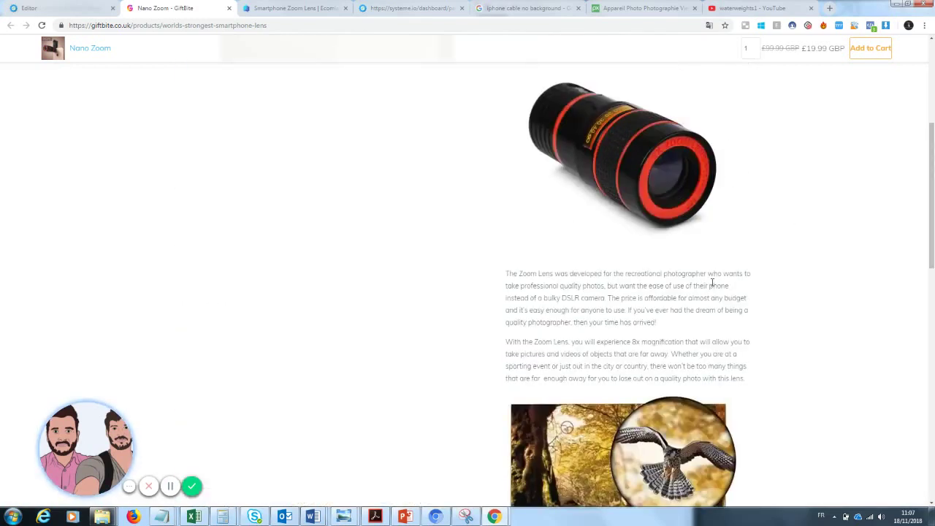
{"action": "left_click_drag", "start_coordinate": [503, 273], "coordinate": [744, 378]}
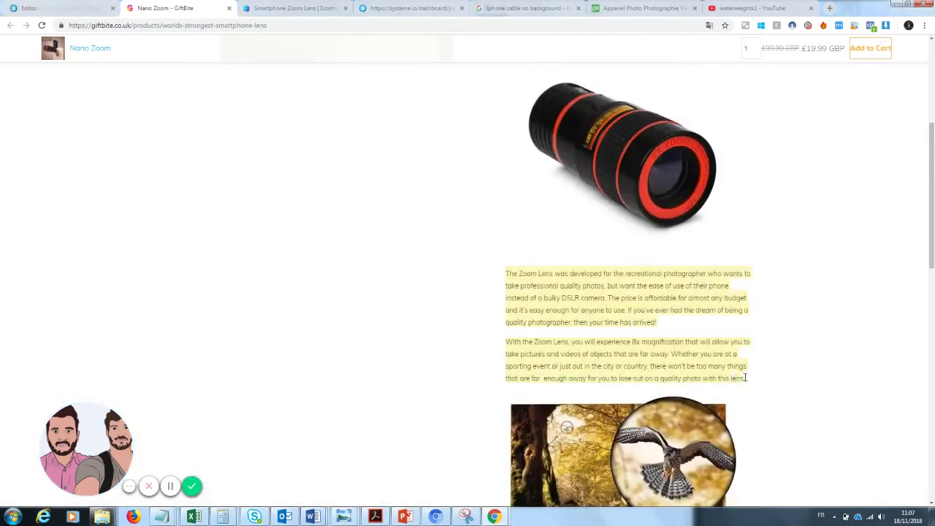
{"action": "left_click", "coordinate": [224, 28]}
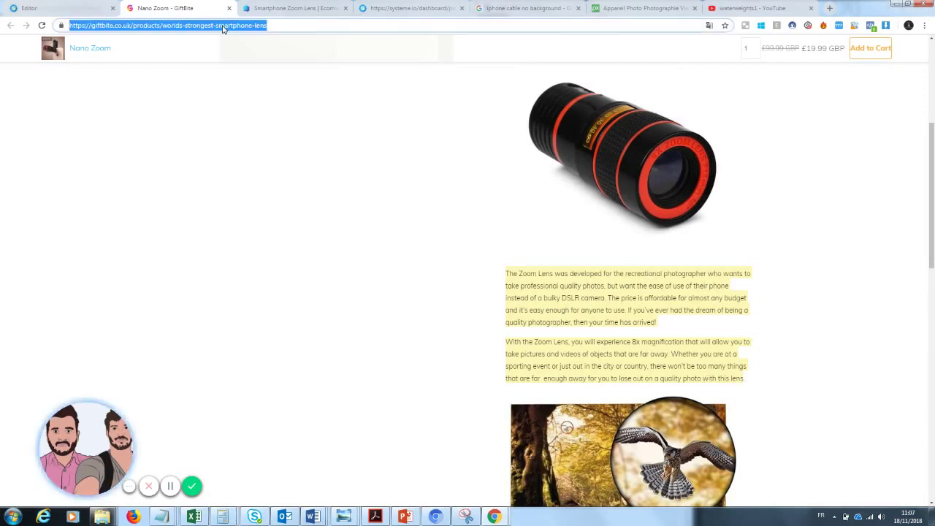
- Paste the English Zoom Lens description into DeepL and select the French translation
{"action": "type", "text": "deepl.com/en/translator"}
{"action": "key", "text": "Return"}
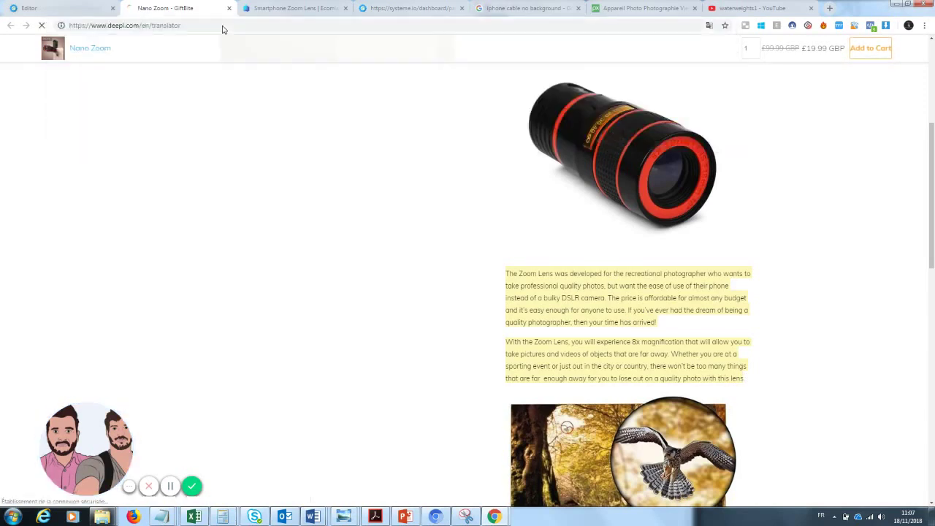
{"action": "type", "text": "The Zoom Lens was developed for the recreational photographer who wants to take professional quality photos, but want the ease of use of their phone instead of a bulky DSLR camera. The price is affordable for almost any budget and it's easy enough for anyone to use. If you've ever had the dream of being a quality photographer, then your time has arrived!  With the Zoom Lens, you will experience 8x magnification that will allow you to take pictures and videos of objects that are far away. Whether you are at a sporting event or just out in the city or country, there won't be too many things that are far  enough away for you to lose out on a quality photo with this lens"}
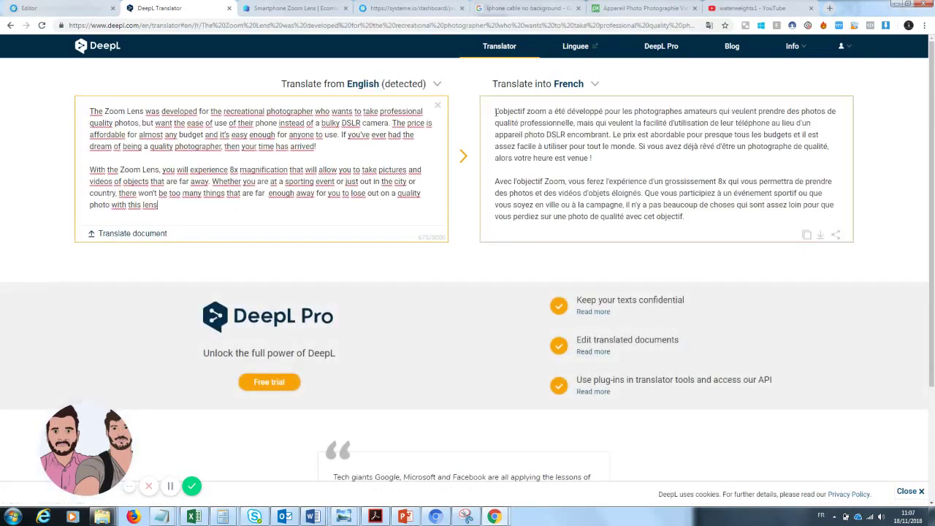
{"action": "left_click", "coordinate": [713, 222]}
{"action": "key", "text": "ctrl+a"}
{"action": "key", "text": "ctrl+c"}
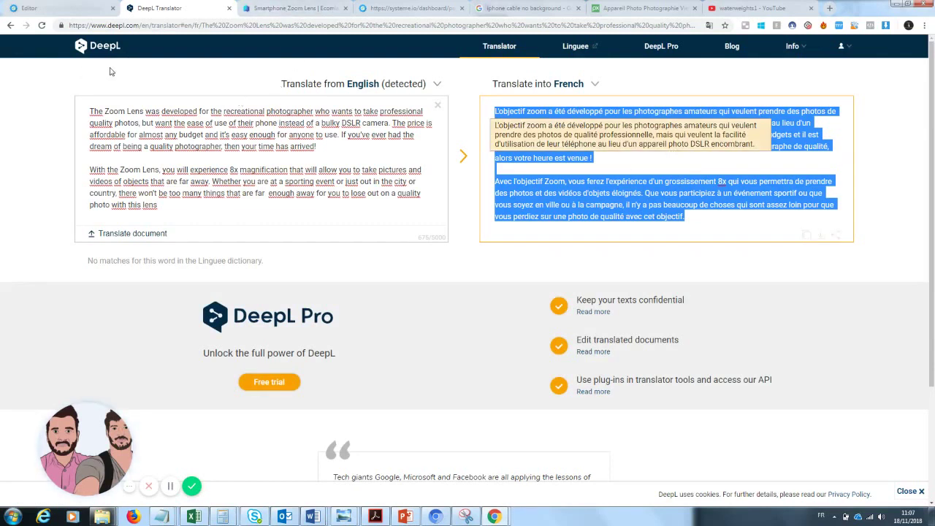
- Replace the Copywritting placeholder with the pasted French DeepL translation of the two paragraphs
{"action": "left_click", "coordinate": [46, 5]}
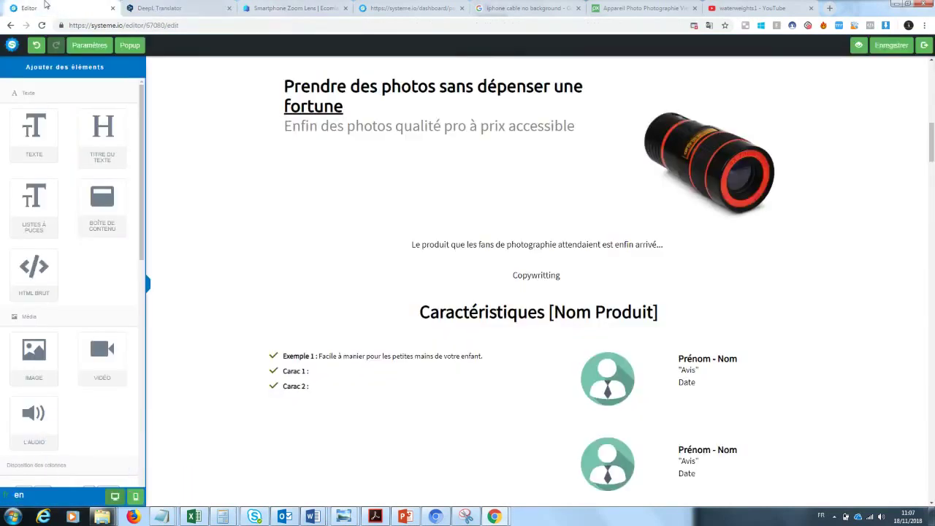
{"action": "double_click", "coordinate": [545, 273]}
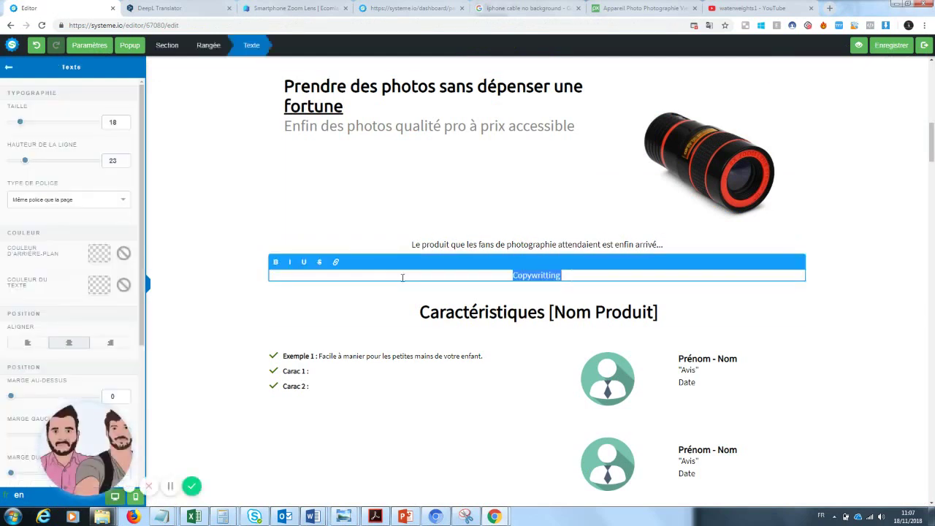
{"action": "key", "text": "BackSpace"}
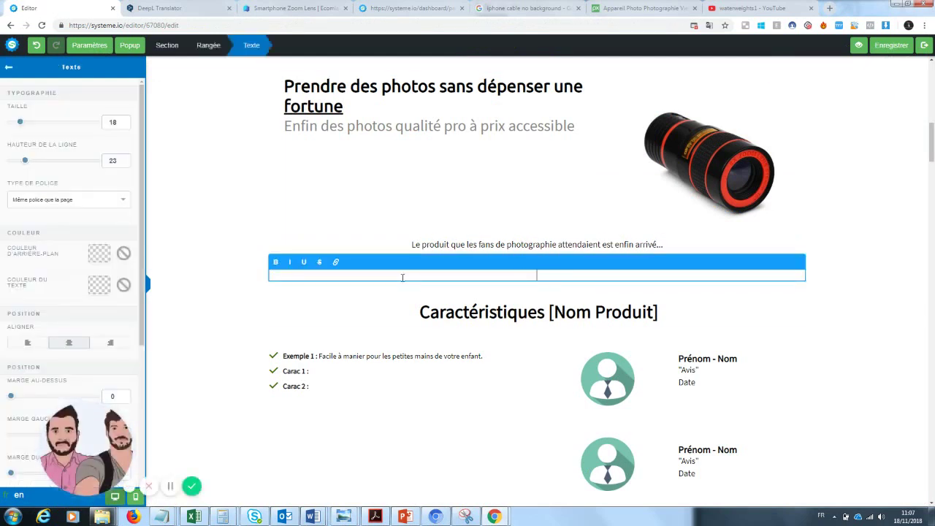
{"action": "key", "text": "ctrl+v"}
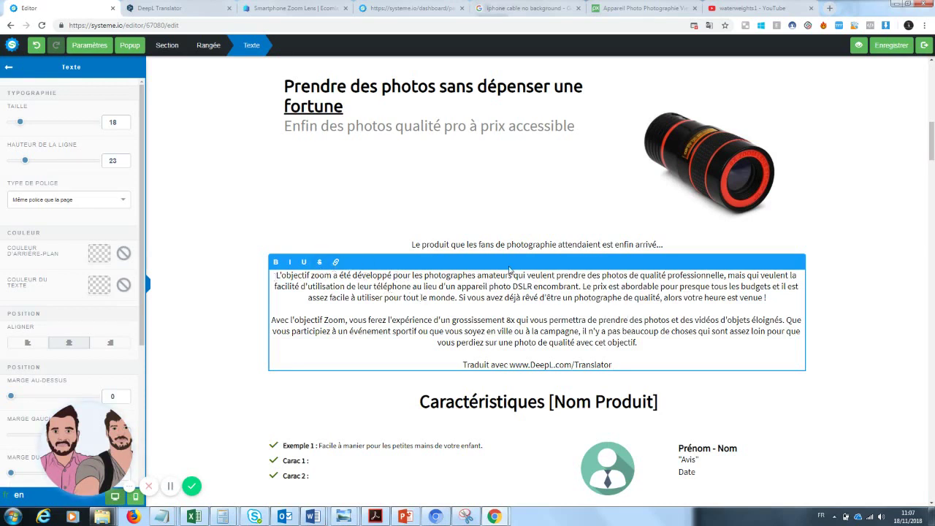
{"action": "left_click", "coordinate": [510, 246]}
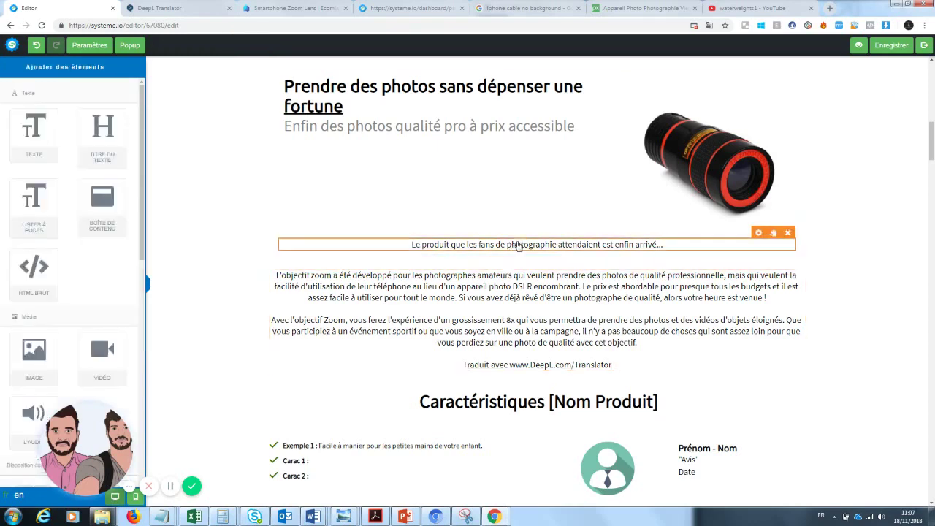
- Adjust the caption's margins, adding space above and below it
{"action": "left_click", "coordinate": [517, 246]}
{"action": "left_click_drag", "start_coordinate": [95, 451], "coordinate": [236, 443]}
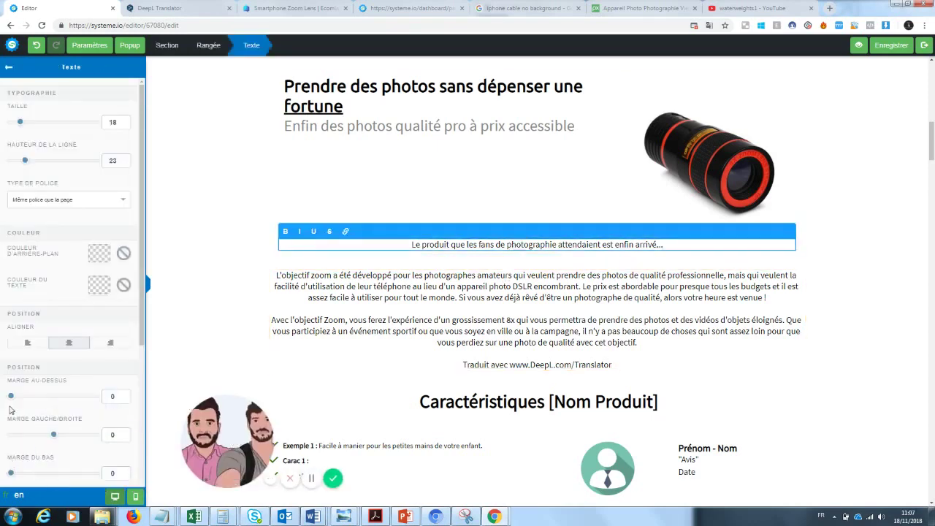
{"action": "left_click_drag", "start_coordinate": [34, 402], "coordinate": [15, 408]}
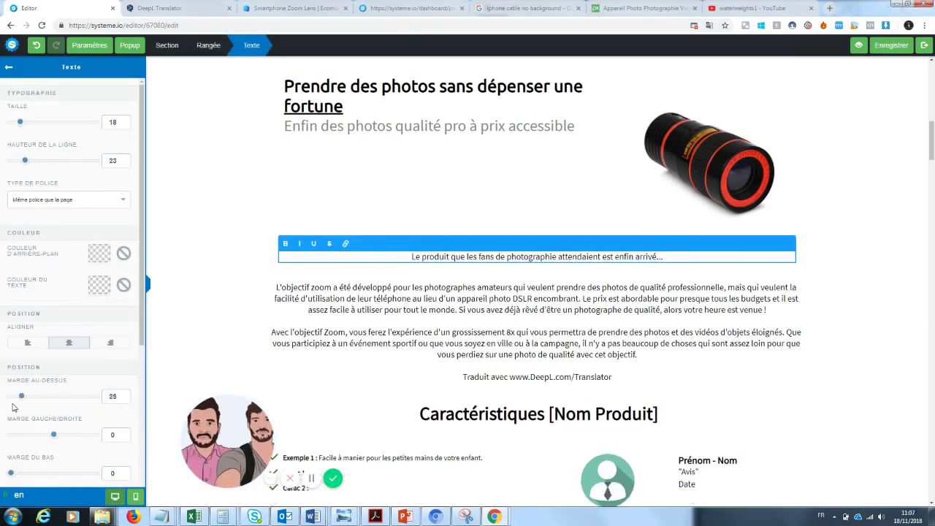
{"action": "left_click_drag", "start_coordinate": [14, 475], "coordinate": [31, 474]}
{"action": "left_click", "coordinate": [547, 373]}
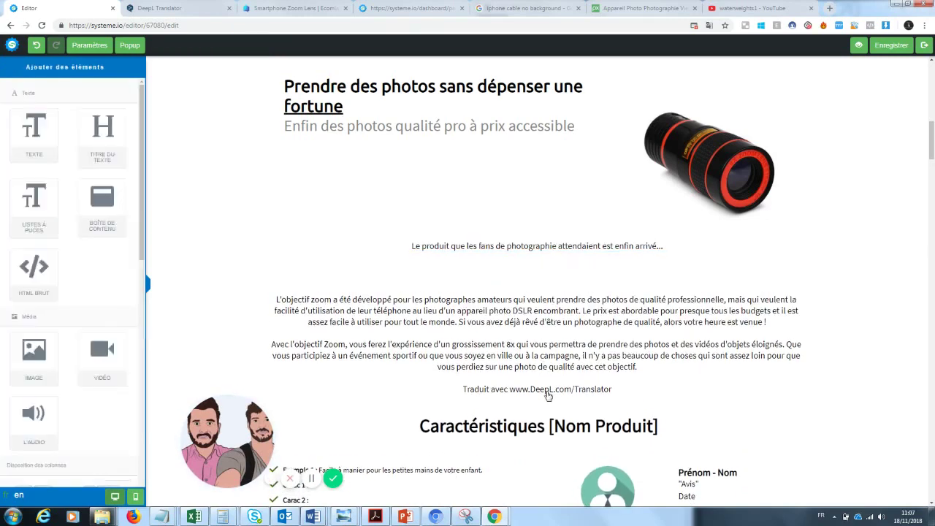
- Delete the DeepL attribution line and add space below the description paragraph
{"action": "left_click", "coordinate": [574, 385]}
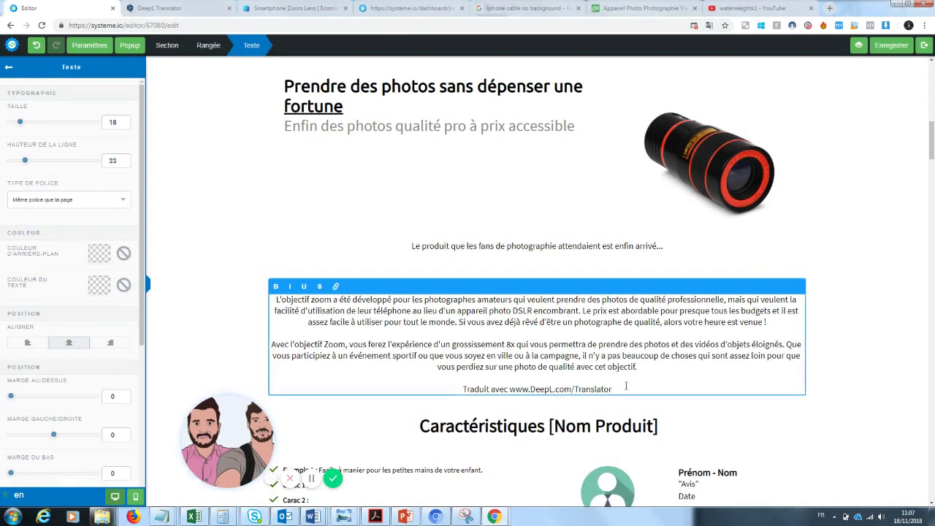
{"action": "left_click_drag", "start_coordinate": [612, 389], "coordinate": [393, 404]}
{"action": "key", "text": "BackSpace"}
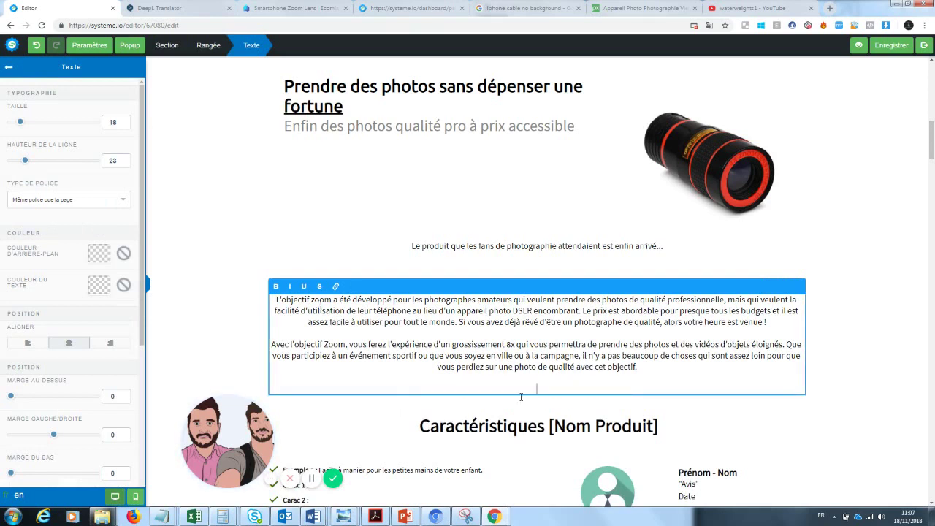
{"action": "left_click_drag", "start_coordinate": [10, 472], "coordinate": [23, 473]}
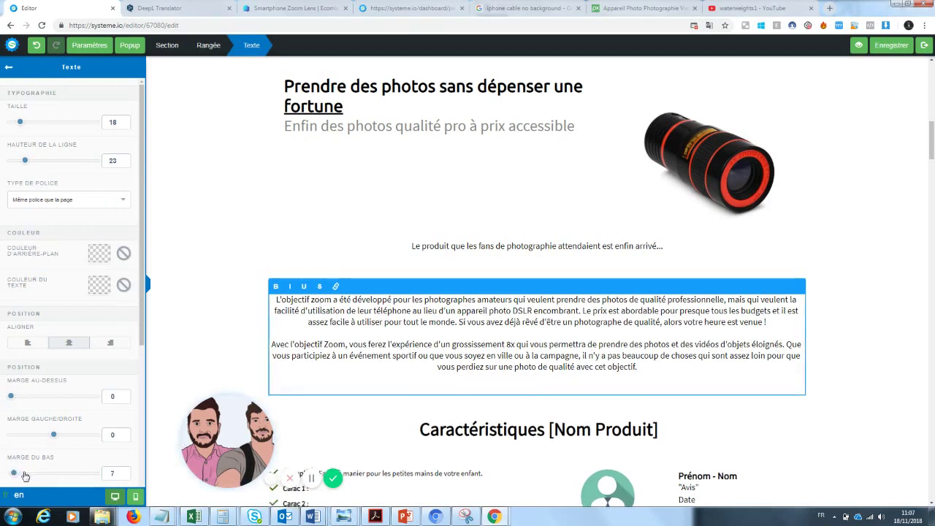
{"action": "left_click", "coordinate": [466, 386]}
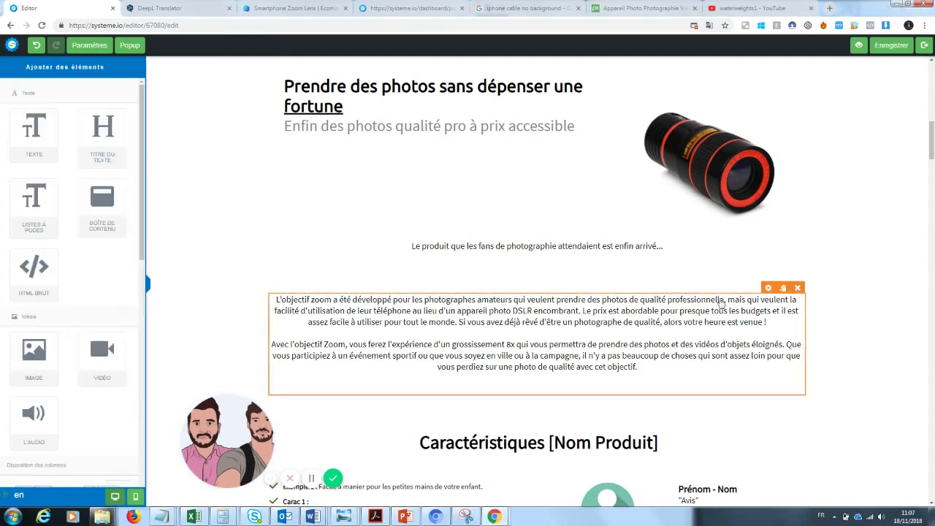
- Left-align the description paragraph and set all its text to size 25
{"action": "left_click", "coordinate": [546, 344]}
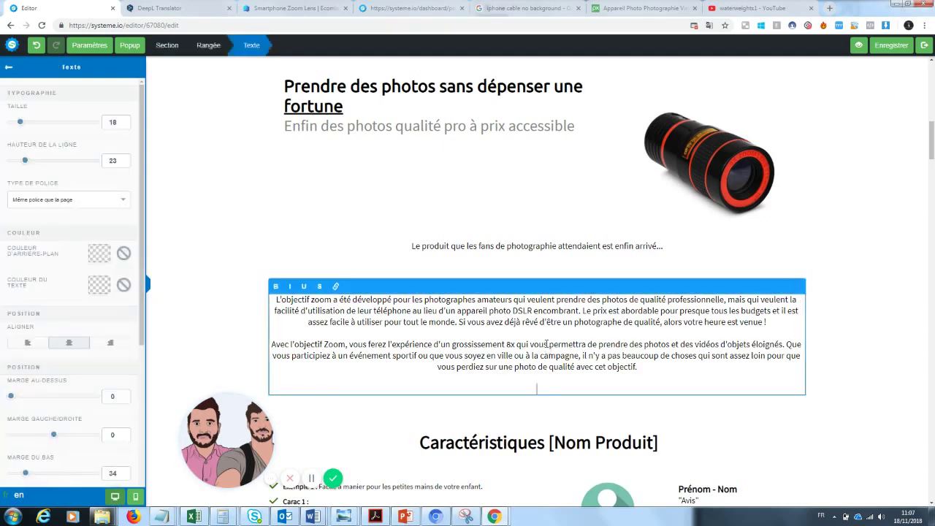
{"action": "left_click", "coordinate": [25, 346]}
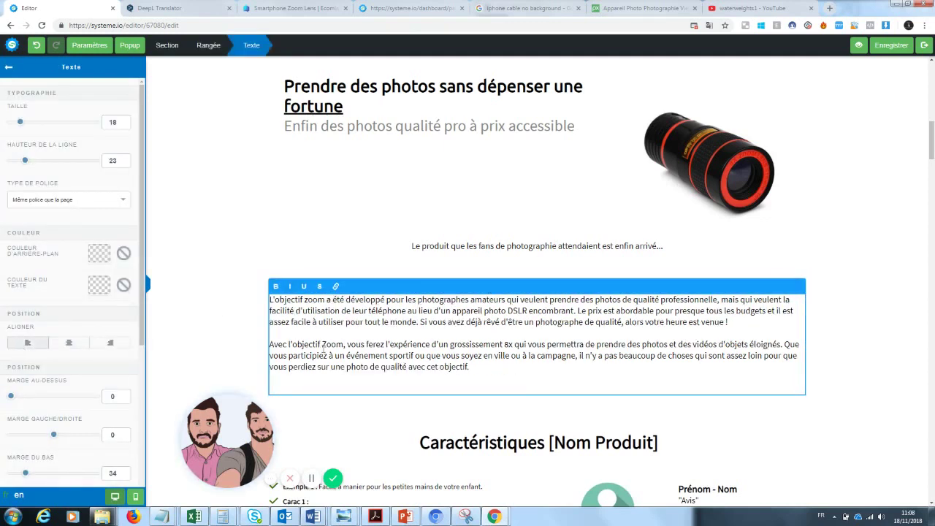
{"action": "left_click", "coordinate": [871, 304]}
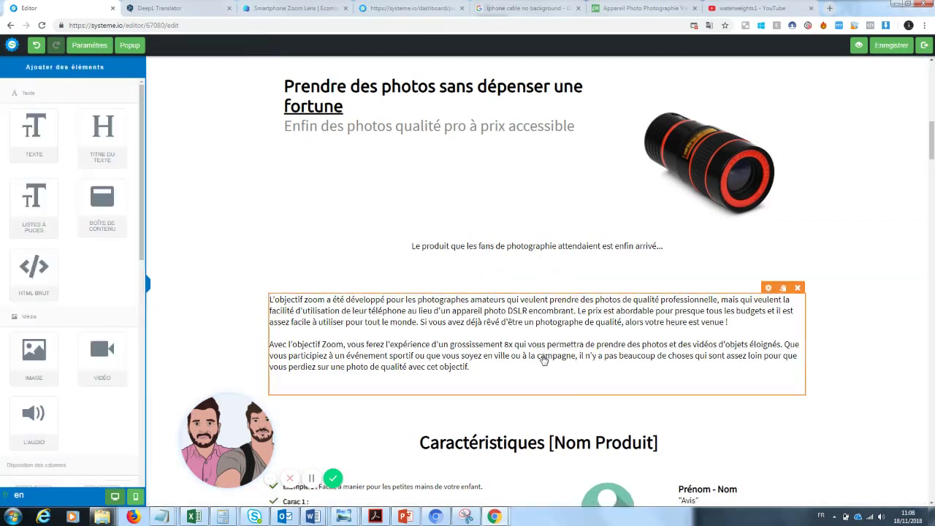
{"action": "left_click", "coordinate": [596, 322]}
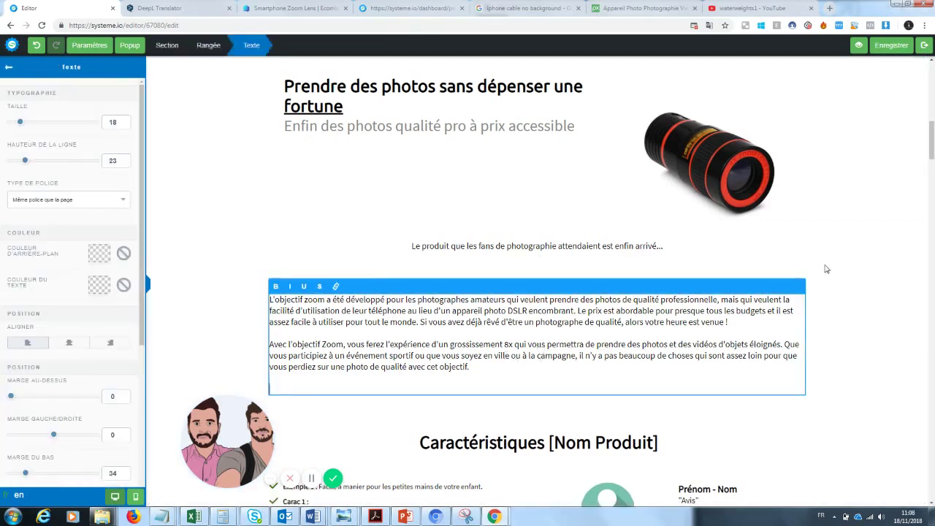
{"action": "left_click_drag", "start_coordinate": [504, 379], "coordinate": [264, 299]}
{"action": "left_click_drag", "start_coordinate": [21, 124], "coordinate": [27, 129]}
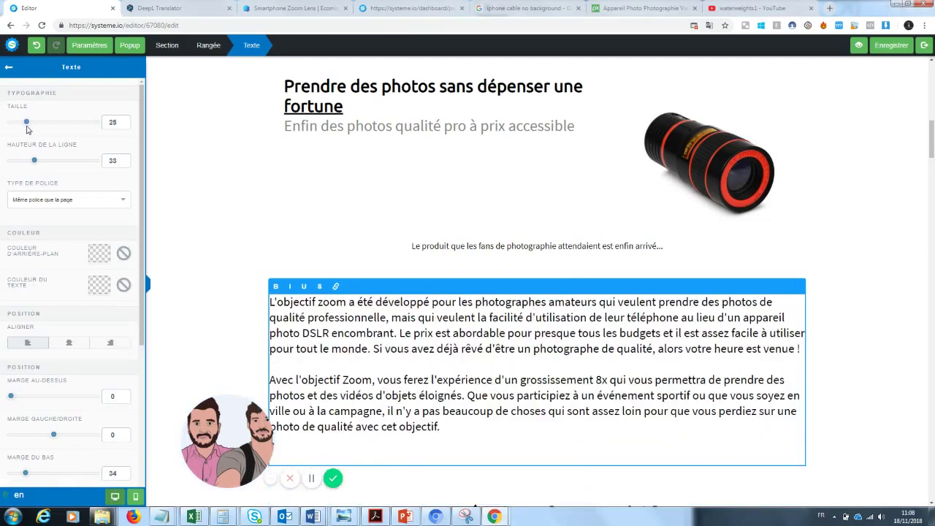
{"action": "left_click", "coordinate": [850, 252]}
{"action": "left_click_drag", "start_coordinate": [931, 135], "coordinate": [927, 184]}
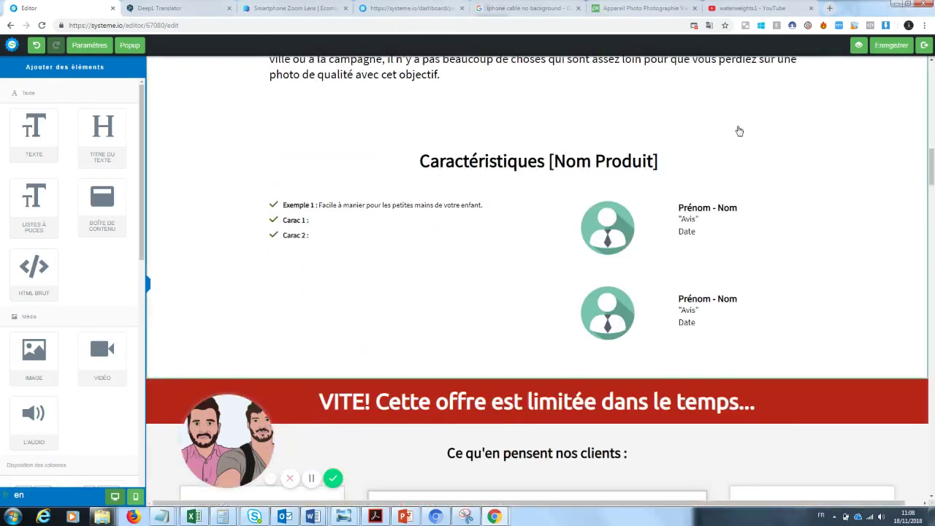
- Replace the Exemple 1 bullet with 'Photos de grandes qualités : une qualité pro pour un équipement mini'
{"action": "left_click", "coordinate": [339, 211]}
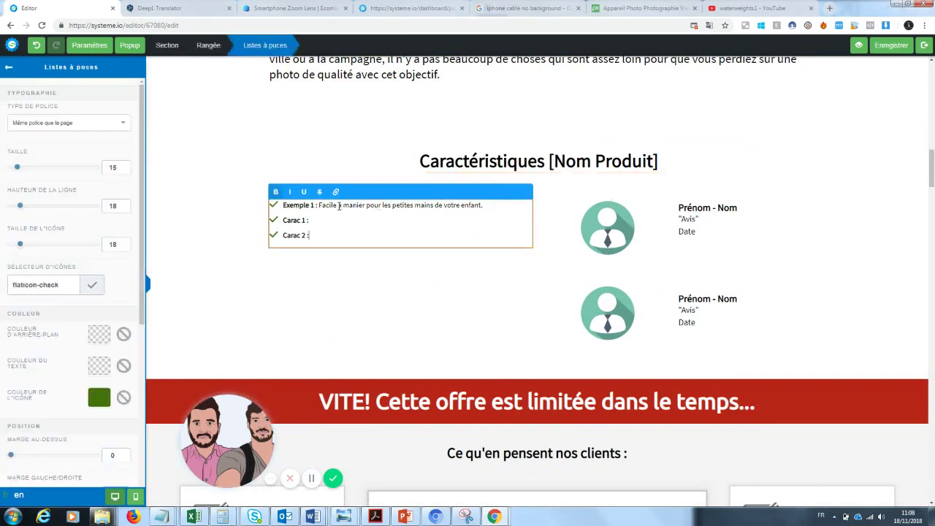
{"action": "left_click_drag", "start_coordinate": [486, 204], "coordinate": [286, 208]}
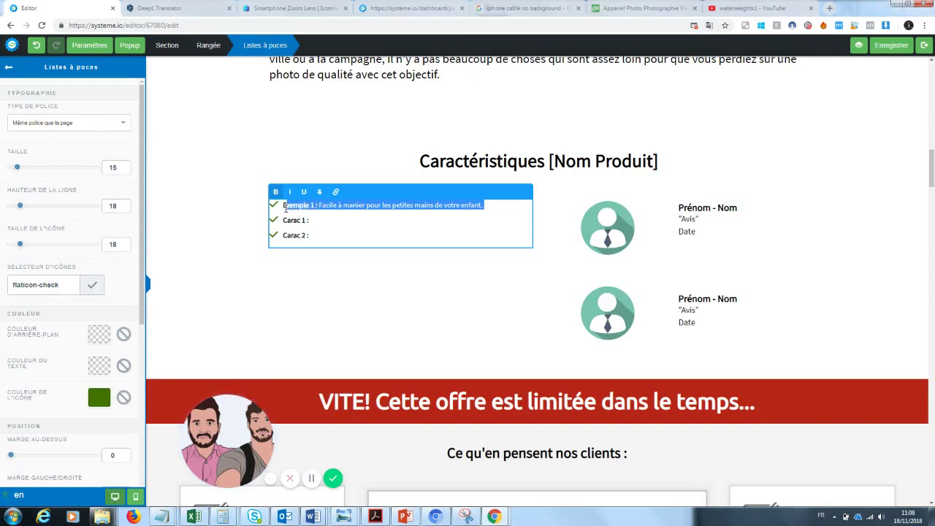
{"action": "key", "text": "BackSpace"}
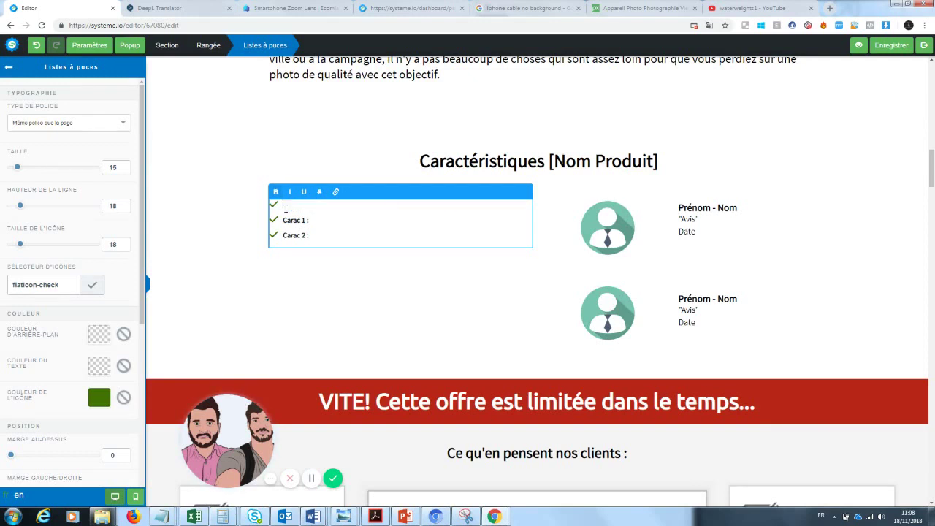
{"action": "type", "text": "Photos de grandes qualités"}
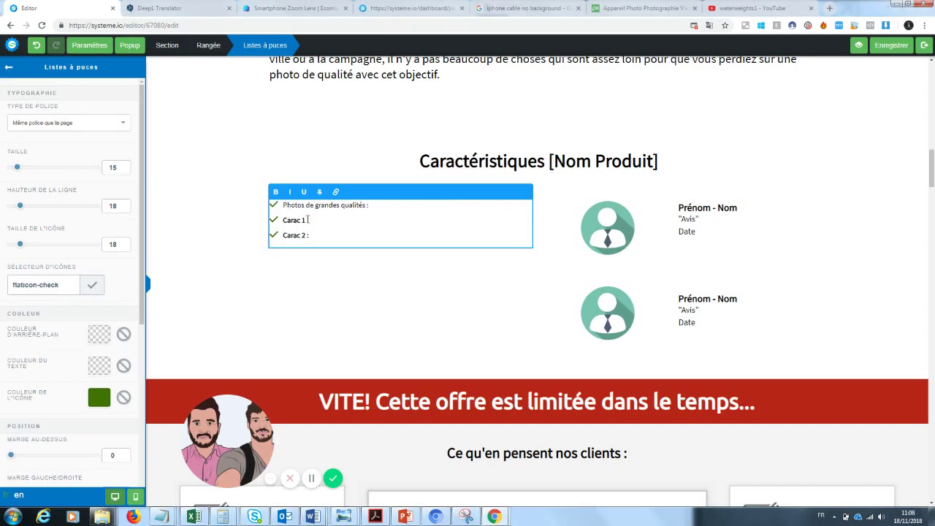
{"action": "type", "text": " :"}
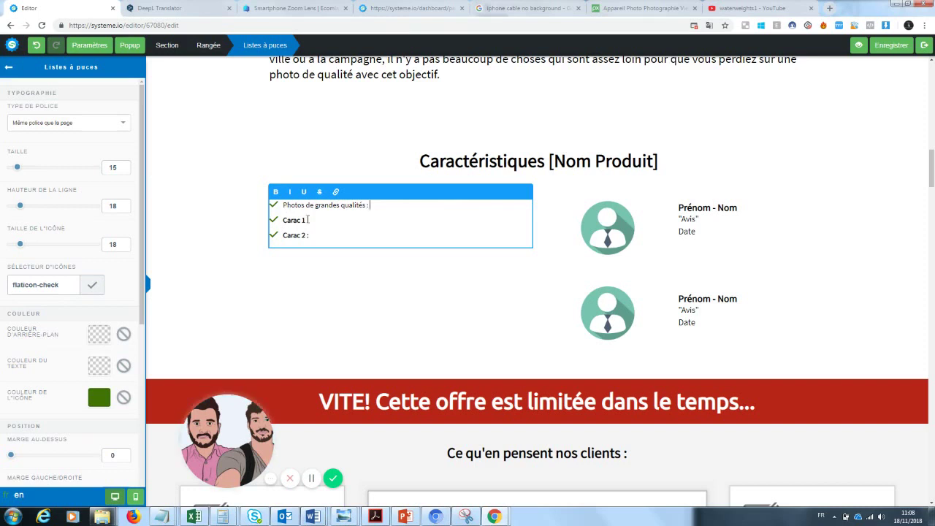
{"action": "type", "text": " une qualité pro"}
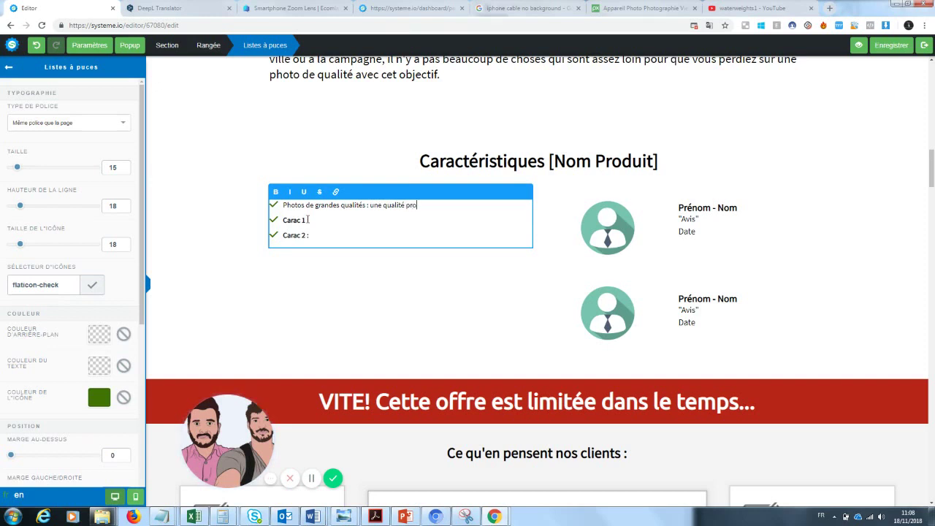
{"action": "type", "text": " pour un équipement mini"}
- Remove the Carac 1 placeholder and make the 'Photos de grandes qualités' label bold
{"action": "left_click_drag", "start_coordinate": [306, 220], "coordinate": [283, 220]}
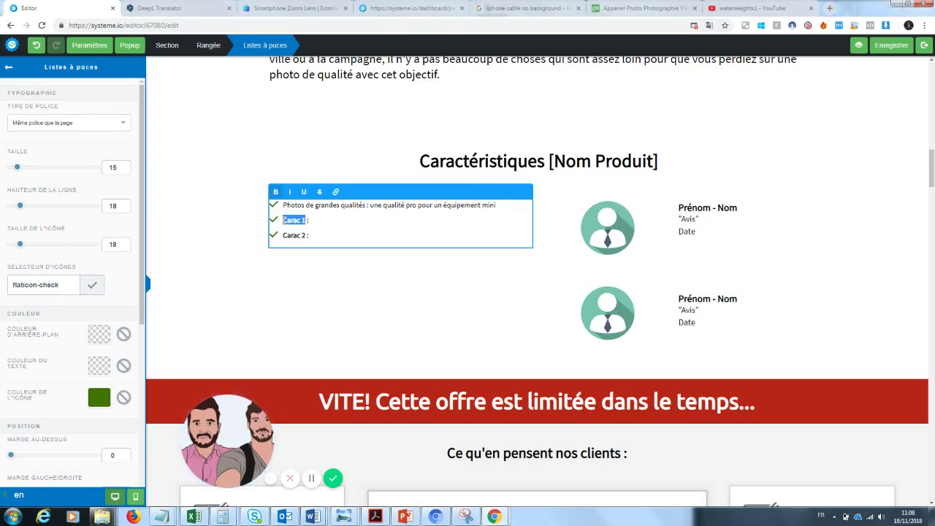
{"action": "key", "text": "BackSpace"}
{"action": "left_click_drag", "start_coordinate": [365, 205], "coordinate": [281, 204]}
{"action": "left_click", "coordinate": [276, 193]}
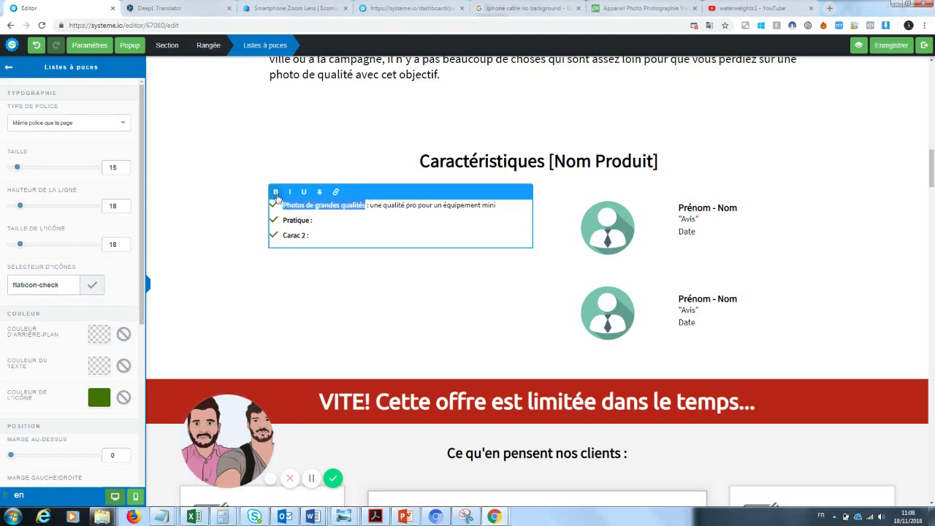
- Start writing the Pratique bullet text, beginning 'se met dans la poche'
{"action": "left_click", "coordinate": [325, 220]}
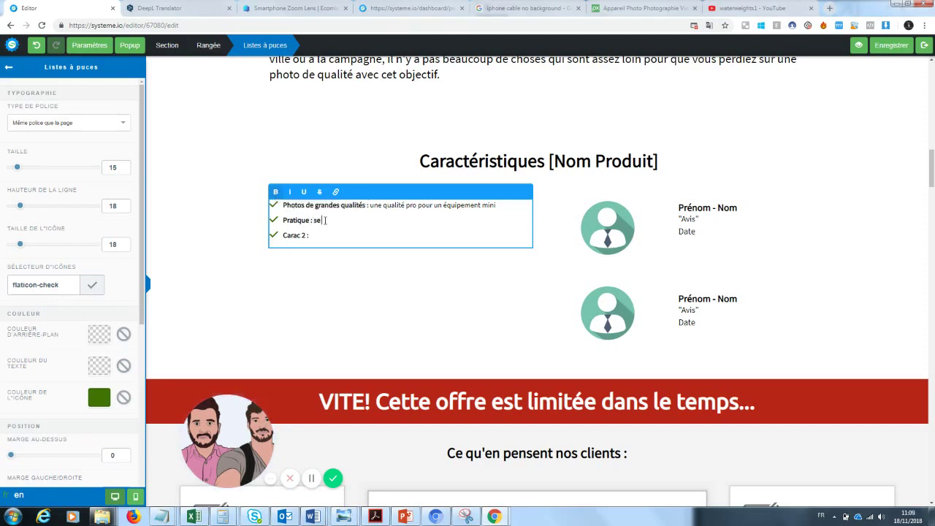
{"action": "type", "text": "se met dans la poche sans auci"}
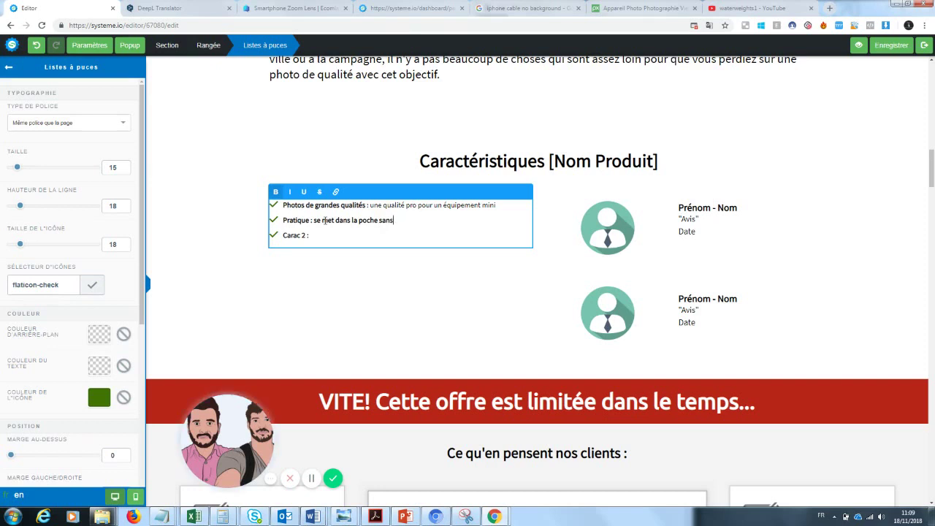
{"action": "key", "text": "BackSpace"}
{"action": "key", "text": "BackSpace"}
{"action": "key", "text": "BackSpace"}
{"action": "key", "text": "BackSpace"}
{"action": "type", "text": "pour une grande"}
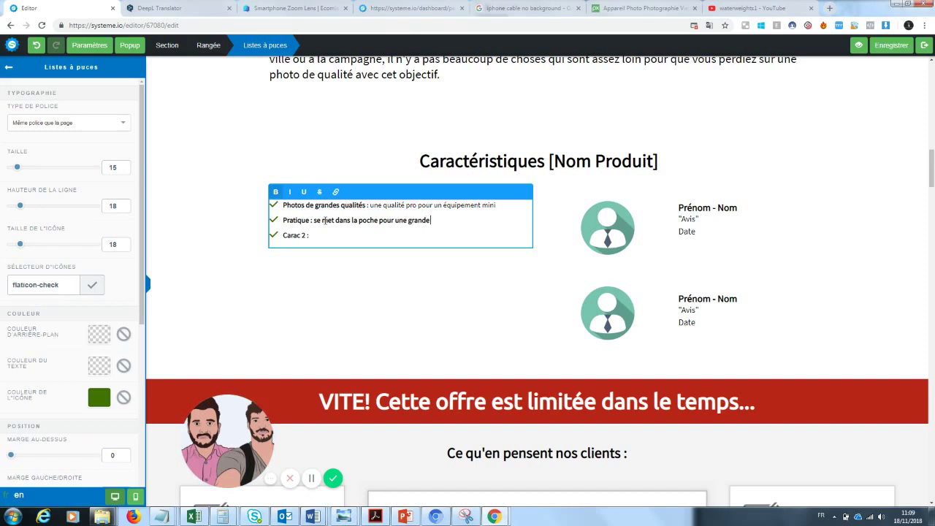
{"action": "key", "text": "BackSpace"}
{"action": "key", "text": "BackSpace"}
{"action": "key", "text": "BackSpace"}
{"action": "key", "text": "BackSpace"}
{"action": "key", "text": "BackSpace"}
{"action": "key", "text": "BackSpace"}
{"action": "key", "text": "BackSpace"}
{"action": "key", "text": "BackSpace"}
{"action": "key", "text": "BackSpace"}
{"action": "key", "text": "BackSpace"}
{"action": "key", "text": "BackSpace"}
{"action": "key", "text": "BackSpace"}
{"action": "key", "text": "BackSpace"}
{"action": "key", "text": "BackSpace"}
{"action": "key", "text": "BackSpace"}
{"action": "key", "text": "BackSpace"}
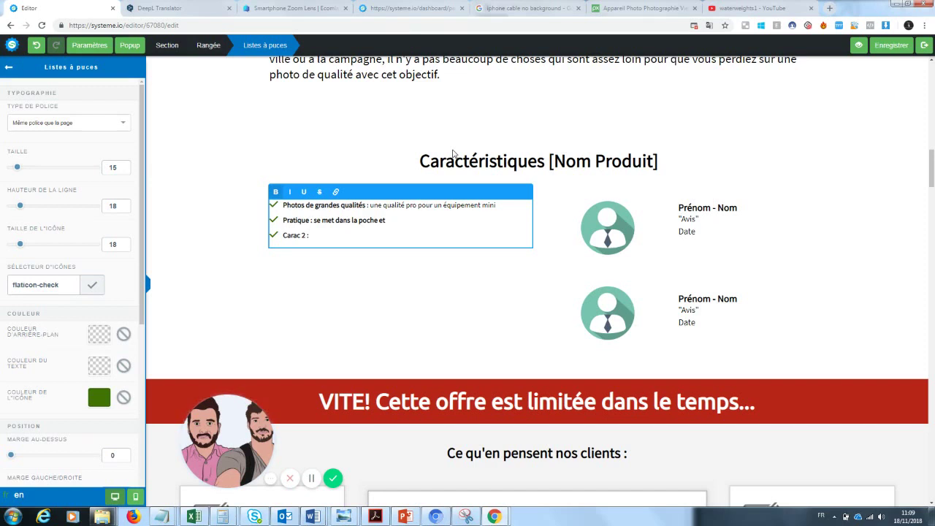
- Finish the Pratique point with 'facile à emporter' and delete the Carac 2 placeholder
{"action": "type", "text": "facile à"}
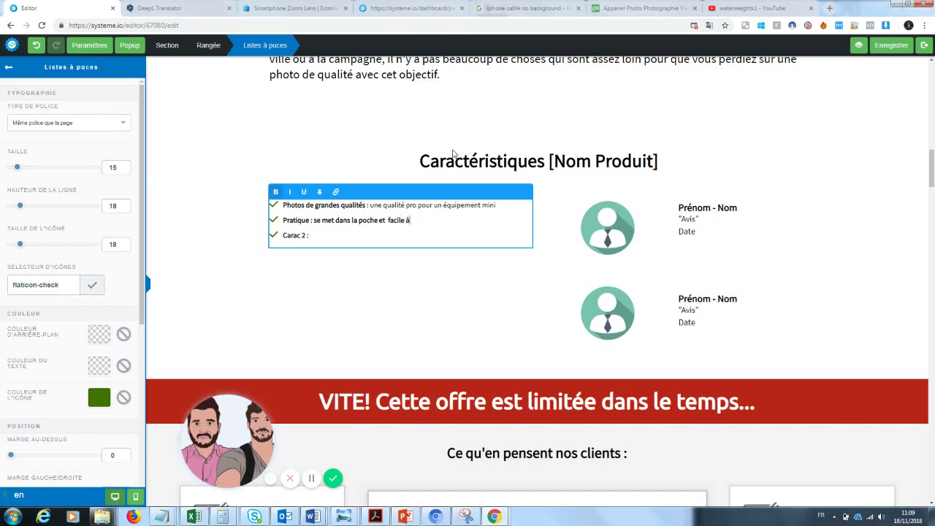
{"action": "type", "text": " emporter"}
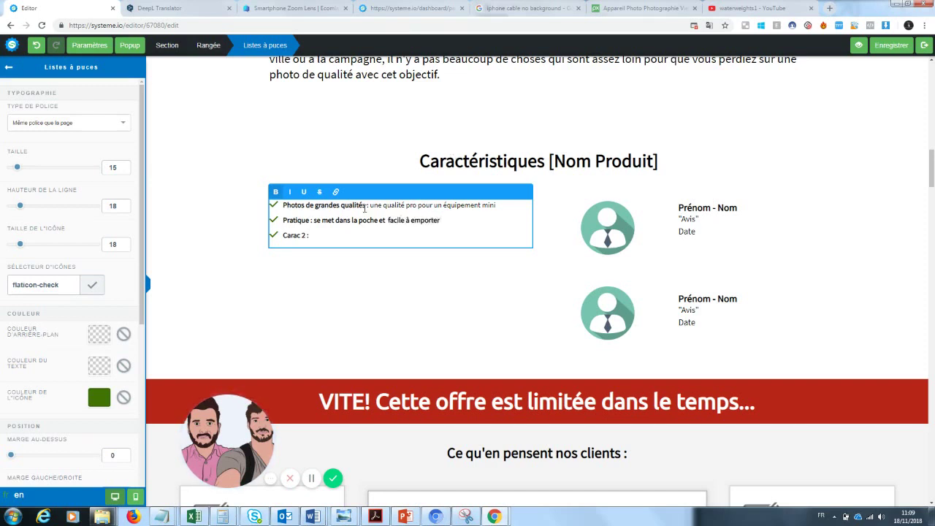
{"action": "left_click_drag", "start_coordinate": [306, 234], "coordinate": [285, 236]}
{"action": "key", "text": "BackSpace"}
- Write the Fiabilité point: 'Une garantie certifiée de la qualité de nos produits'
{"action": "type", "text": "Fiabilit"}
{"action": "key", "text": "BackSpace"}
{"action": "type", "text": "Fiabilité : Une durée de vie plus grande "}
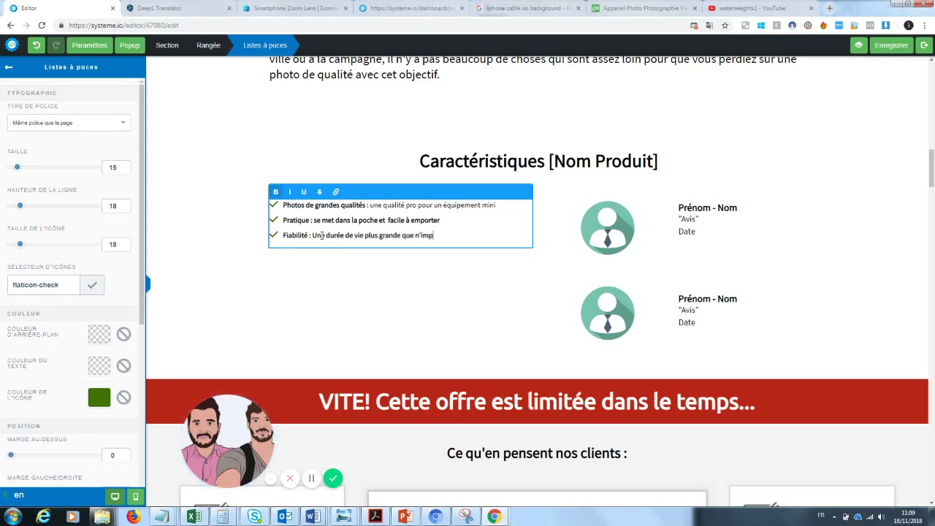
{"action": "type", "text": "que n'importe quel autre produit pho"}
{"action": "left_click_drag", "start_coordinate": [517, 235], "coordinate": [313, 235]}
{"action": "type", "text": "Une garantie"}
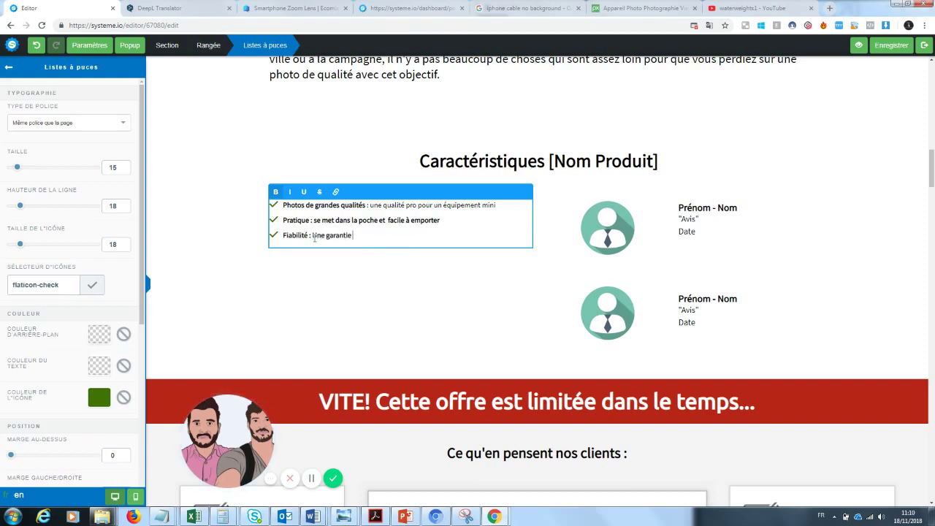
{"action": "type", "text": " certifiée de la qualité de nos produits"}
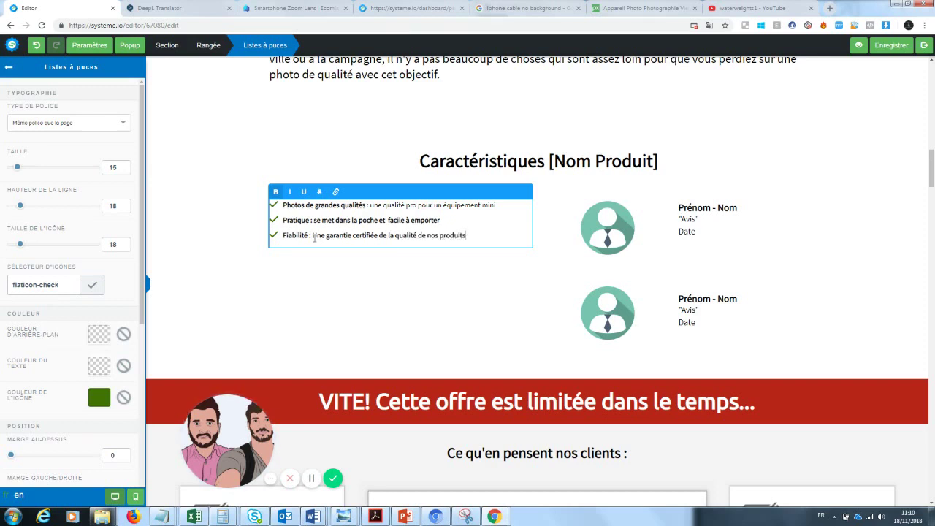
- Remove bold from the Fiabilité and Pratique descriptions
{"action": "left_click_drag", "start_coordinate": [313, 236], "coordinate": [463, 249]}
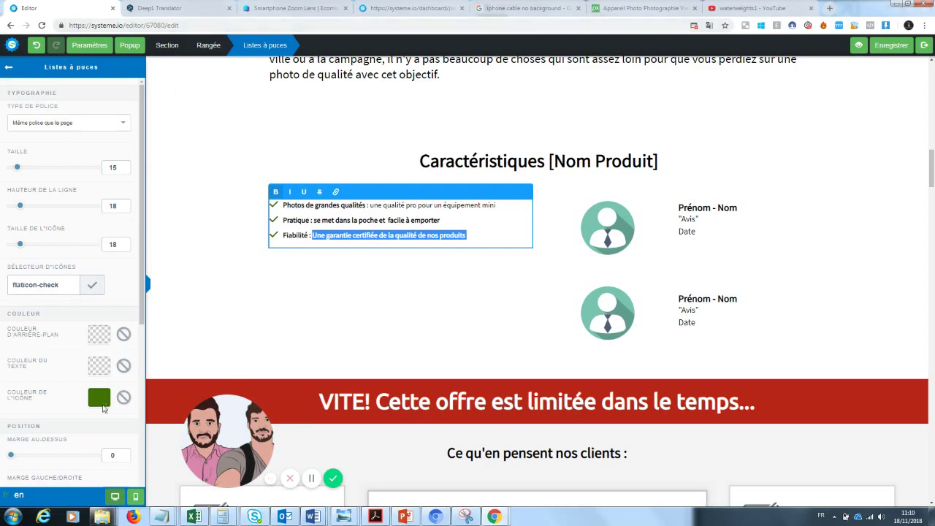
{"action": "left_click", "coordinate": [276, 192]}
{"action": "left_click", "coordinate": [434, 219]}
{"action": "left_click_drag", "start_coordinate": [436, 219], "coordinate": [313, 220]}
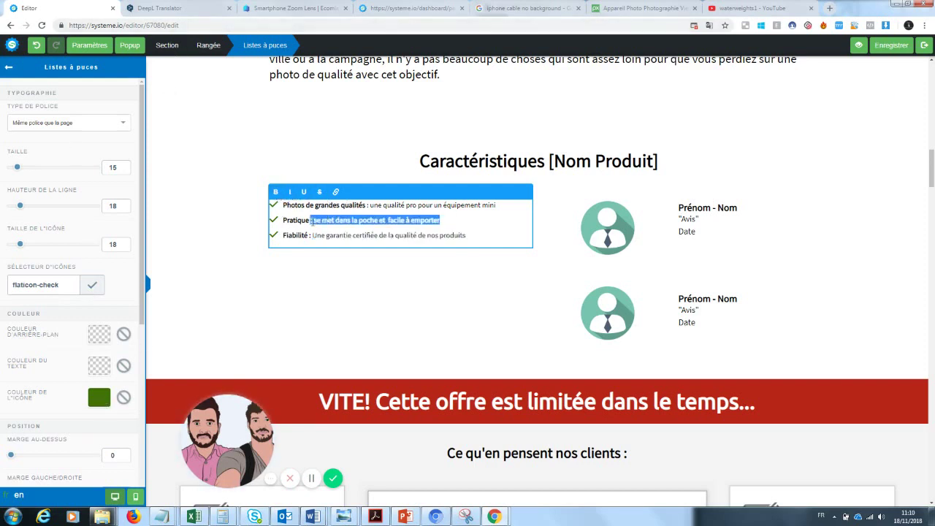
{"action": "left_click", "coordinate": [408, 294]}
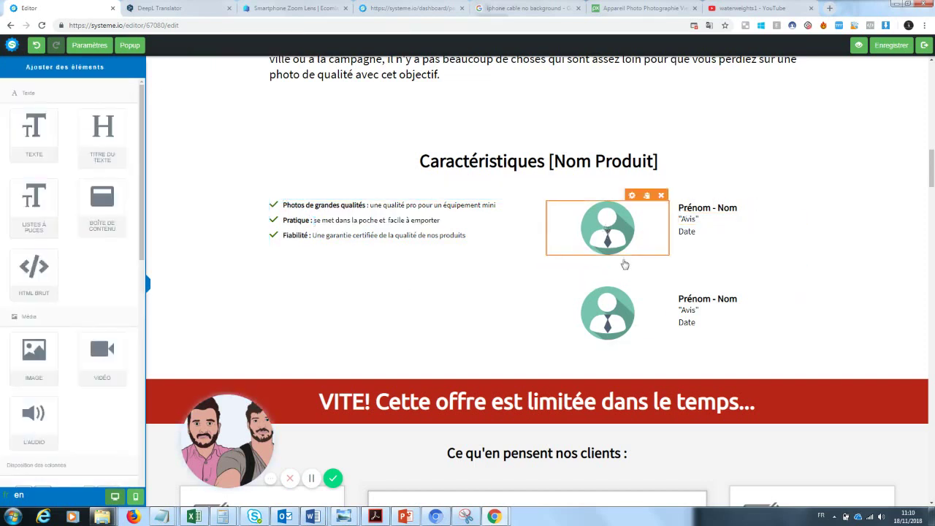
- Replace the first avatar beside the list with the uploaded zoom lens photo
{"action": "left_click", "coordinate": [539, 163]}
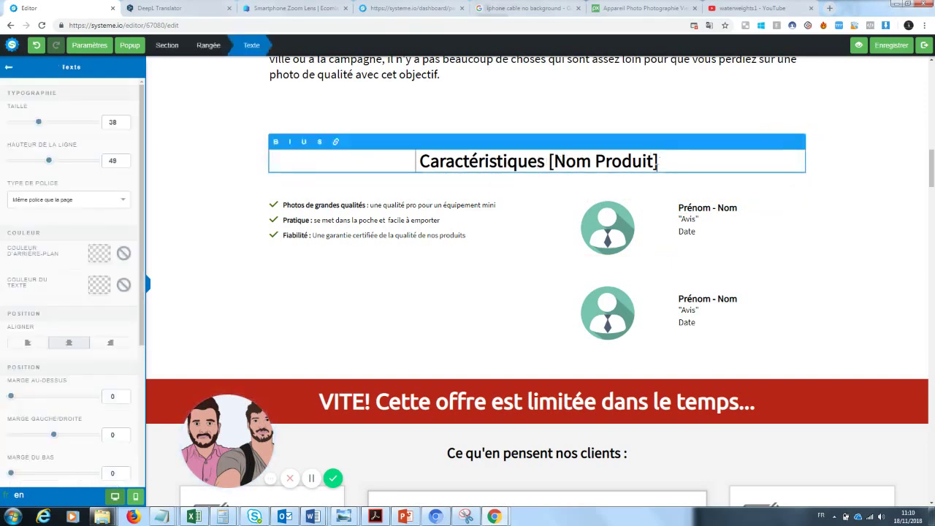
{"action": "left_click", "coordinate": [704, 276]}
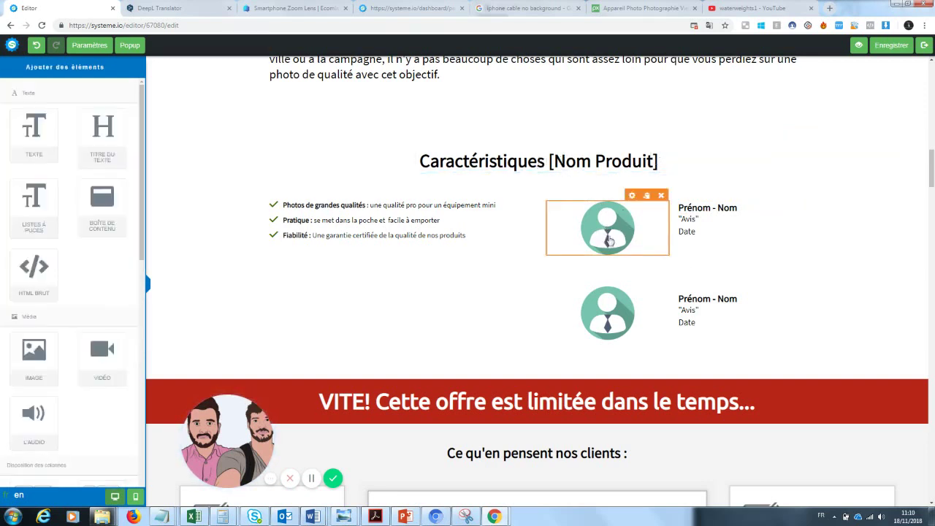
{"action": "left_click", "coordinate": [611, 228]}
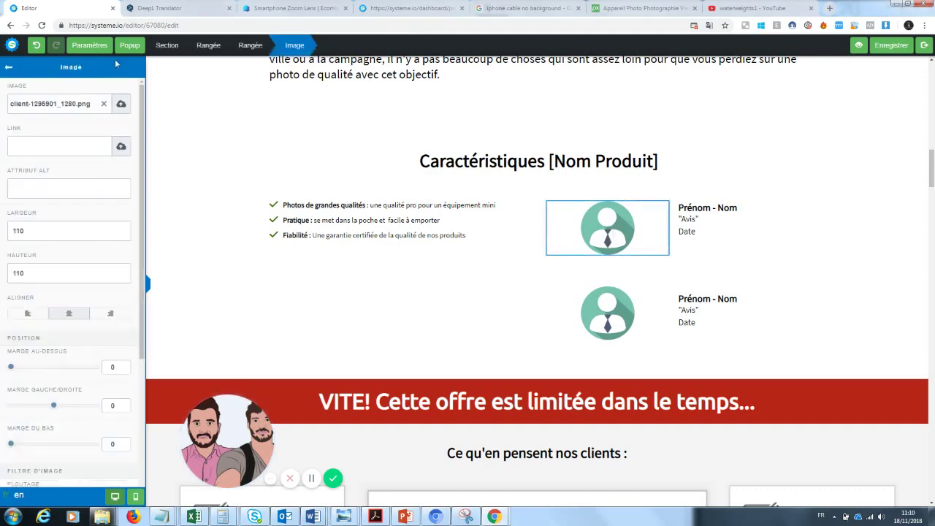
{"action": "left_click", "coordinate": [103, 103]}
{"action": "left_click", "coordinate": [121, 103]}
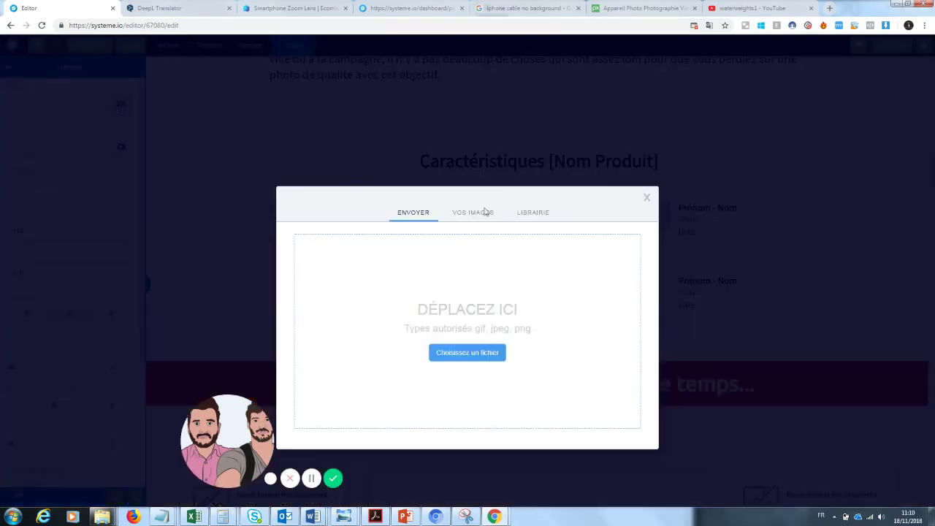
{"action": "left_click", "coordinate": [482, 213]}
{"action": "left_click", "coordinate": [321, 302]}
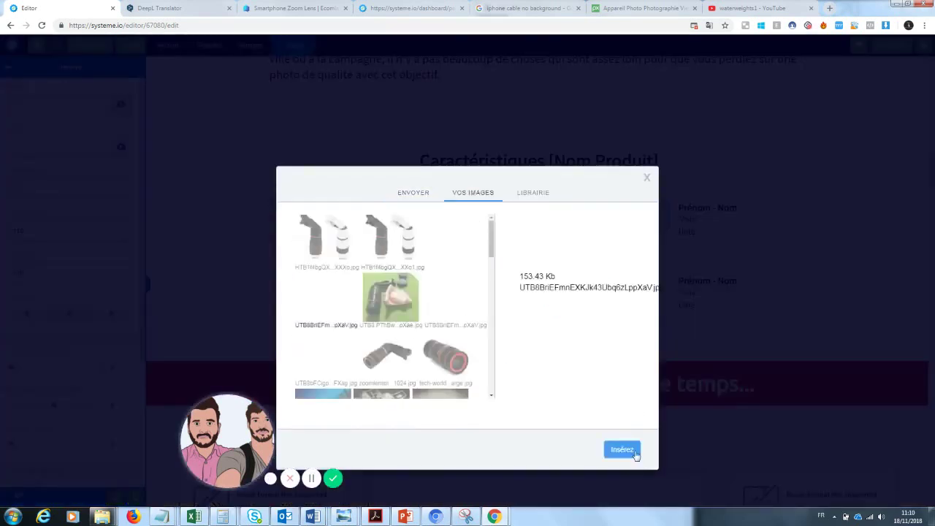
{"action": "left_click", "coordinate": [633, 453]}
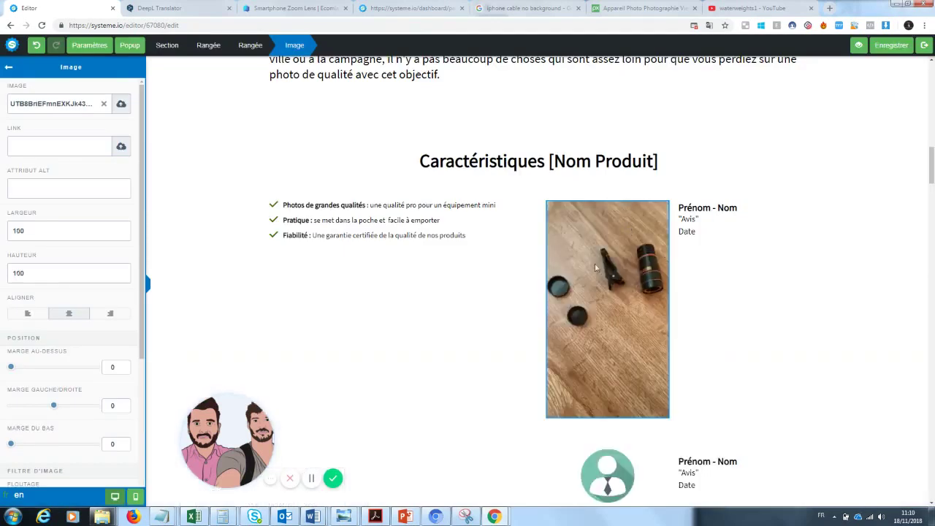
- Resize the lens photo to 200 wide by 300 tall
{"action": "left_click", "coordinate": [701, 219]}
{"action": "left_click", "coordinate": [620, 295]}
{"action": "left_click_drag", "start_coordinate": [68, 236], "coordinate": [2, 246]}
{"action": "type", "text": "200"}
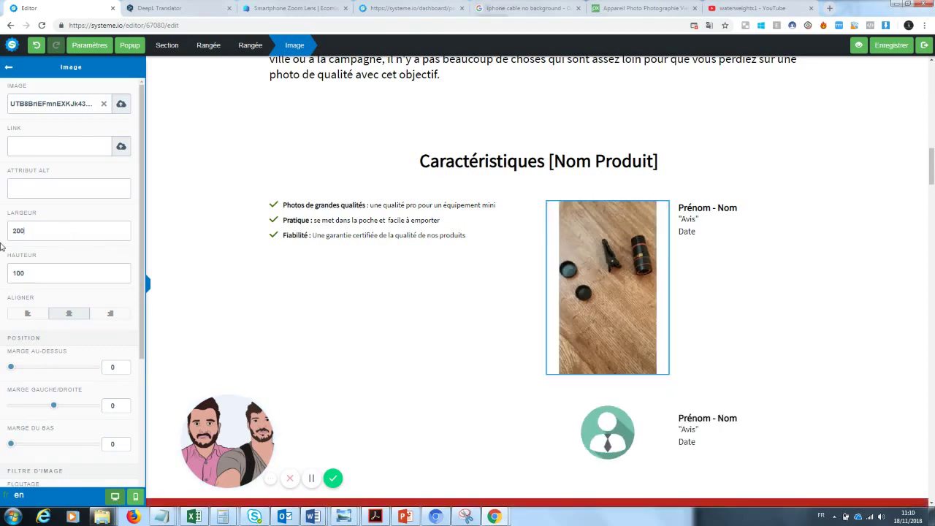
{"action": "left_click_drag", "start_coordinate": [29, 273], "coordinate": [2, 275]}
{"action": "type", "text": "200"}
{"action": "left_click_drag", "start_coordinate": [27, 272], "coordinate": [2, 278]}
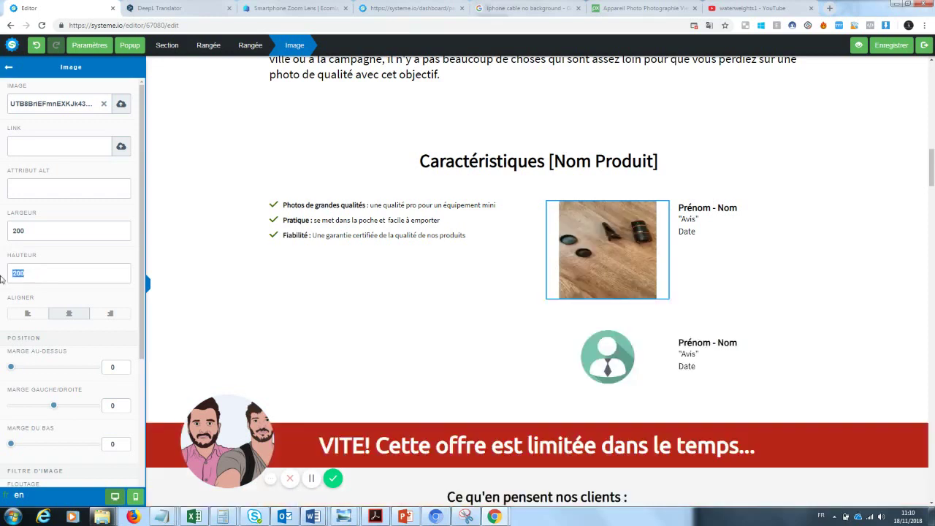
{"action": "type", "text": "300"}
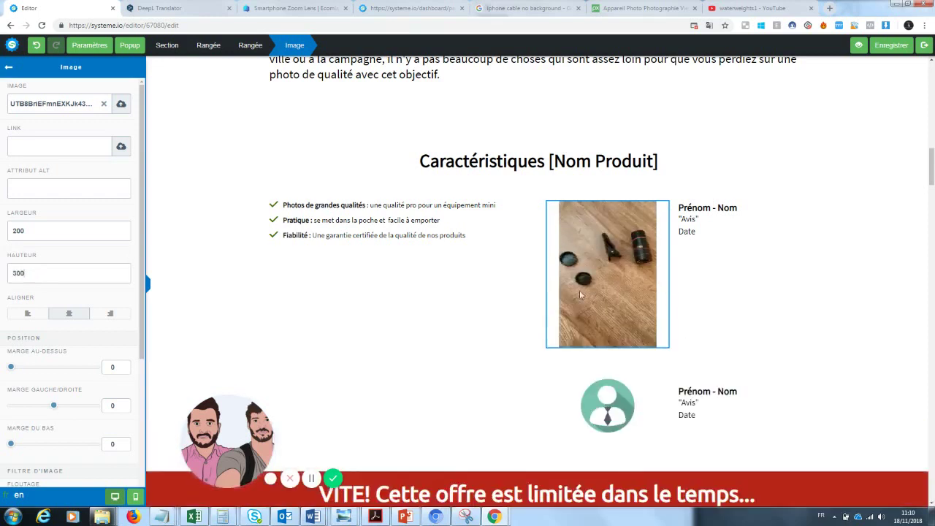
{"action": "left_click", "coordinate": [805, 283]}
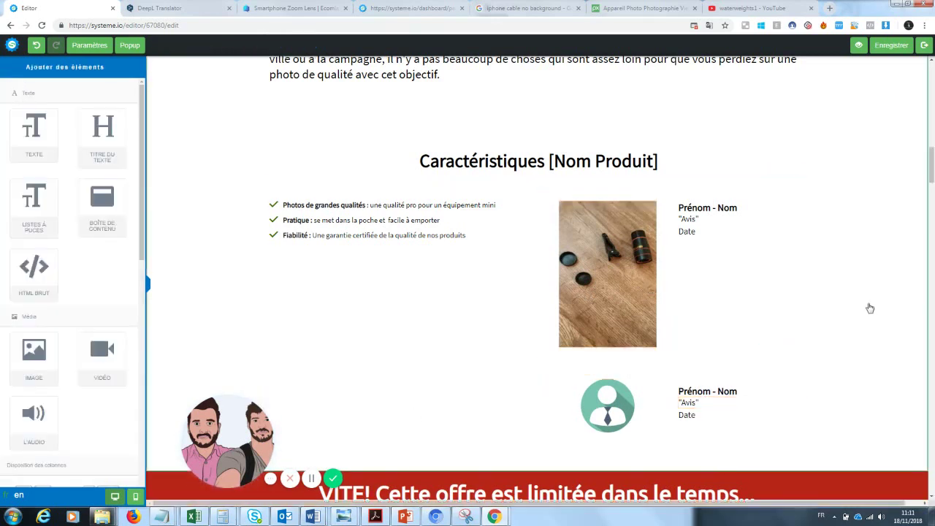
- Remove the second avatar testimonial row under the lens photo, confirming with OK
{"action": "left_click", "coordinate": [370, 286]}
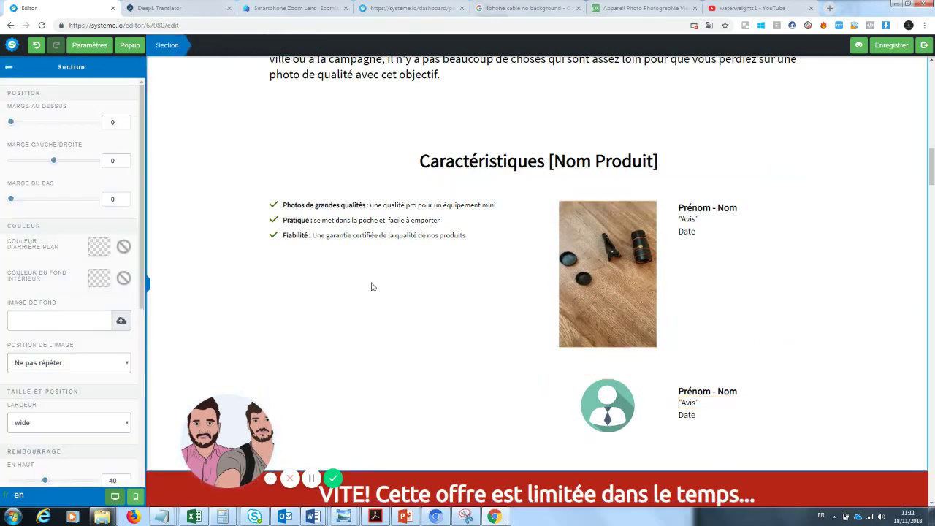
{"action": "left_click", "coordinate": [9, 67]}
{"action": "mouse_move", "coordinate": [34, 352]}
{"action": "left_mouse_down"}
{"action": "mouse_move", "coordinate": [423, 402]}
{"action": "mouse_move", "coordinate": [46, 319]}
{"action": "mouse_move", "coordinate": [34, 353]}
{"action": "left_mouse_up"}
{"action": "left_click_drag", "start_coordinate": [143, 221], "coordinate": [143, 309]}
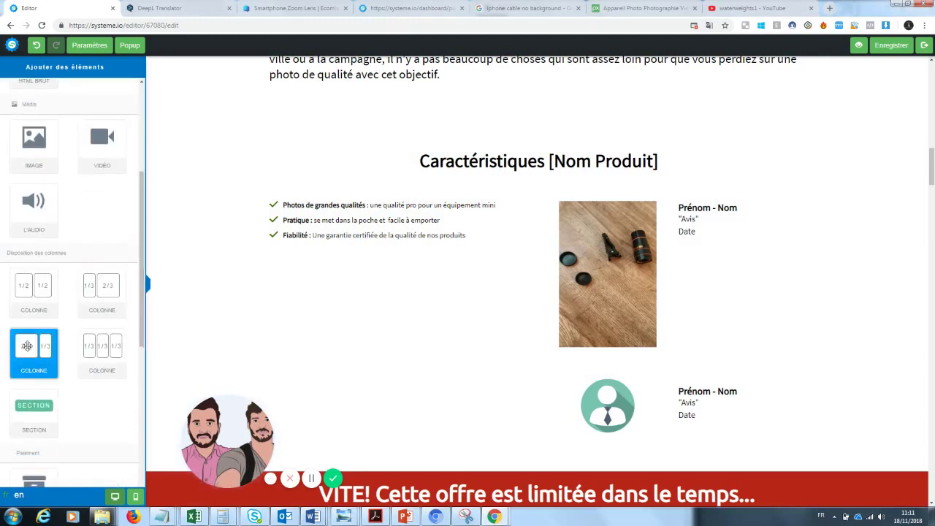
{"action": "left_click_drag", "start_coordinate": [84, 296], "coordinate": [92, 276]}
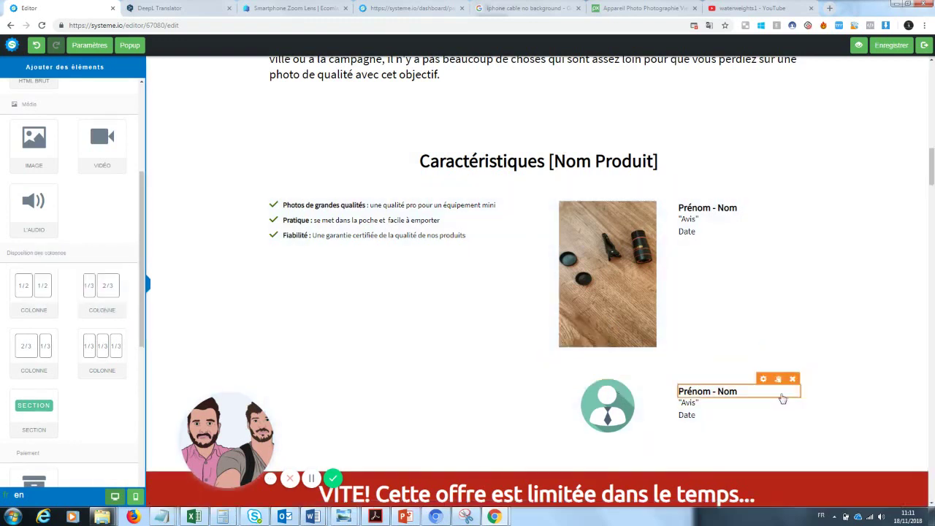
{"action": "left_click", "coordinate": [798, 351]}
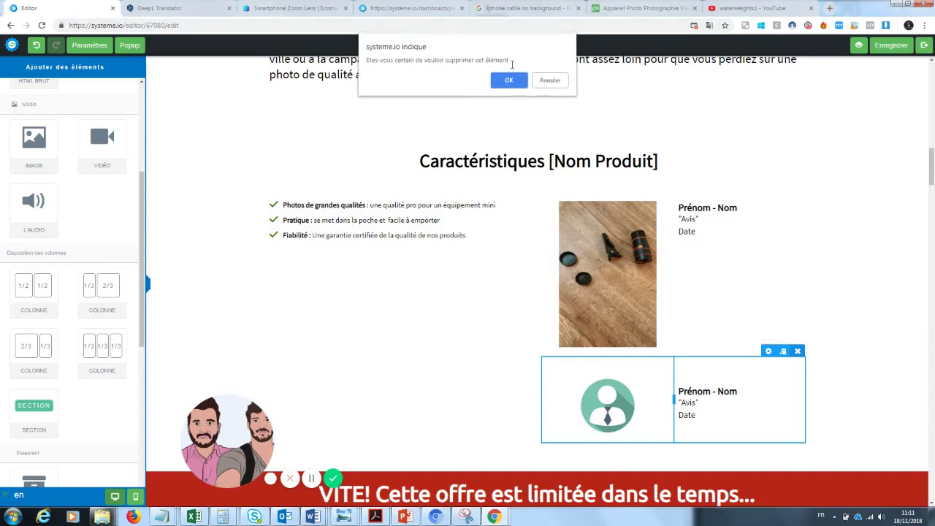
{"action": "left_click", "coordinate": [509, 79]}
- Add a 2/3-1/3 row above the red banner with the zoom lens photo in its left column
{"action": "scroll", "coordinate": [439, 292], "scroll_direction": "down", "scroll_amount": 2}
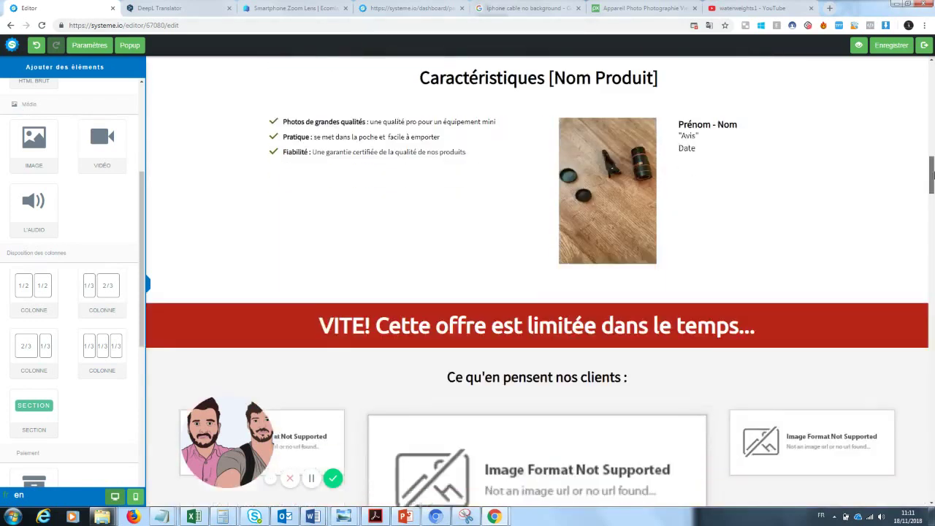
{"action": "left_click_drag", "start_coordinate": [87, 304], "coordinate": [443, 261]}
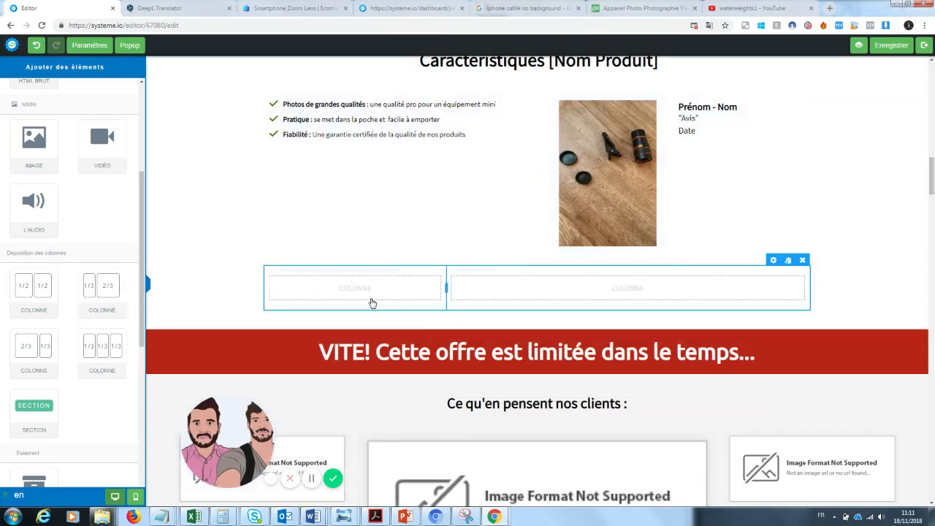
{"action": "left_click_drag", "start_coordinate": [36, 140], "coordinate": [350, 281]}
{"action": "left_click", "coordinate": [389, 314]}
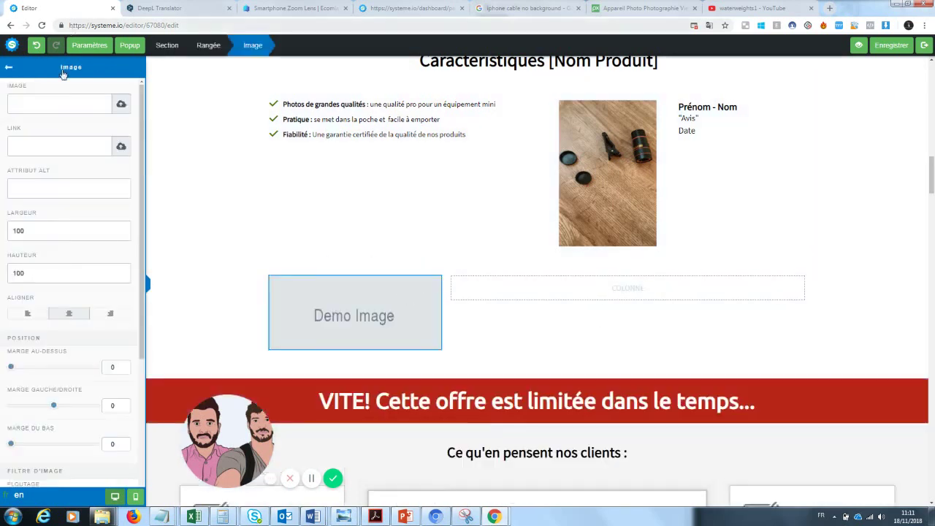
{"action": "left_click", "coordinate": [121, 104]}
{"action": "left_click", "coordinate": [477, 214]}
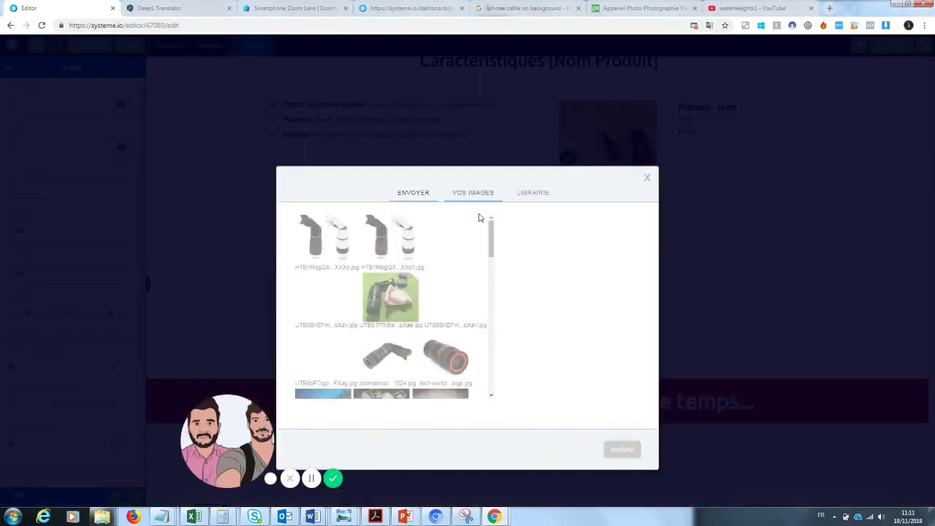
{"action": "left_click", "coordinate": [479, 315]}
{"action": "left_click", "coordinate": [614, 451]}
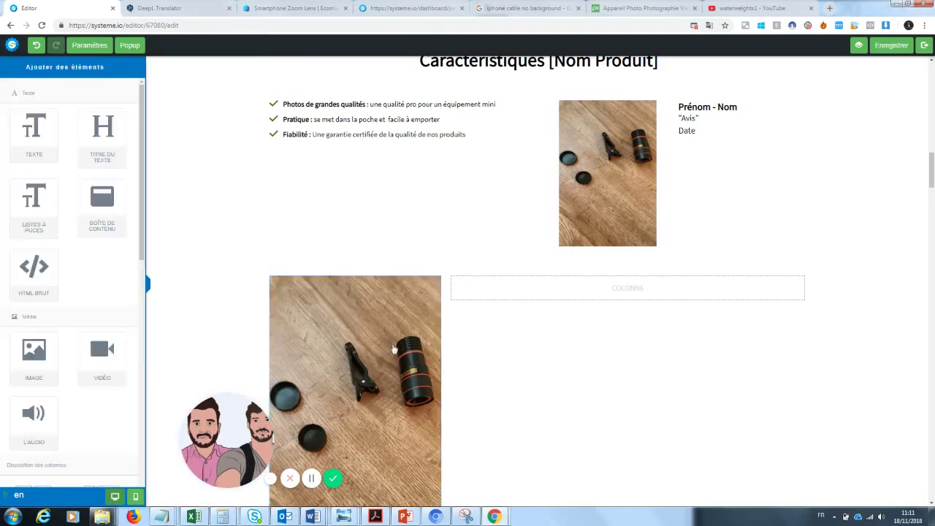
- Swap in the green-mat lens kit photo and add a text block in the empty column
{"action": "left_click", "coordinate": [370, 338]}
{"action": "left_click", "coordinate": [103, 103]}
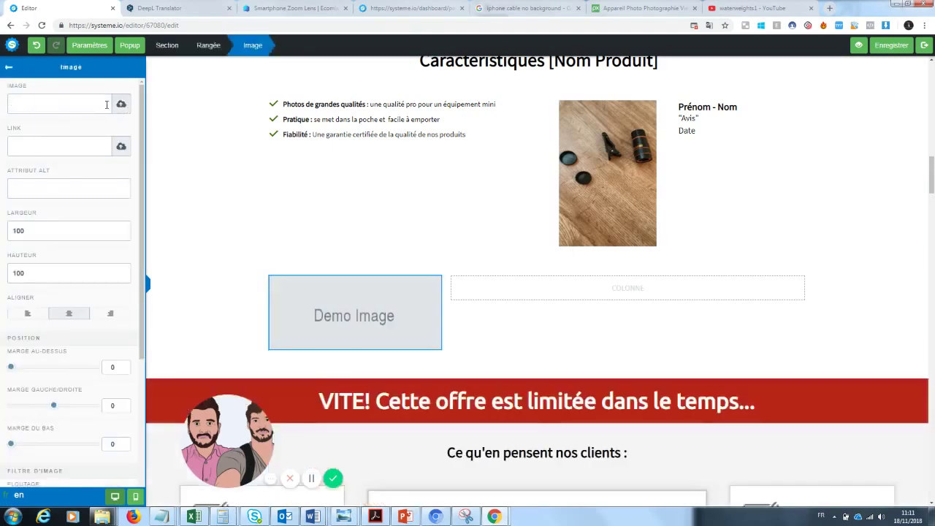
{"action": "left_click", "coordinate": [121, 103]}
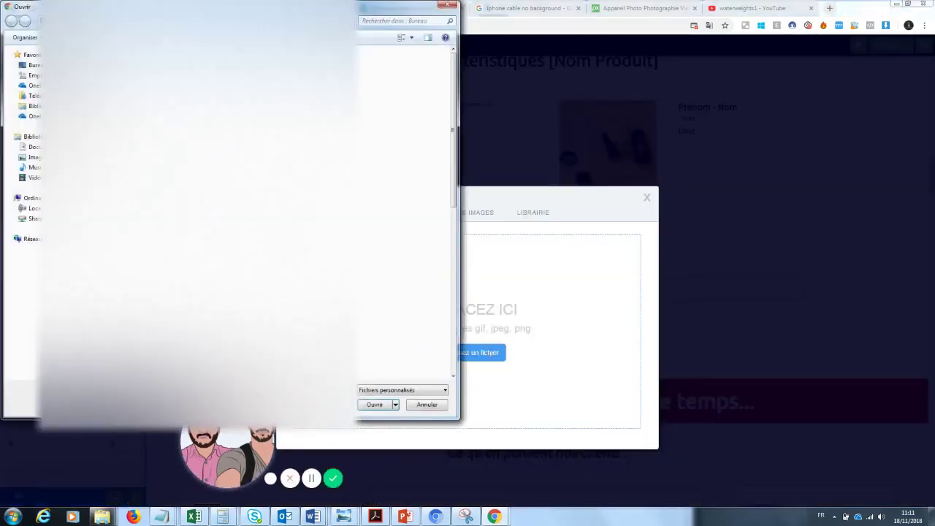
{"action": "left_click", "coordinate": [447, 8]}
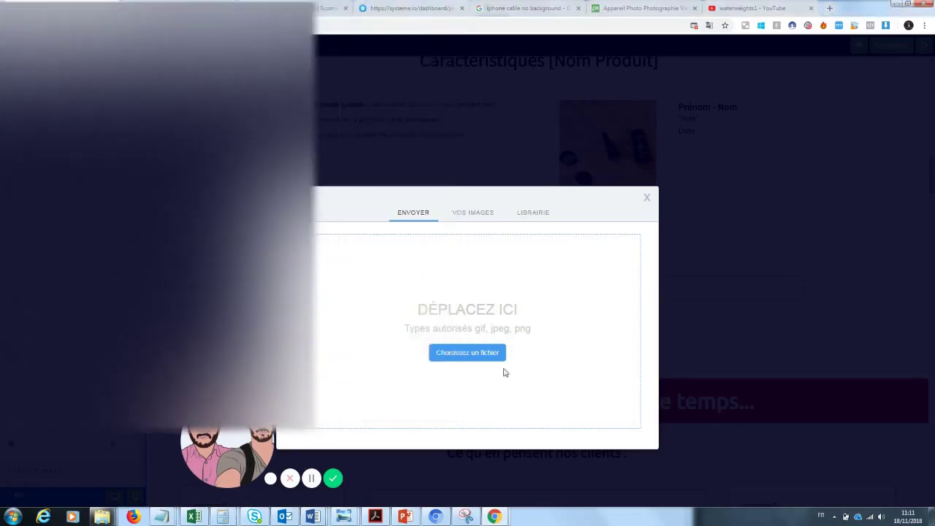
{"action": "left_click", "coordinate": [476, 211]}
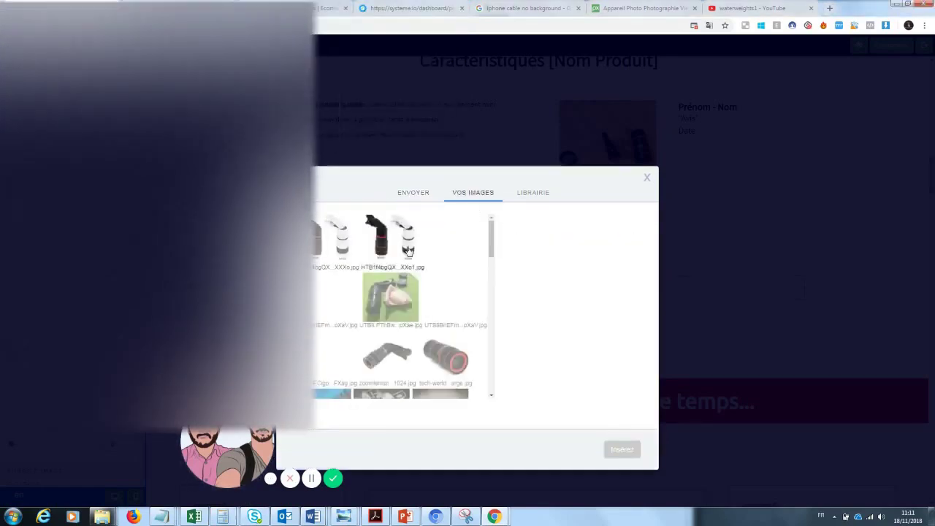
{"action": "left_click", "coordinate": [411, 298]}
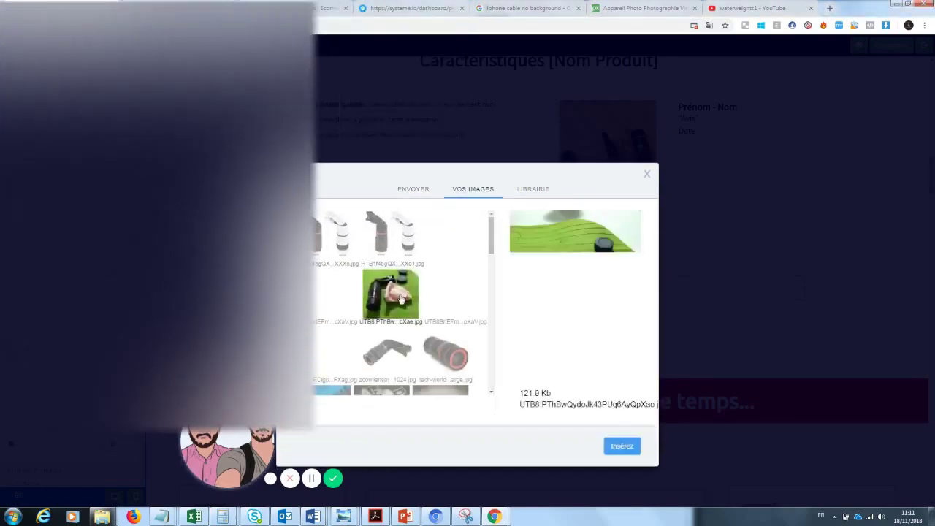
{"action": "left_click", "coordinate": [620, 447]}
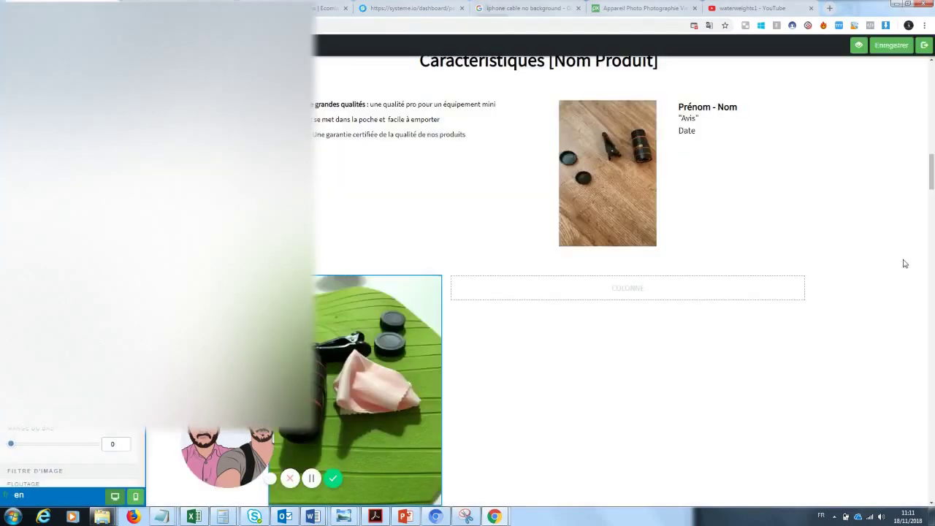
{"action": "left_click", "coordinate": [590, 294]}
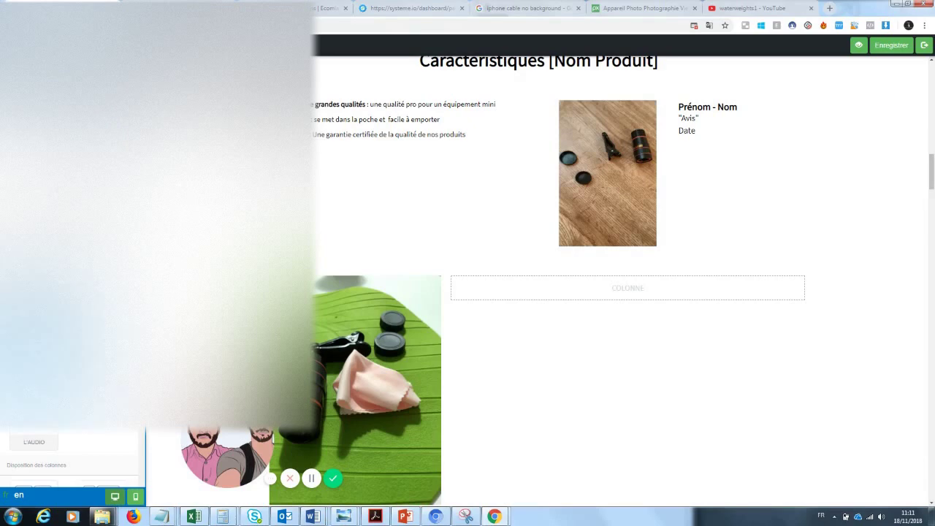
{"action": "left_click_drag", "start_coordinate": [434, 286], "coordinate": [601, 292]}
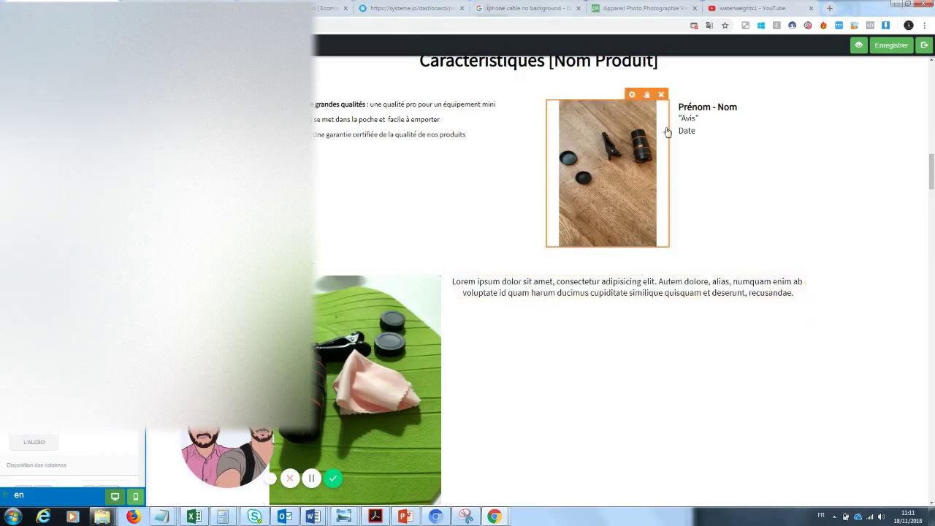
- Replace the Prénom - Nom placeholder with a reviewer's full name
{"action": "left_click", "coordinate": [686, 118]}
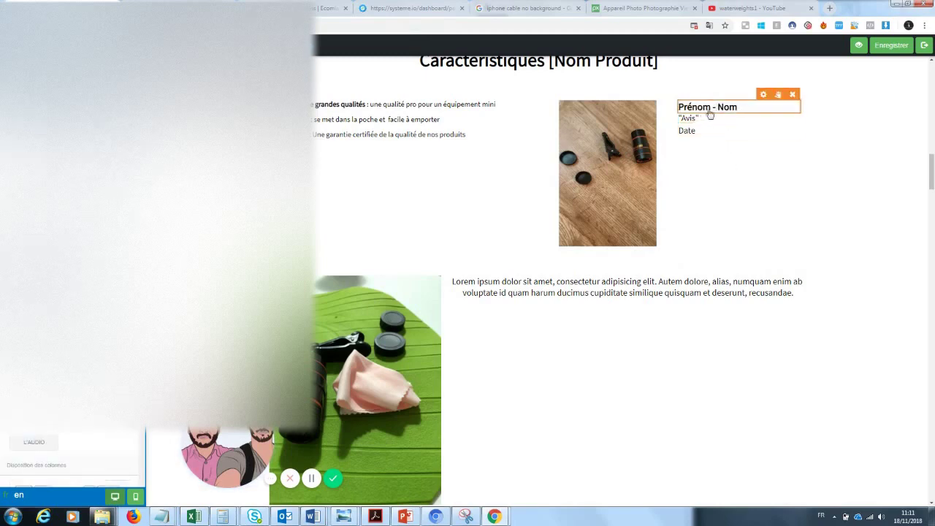
{"action": "left_click", "coordinate": [731, 107]}
{"action": "left_click_drag", "start_coordinate": [737, 107], "coordinate": [612, 117]}
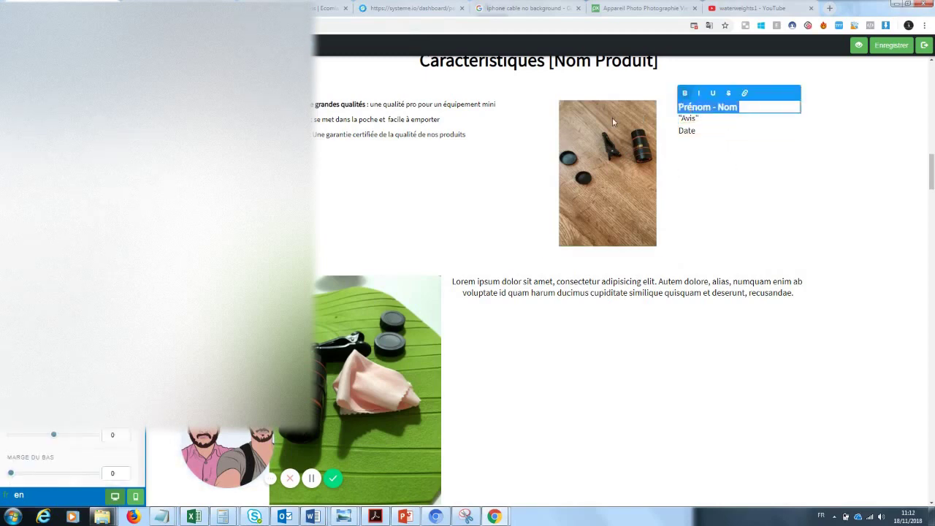
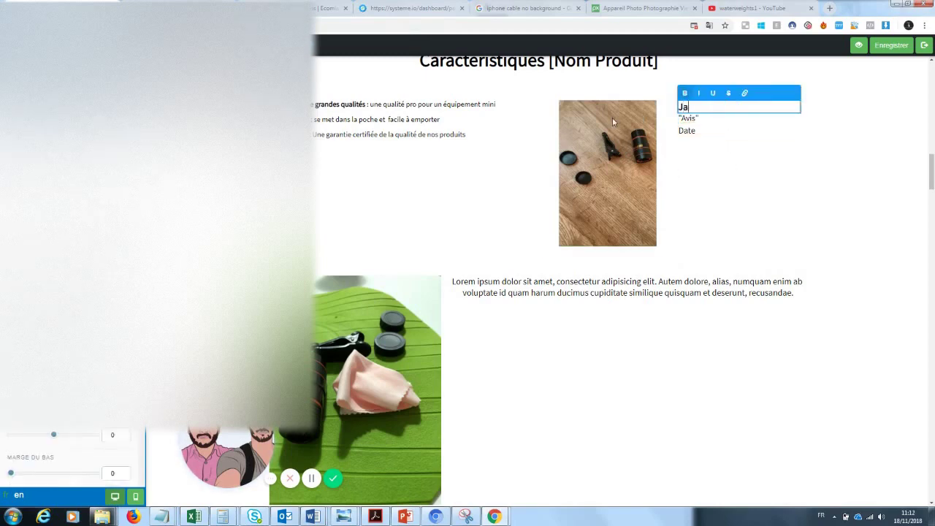
{"action": "left_click", "coordinate": [682, 122]}
- Replace the Avis placeholder with 'Produit arrivé sans emcombre, je suis très satisfait.'
{"action": "left_click", "coordinate": [700, 121]}
{"action": "left_click_drag", "start_coordinate": [699, 119], "coordinate": [680, 119]}
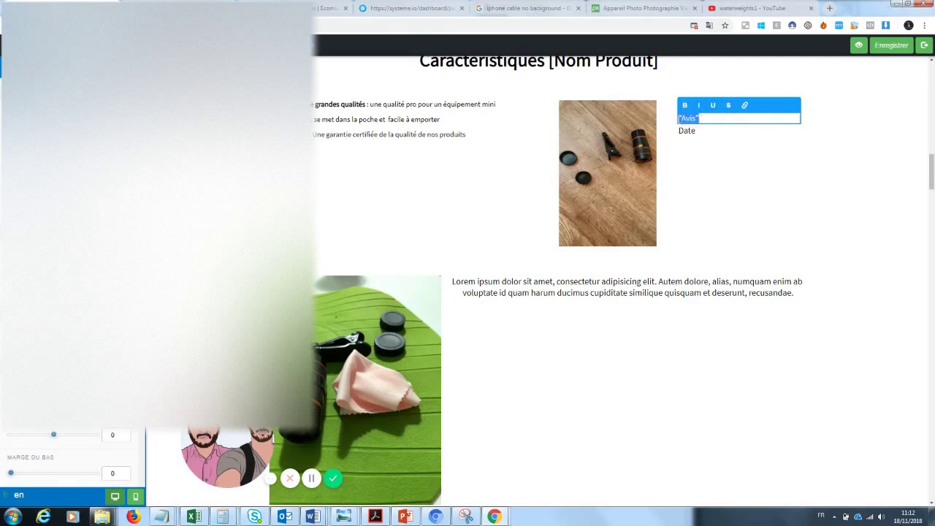
{"action": "type", "text": "Produit arrivé sans emcombre,"}
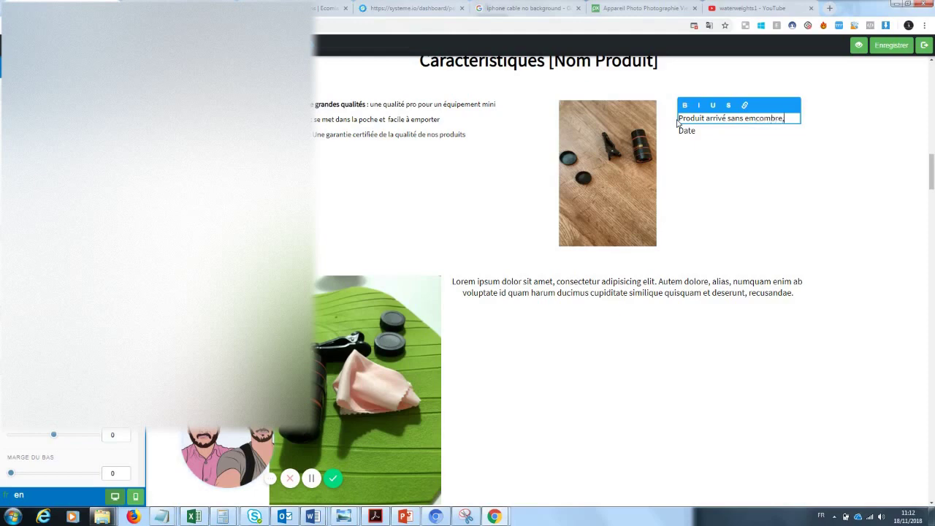
{"action": "type", "text": "je suis très satisfait."}
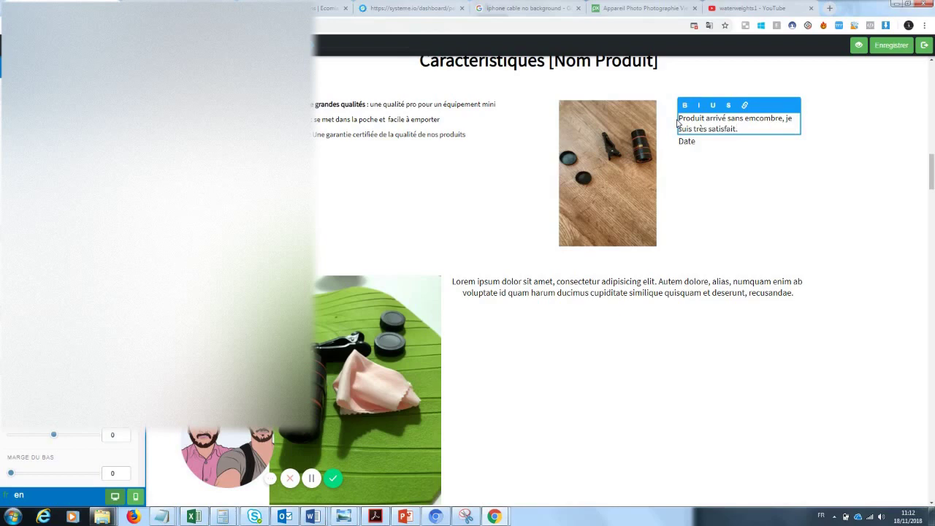
{"action": "left_click", "coordinate": [703, 161]}
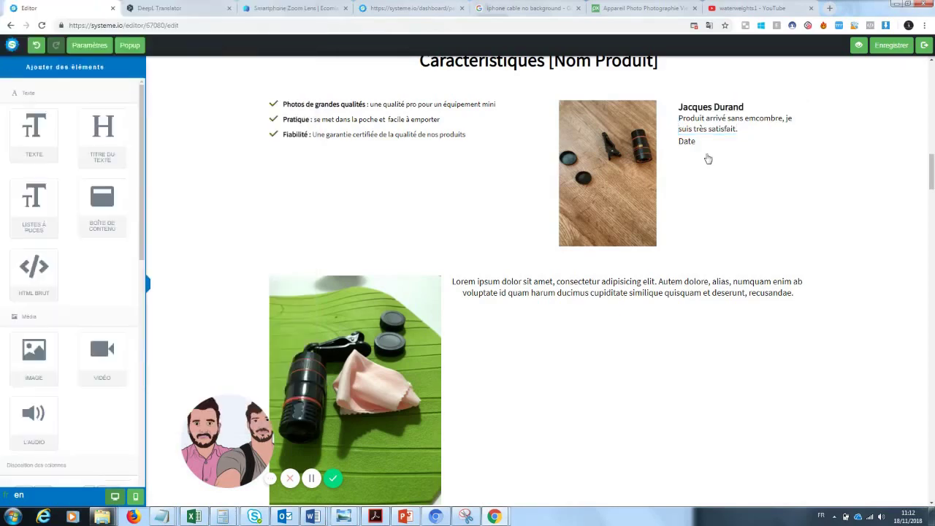
- Add 18 of top spacing above the review comment
{"action": "left_click", "coordinate": [728, 127]}
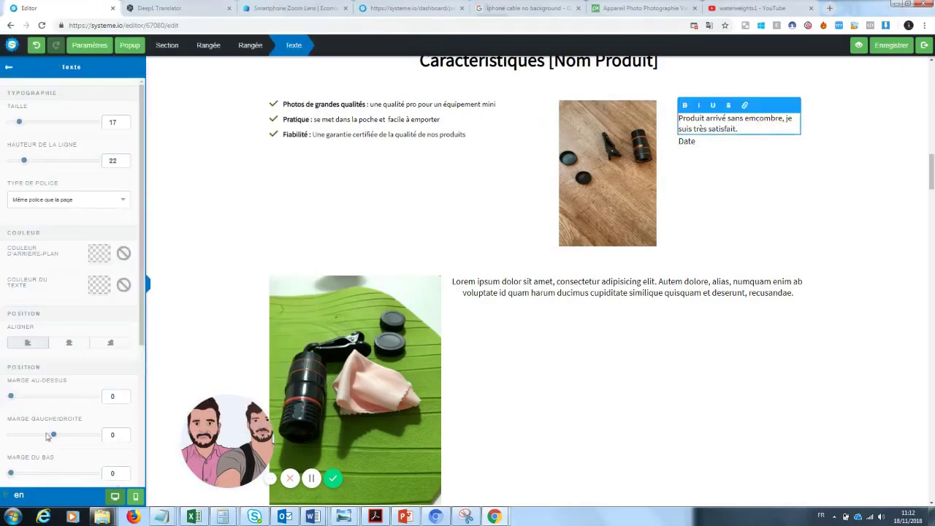
{"action": "left_click_drag", "start_coordinate": [20, 473], "coordinate": [28, 472]}
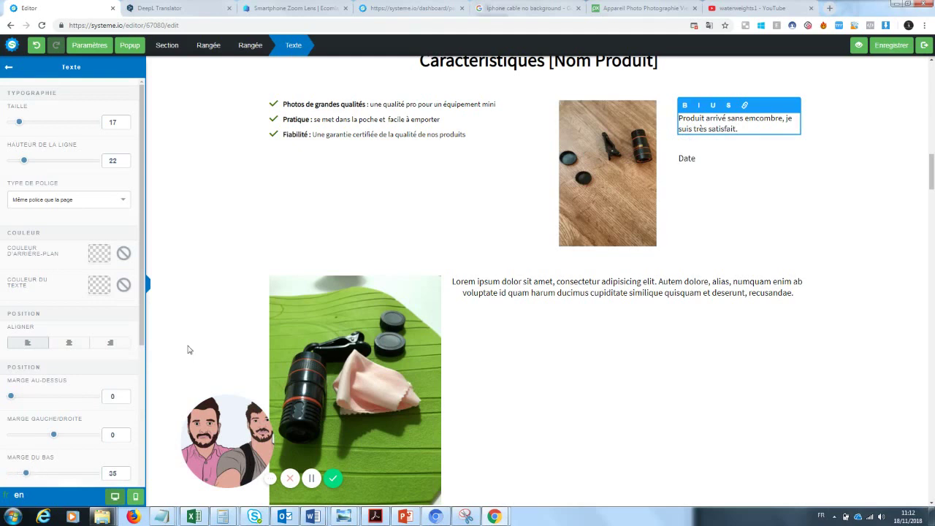
{"action": "scroll", "coordinate": [61, 377], "scroll_direction": "down", "scroll_amount": 1}
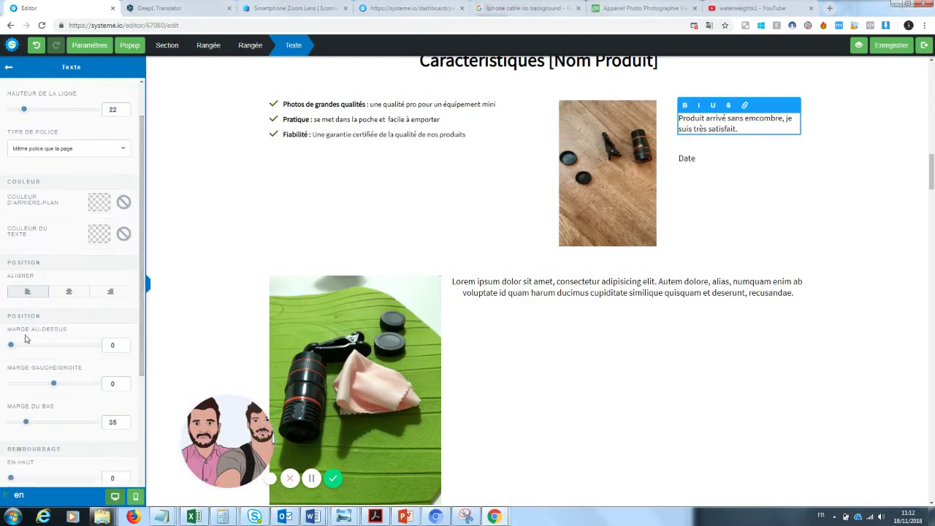
{"action": "left_click_drag", "start_coordinate": [11, 349], "coordinate": [18, 349]}
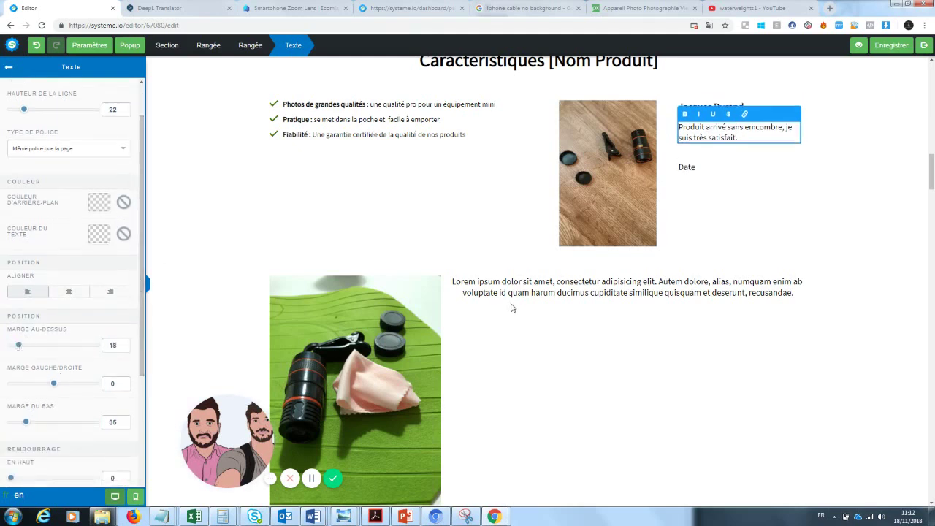
{"action": "left_click", "coordinate": [797, 187]}
- Replace the Date placeholder with '12 juin 2018'
{"action": "left_click", "coordinate": [698, 167]}
{"action": "left_click_drag", "start_coordinate": [701, 167], "coordinate": [670, 174]}
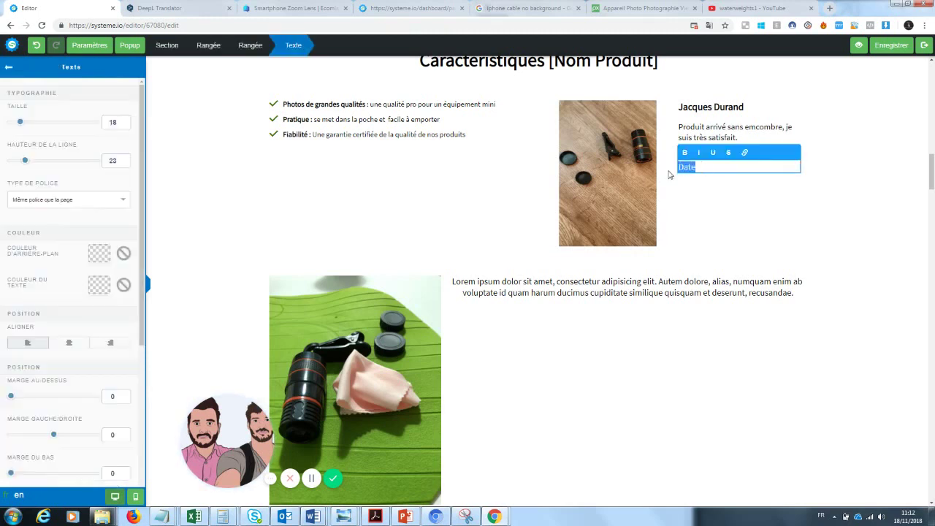
{"action": "key", "text": "BackSpace"}
{"action": "left_click", "coordinate": [920, 187]}
{"action": "left_click", "coordinate": [711, 167]}
{"action": "type", "text": "12 juin 2018"}
{"action": "left_click", "coordinate": [726, 197]}
- Rewrite the heading as 'Pourquoi notre zoom Photo va changer votre manière de prendre des photos ?'
{"action": "scroll", "coordinate": [891, 198], "scroll_direction": "up", "scroll_amount": 4}
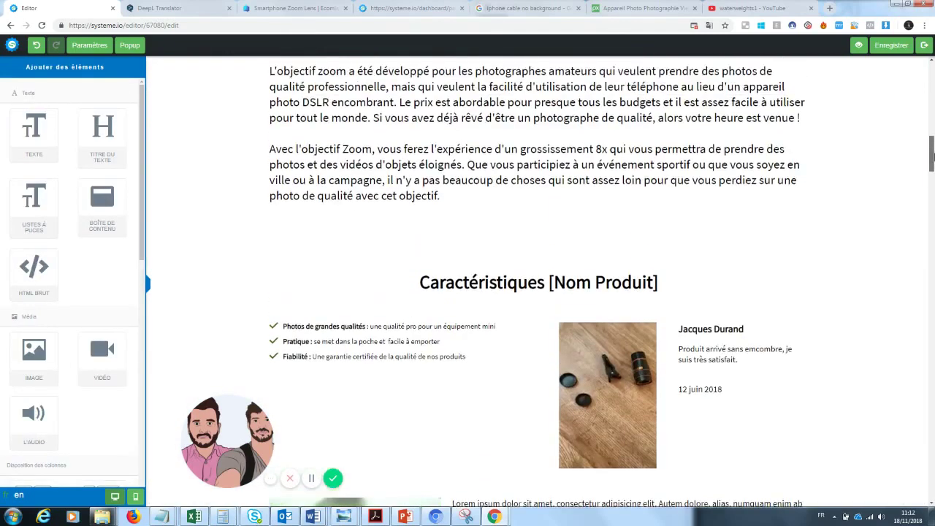
{"action": "scroll", "coordinate": [533, 252], "scroll_direction": "down", "scroll_amount": 2}
{"action": "left_click", "coordinate": [533, 248]}
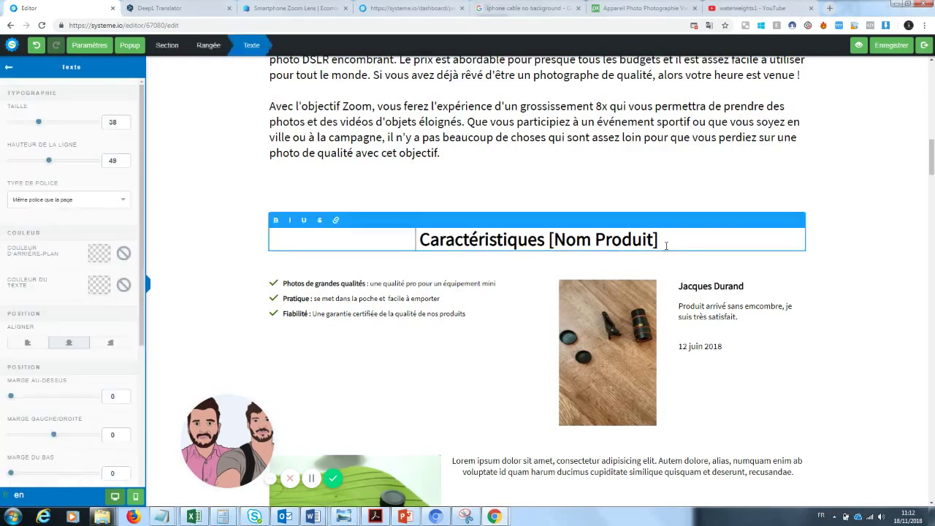
{"action": "left_click_drag", "start_coordinate": [659, 239], "coordinate": [407, 234]}
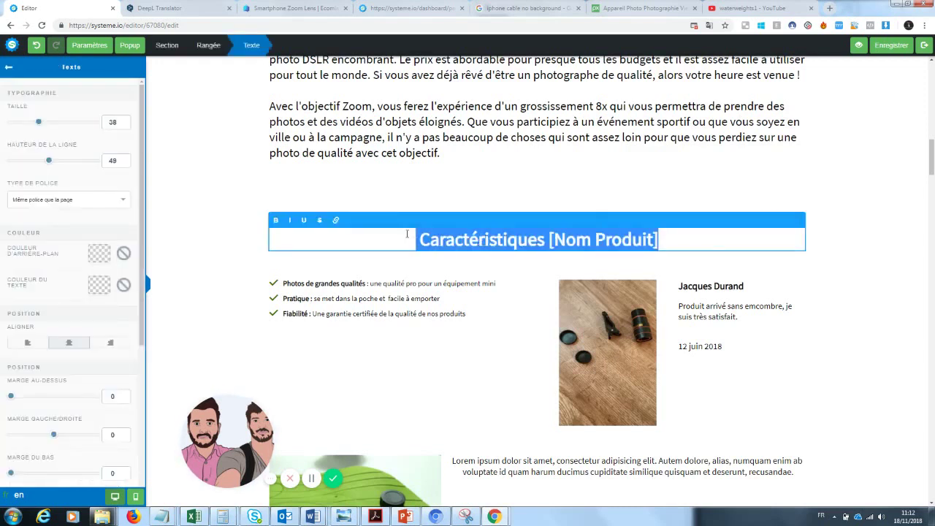
{"action": "type", "text": "Pourquoi le"}
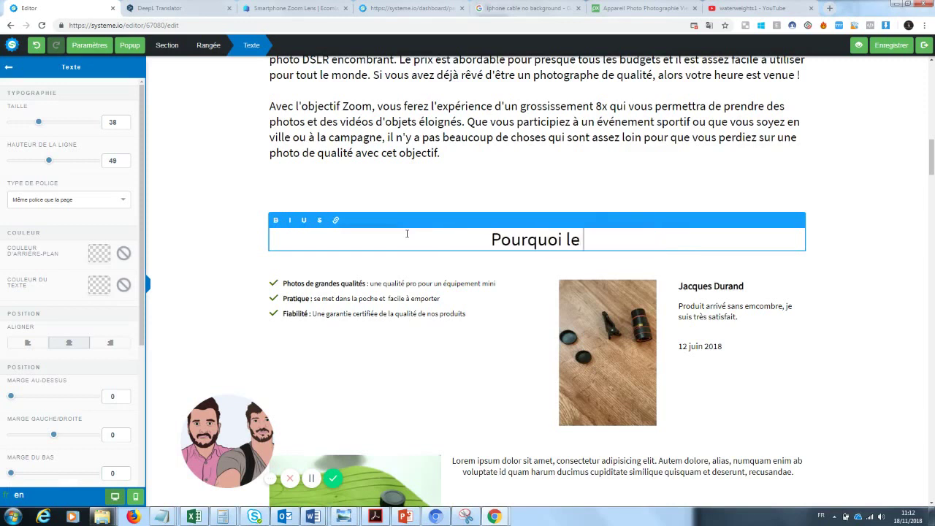
{"action": "key", "text": "BackSpace"}
{"action": "key", "text": "BackSpace"}
{"action": "type", "text": "e zoom"}
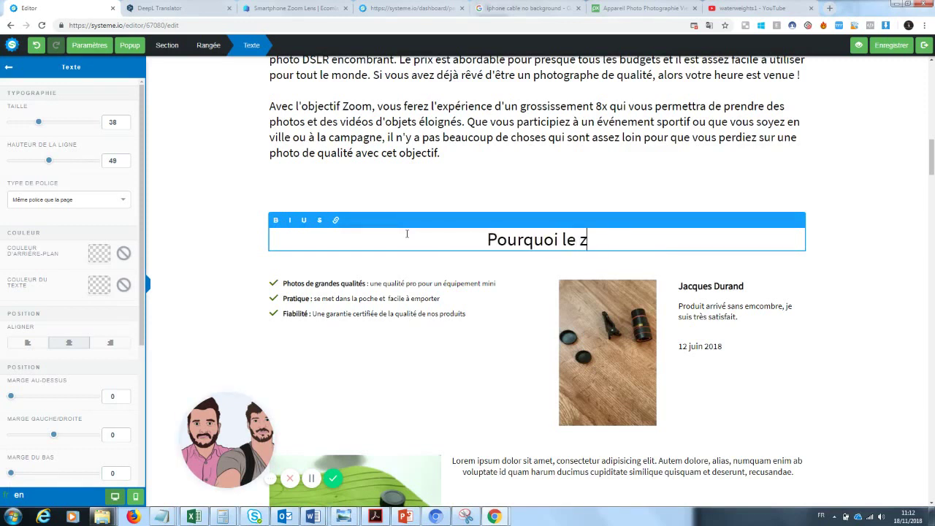
{"action": "key", "text": "BackSpace"}
{"action": "key", "text": "BackSpace"}
{"action": "key", "text": "BackSpace"}
{"action": "key", "text": "BackSpace"}
{"action": "key", "text": "BackSpace"}
{"action": "key", "text": "BackSpace"}
{"action": "key", "text": "BackSpace"}
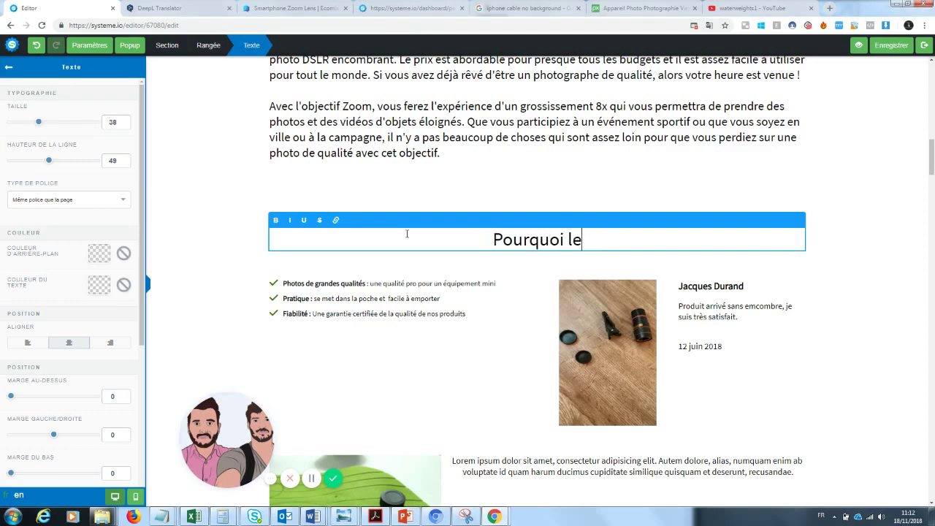
{"action": "type", "text": "notre zo"}
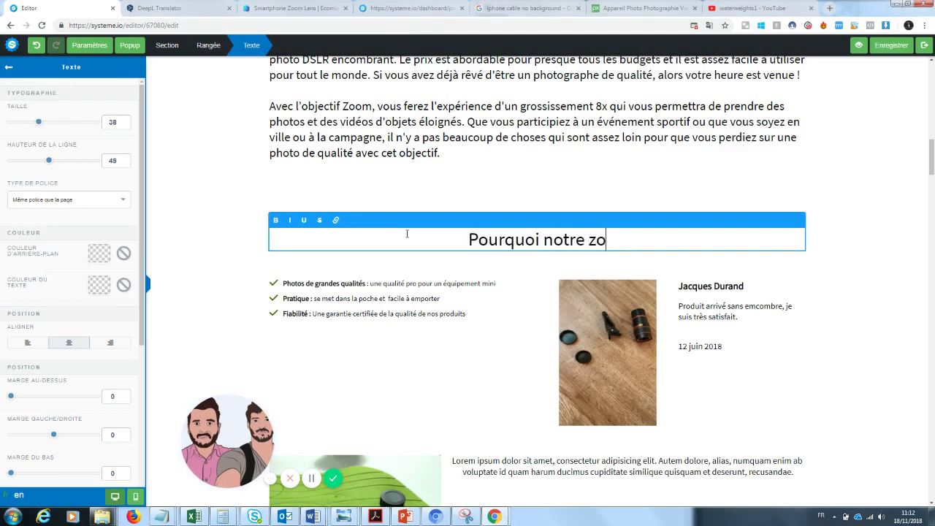
{"action": "type", "text": "om Photo va"}
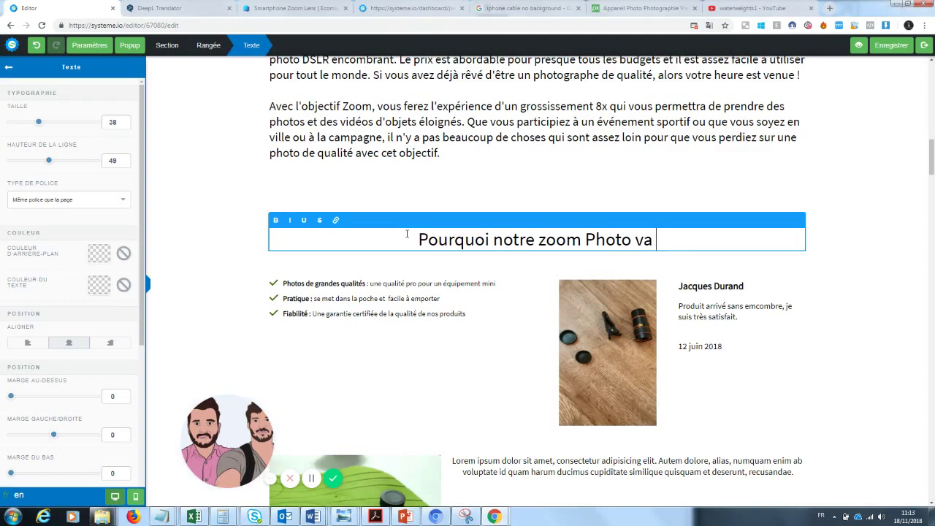
{"action": "type", "text": " c"}
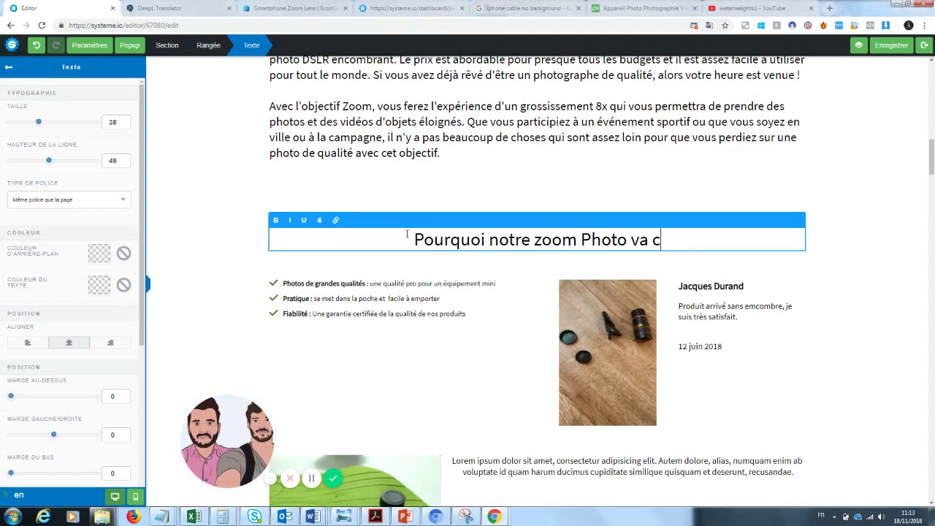
{"action": "type", "text": "hanger votr"}
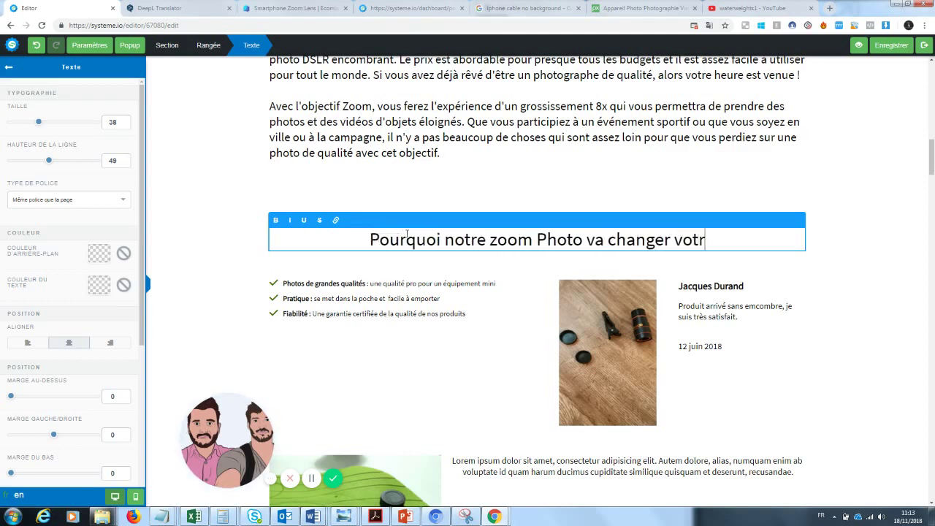
{"action": "type", "text": "e manière de pr"}
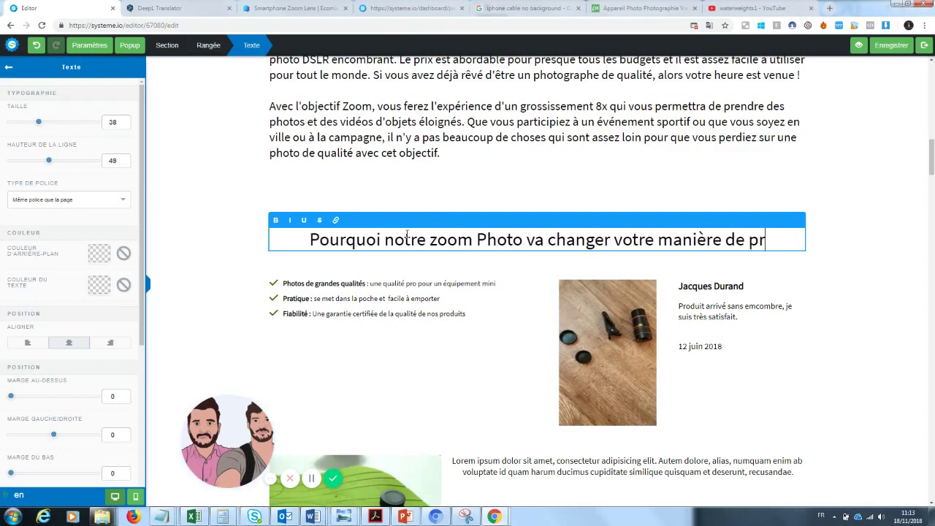
{"action": "type", "text": "endre de sphotos "}
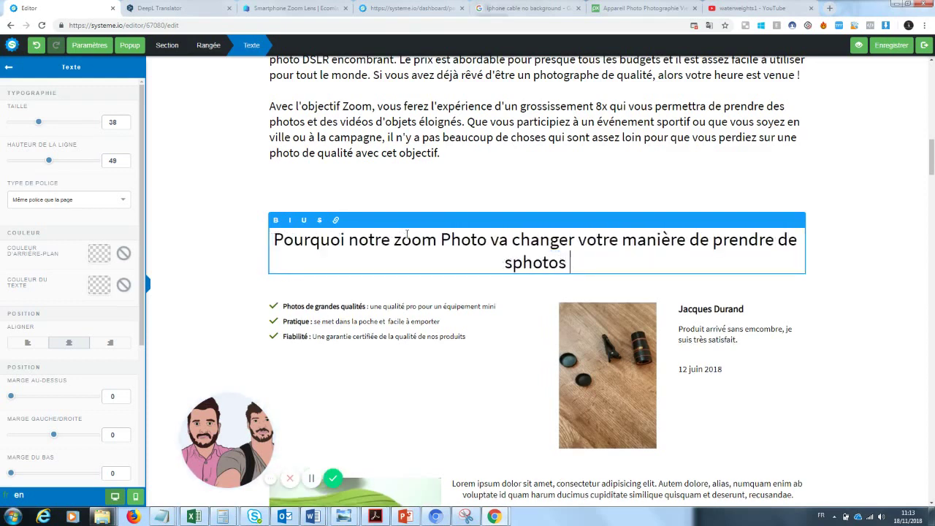
{"action": "type", "text": "?"}
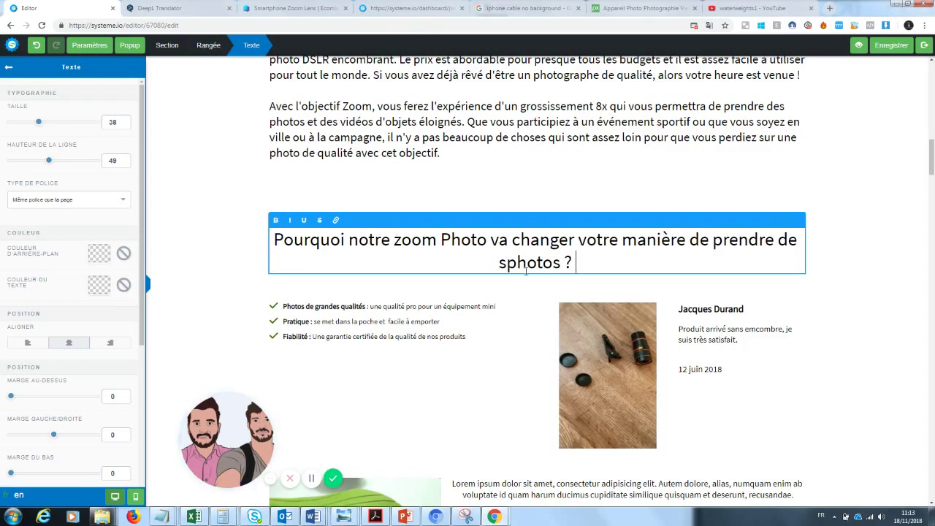
{"action": "key", "text": "BackSpace"}
{"action": "key", "text": "BackSpace"}
{"action": "type", "text": "s"}
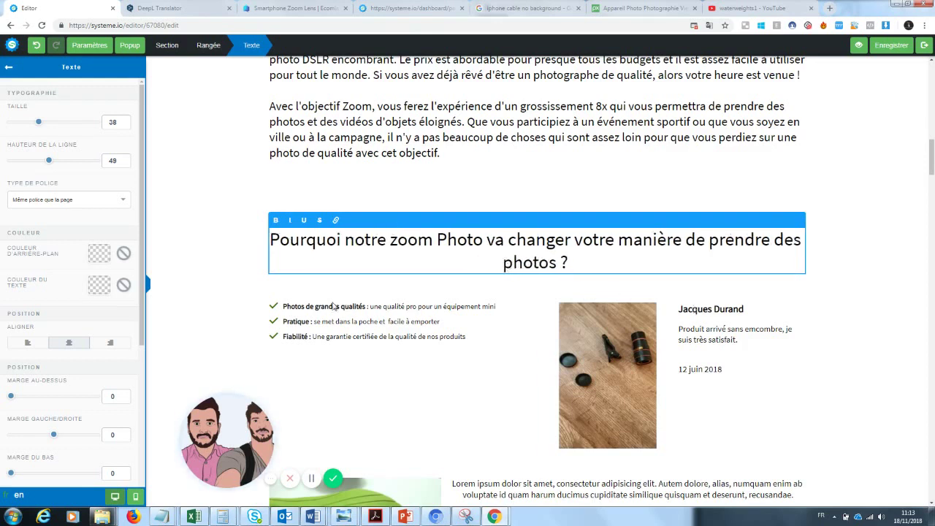
- Try a line break before 'votre', then remove it so the heading reflows
{"action": "left_click_drag", "start_coordinate": [589, 266], "coordinate": [504, 265]}
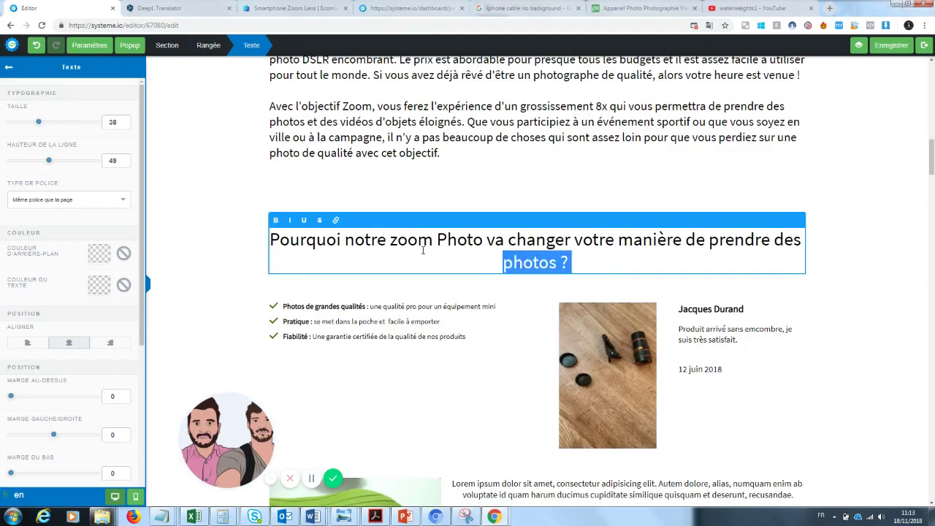
{"action": "left_click", "coordinate": [256, 255]}
{"action": "left_click", "coordinate": [574, 265]}
{"action": "left_click", "coordinate": [576, 262]}
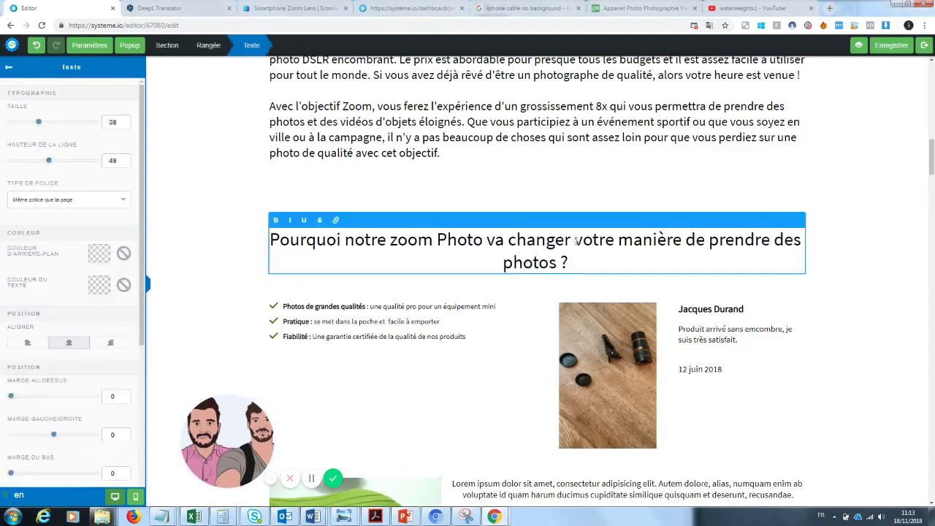
{"action": "left_click", "coordinate": [575, 239]}
{"action": "key", "text": "Return"}
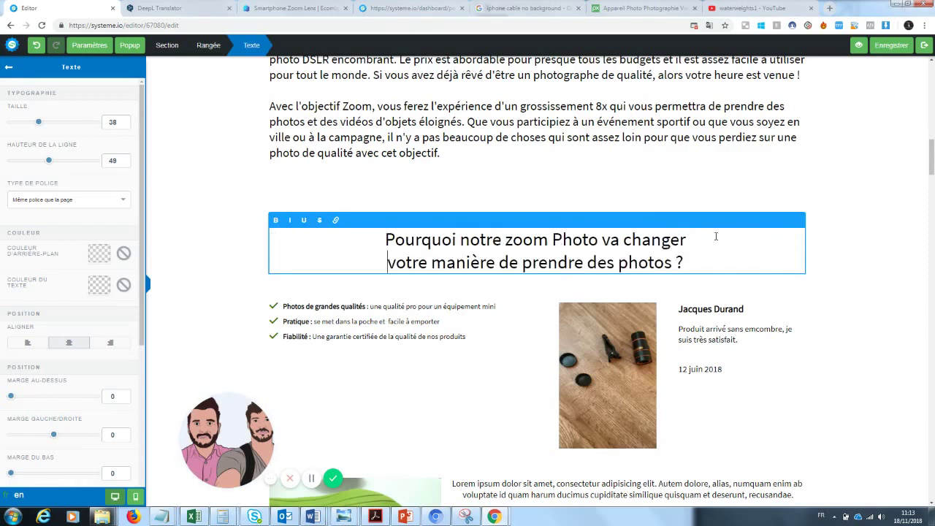
{"action": "left_click", "coordinate": [818, 269]}
{"action": "left_click", "coordinate": [690, 262]}
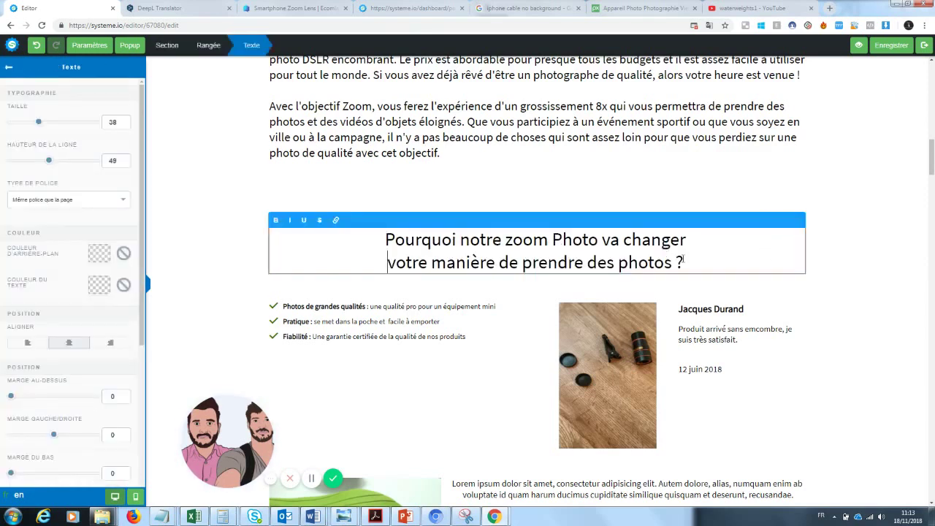
{"action": "left_click_drag", "start_coordinate": [689, 262], "coordinate": [387, 238]}
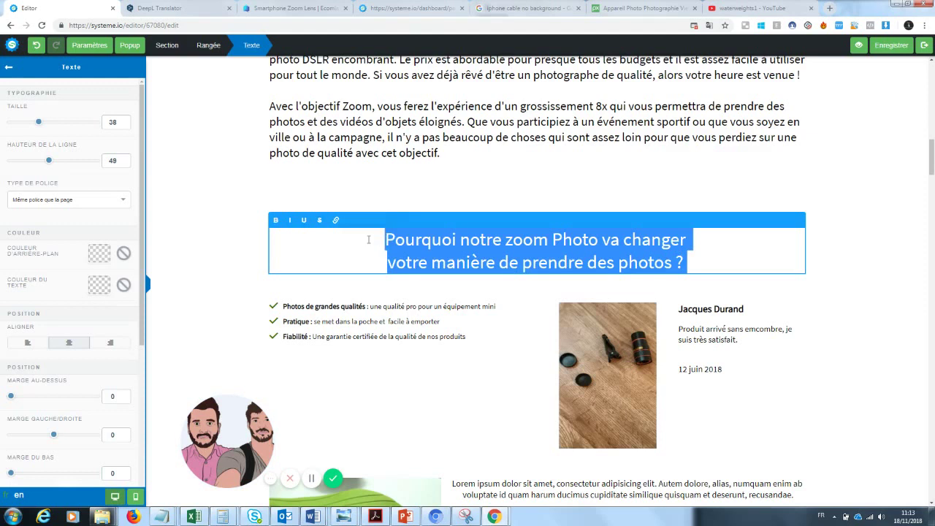
{"action": "left_click", "coordinate": [391, 263]}
{"action": "key", "text": "BackSpace"}
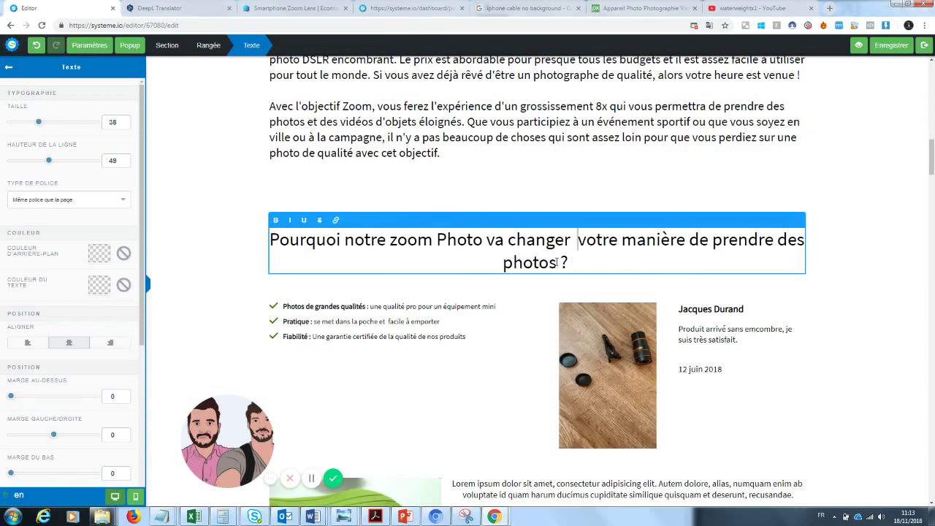
- Underline the word 'changer' in the heading
{"action": "left_click_drag", "start_coordinate": [571, 239], "coordinate": [483, 241]}
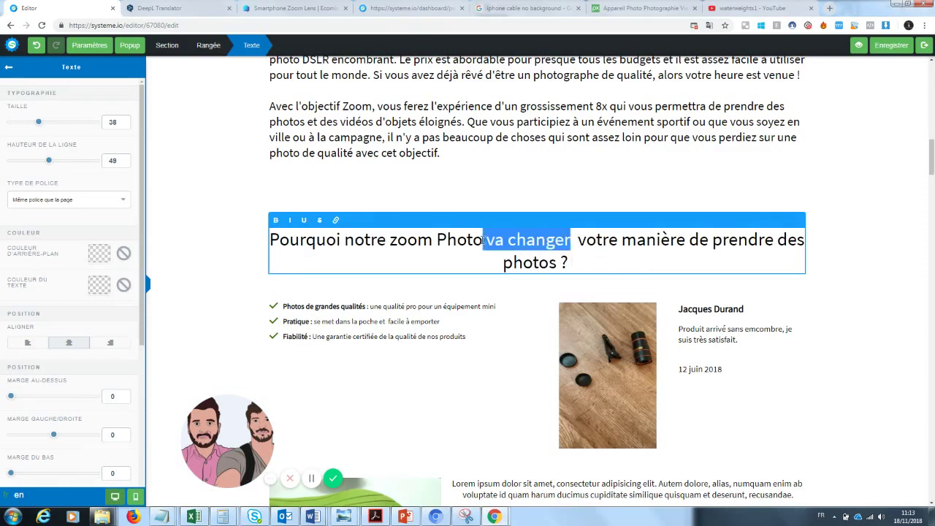
{"action": "left_click_drag", "start_coordinate": [572, 240], "coordinate": [509, 243]}
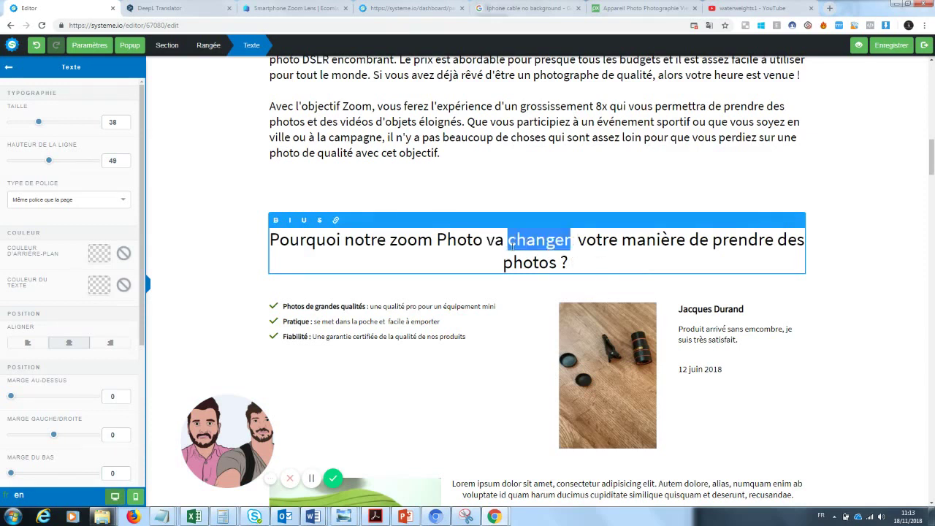
{"action": "left_click", "coordinate": [304, 221]}
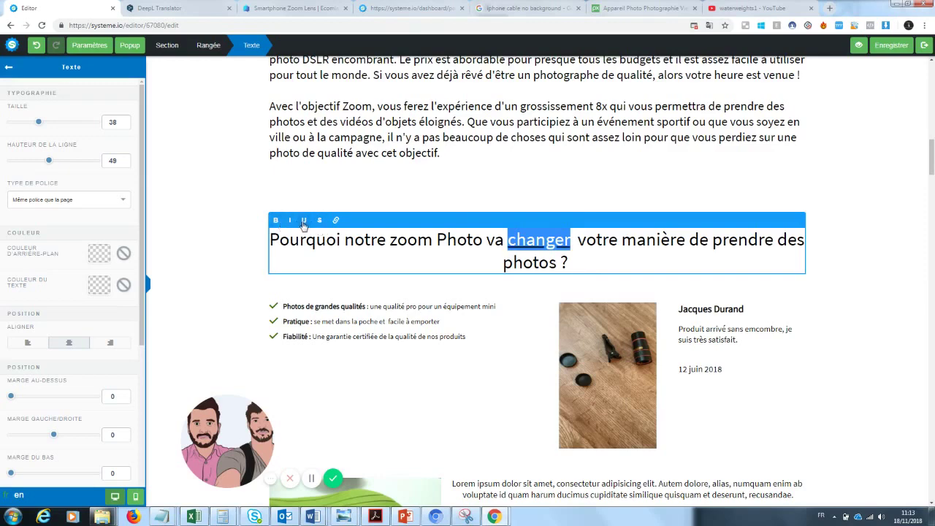
{"action": "left_click", "coordinate": [236, 249]}
{"action": "scroll", "coordinate": [824, 129], "scroll_direction": "down", "scroll_amount": 5}
{"action": "scroll", "coordinate": [932, 155], "scroll_direction": "up", "scroll_amount": 3}
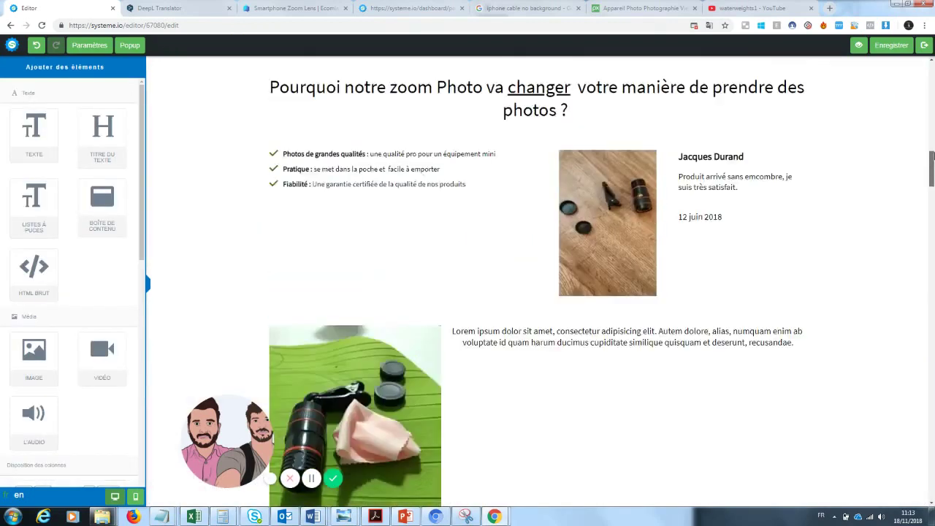
- Scroll down to the red 'VITE!' banner and the 'Ce qu'en pensent nos clients' section
{"action": "scroll", "coordinate": [933, 155], "scroll_direction": "up", "scroll_amount": 6}
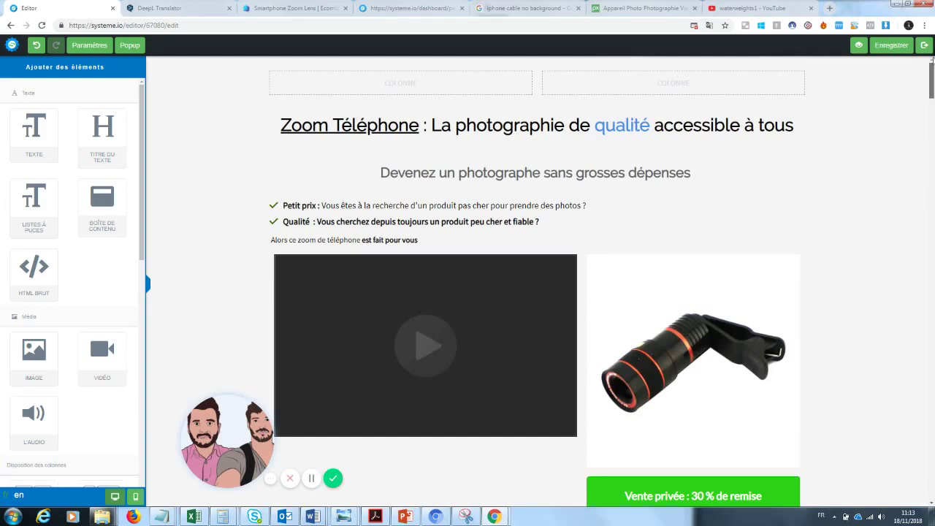
{"action": "left_click_drag", "start_coordinate": [932, 65], "coordinate": [928, 168]}
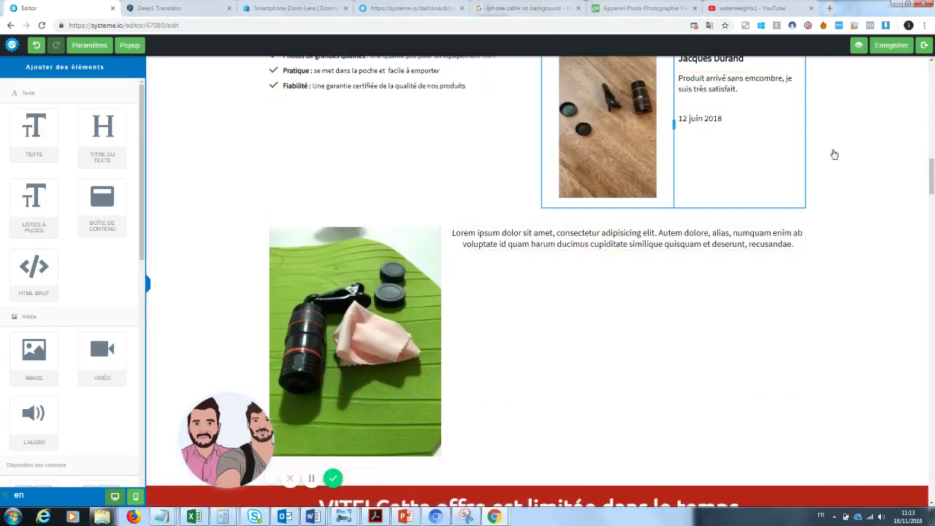
{"action": "left_click_drag", "start_coordinate": [930, 180], "coordinate": [932, 216]}
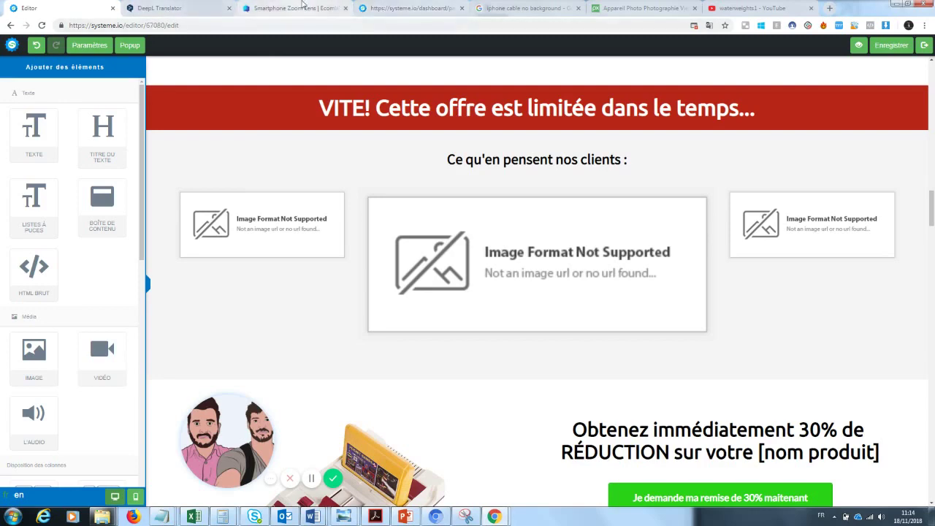
{"action": "left_click", "coordinate": [295, 8]}
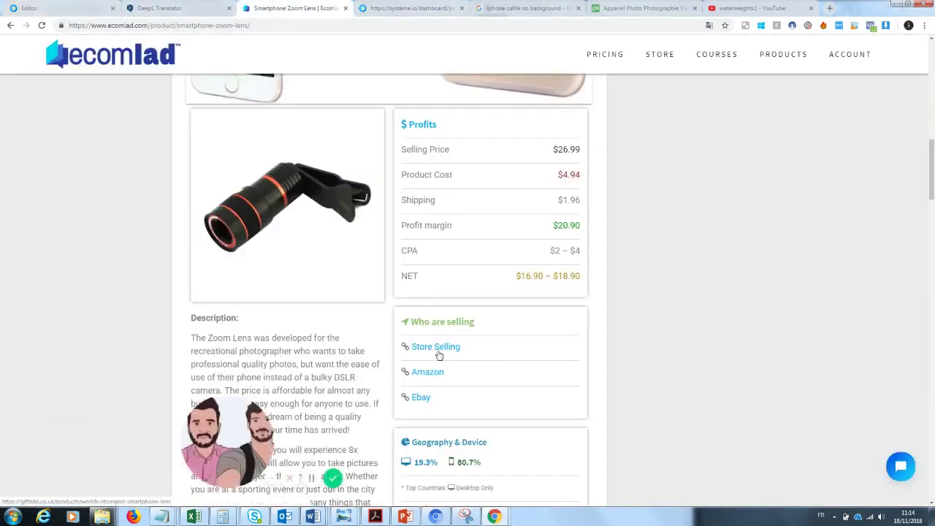
- Open the GiftBite Nano Zoom product page, look over its 38 reviews, and return to the editor
{"action": "left_click", "coordinate": [438, 352]}
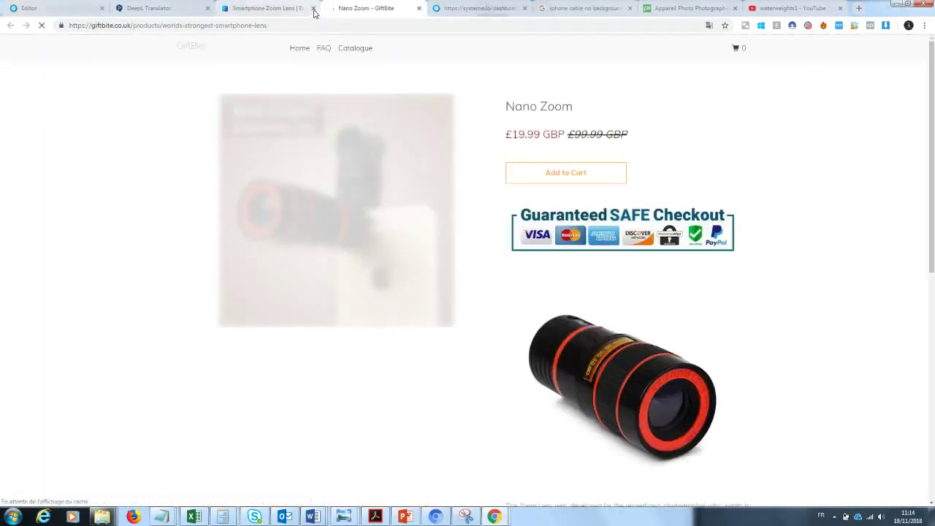
{"action": "scroll", "coordinate": [932, 307], "scroll_direction": "down", "scroll_amount": 15}
{"action": "scroll", "coordinate": [933, 307], "scroll_direction": "down", "scroll_amount": 1}
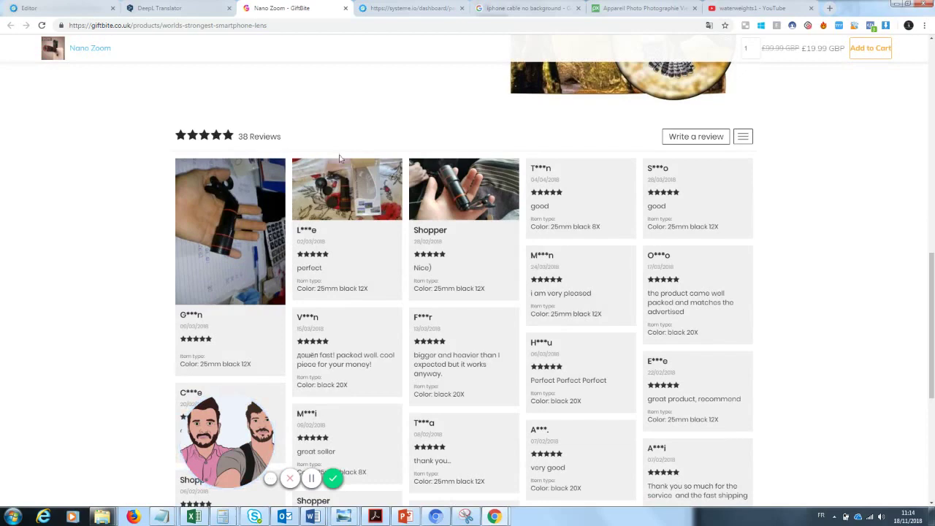
{"action": "left_click", "coordinate": [93, 5]}
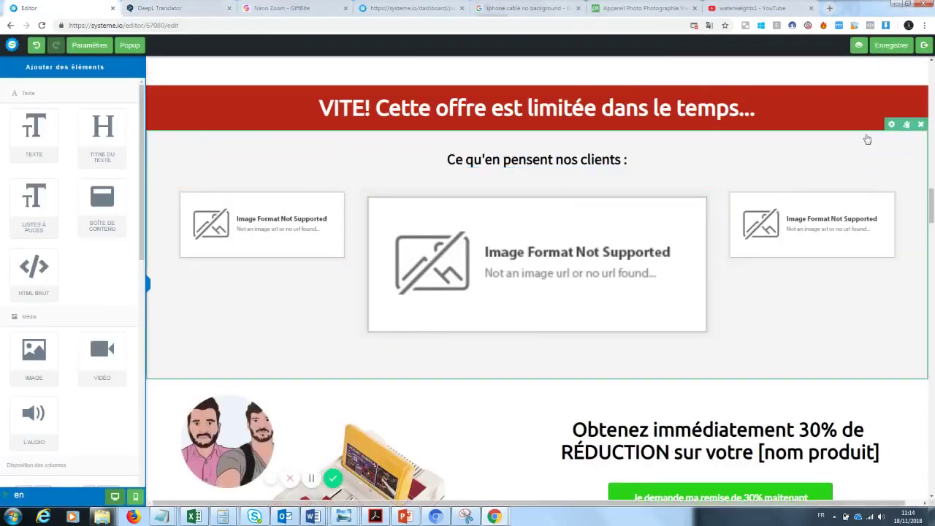
- Replace [nom produit] with 'Zoom' in the offer line under the discount button
{"action": "left_click_drag", "start_coordinate": [924, 191], "coordinate": [930, 220]}
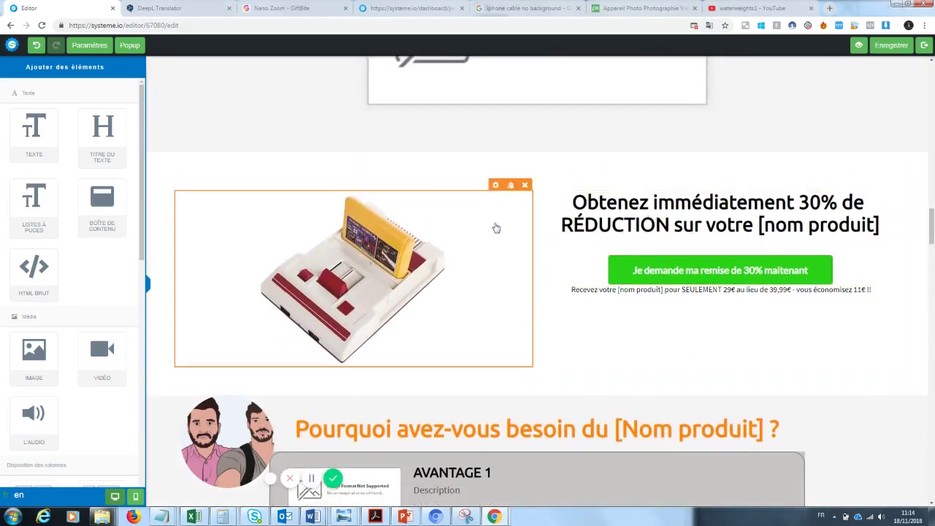
{"action": "left_click", "coordinate": [617, 292]}
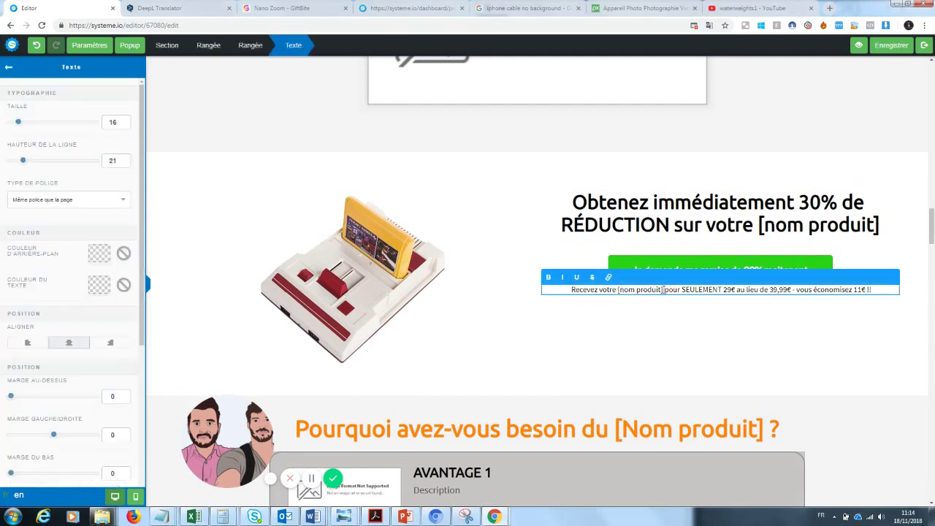
{"action": "left_click_drag", "start_coordinate": [663, 290], "coordinate": [619, 291]}
{"action": "type", "text": "Zoom"}
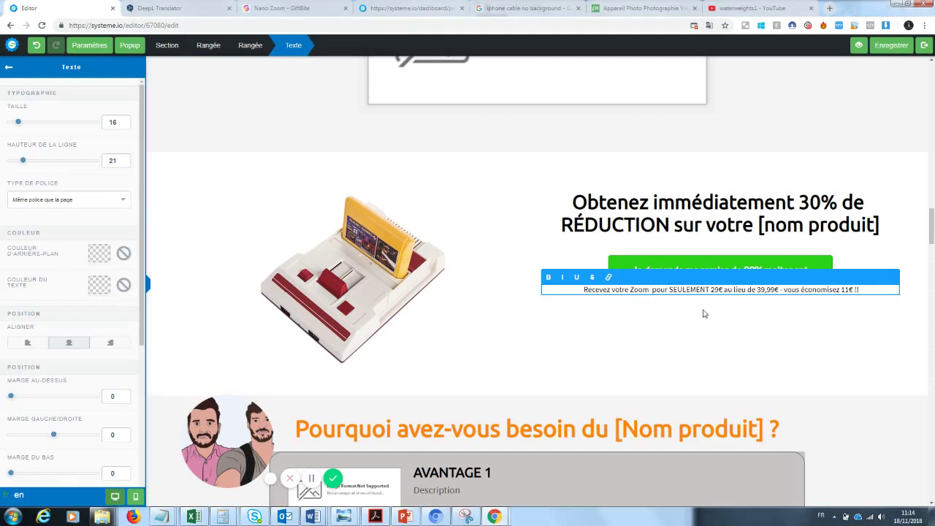
{"action": "left_click", "coordinate": [734, 307]}
- Change the offer price from 29€ to 20€ and the savings from 11€ to 19€
{"action": "left_click", "coordinate": [718, 291]}
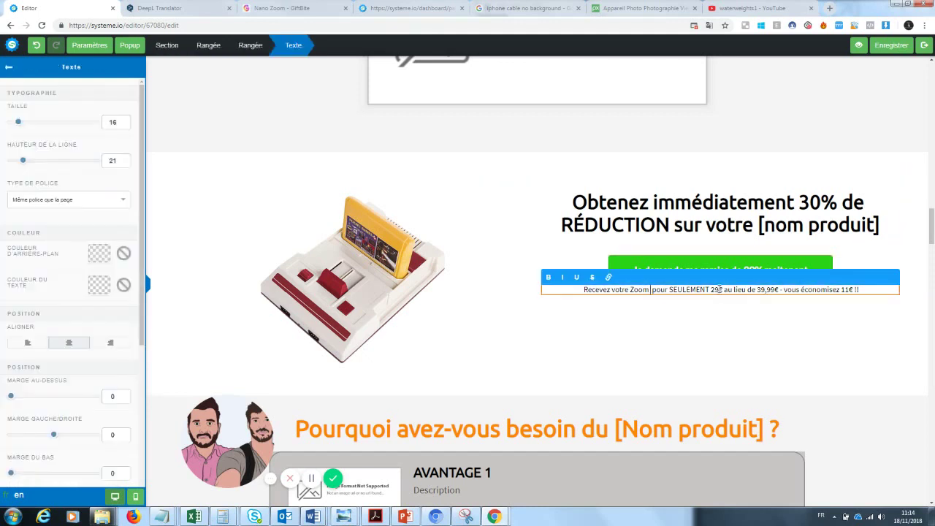
{"action": "key", "text": "BackSpace"}
{"action": "type", "text": "0"}
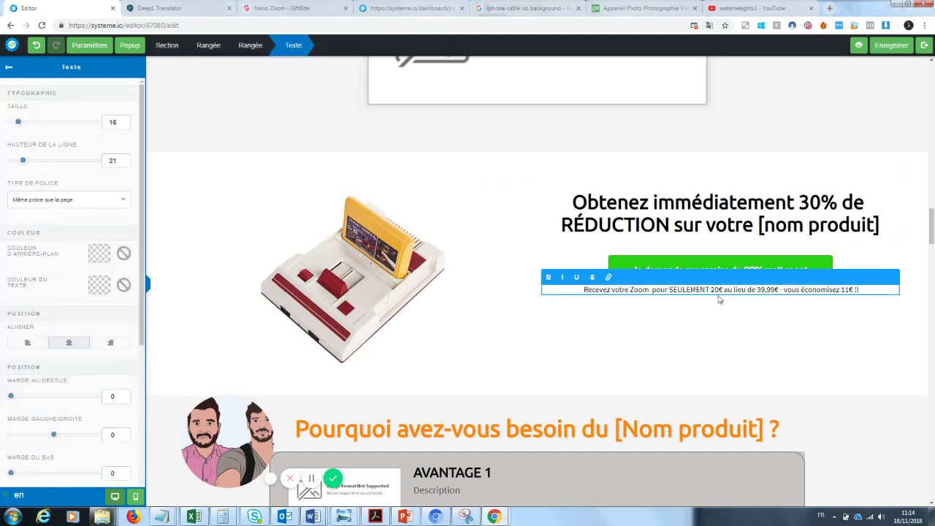
{"action": "left_click", "coordinate": [753, 313]}
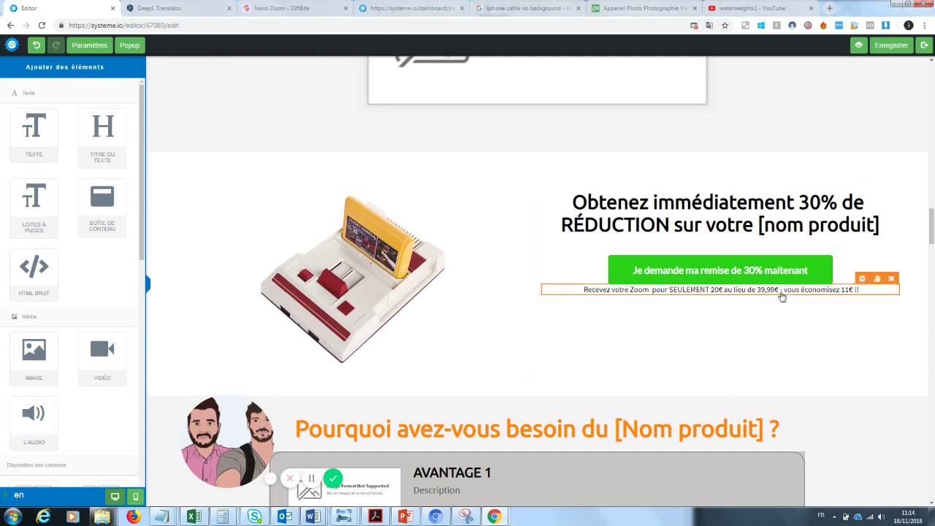
{"action": "left_click", "coordinate": [854, 290]}
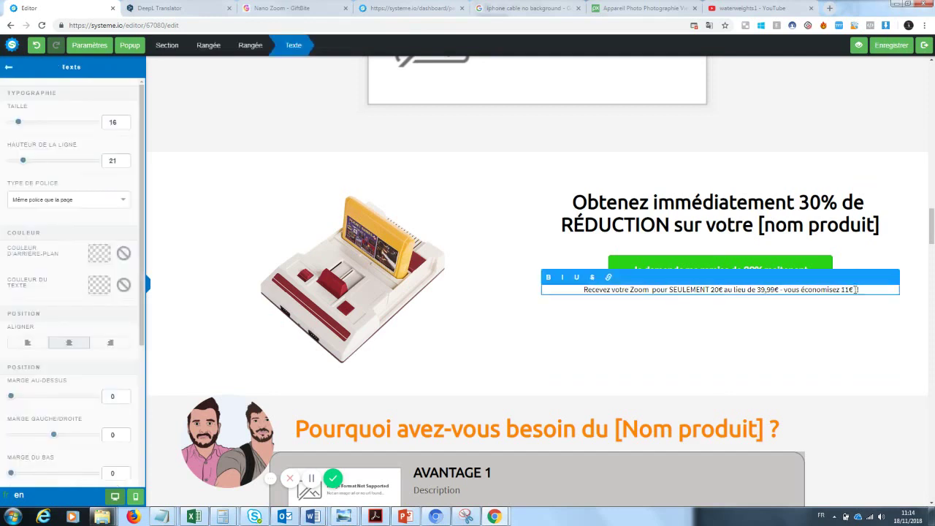
{"action": "key", "text": "BackSpace"}
{"action": "type", "text": "9"}
{"action": "left_click", "coordinate": [684, 371]}
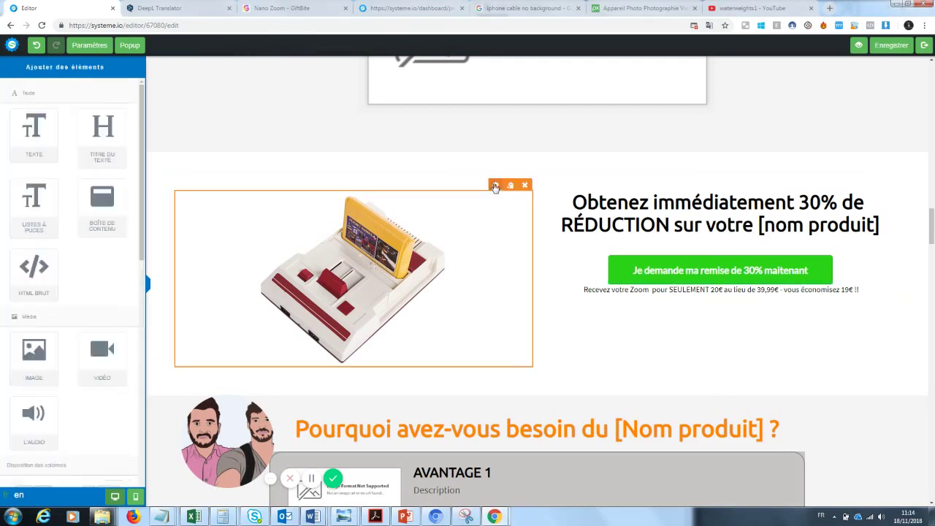
{"action": "left_click", "coordinate": [496, 187]}
- Replace the console picture in the offer block with the black-and-red lens photo
{"action": "left_click", "coordinate": [104, 104]}
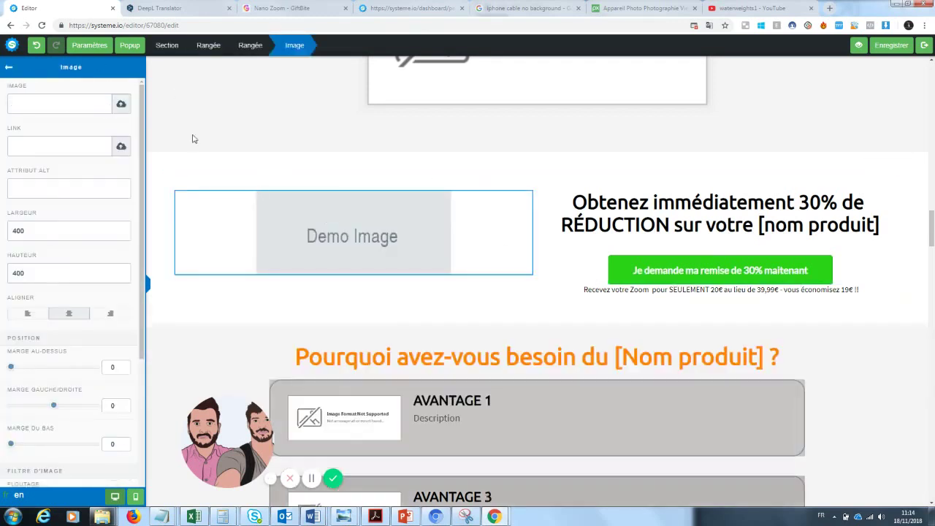
{"action": "left_click", "coordinate": [121, 105]}
{"action": "left_click", "coordinate": [471, 213]}
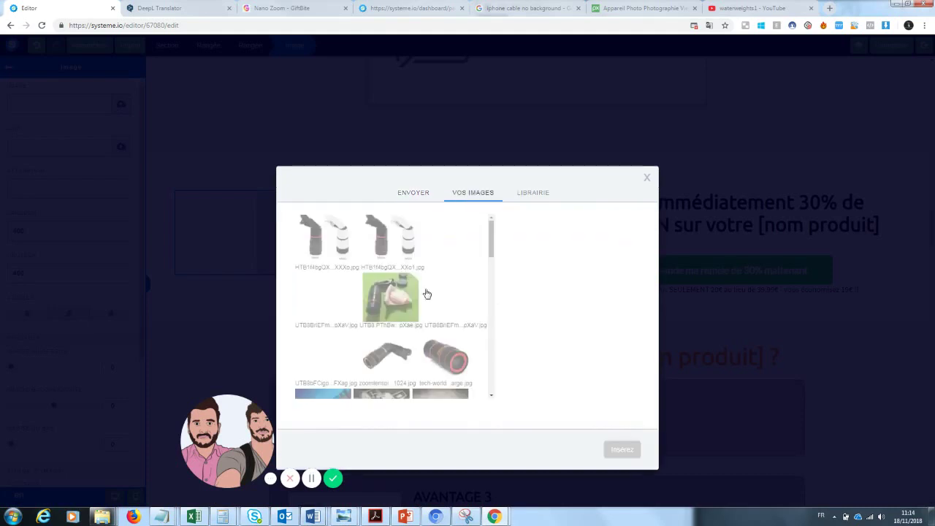
{"action": "left_click", "coordinate": [446, 356]}
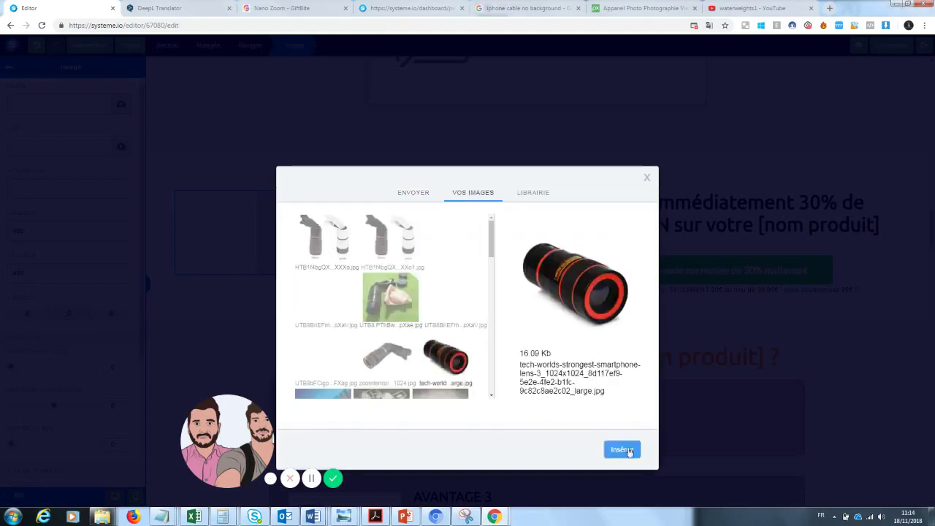
{"action": "left_click", "coordinate": [622, 449]}
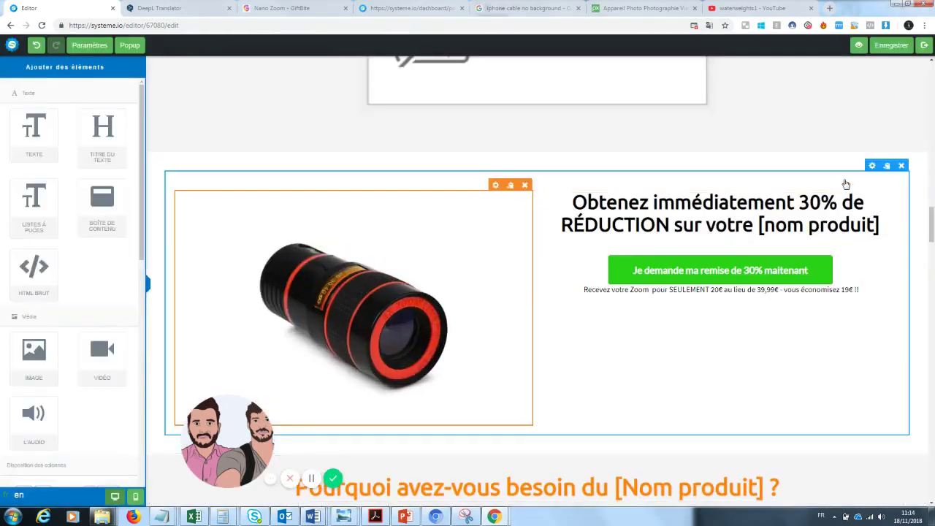
- Change the heading's [nom produit] placeholder to 'Zoom Téléphone'
{"action": "left_click", "coordinate": [854, 216]}
{"action": "left_click_drag", "start_coordinate": [874, 226], "coordinate": [761, 230]}
{"action": "type", "text": "Zoo"}
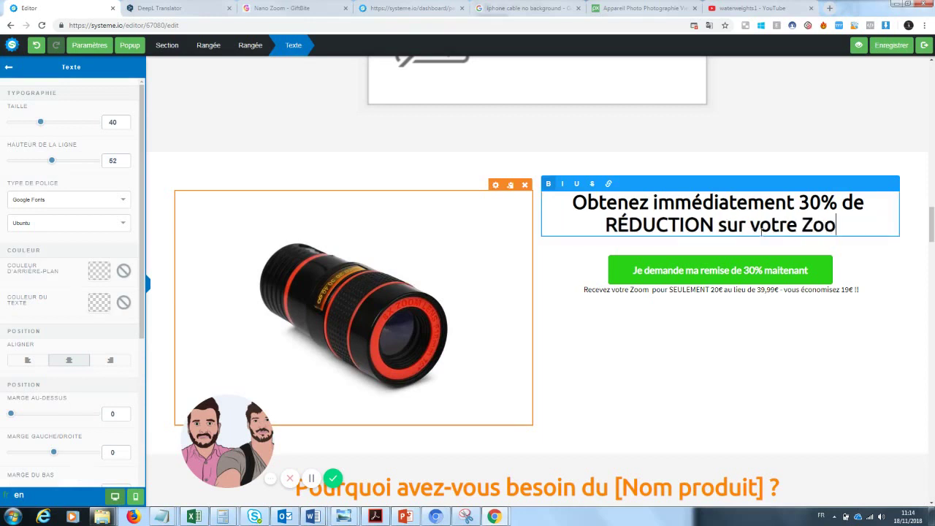
{"action": "type", "text": "m Photo"}
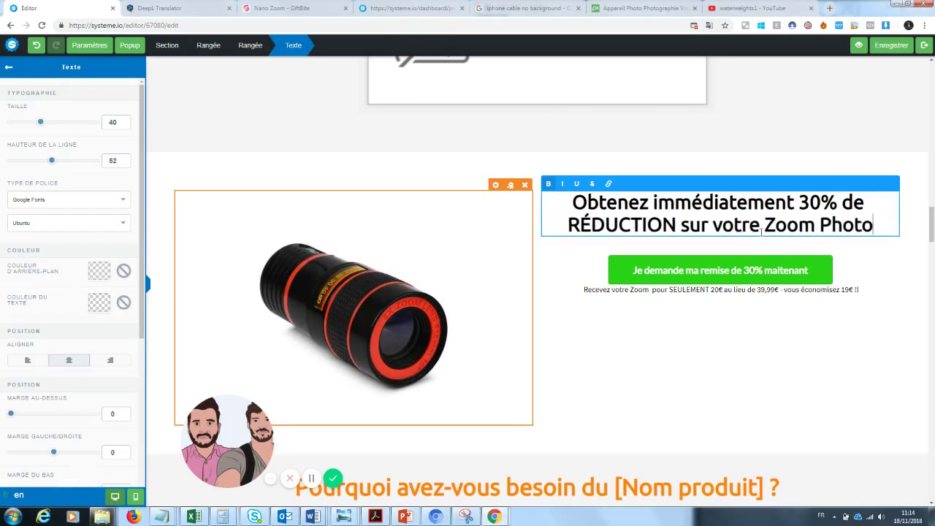
{"action": "mouse_move", "coordinate": [931, 216]}
{"action": "left_mouse_down"}
{"action": "mouse_move", "coordinate": [930, 67]}
{"action": "mouse_move", "coordinate": [930, 249]}
{"action": "mouse_move", "coordinate": [931, 208]}
{"action": "mouse_move", "coordinate": [930, 217]}
{"action": "left_mouse_up"}
{"action": "left_click", "coordinate": [876, 250]}
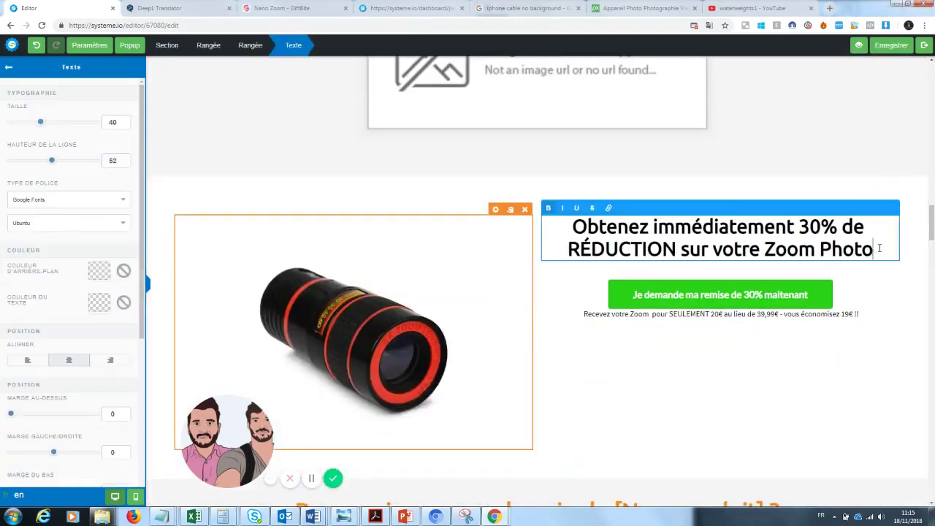
{"action": "left_click_drag", "start_coordinate": [874, 249], "coordinate": [819, 252]}
{"action": "type", "text": "Téléphone"}
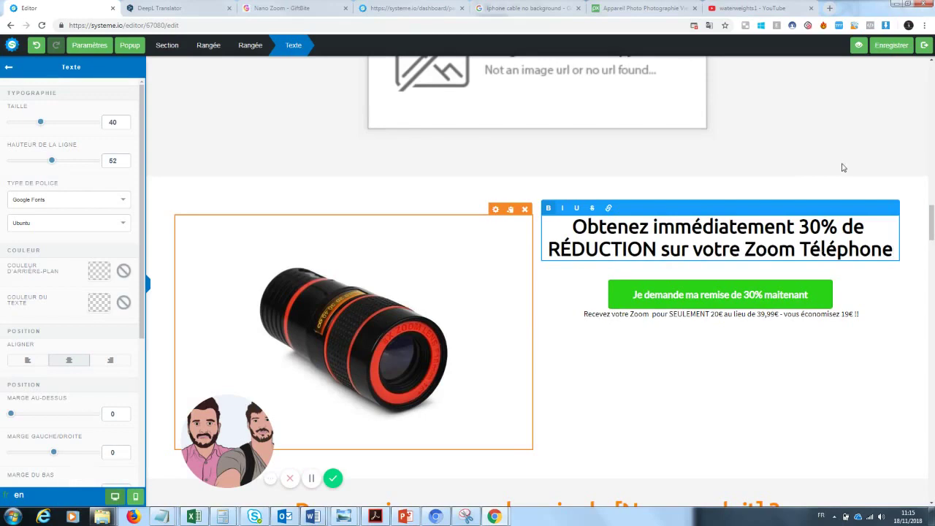
{"action": "left_click_drag", "start_coordinate": [931, 231], "coordinate": [932, 76]}
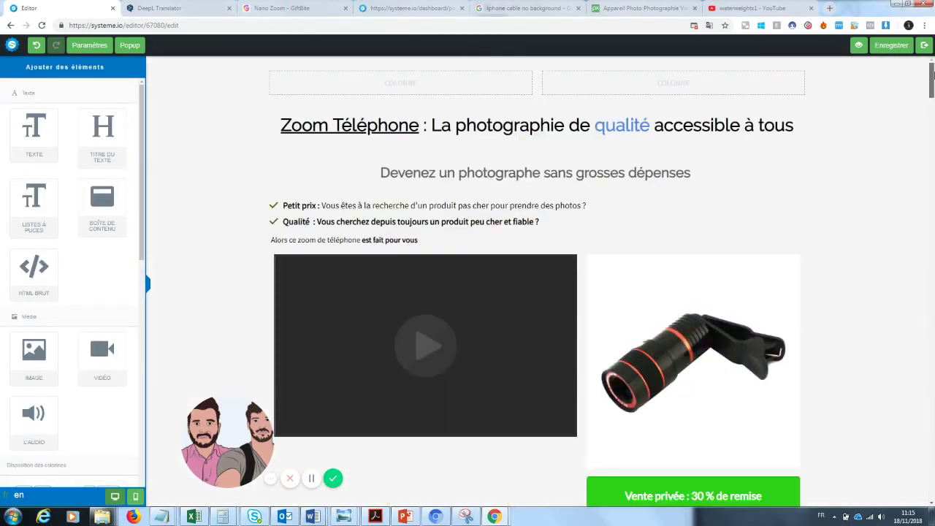
- Change 'Zoom Téléphone' in the top page title to "Zoom' Pro"
{"action": "left_click", "coordinate": [420, 126]}
{"action": "left_click_drag", "start_coordinate": [420, 125], "coordinate": [330, 121]}
{"action": "key", "text": "BackSpace"}
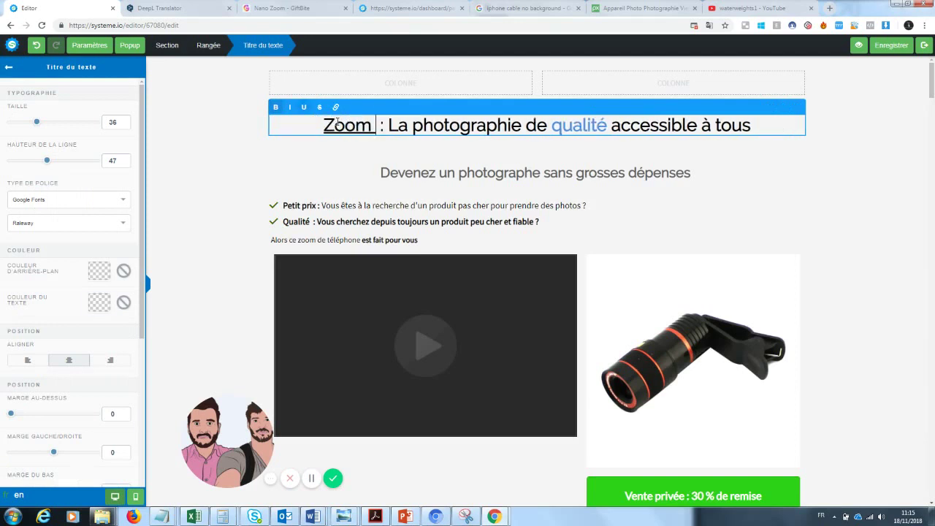
{"action": "type", "text": "' Pro"}
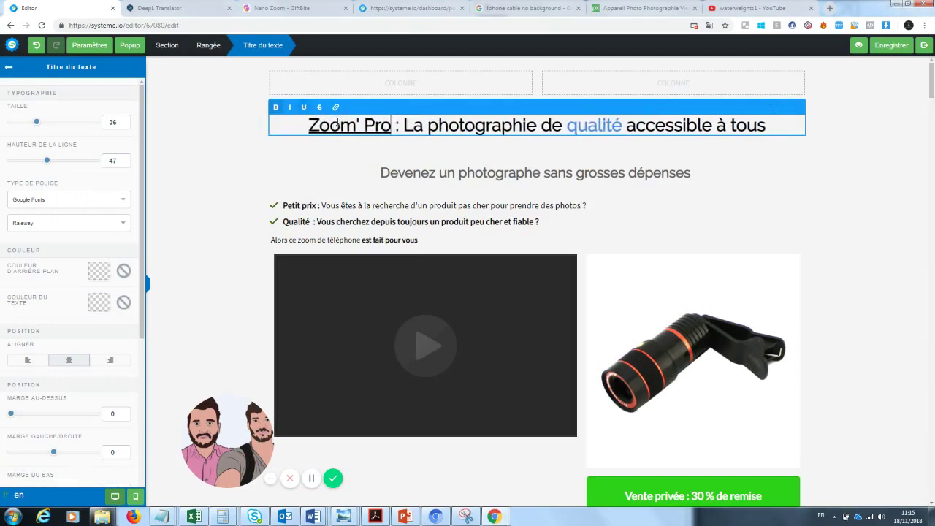
{"action": "left_click", "coordinate": [799, 218]}
{"action": "scroll", "coordinate": [798, 219], "scroll_direction": "down", "scroll_amount": 10}
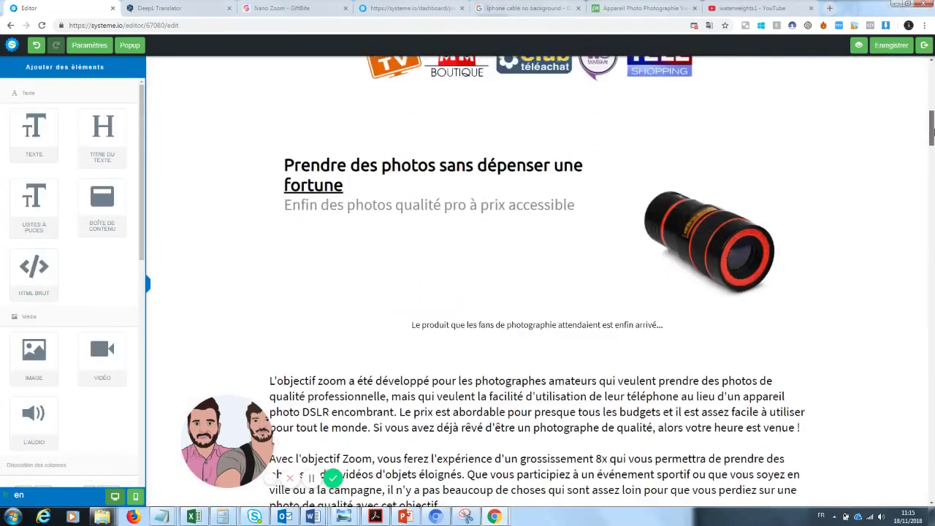
- Replace Téléphone at the end of the discount offer heading with "Zoom'pro"
{"action": "left_click_drag", "start_coordinate": [932, 131], "coordinate": [796, 213]}
{"action": "left_click", "coordinate": [874, 209]}
{"action": "key", "text": "BackSpace"}
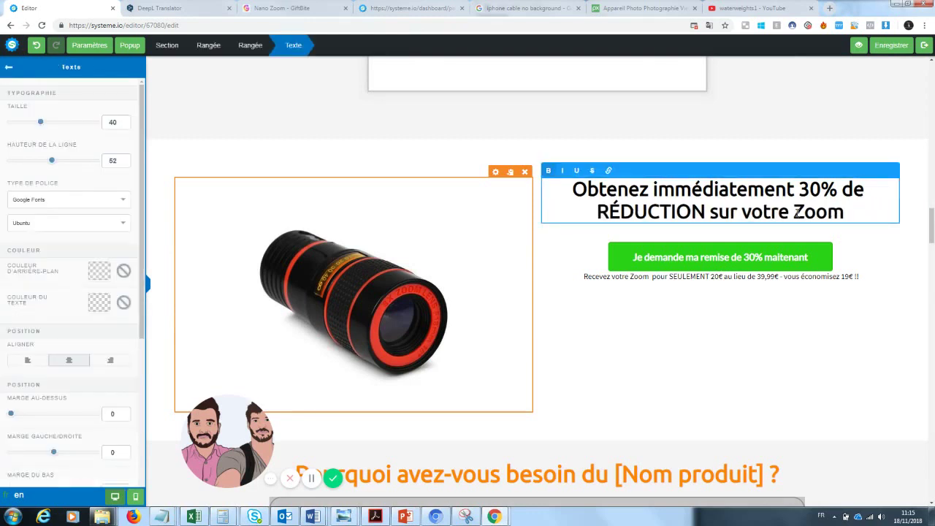
{"action": "type", "text": "'pro"}
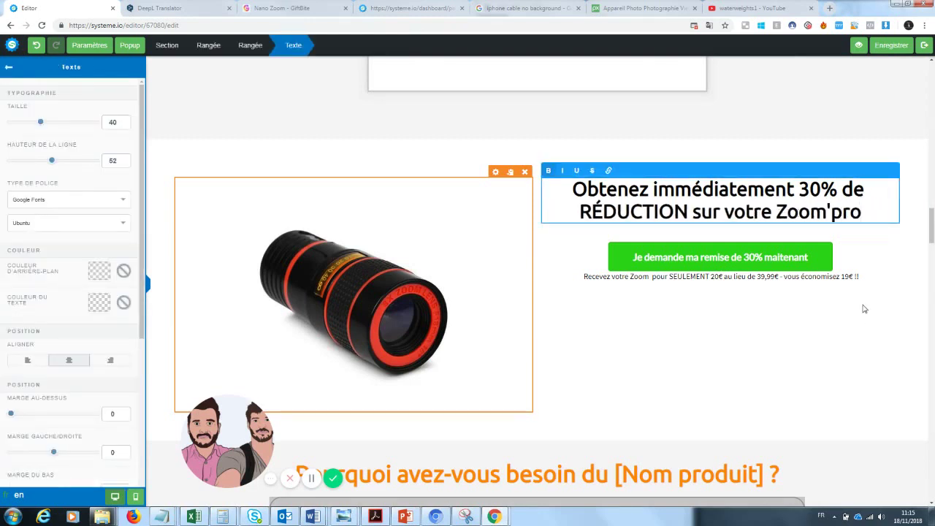
{"action": "left_click", "coordinate": [864, 309]}
{"action": "scroll", "coordinate": [864, 309], "scroll_direction": "up", "scroll_amount": 4}
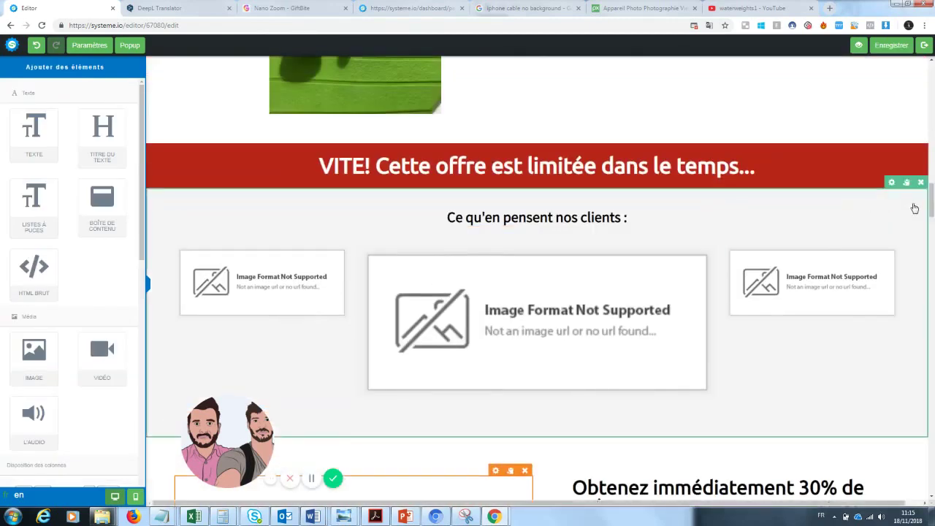
- Delete the customer testimonials section, then undo the deletion to restore it
{"action": "left_click", "coordinate": [921, 183]}
{"action": "left_click", "coordinate": [510, 80]}
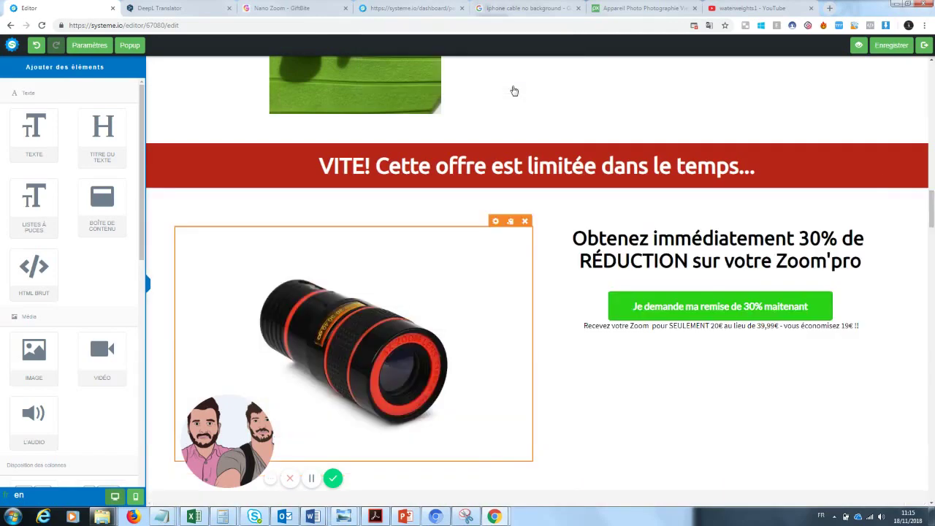
{"action": "left_click_drag", "start_coordinate": [932, 208], "coordinate": [933, 173]}
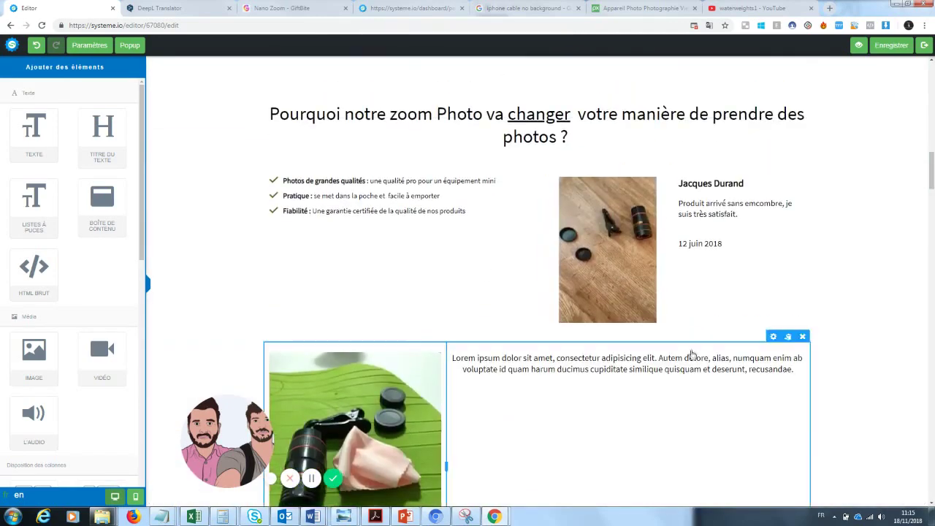
{"action": "scroll", "coordinate": [915, 183], "scroll_direction": "down", "scroll_amount": 4}
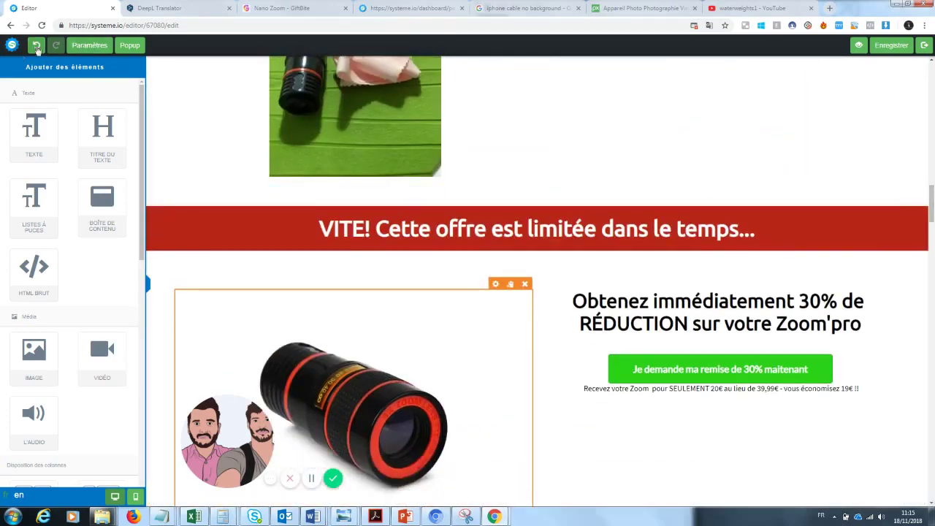
{"action": "left_click", "coordinate": [36, 46]}
{"action": "scroll", "coordinate": [915, 226], "scroll_direction": "down", "scroll_amount": 3}
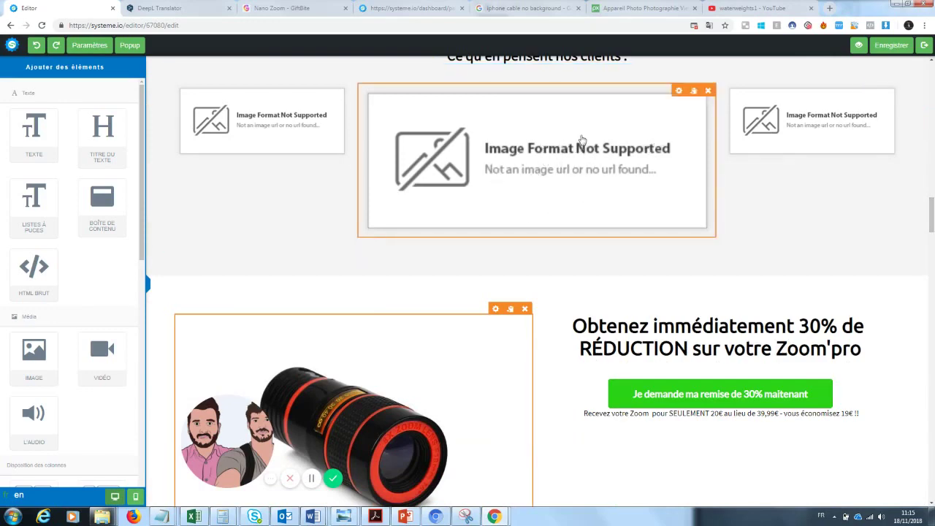
- Replace the [Nom produit] placeholder in the benefits heading with 'Zoom Pro'
{"action": "left_click_drag", "start_coordinate": [931, 216], "coordinate": [932, 254]}
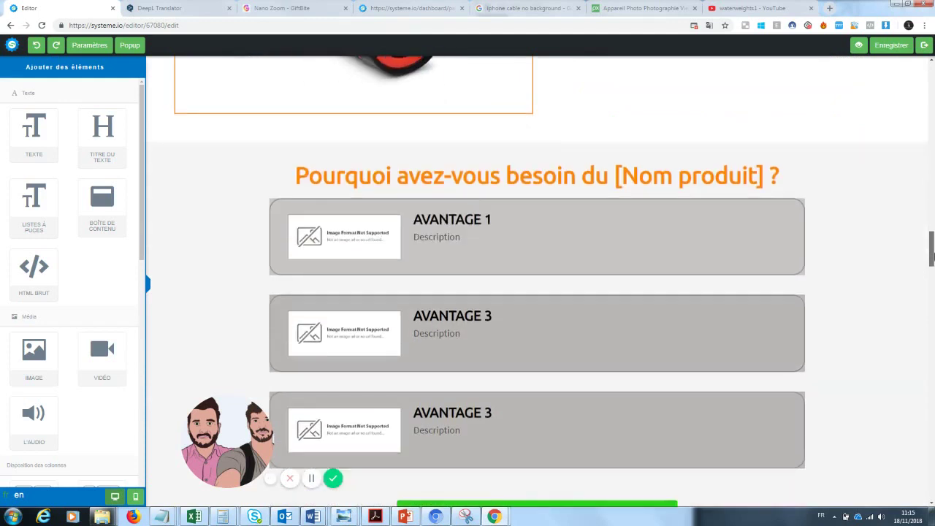
{"action": "left_click", "coordinate": [721, 179]}
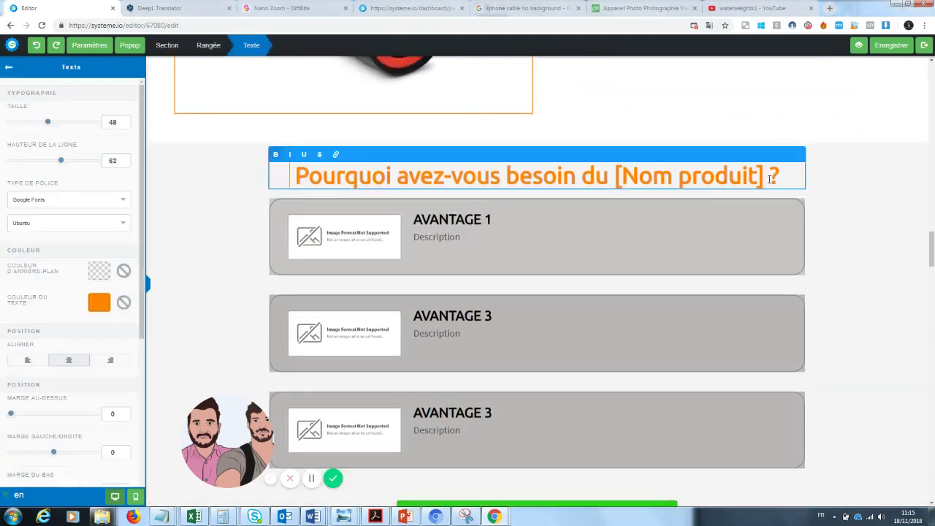
{"action": "left_click_drag", "start_coordinate": [763, 179], "coordinate": [615, 181]}
{"action": "type", "text": "Zoom "}
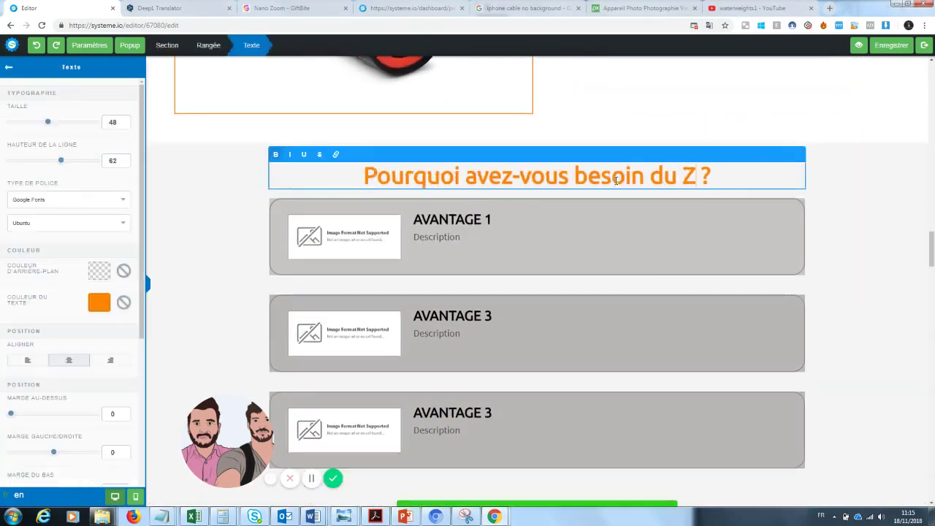
{"action": "type", "text": "Pro"}
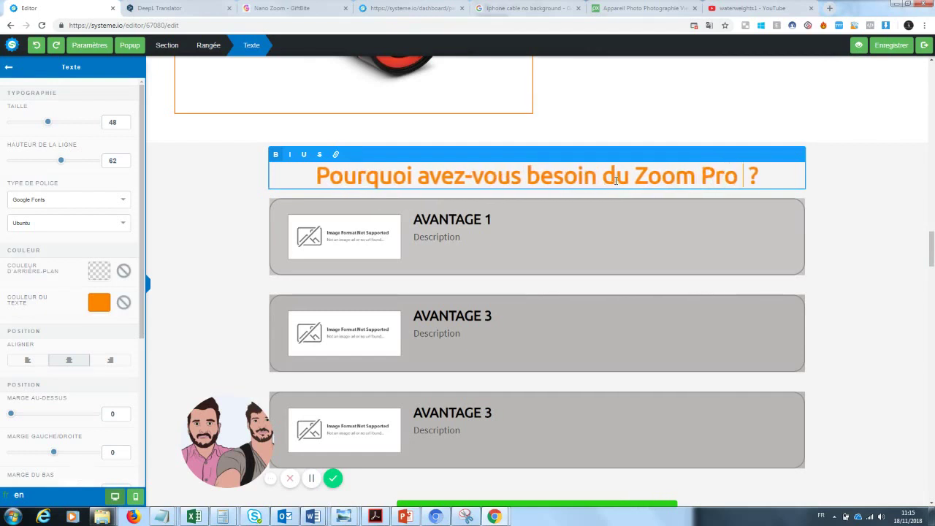
{"action": "left_click", "coordinate": [356, 243]}
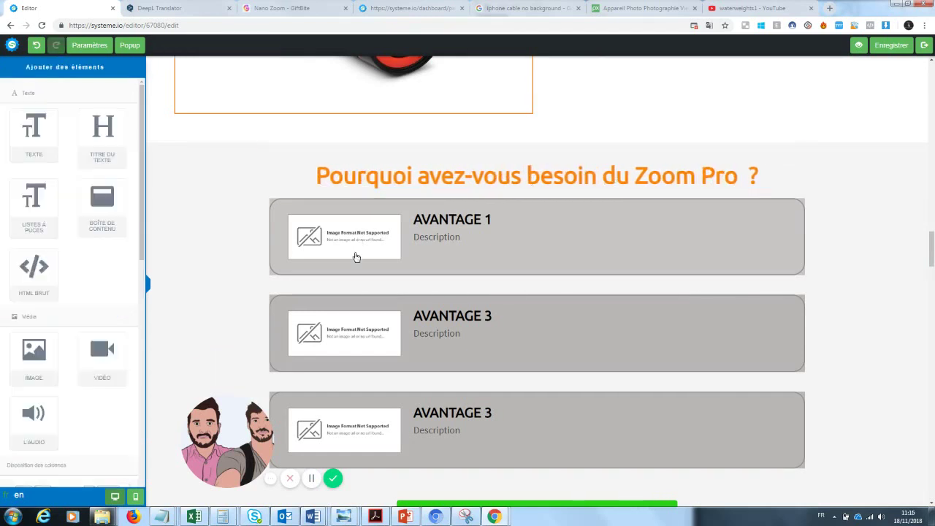
- Replace the AVANTAGE 1 picture with the uploaded film strip image
{"action": "left_click", "coordinate": [349, 244]}
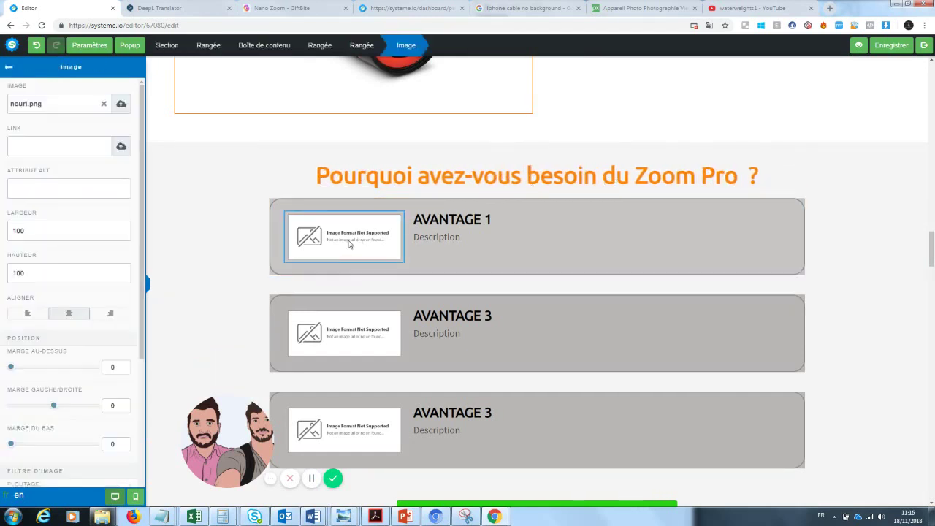
{"action": "left_click", "coordinate": [105, 104]}
{"action": "left_click", "coordinate": [120, 105]}
{"action": "left_click", "coordinate": [474, 213]}
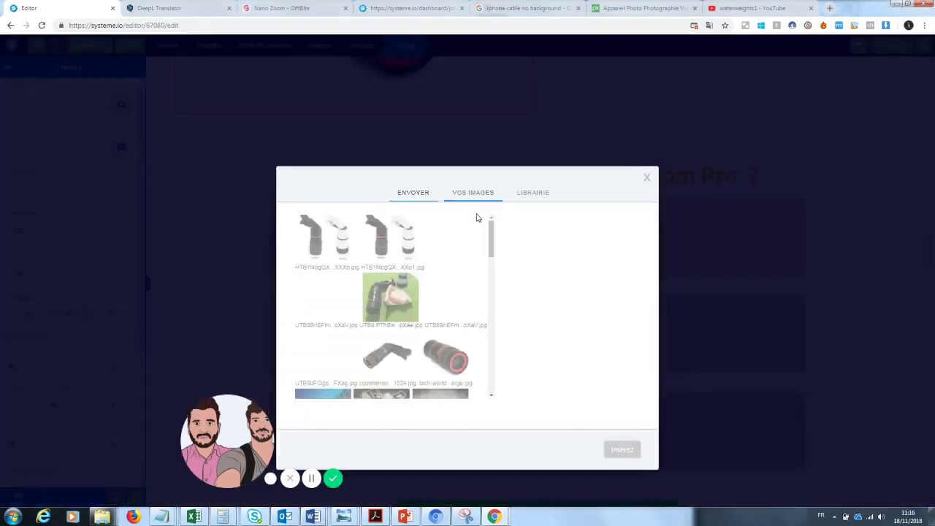
{"action": "scroll", "coordinate": [491, 260], "scroll_direction": "down", "scroll_amount": 2}
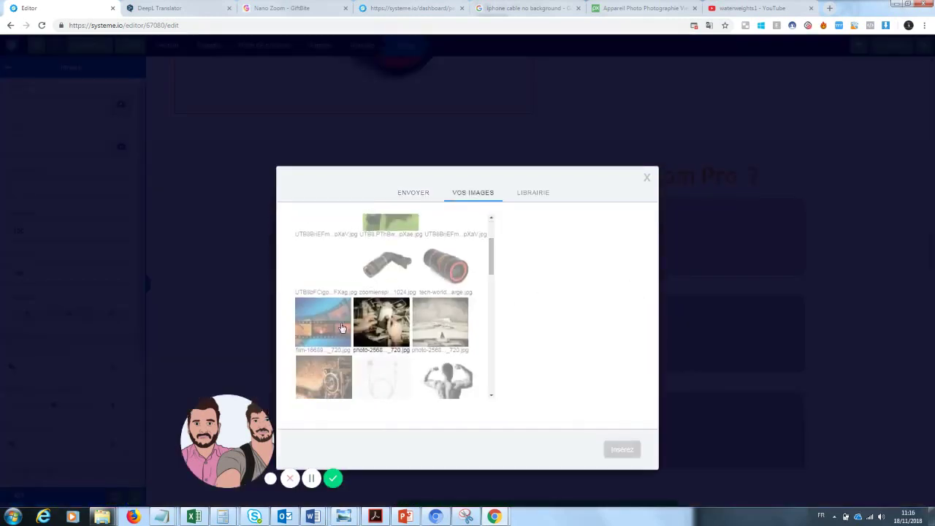
{"action": "left_click", "coordinate": [323, 321]}
{"action": "left_click", "coordinate": [630, 449]}
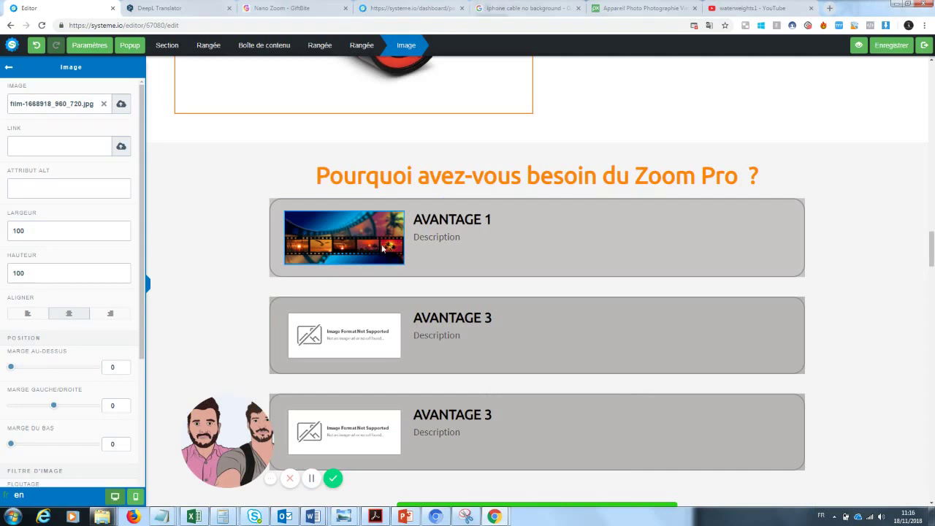
- Swap the next block's broken image for the photo of hands holding old prints
{"action": "left_click", "coordinate": [329, 332]}
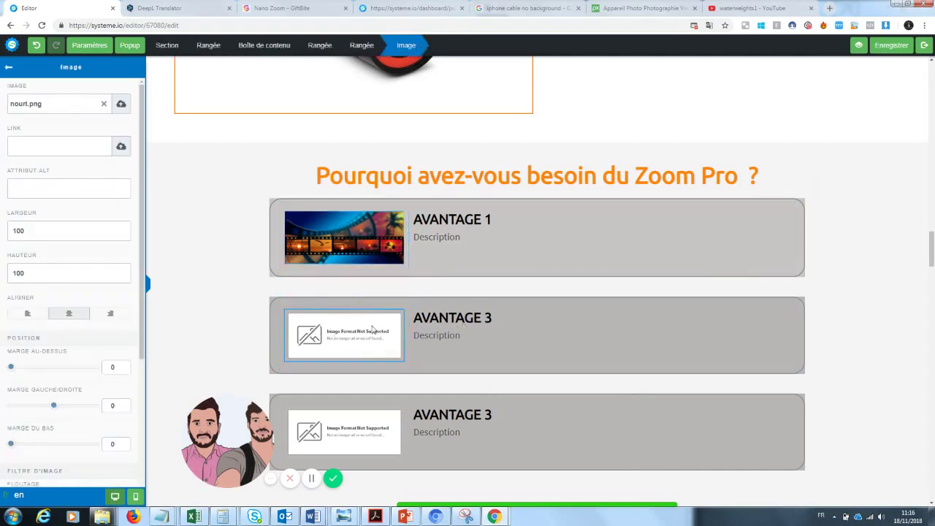
{"action": "left_click", "coordinate": [377, 393]}
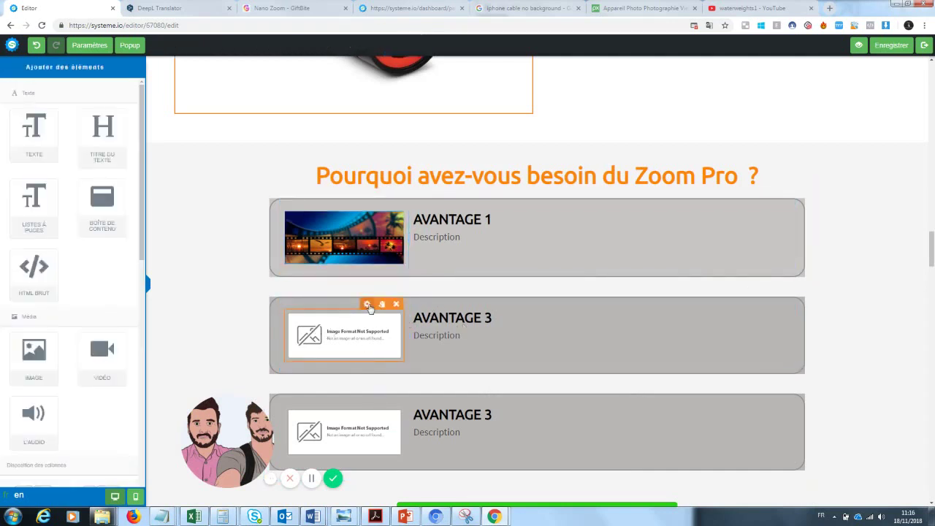
{"action": "left_click", "coordinate": [369, 306]}
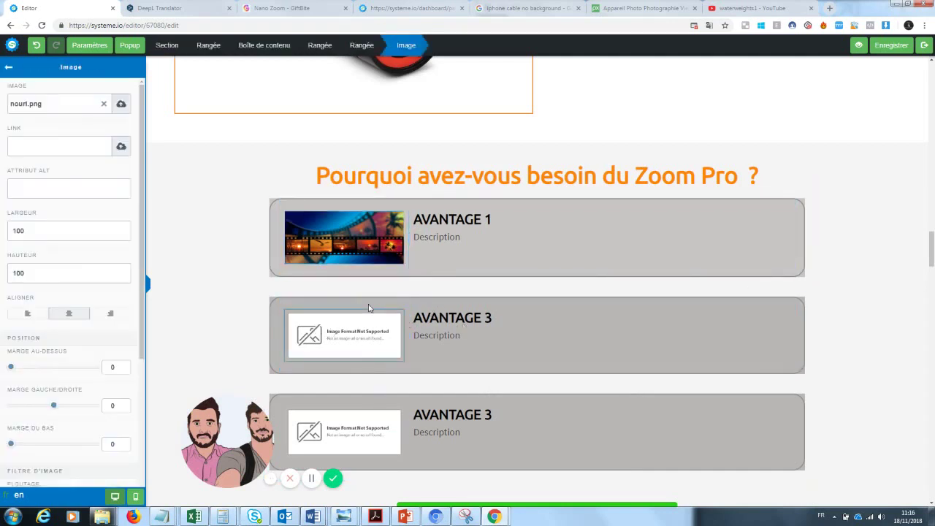
{"action": "left_click", "coordinate": [103, 104]}
{"action": "left_click", "coordinate": [121, 104]}
{"action": "left_click", "coordinate": [484, 216]}
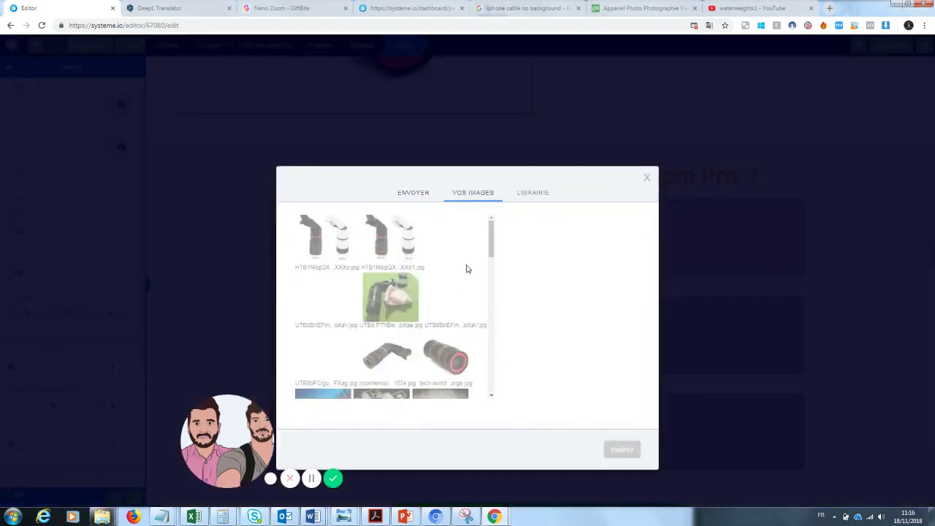
{"action": "scroll", "coordinate": [453, 268], "scroll_direction": "down", "scroll_amount": 5}
{"action": "left_click", "coordinate": [381, 265]}
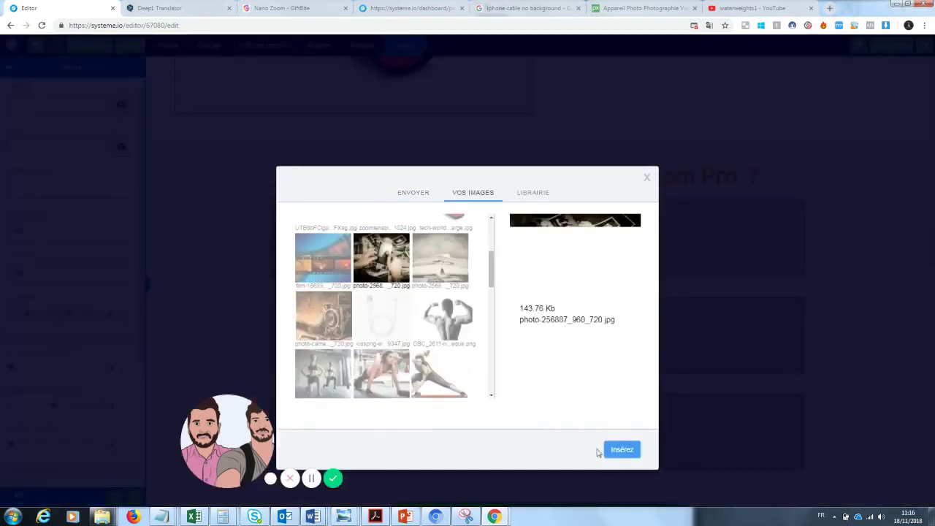
{"action": "left_click", "coordinate": [619, 450]}
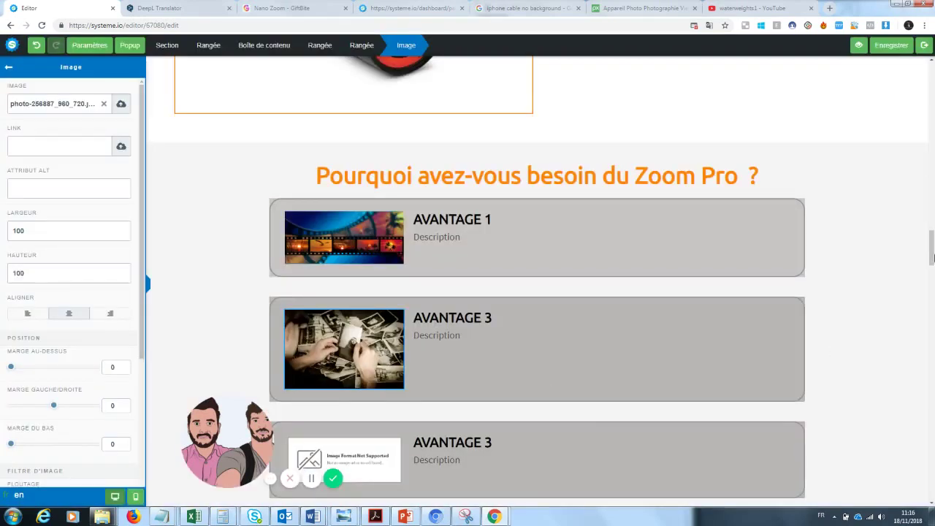
{"action": "left_click", "coordinate": [901, 265]}
{"action": "scroll", "coordinate": [905, 259], "scroll_direction": "down", "scroll_amount": 3}
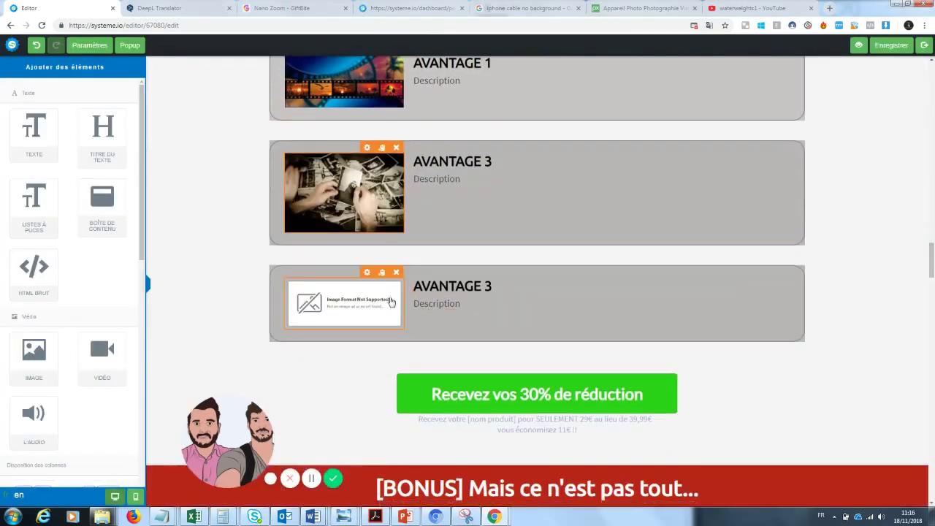
- Fill the third block's broken image with the uploaded vintage camera photo
{"action": "left_click", "coordinate": [392, 302]}
{"action": "left_click", "coordinate": [369, 400]}
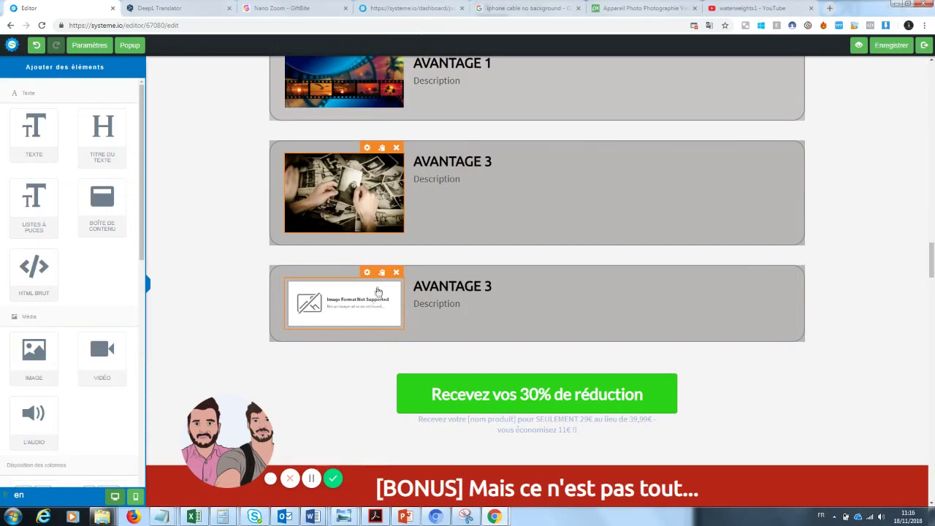
{"action": "left_click", "coordinate": [369, 290]}
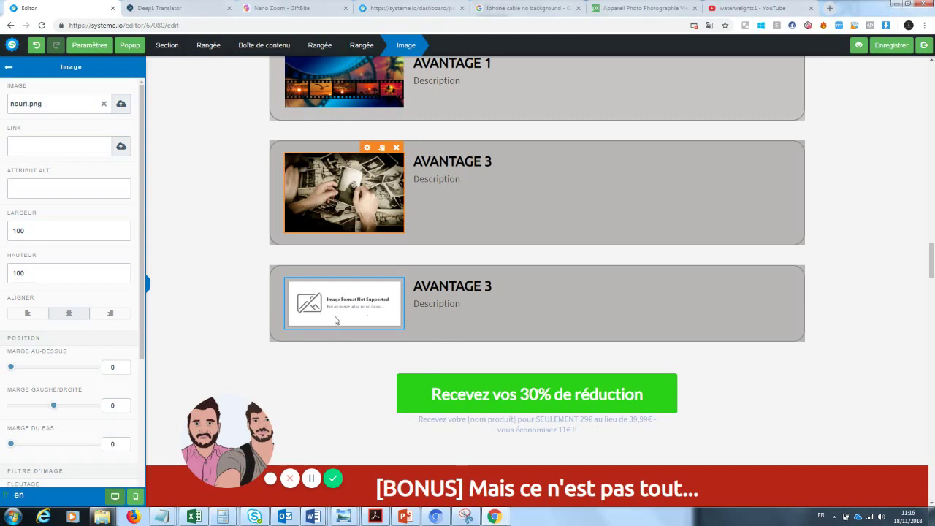
{"action": "left_click", "coordinate": [339, 370]}
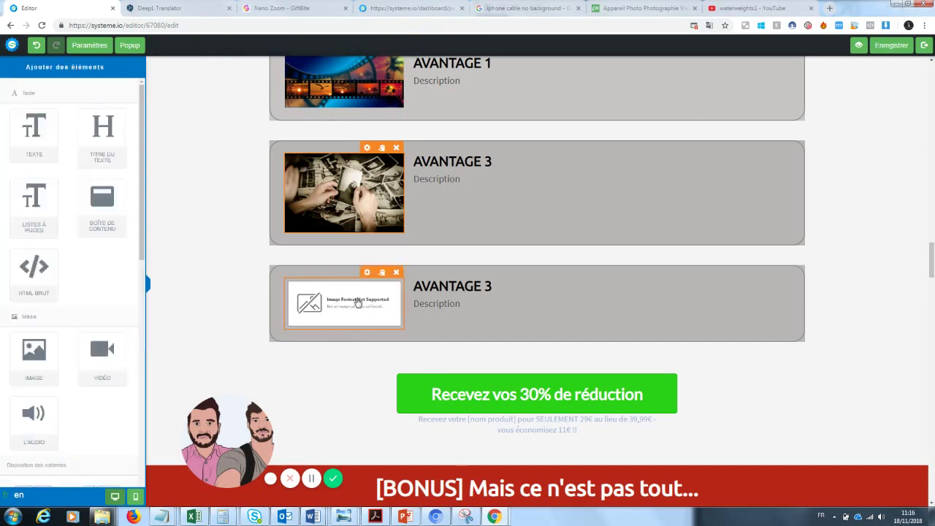
{"action": "left_click", "coordinate": [373, 285]}
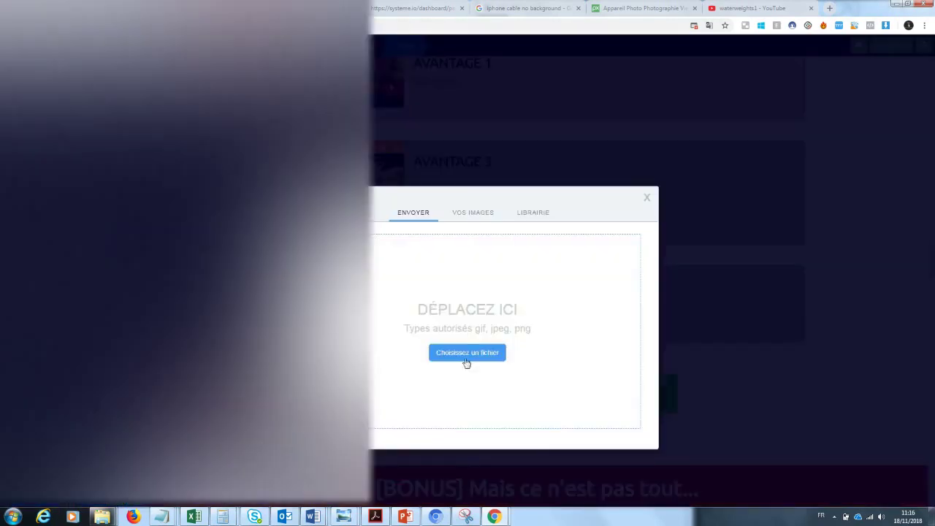
{"action": "left_click", "coordinate": [470, 357]}
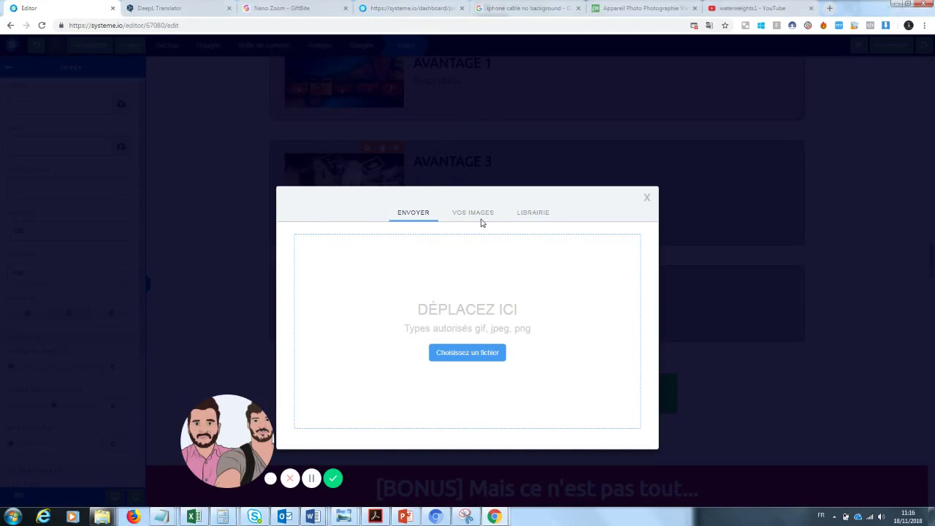
{"action": "left_click", "coordinate": [480, 216]}
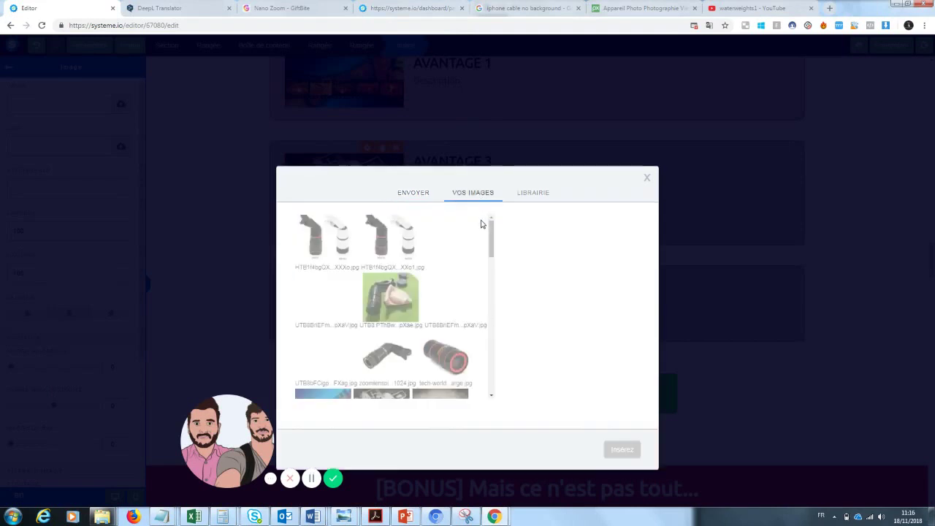
{"action": "scroll", "coordinate": [439, 292], "scroll_direction": "down", "scroll_amount": 3}
{"action": "left_click", "coordinate": [323, 351]}
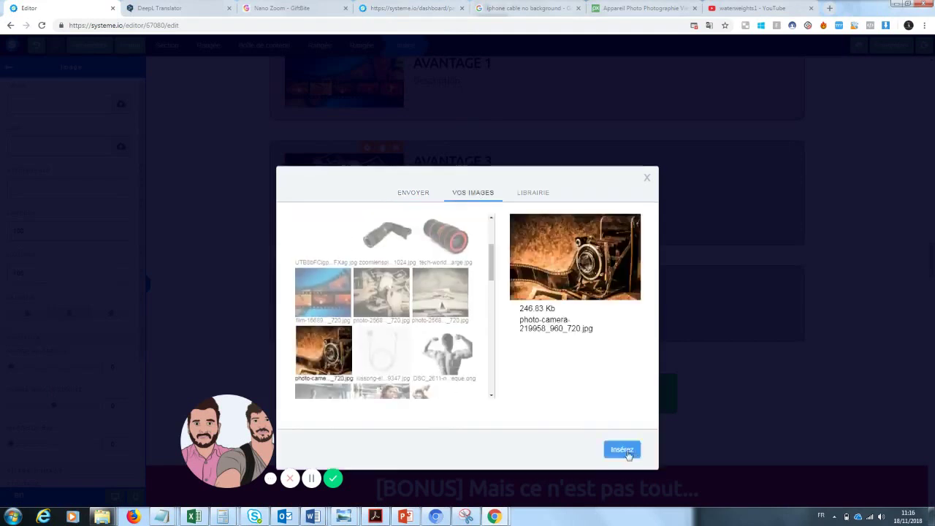
{"action": "left_click", "coordinate": [622, 450]}
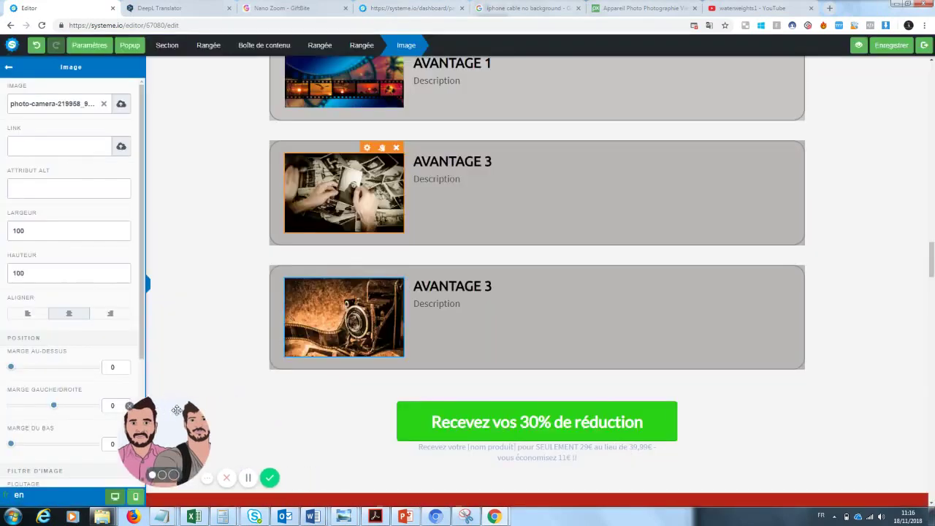
{"action": "left_click", "coordinate": [932, 257]}
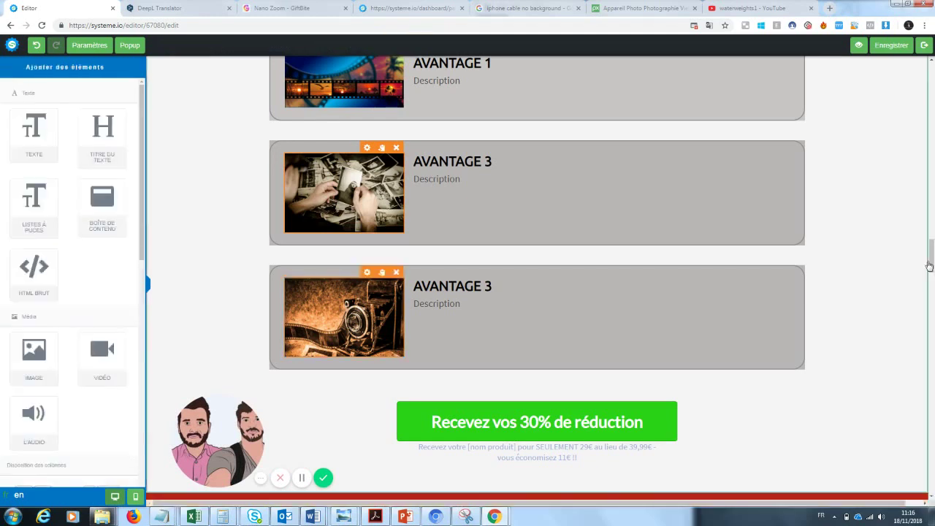
{"action": "scroll", "coordinate": [931, 245], "scroll_direction": "up", "scroll_amount": 1}
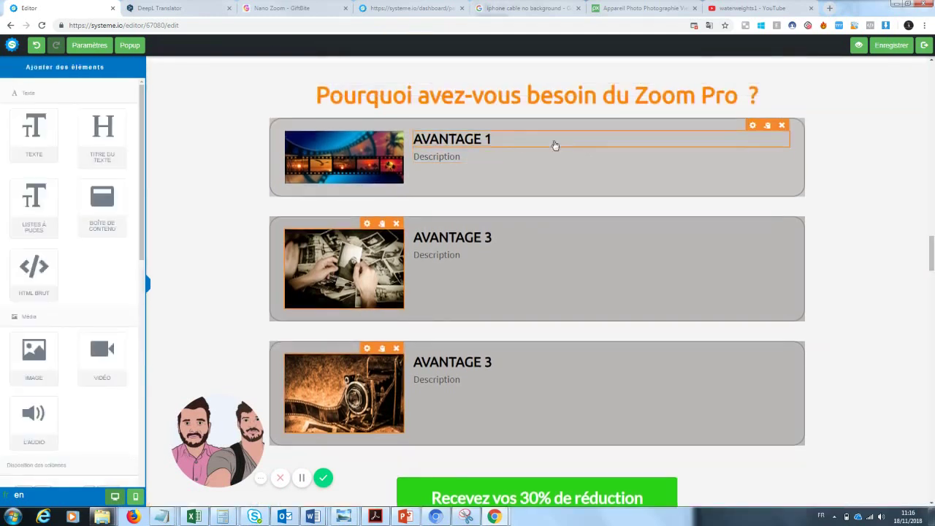
- Retitle the AVANTAGE 1 block 'Pratique'
{"action": "left_click", "coordinate": [497, 148]}
{"action": "left_click_drag", "start_coordinate": [493, 141], "coordinate": [409, 138]}
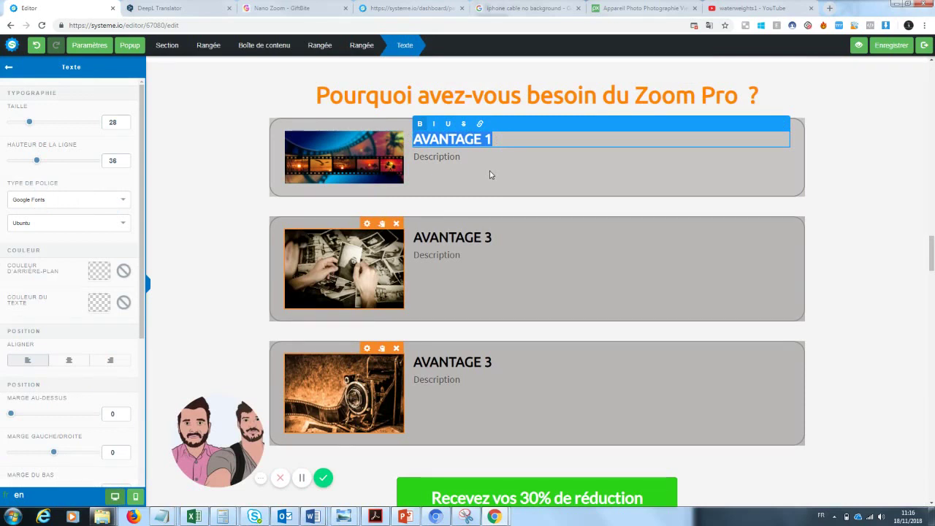
{"action": "type", "text": "Pratique"}
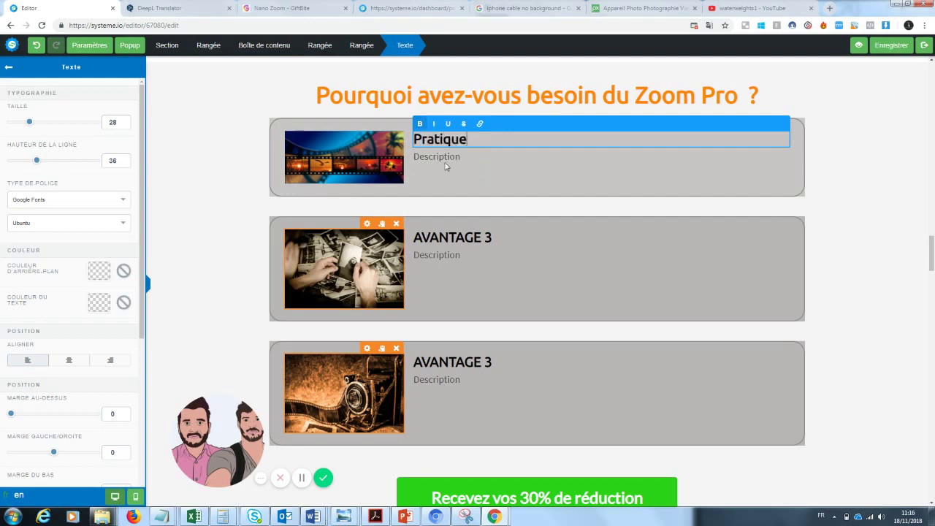
- Replace its description with 'adaptable samsung, apple' and 'on a toujours notre téléphone sur nous'
{"action": "left_click", "coordinate": [447, 167]}
{"action": "left_click", "coordinate": [453, 158]}
{"action": "left_click_drag", "start_coordinate": [466, 157], "coordinate": [407, 161]}
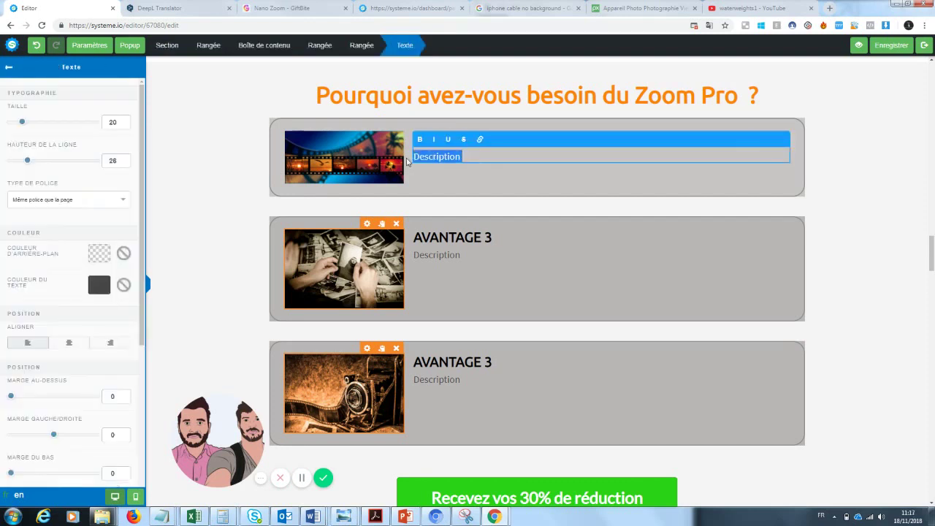
{"action": "key", "text": "BackSpace"}
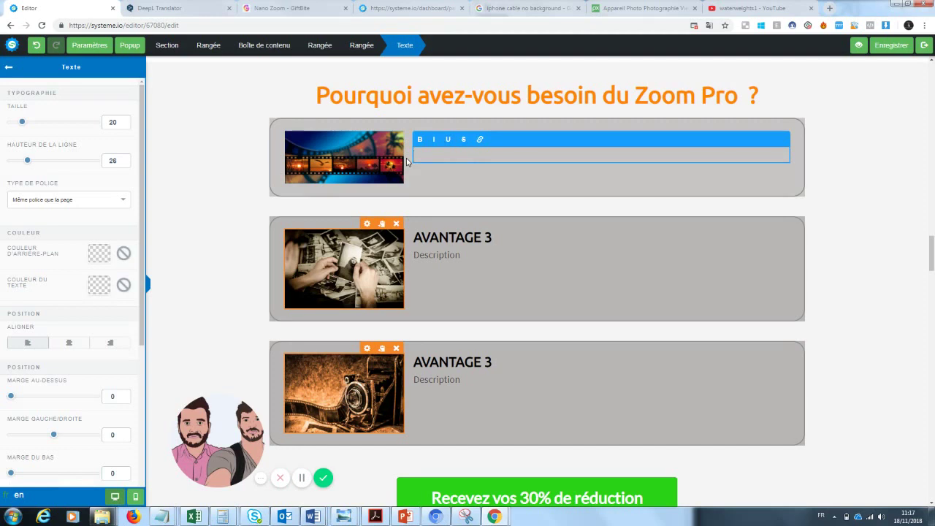
{"action": "type", "text": "aptable samsung, apple"}
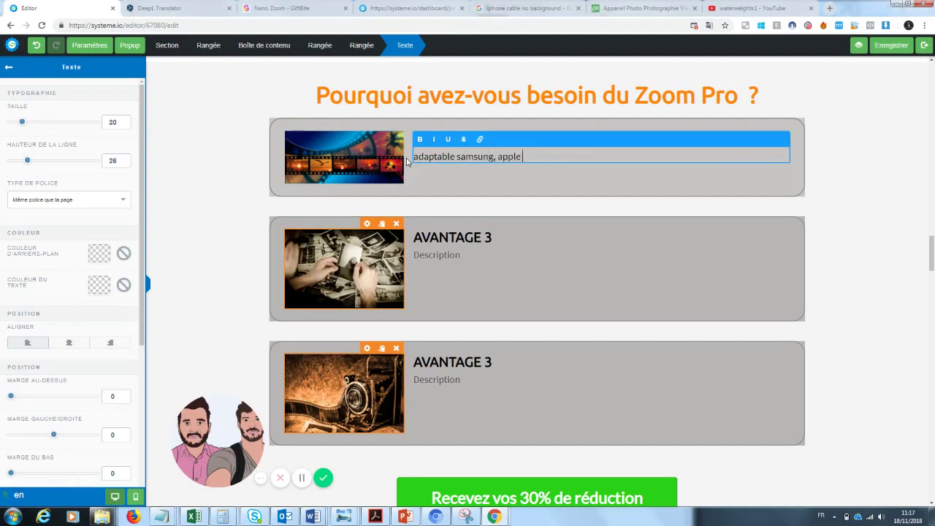
{"action": "key", "text": "Return"}
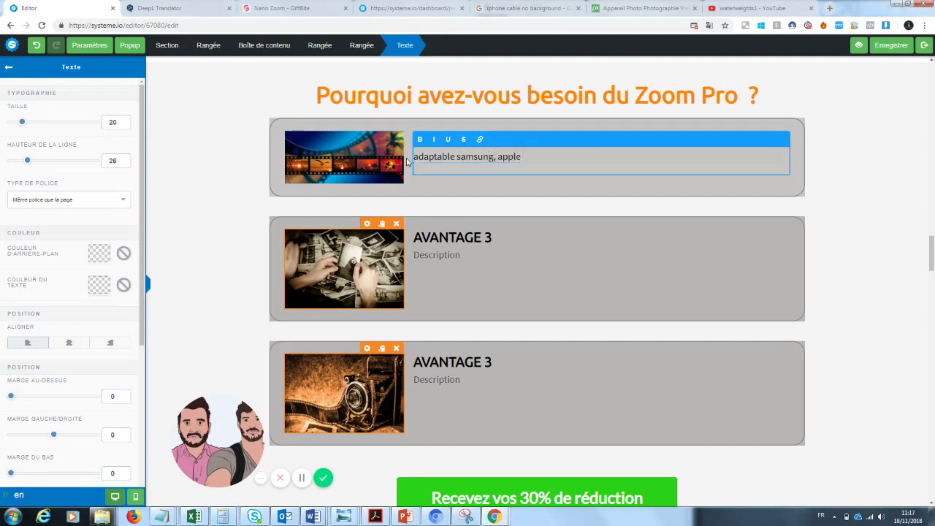
{"action": "type", "text": "on a toujours notre télépho"}
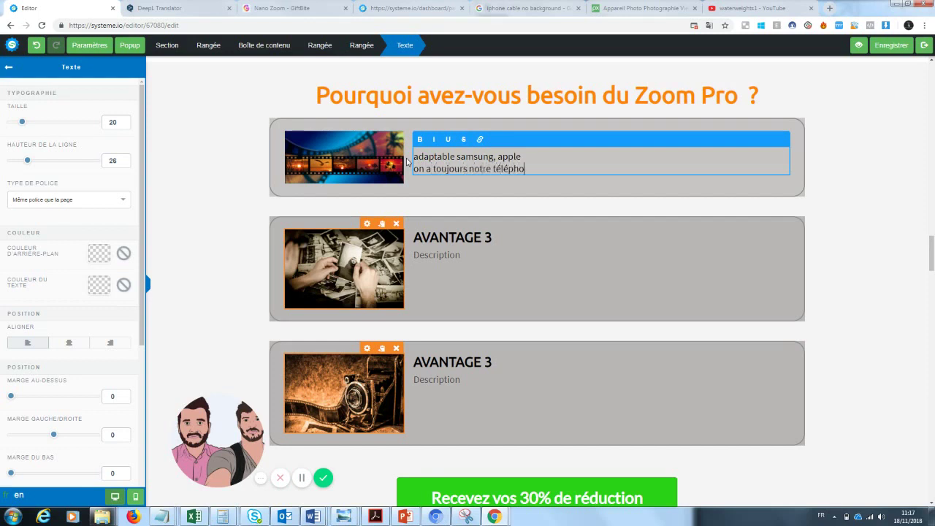
{"action": "type", "text": "ne sur nous"}
{"action": "left_click", "coordinate": [477, 188]}
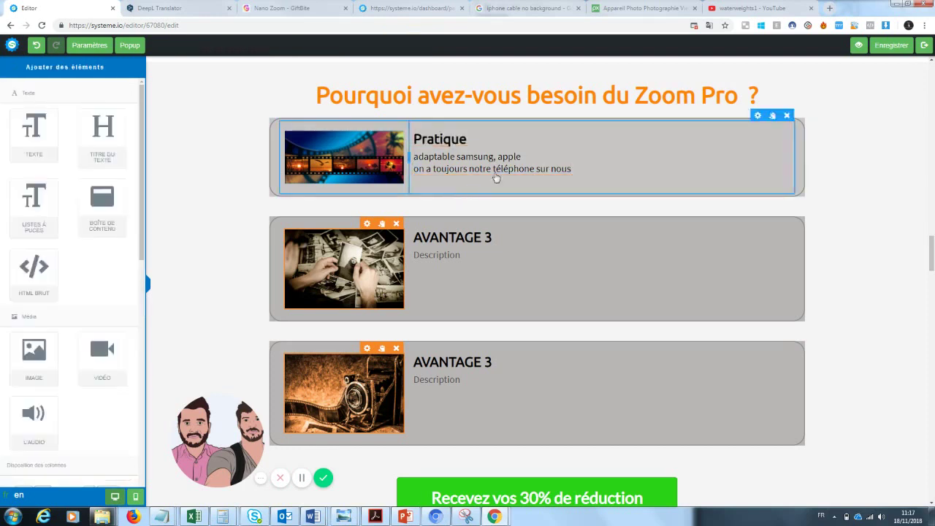
- Change the middle block's title from AVANTAGE 3 to AVANTAGE 2
{"action": "left_click", "coordinate": [495, 236]}
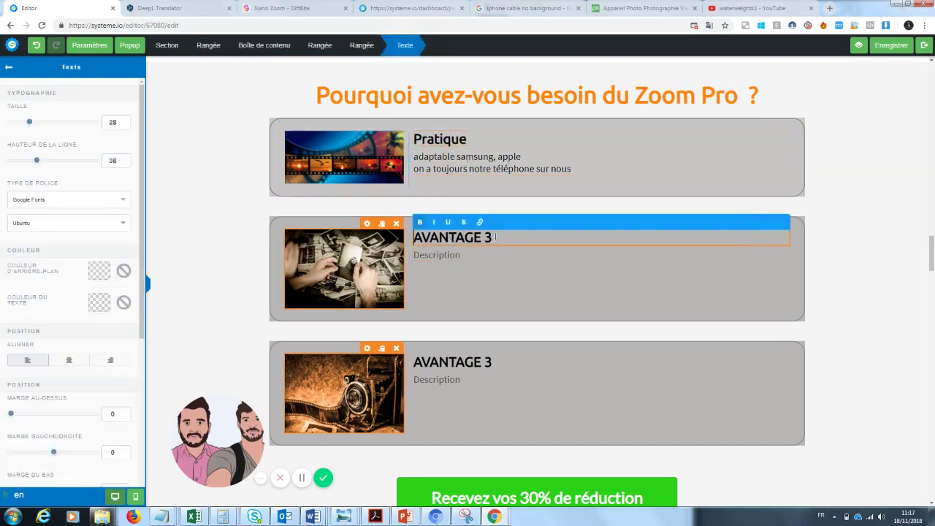
{"action": "key", "text": "BackSpace"}
{"action": "type", "text": "2"}
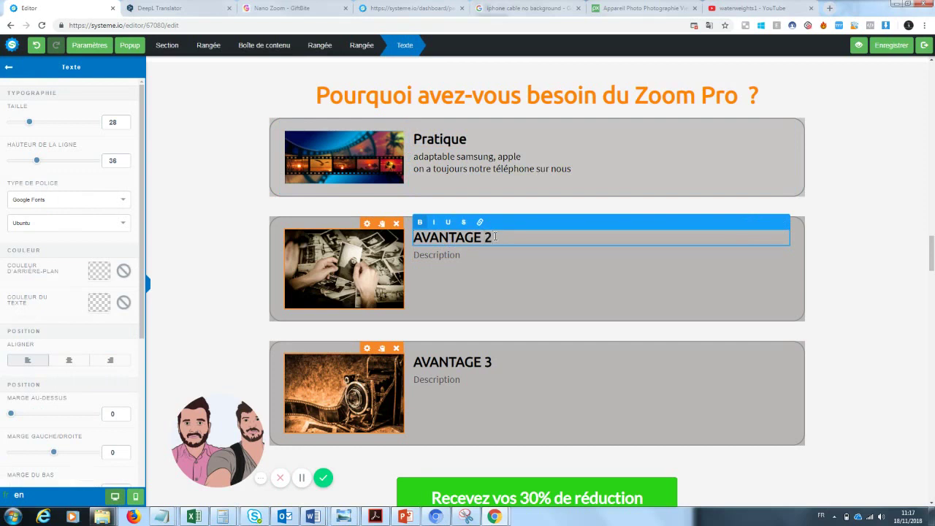
- Write the description 'Les photos sont un moyen de garder un souvenir du passé...' plus an 'Imaginez...' line
{"action": "left_click", "coordinate": [451, 276]}
{"action": "left_click_drag", "start_coordinate": [461, 255], "coordinate": [398, 260]}
{"action": "type", "text": "Les photo"}
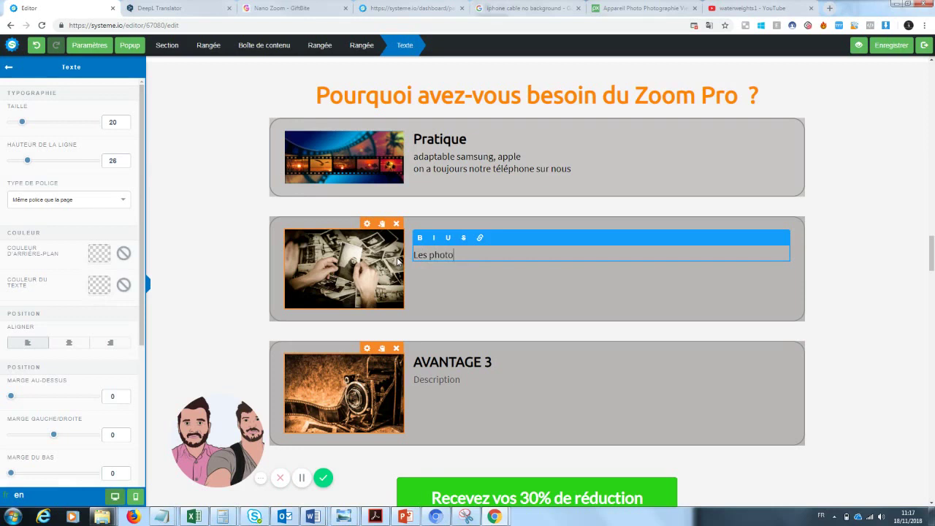
{"action": "type", "text": "s sont un moyens de garder un"}
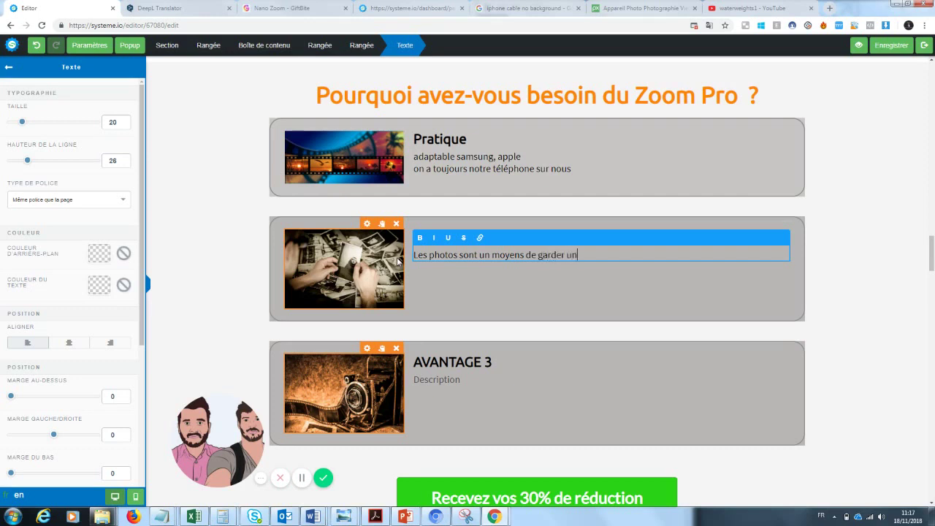
{"action": "key", "text": "BackSpace"}
{"action": "key", "text": "BackSpace"}
{"action": "type", "text": "n souvenir du passé..."}
{"action": "key", "text": "Return"}
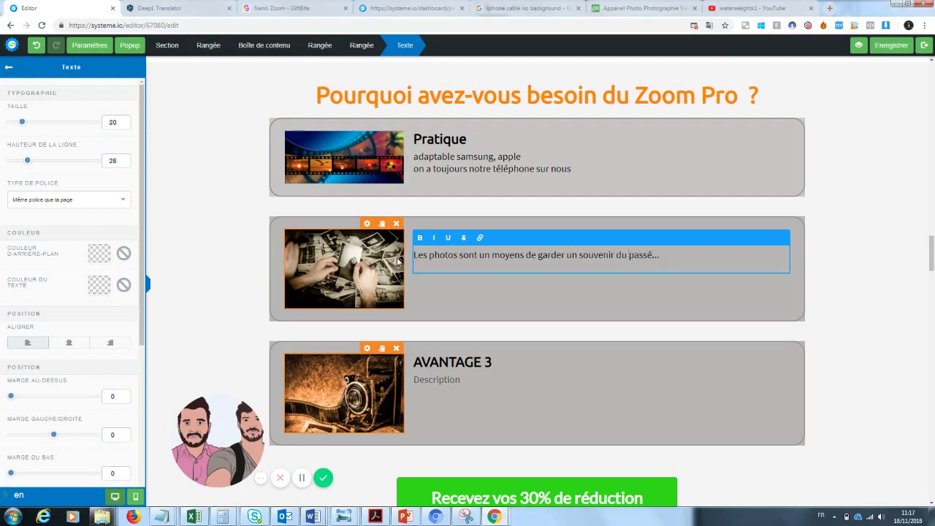
{"action": "type", "text": "Imaginez... vous êtes devant un"}
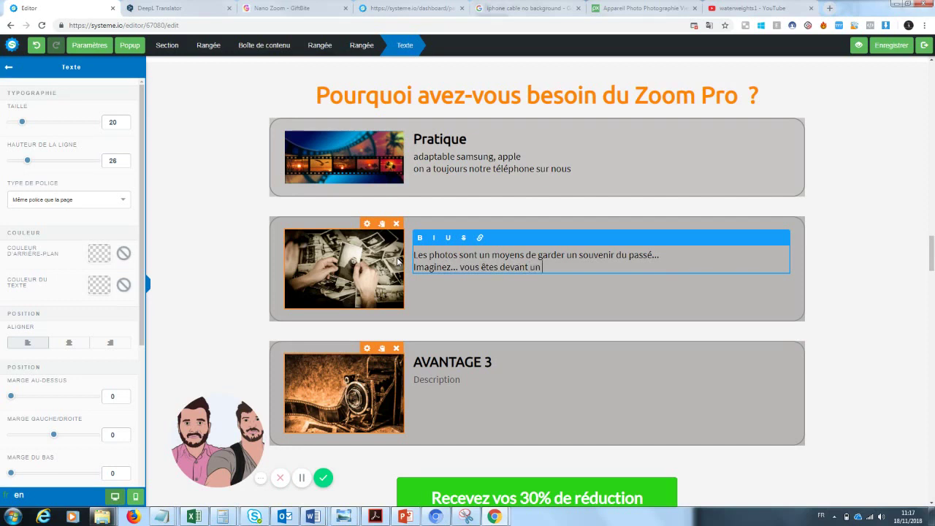
{"action": "type", "text": " paysage magnifique mais votr"}
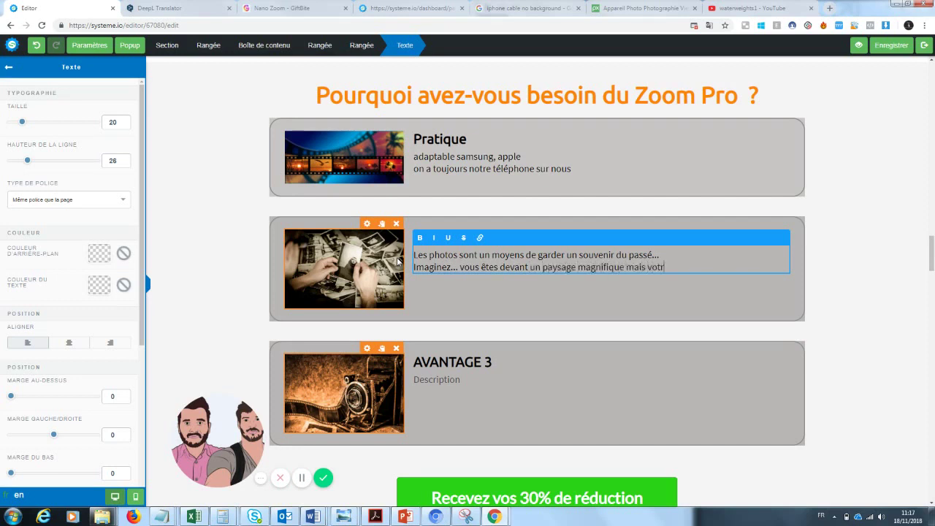
{"action": "type", "text": "e téléphone ne vous permet pas d"}
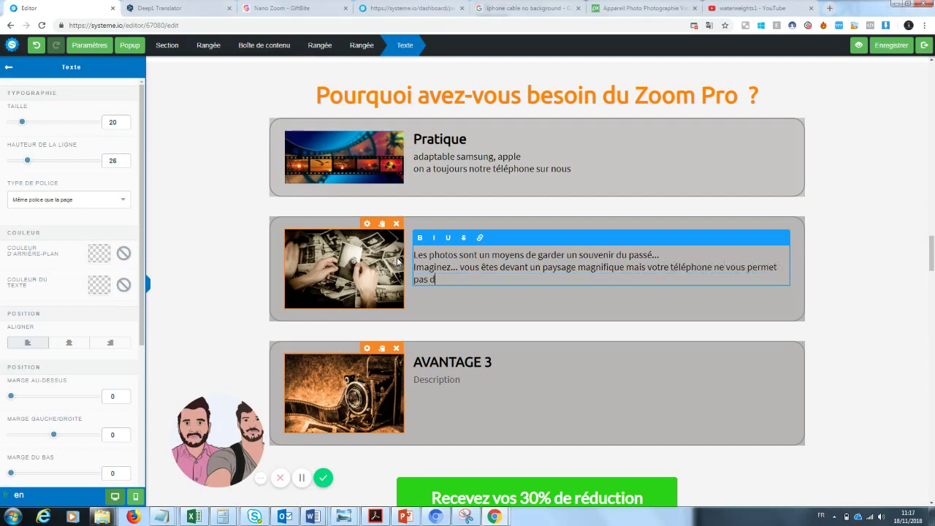
{"action": "type", "text": "e prendre une belle photo."}
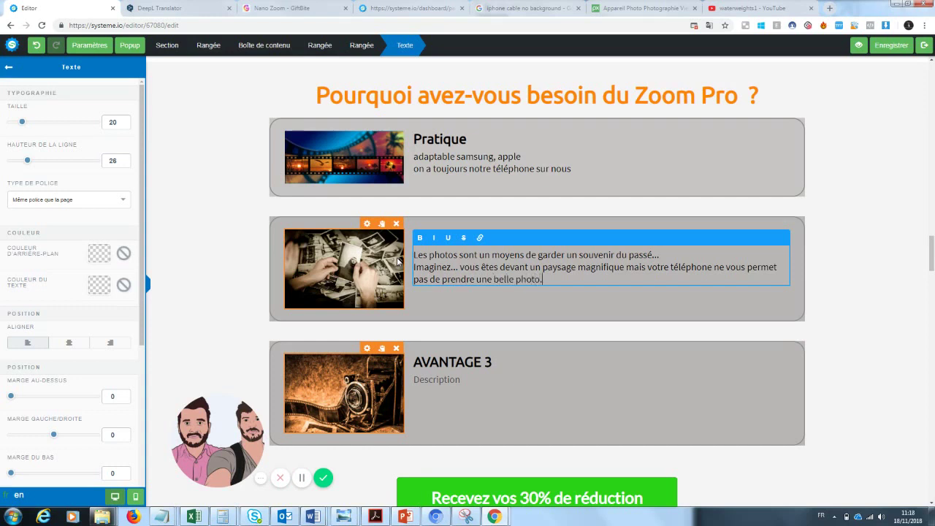
{"action": "type", "text": " Ceci ne"}
{"action": "type", "text": " se reproduit"}
{"action": "type", "text": "a plus jamai"}
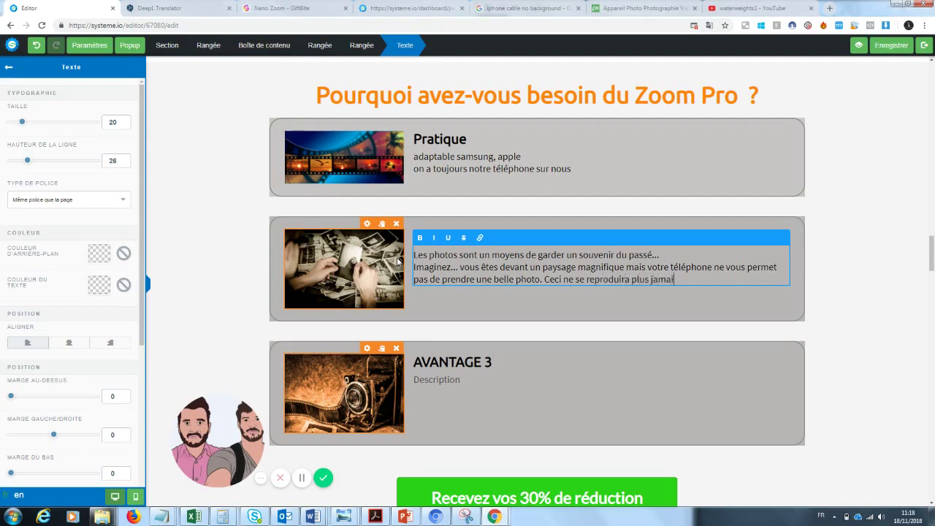
{"action": "type", "text": "s avec Zoom Pro. En effet"}
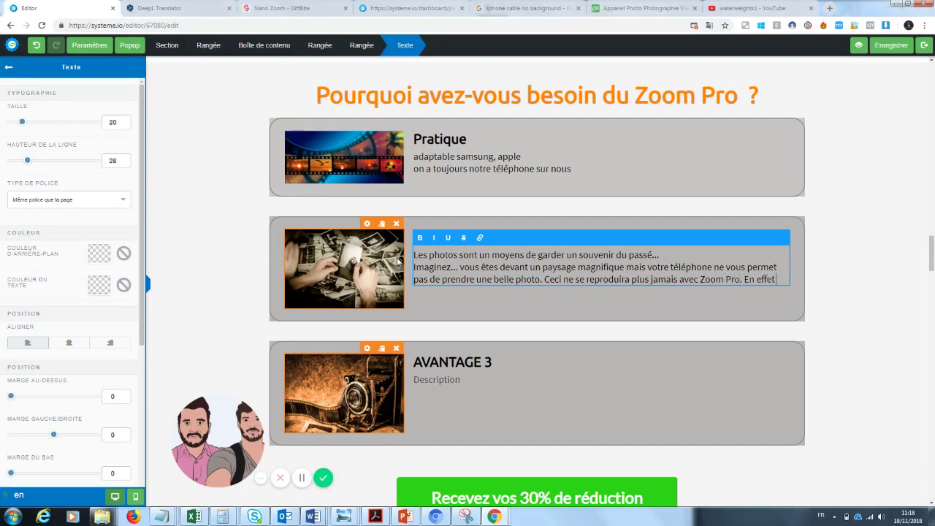
{"action": "key", "text": "BackSpace"}
{"action": "key", "text": "BackSpace"}
{"action": "key", "text": "BackSpace"}
{"action": "left_click", "coordinate": [848, 274]}
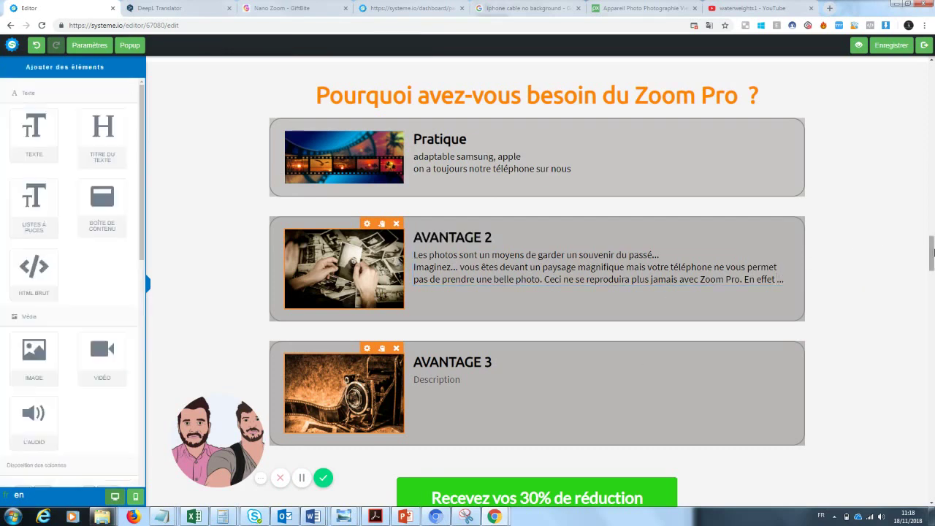
- Retitle the second benefit box 'Un souvenir du passé'
{"action": "scroll", "coordinate": [613, 286], "scroll_direction": "down", "scroll_amount": 1}
{"action": "left_click", "coordinate": [501, 286]}
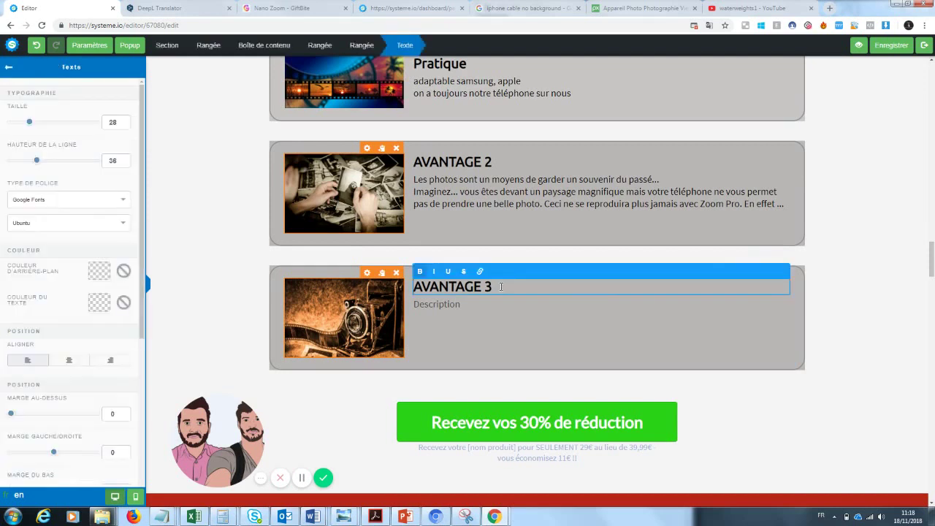
{"action": "left_click", "coordinate": [495, 163]}
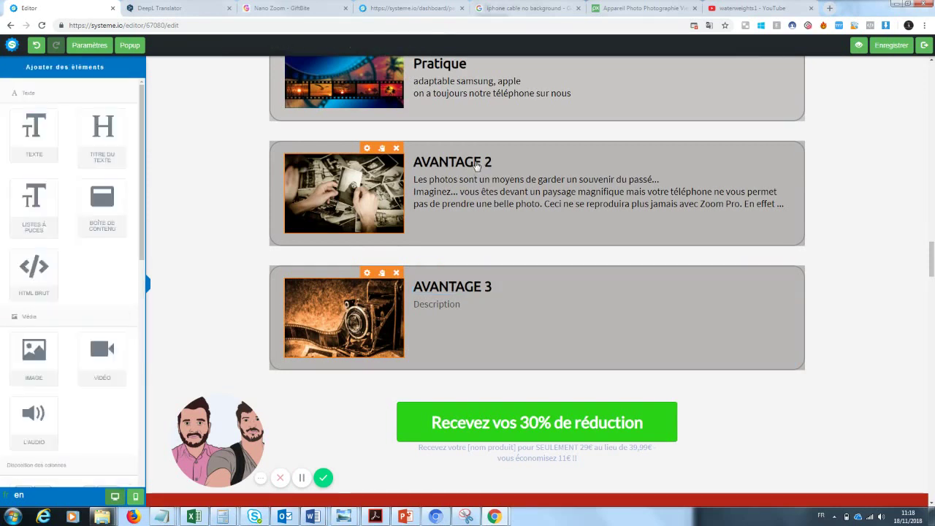
{"action": "left_click", "coordinate": [476, 165]}
{"action": "left_click_drag", "start_coordinate": [495, 162], "coordinate": [377, 159]}
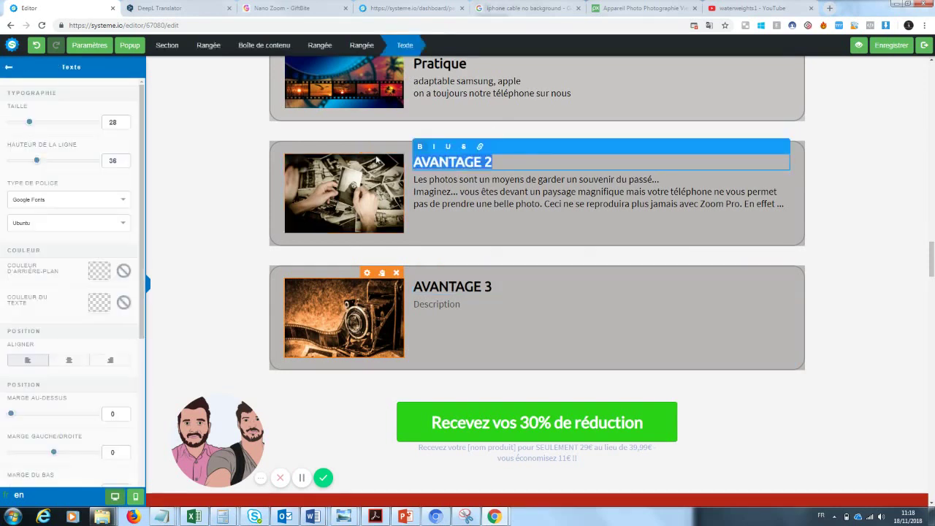
{"action": "type", "text": "Un souvenir du"}
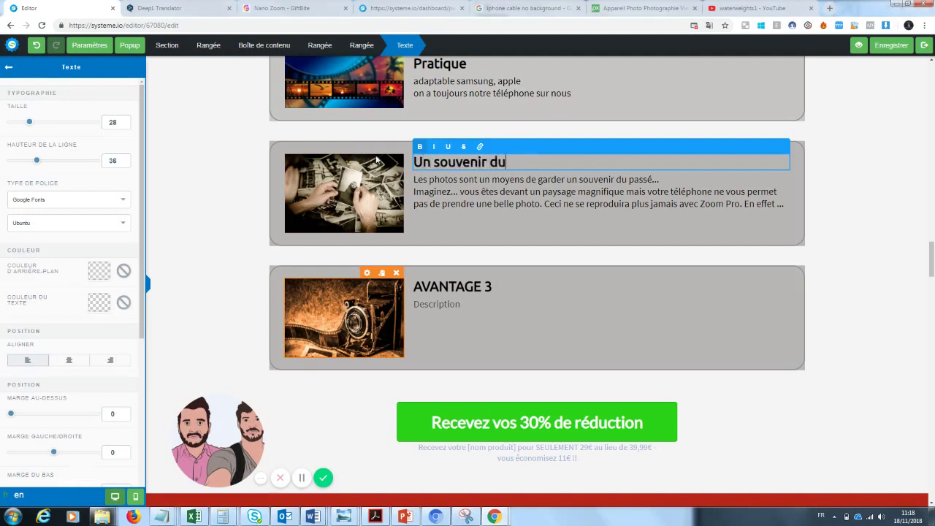
{"action": "type", "text": " passé"}
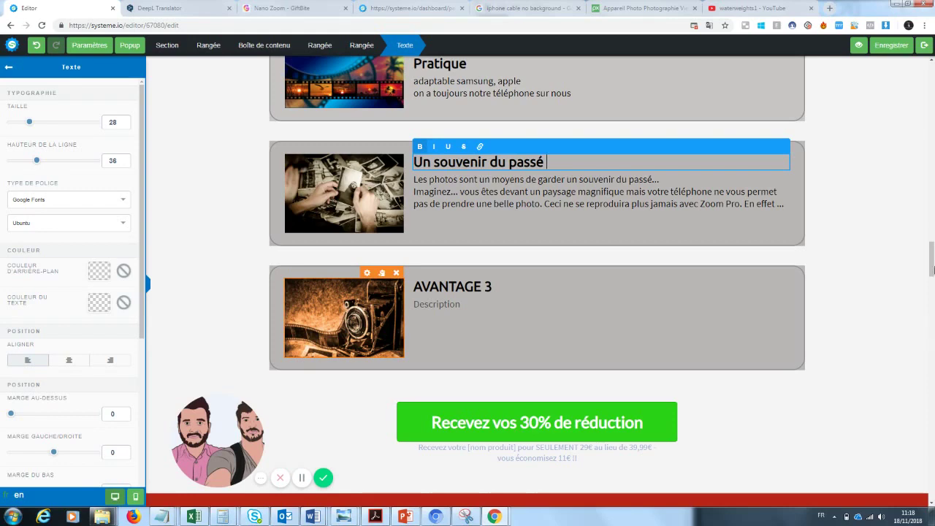
{"action": "left_click", "coordinate": [501, 285]}
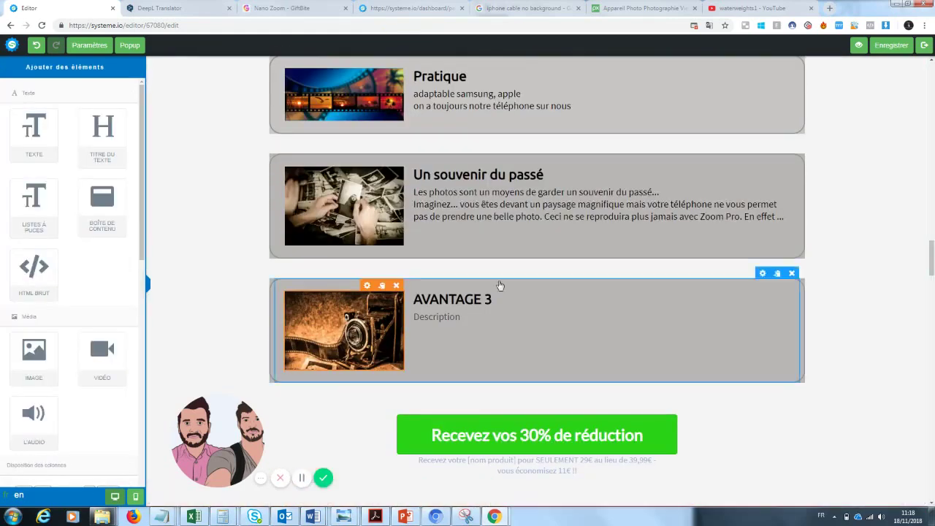
- Retitle the AVANTAGE 3 box 'Une manière de se démarquer des autres ...'
{"action": "left_click", "coordinate": [498, 298]}
{"action": "left_click_drag", "start_coordinate": [499, 298], "coordinate": [398, 307]}
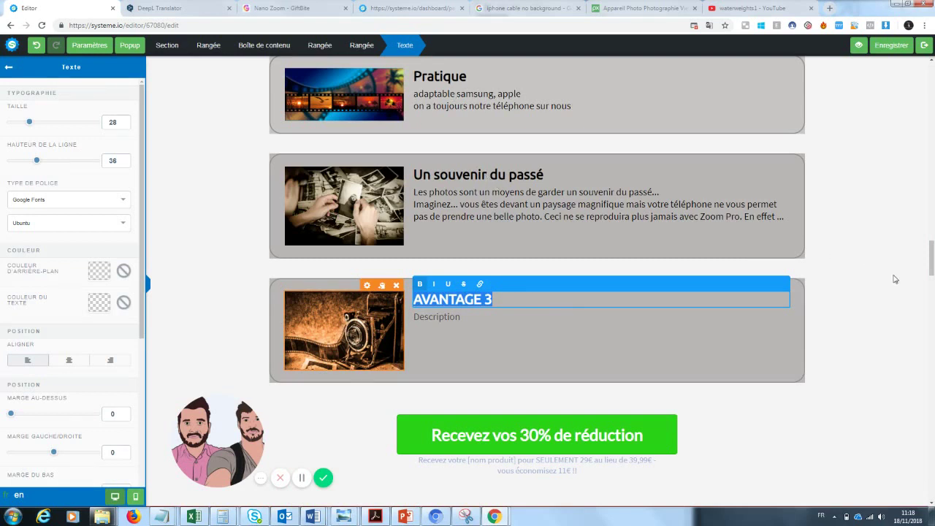
{"action": "type", "text": "Une m"}
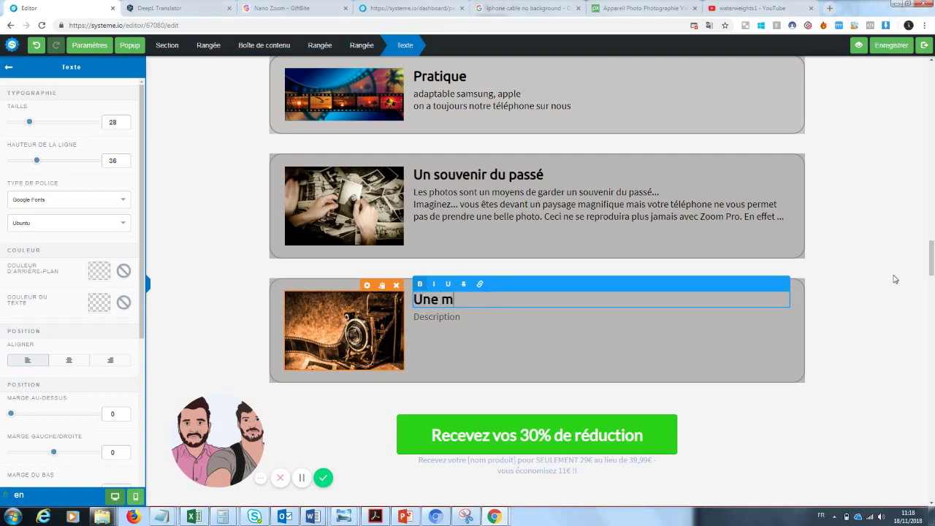
{"action": "type", "text": "anière de se d"}
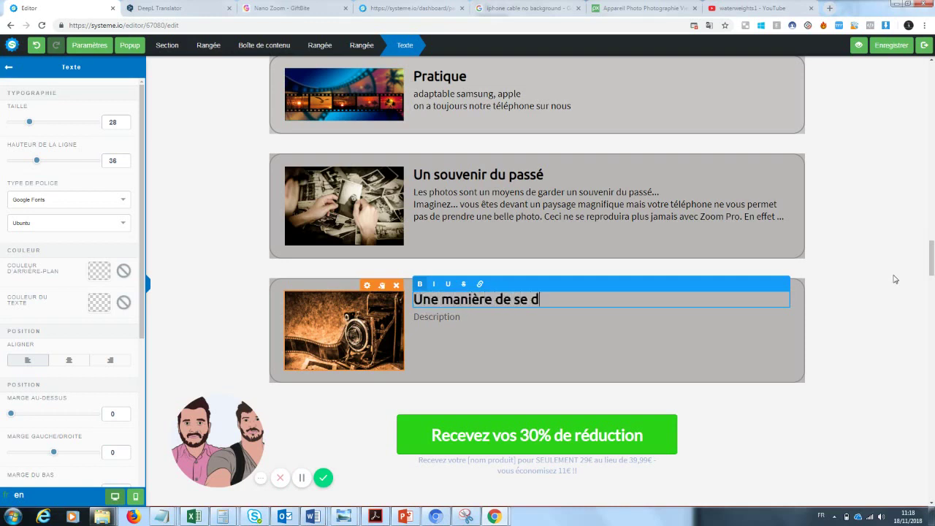
{"action": "type", "text": "émarquer des a"}
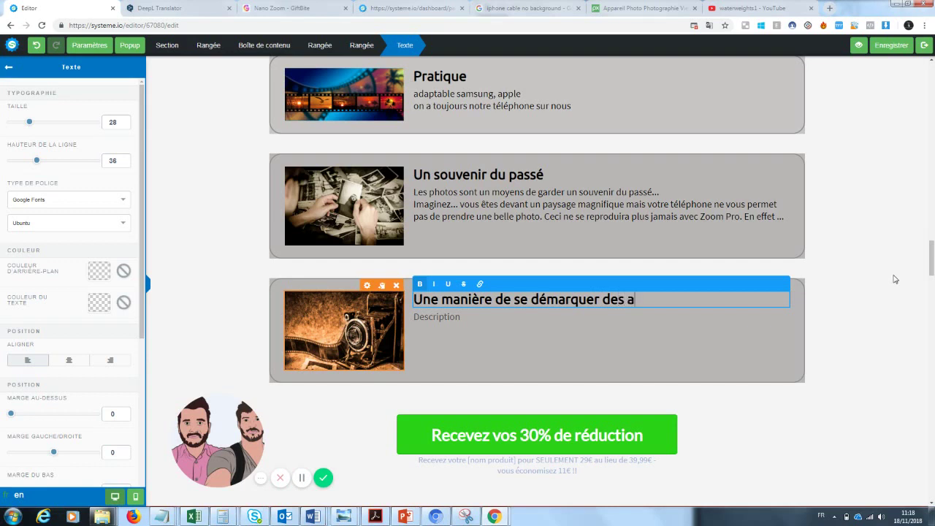
{"action": "key", "text": "BackSpace"}
{"action": "key", "text": "BackSpace"}
{"action": "key", "text": "BackSpace"}
{"action": "type", "text": "s autres ..."}
{"action": "left_click", "coordinate": [454, 329]}
- Replace its description with 'Tout le monde poste les mêmes photos...' and a 'Grace à zoom pro...' line
{"action": "left_click", "coordinate": [467, 318]}
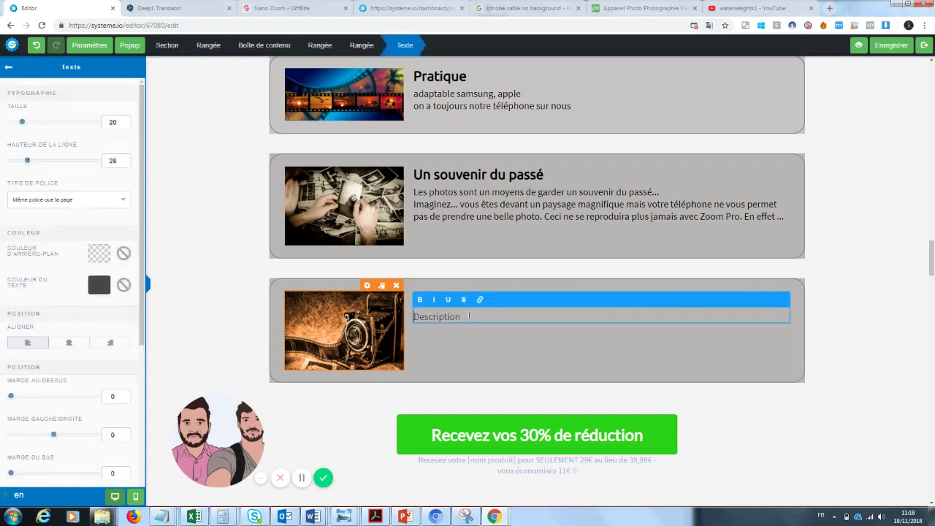
{"action": "left_click_drag", "start_coordinate": [467, 318], "coordinate": [360, 319]}
{"action": "type", "text": "Tout le monde poste les m"}
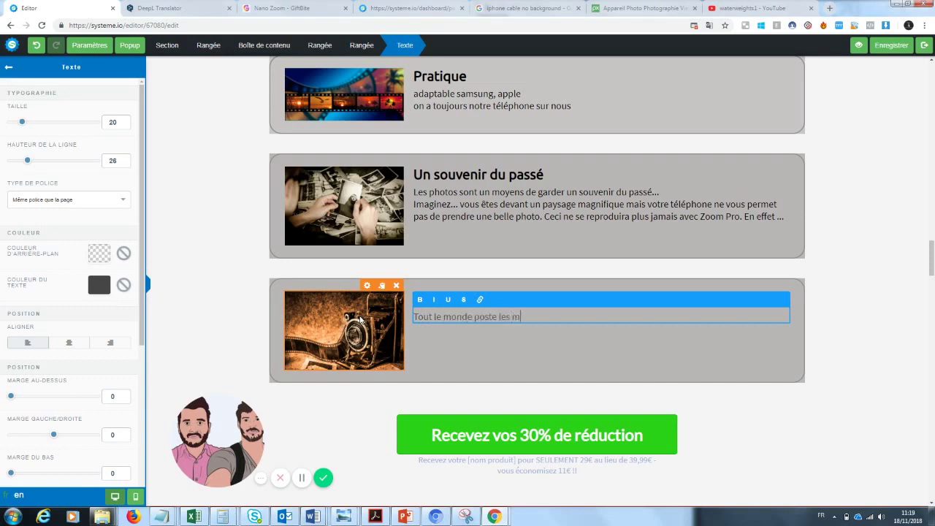
{"action": "type", "text": "êmes photos sur les réseau"}
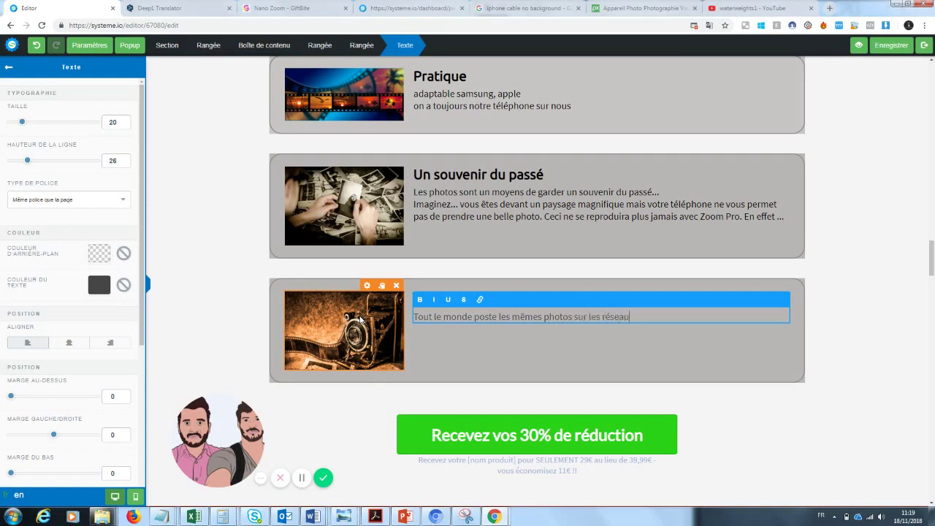
{"action": "type", "text": "x..."}
{"action": "key", "text": "Return"}
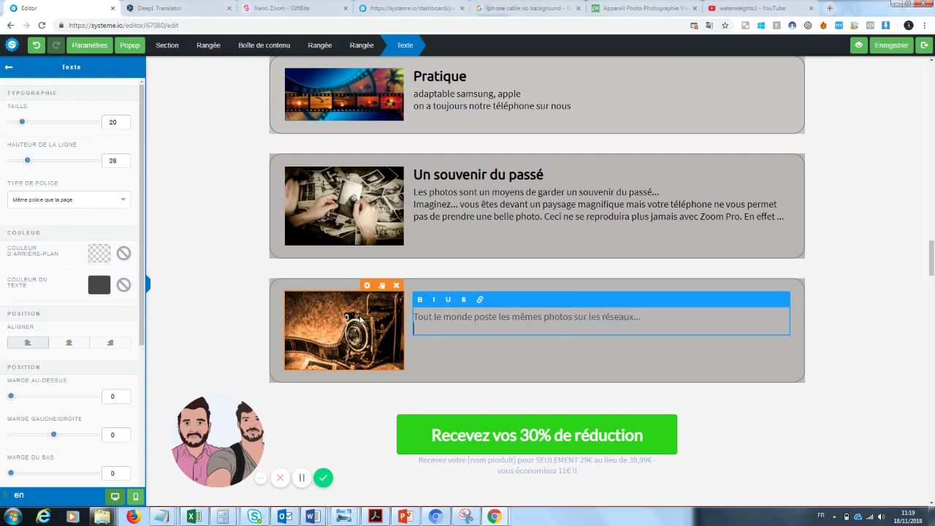
{"action": "type", "text": "Grace à zoom pro, vous vou"}
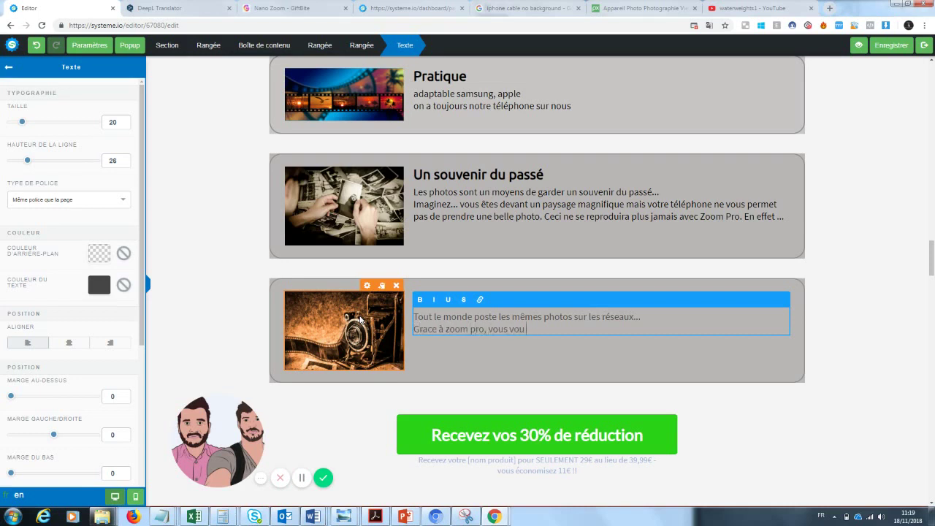
{"action": "type", "text": "s démarquerez enfin de la"}
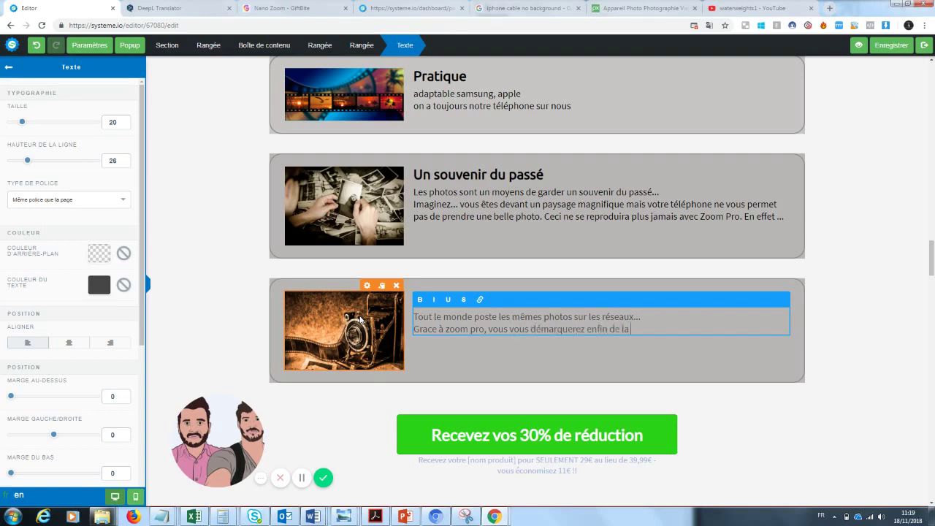
{"action": "type", "text": " masse pour un rendu ex"}
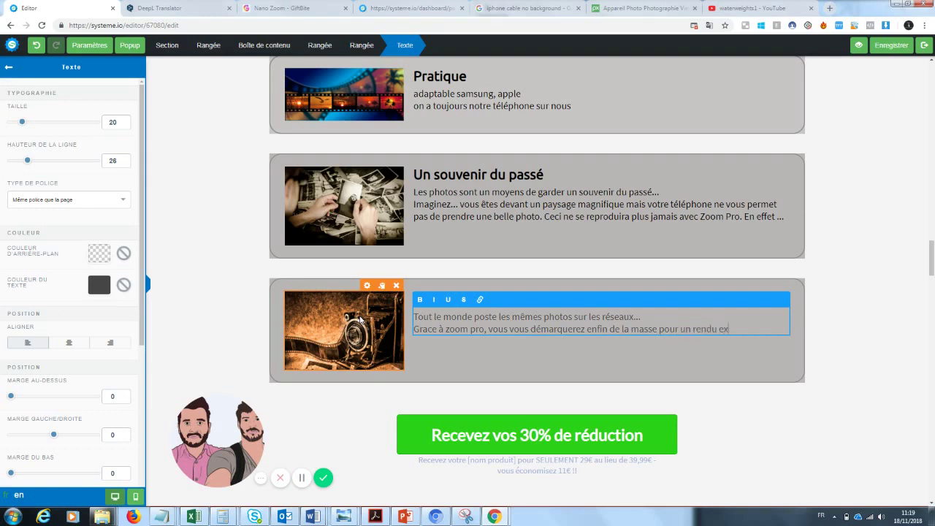
{"action": "type", "text": "ceptionnel sur vos photos"}
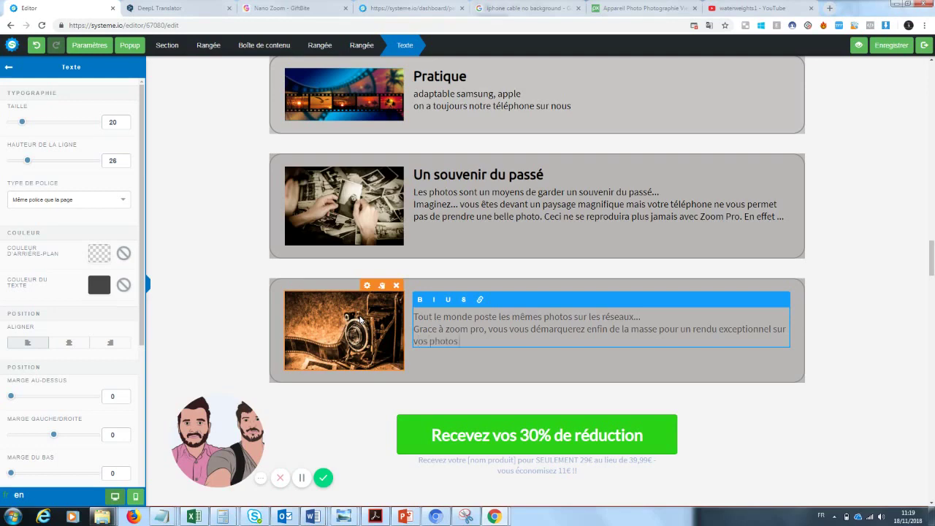
{"action": "left_click", "coordinate": [911, 271]}
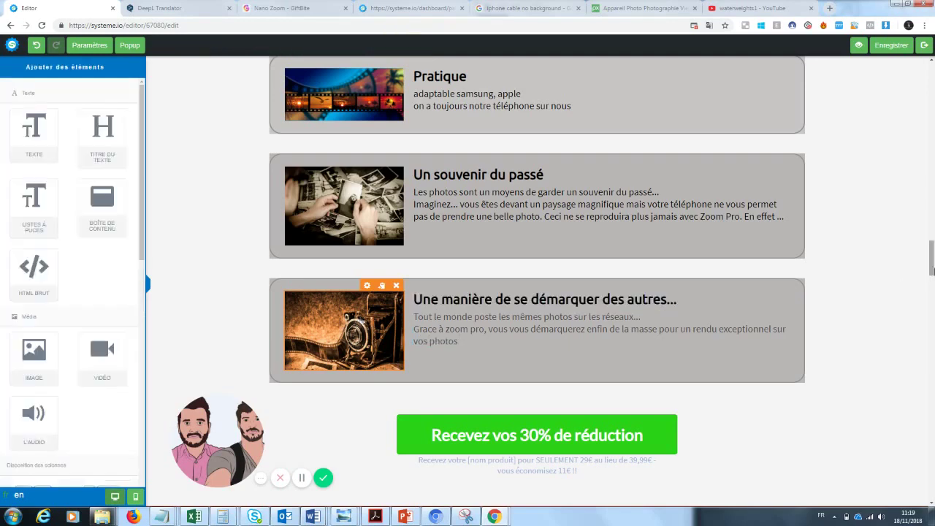
{"action": "left_click_drag", "start_coordinate": [932, 268], "coordinate": [932, 258]}
- Remove the [BONUS] tag from the bonus section heading
{"action": "scroll", "coordinate": [855, 233], "scroll_direction": "down", "scroll_amount": 2}
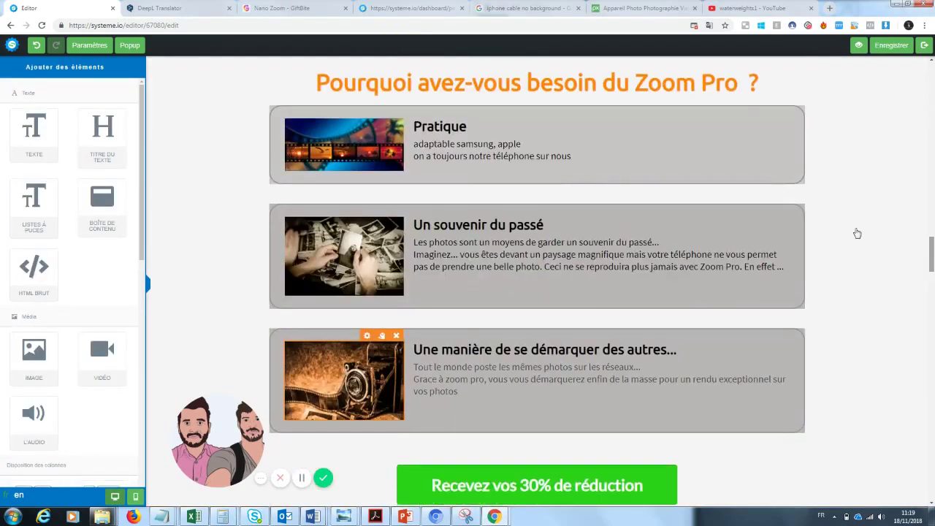
{"action": "left_click_drag", "start_coordinate": [932, 256], "coordinate": [926, 281]}
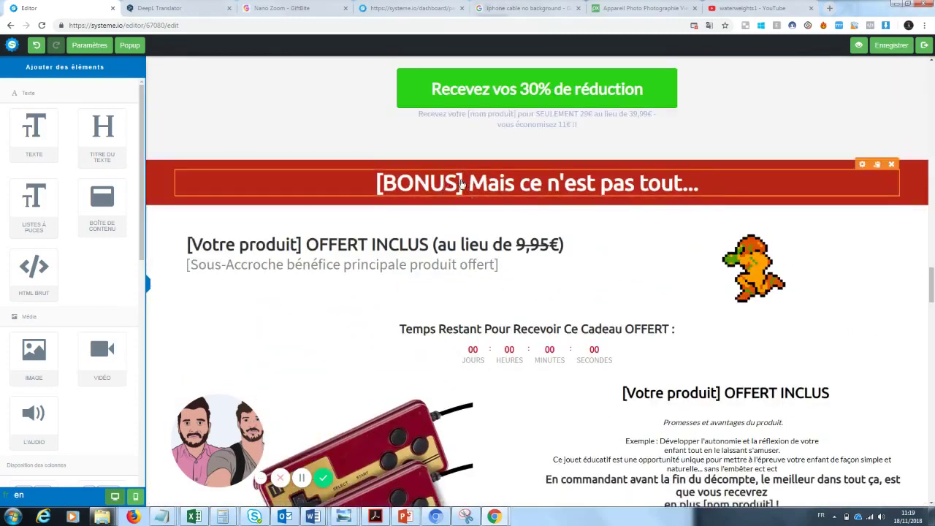
{"action": "left_click", "coordinate": [464, 182]}
{"action": "left_click_drag", "start_coordinate": [466, 183], "coordinate": [353, 176]}
{"action": "key", "text": "BackSpace"}
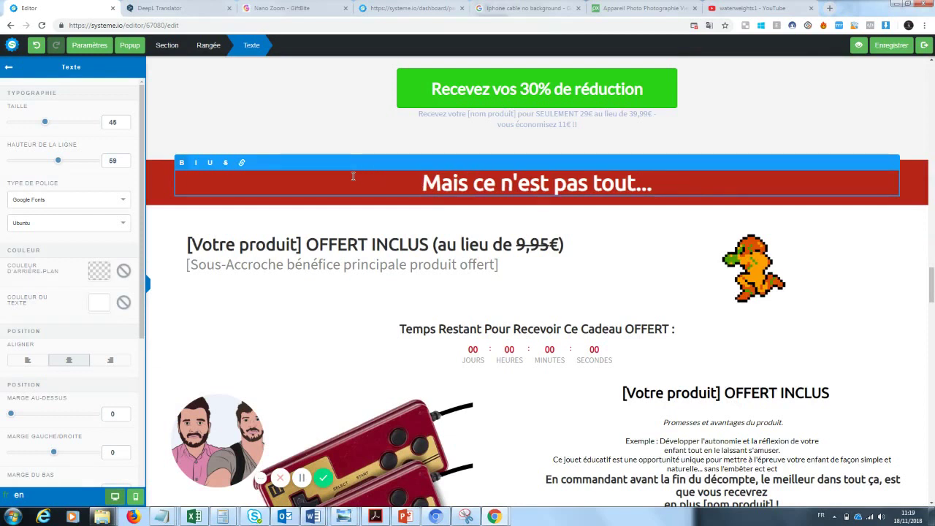
{"action": "left_click", "coordinate": [340, 300]}
- Make the gift title read 'Cable téléphone OFFERT INCLUS (au lieu de 9,95€)'
{"action": "left_click", "coordinate": [301, 244]}
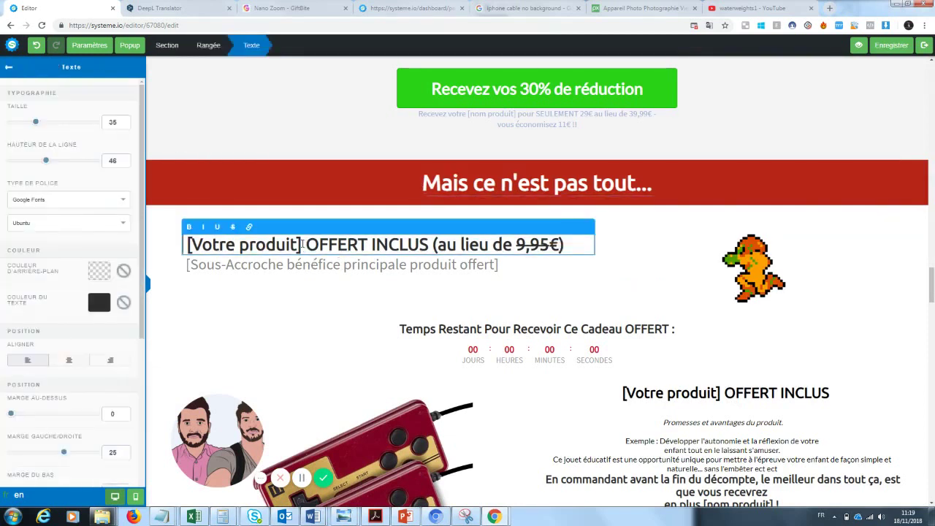
{"action": "left_click_drag", "start_coordinate": [302, 245], "coordinate": [189, 244]}
{"action": "left_click", "coordinate": [190, 244]}
{"action": "key", "text": "BackSpace"}
{"action": "key", "text": "BackSpace"}
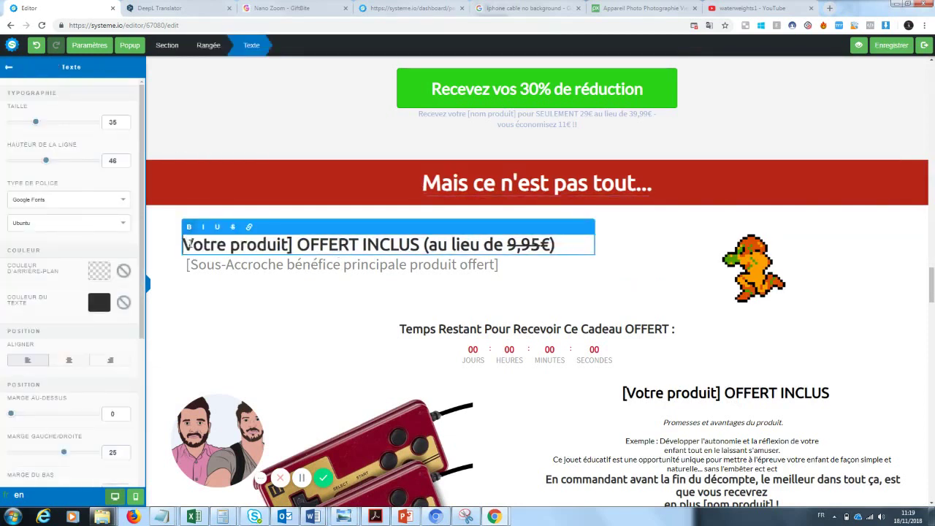
{"action": "type", "text": "Cable télép"}
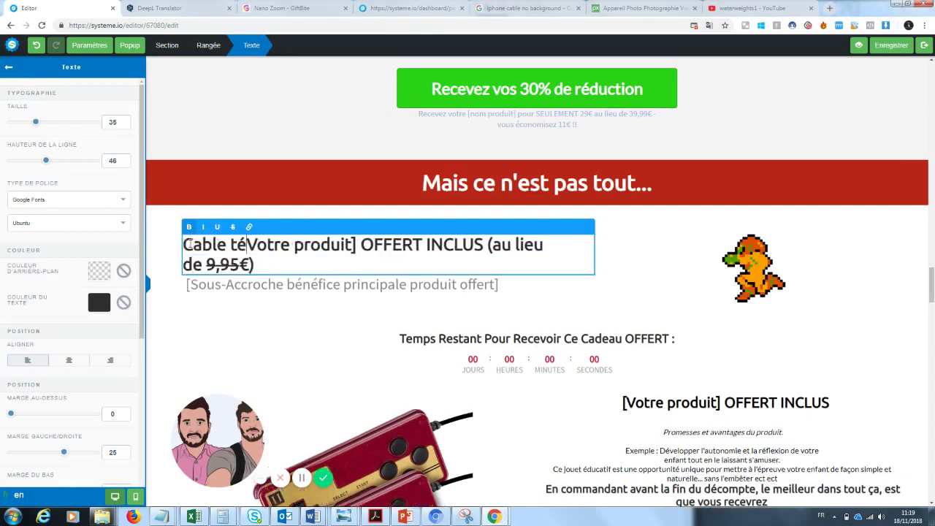
{"action": "type", "text": "hone"}
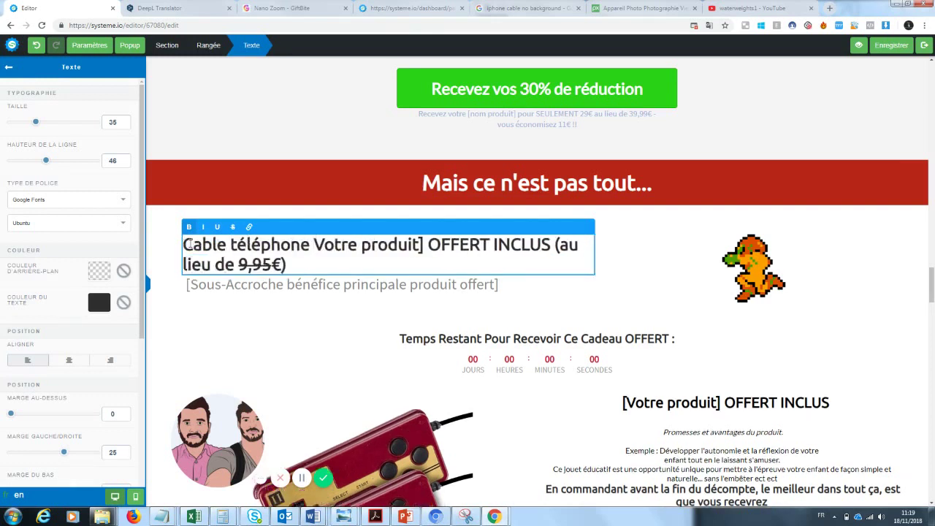
{"action": "left_click_drag", "start_coordinate": [429, 246], "coordinate": [317, 250]}
{"action": "key", "text": "BackSpace"}
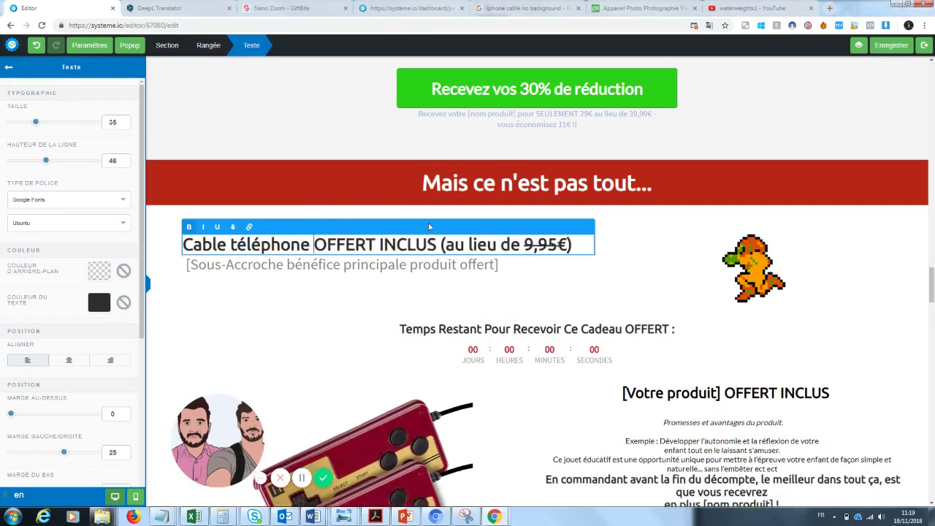
{"action": "left_click_drag", "start_coordinate": [439, 244], "coordinate": [578, 246]}
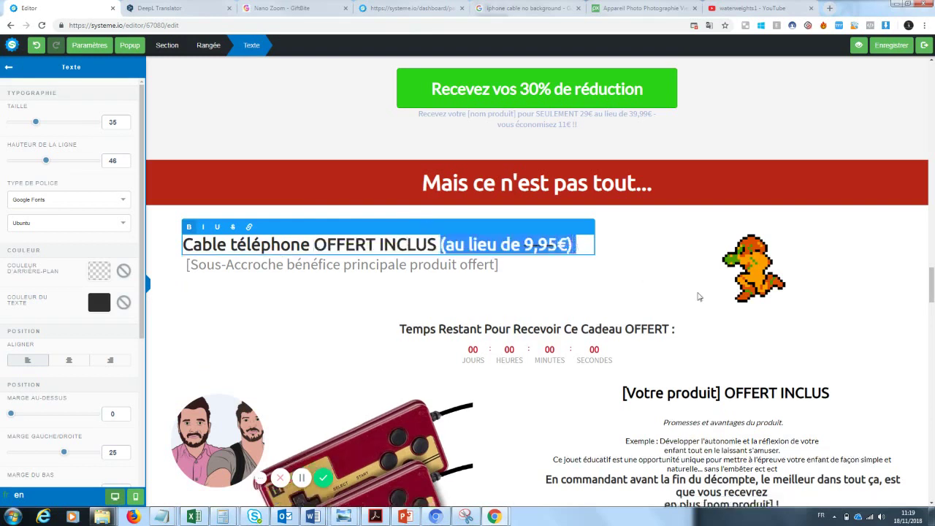
{"action": "left_click", "coordinate": [697, 296]}
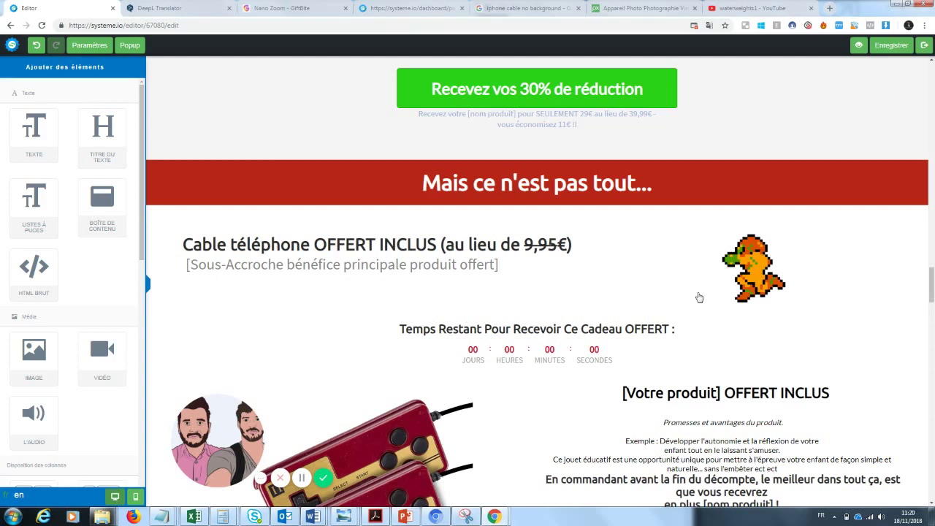
{"action": "scroll", "coordinate": [925, 270], "scroll_direction": "down", "scroll_amount": 2}
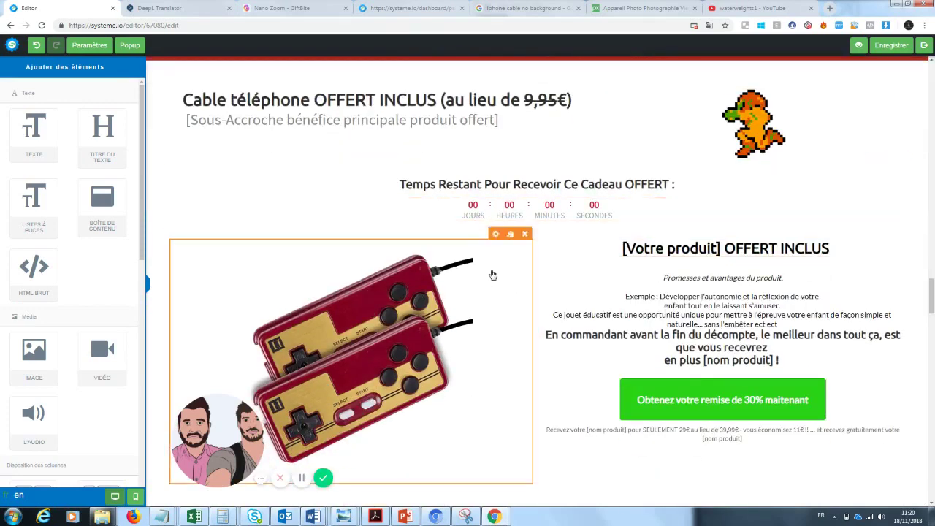
- Swap the gift section's game-controller picture for the uploaded white phone cable image
{"action": "left_click", "coordinate": [495, 234]}
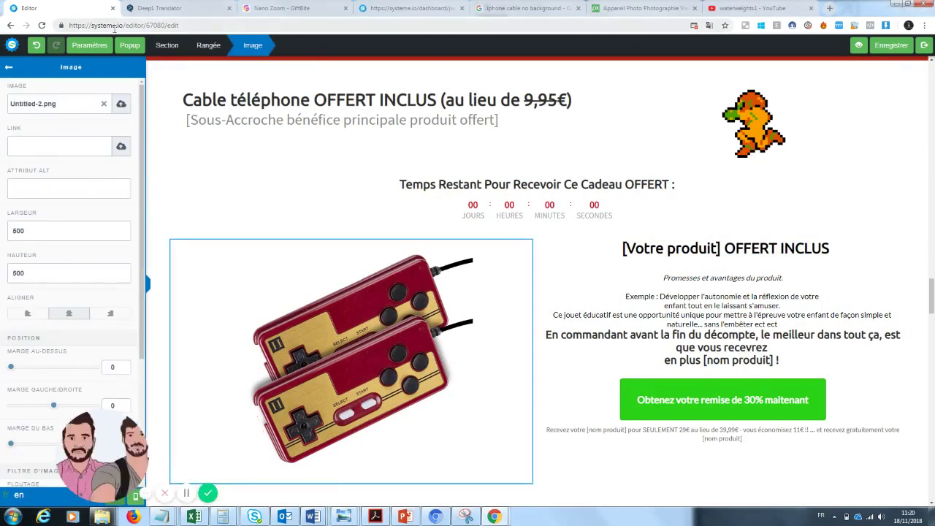
{"action": "left_click", "coordinate": [104, 104]}
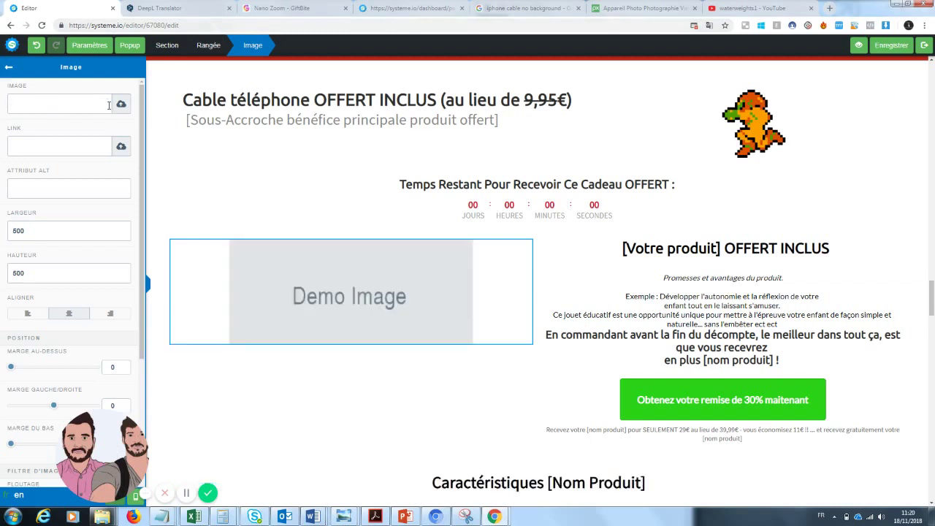
{"action": "left_click", "coordinate": [117, 104]}
{"action": "left_click", "coordinate": [475, 193]}
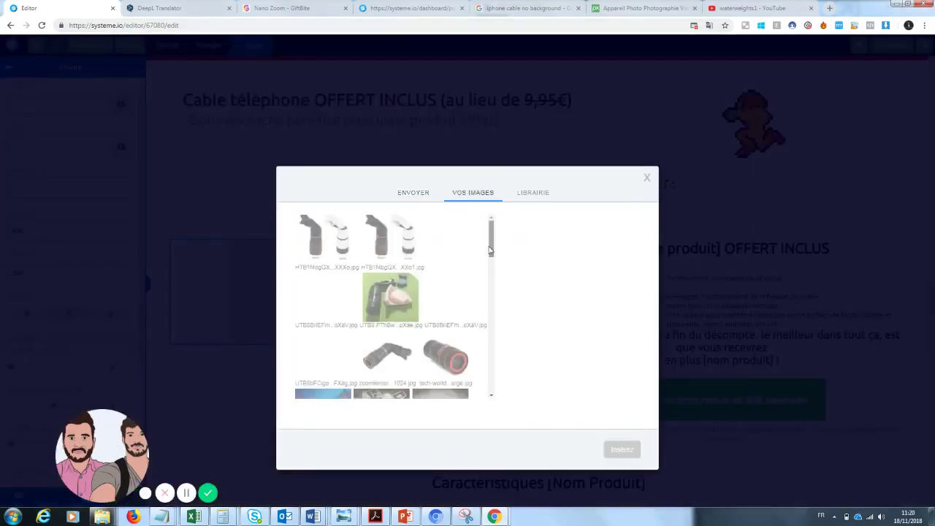
{"action": "left_click_drag", "start_coordinate": [490, 250], "coordinate": [484, 284]}
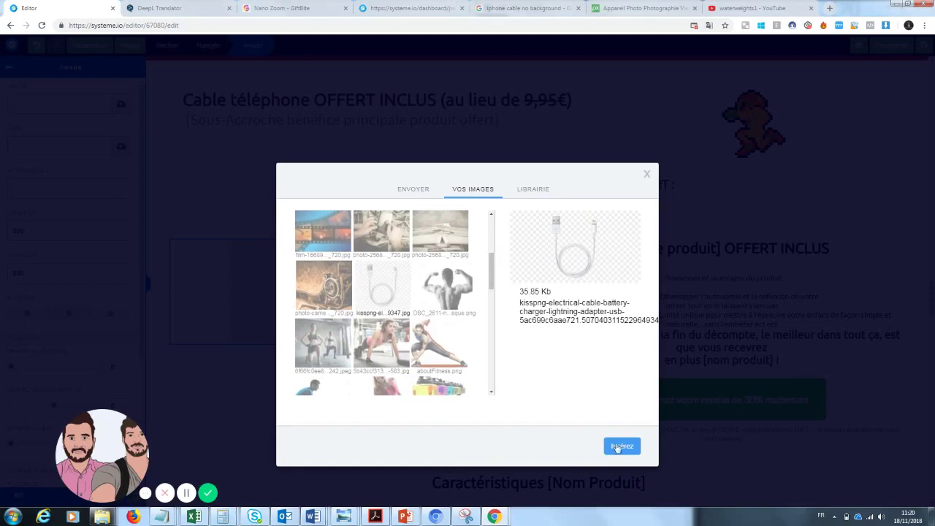
{"action": "left_click", "coordinate": [617, 447]}
{"action": "left_click", "coordinate": [602, 223]}
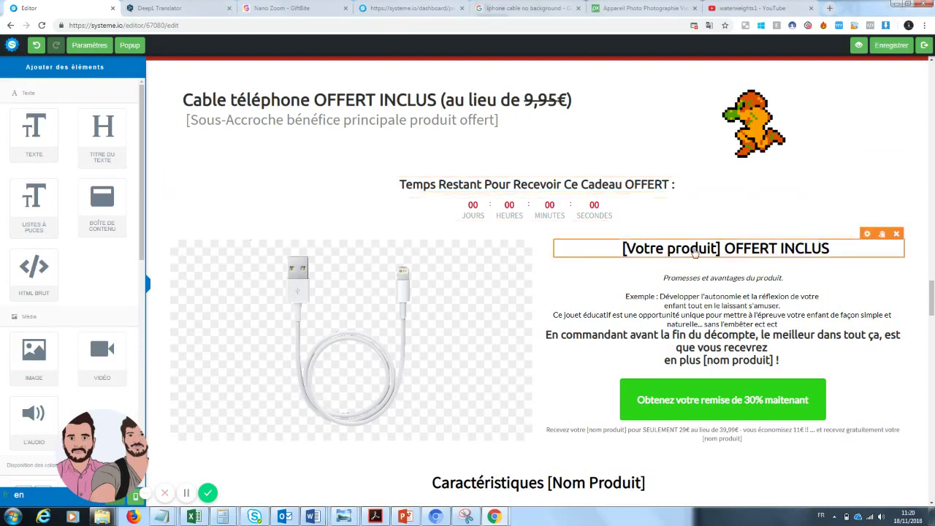
- Change the gift heading to read 'Votre cable téléphone OFFERT INCLUS'
{"action": "left_click", "coordinate": [694, 252]}
{"action": "left_click_drag", "start_coordinate": [720, 248], "coordinate": [626, 250]}
{"action": "type", "text": "Votre cab"}
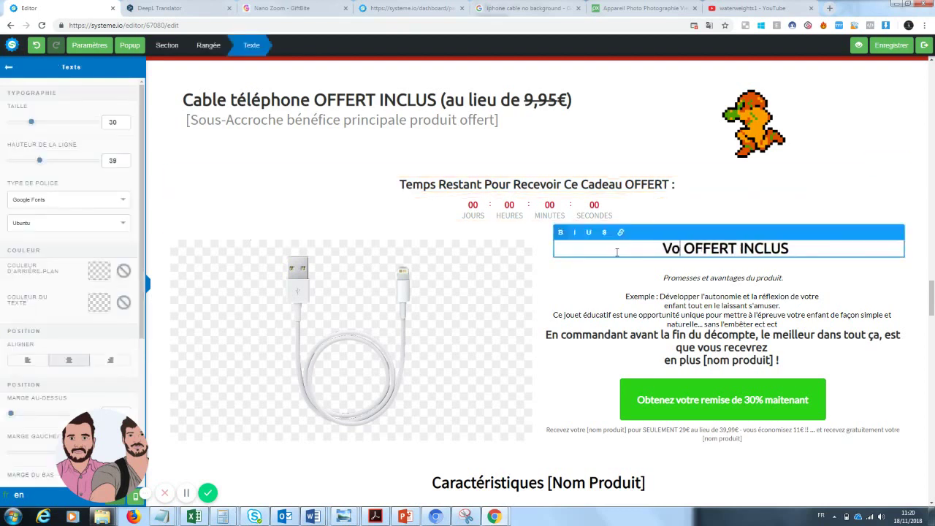
{"action": "type", "text": "le téléphone"}
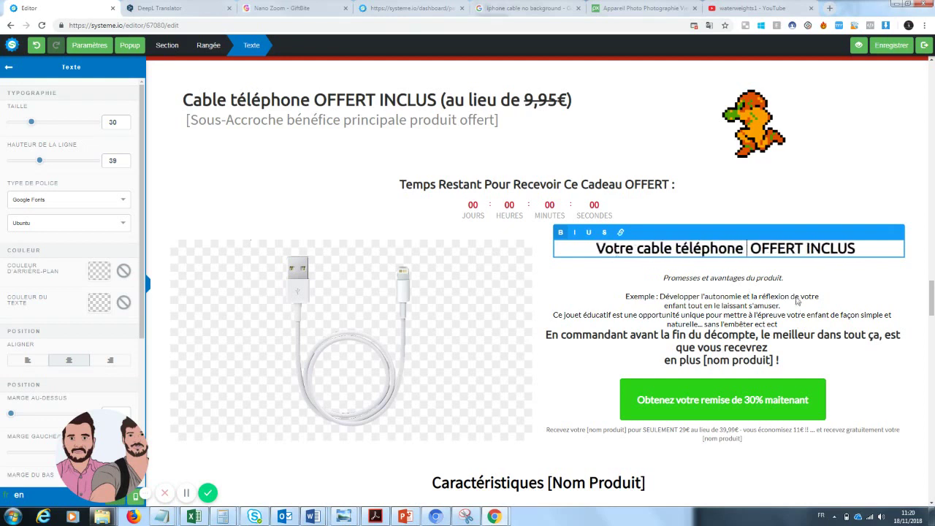
{"action": "left_click", "coordinate": [767, 281]}
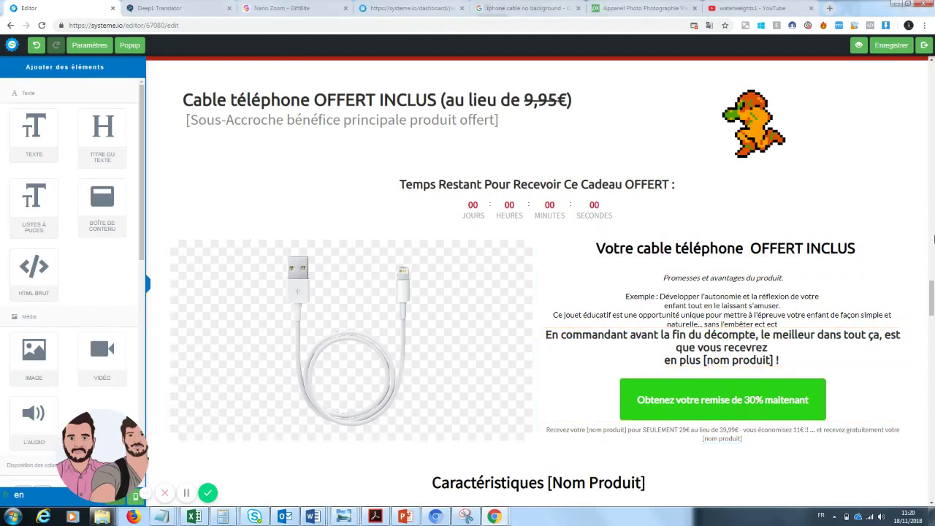
{"action": "left_click_drag", "start_coordinate": [931, 298], "coordinate": [932, 317]}
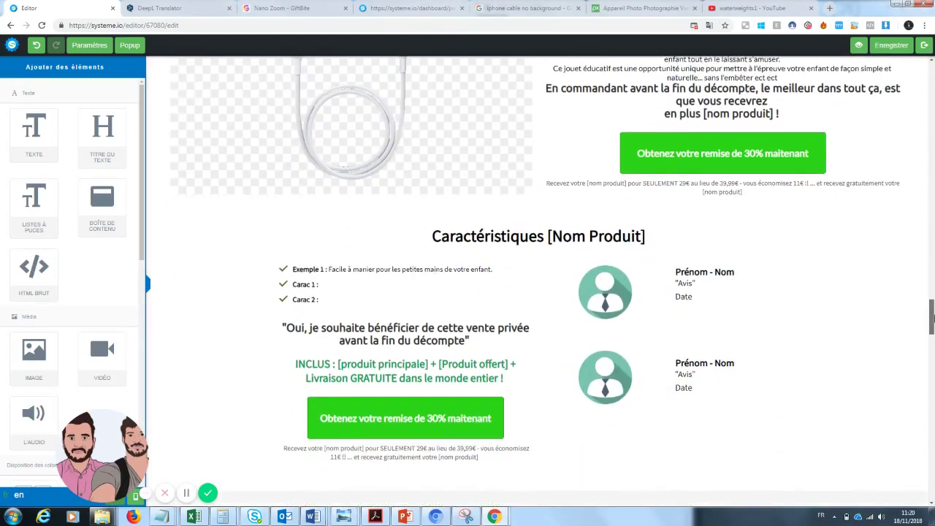
- Rename the features heading to 'Caractéristiques Cable téléphone'
{"action": "left_click", "coordinate": [607, 230]}
{"action": "left_click_drag", "start_coordinate": [645, 230], "coordinate": [537, 230]}
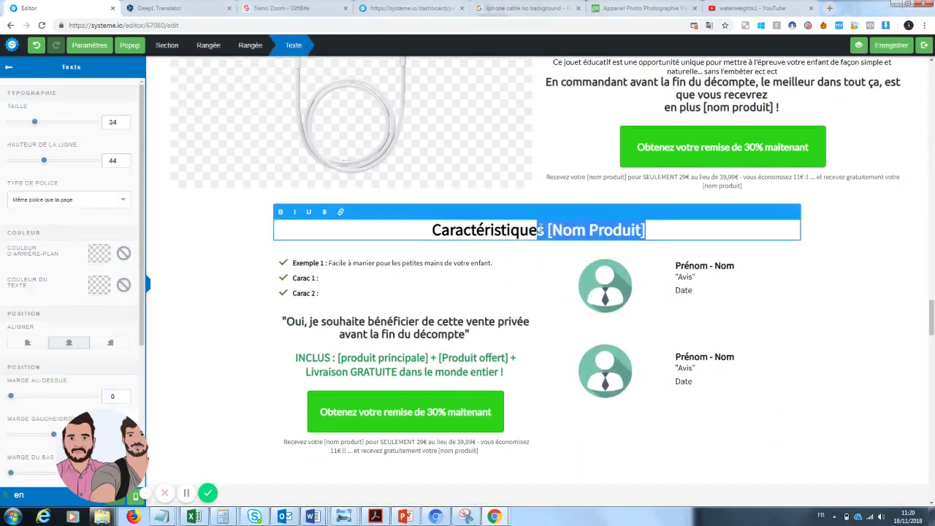
{"action": "type", "text": "Cable t"}
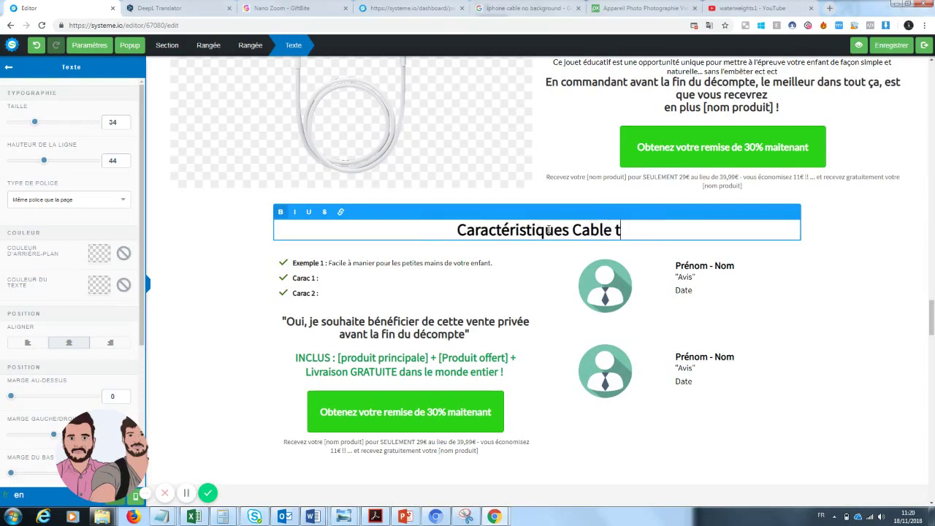
{"action": "type", "text": "éléphone"}
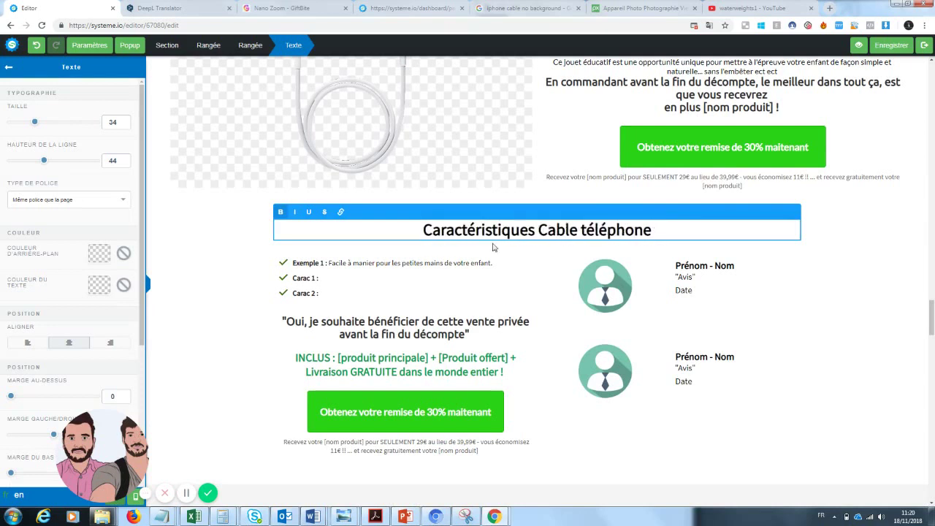
{"action": "left_click", "coordinate": [420, 277]}
{"action": "left_click", "coordinate": [364, 268]}
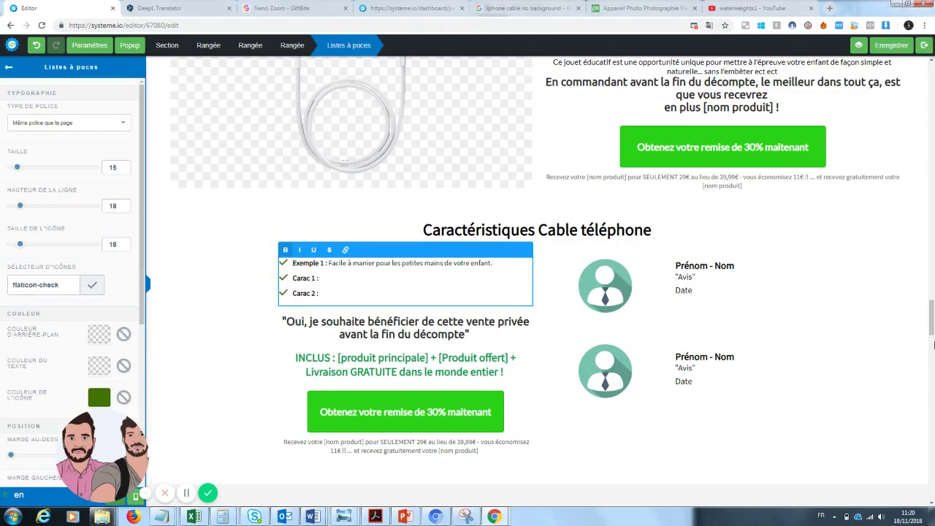
- Replace the console picture in the package section with the zoom lens photo from Vos images
{"action": "left_click", "coordinate": [918, 328]}
{"action": "left_click_drag", "start_coordinate": [931, 323], "coordinate": [931, 350]}
{"action": "left_click", "coordinate": [340, 234]}
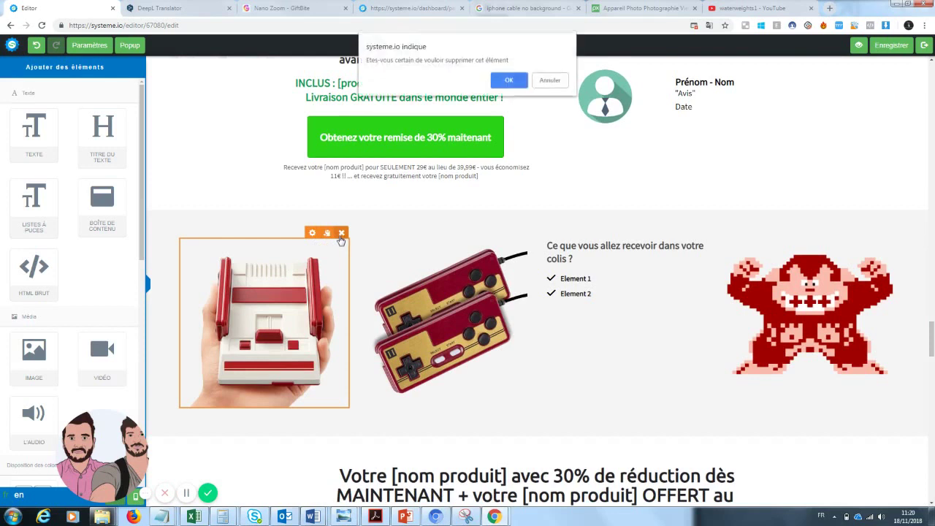
{"action": "left_click", "coordinate": [509, 80]}
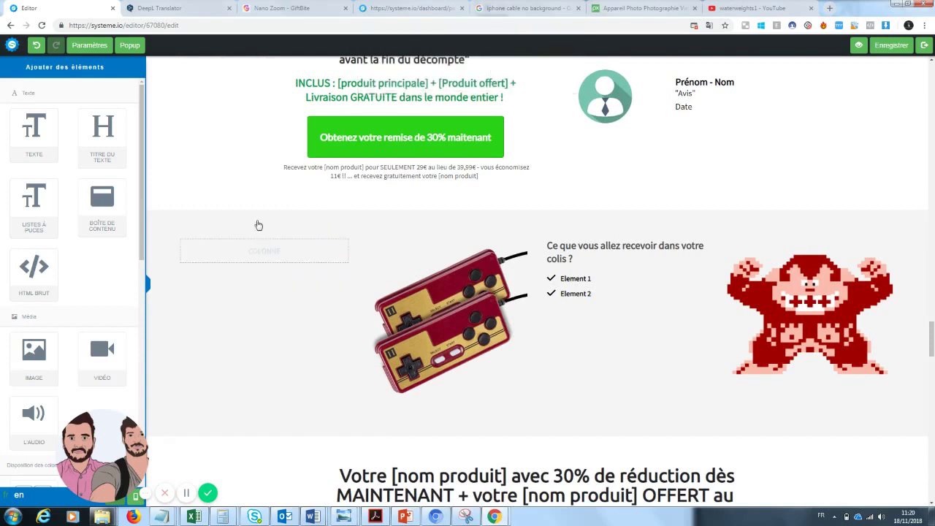
{"action": "left_click", "coordinate": [36, 45]}
{"action": "left_click", "coordinate": [328, 263]}
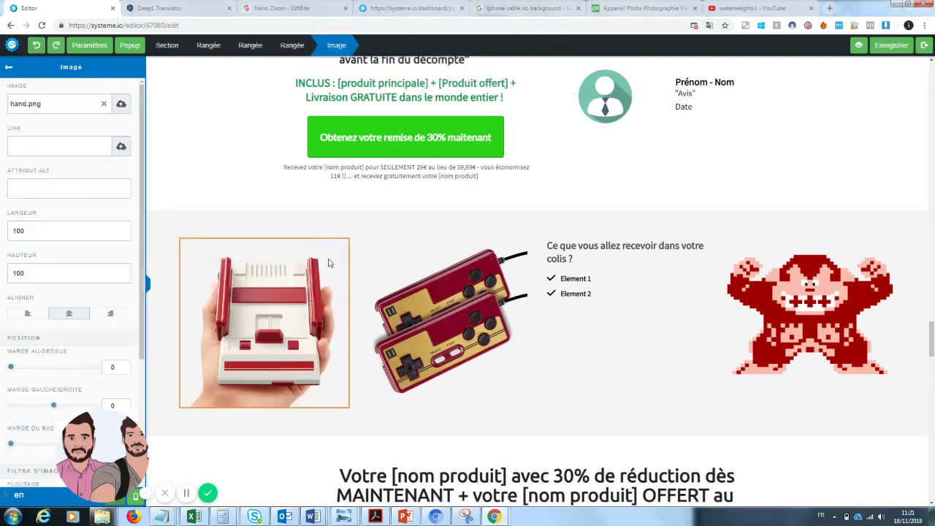
{"action": "left_click", "coordinate": [104, 104]}
{"action": "left_click", "coordinate": [119, 105]}
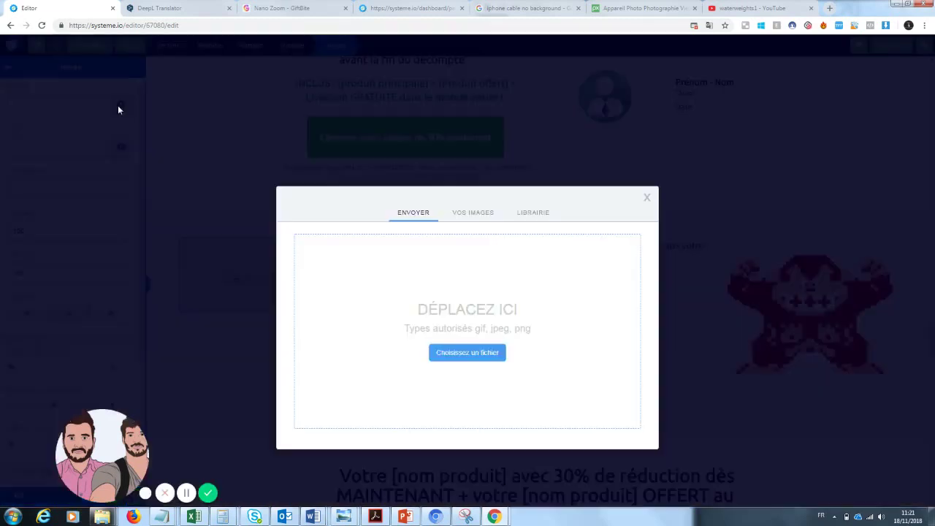
{"action": "left_click", "coordinate": [474, 213]}
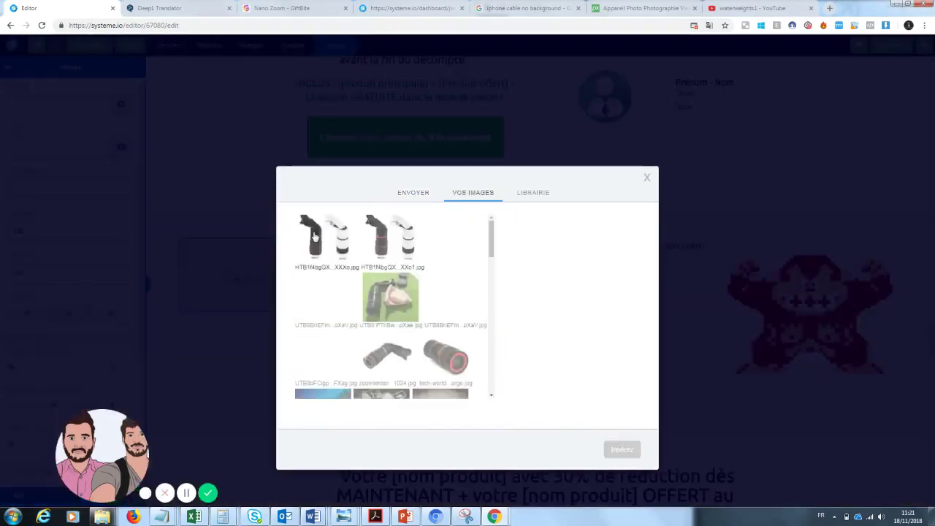
{"action": "left_click", "coordinate": [471, 381]}
{"action": "left_click", "coordinate": [622, 449]}
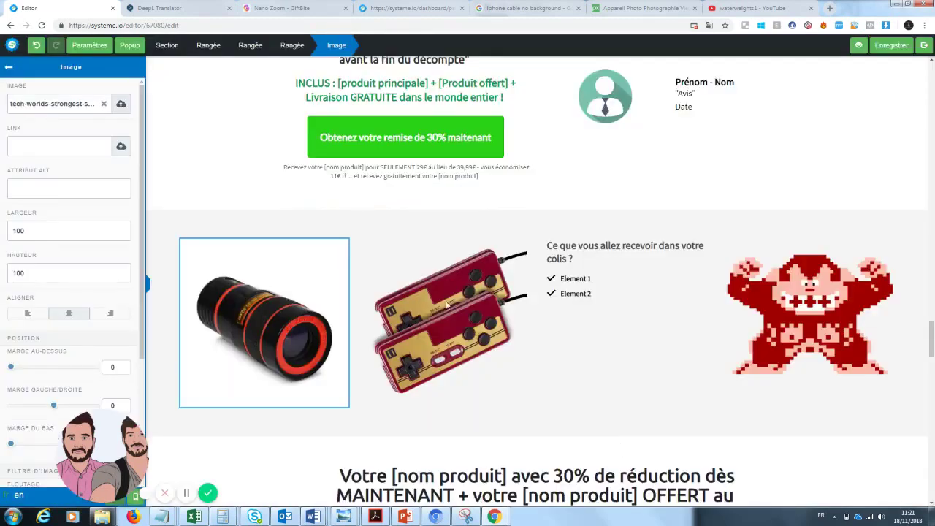
{"action": "key", "text": "Escape"}
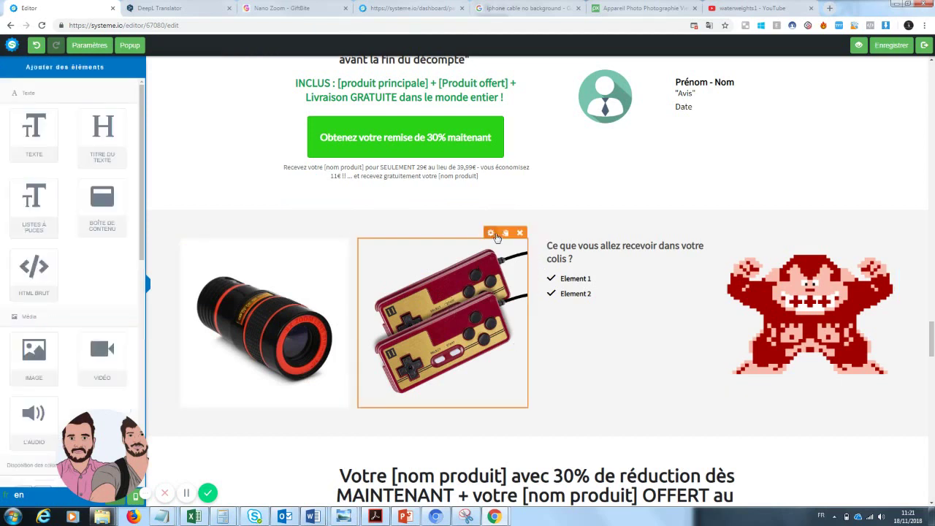
- Select the controller picture beside the lens photo in the package row
{"action": "left_click", "coordinate": [496, 238]}
{"action": "key", "text": "Escape"}
{"action": "left_click", "coordinate": [491, 233]}
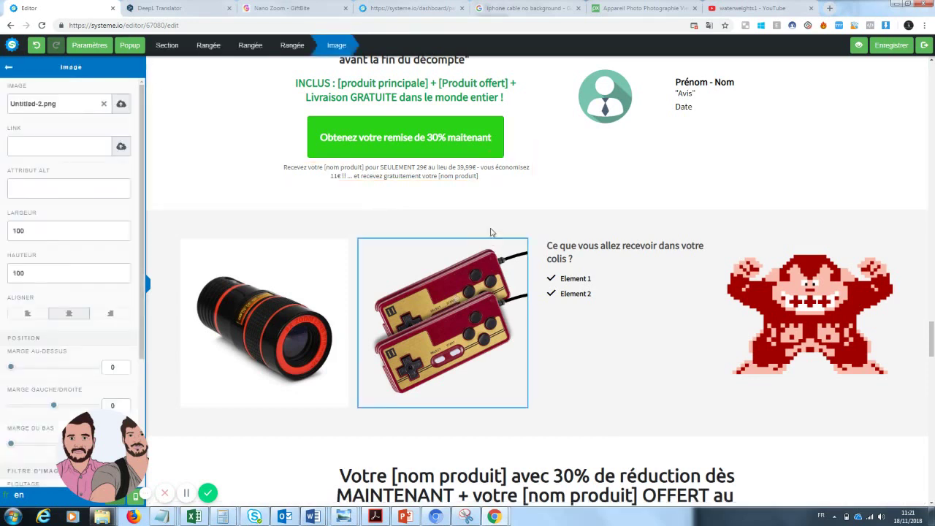
{"action": "key", "text": "Escape"}
{"action": "left_click", "coordinate": [486, 318]}
{"action": "key", "text": "Escape"}
{"action": "left_click", "coordinate": [476, 332]}
{"action": "key", "text": "Escape"}
- Swap the controller picture for the white kisspng phone cable image from Vos images
{"action": "left_click", "coordinate": [492, 232]}
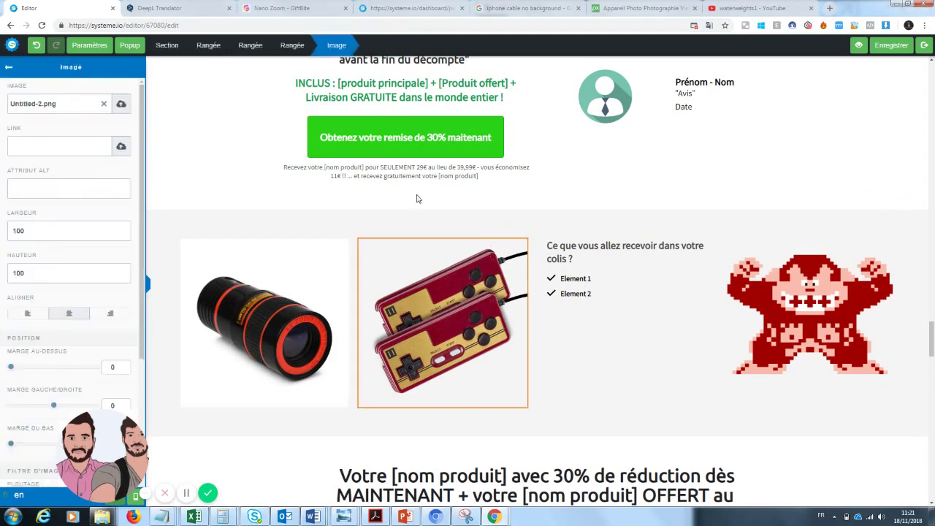
{"action": "left_click", "coordinate": [104, 104]}
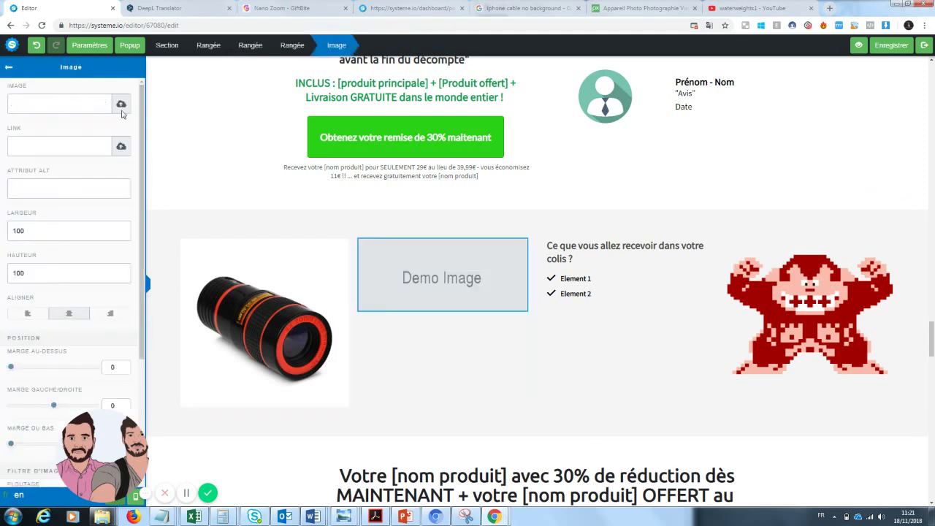
{"action": "left_click", "coordinate": [121, 104]}
{"action": "left_click", "coordinate": [471, 213]}
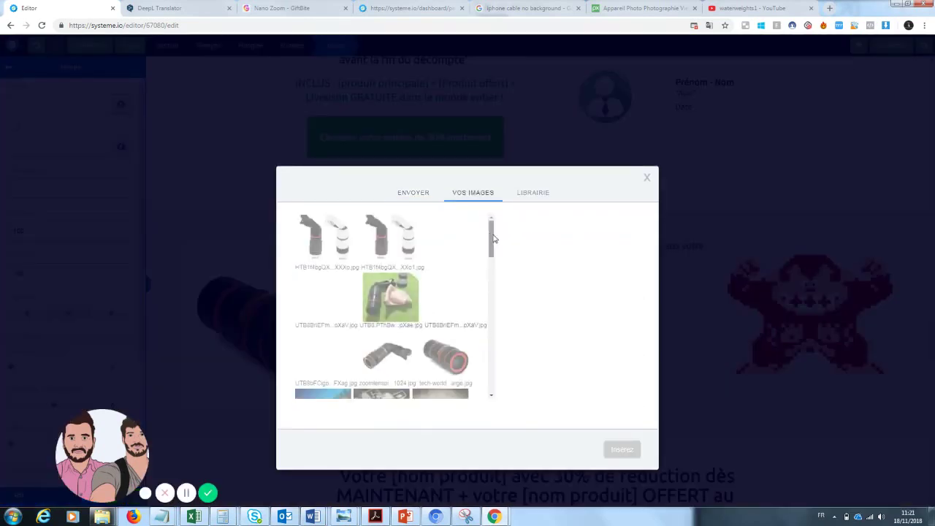
{"action": "left_click_drag", "start_coordinate": [491, 244], "coordinate": [490, 261]}
{"action": "left_click", "coordinate": [381, 355]}
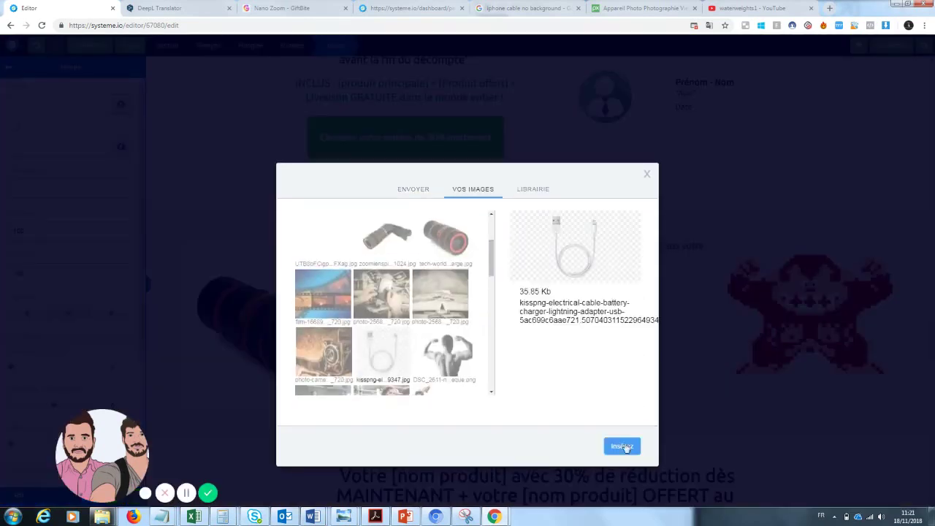
{"action": "left_click", "coordinate": [622, 446]}
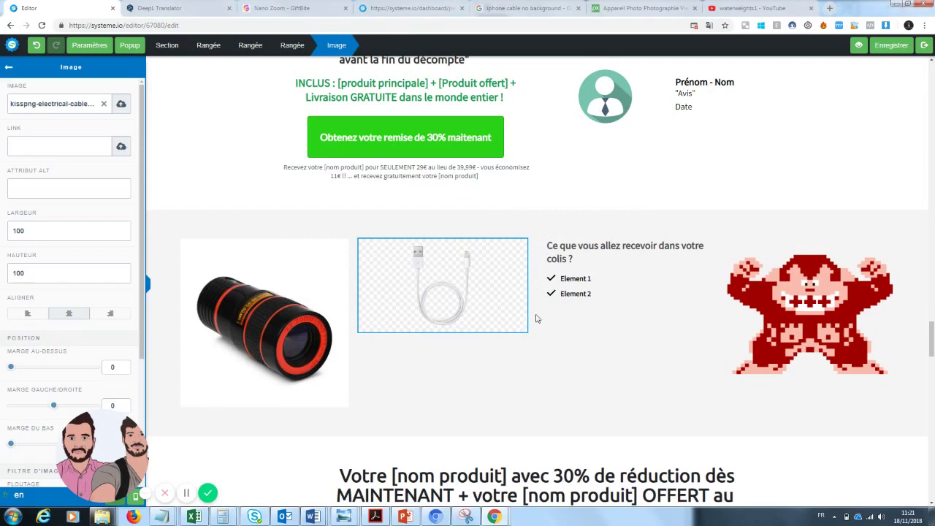
{"action": "left_click", "coordinate": [682, 470]}
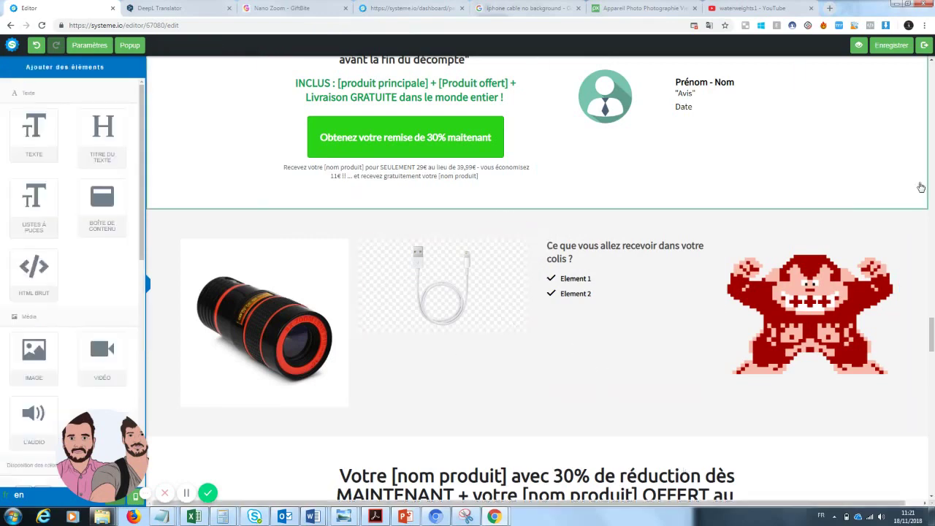
{"action": "left_click", "coordinate": [920, 187]}
- Change the package list bullets to 'Zoom pro x1' and 'Cable téléphone'
{"action": "left_click", "coordinate": [930, 296]}
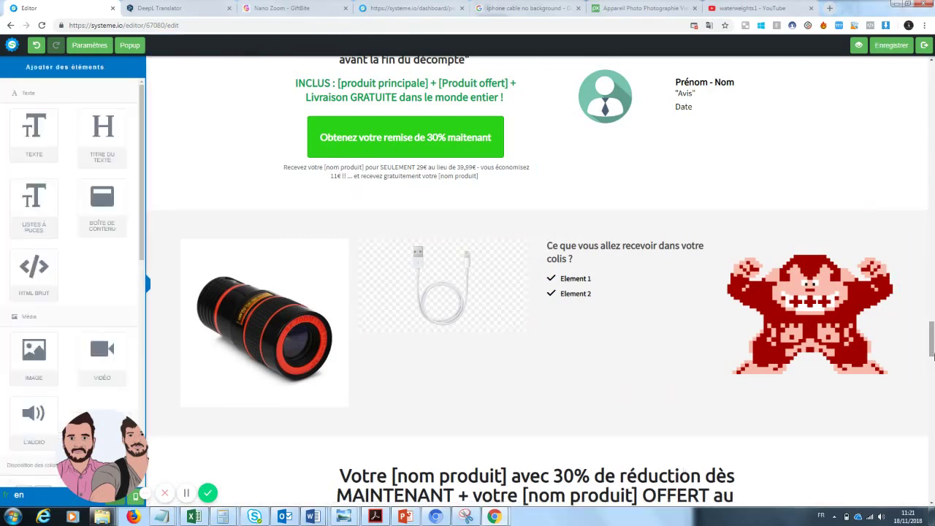
{"action": "left_click_drag", "start_coordinate": [932, 354], "coordinate": [932, 330]}
{"action": "left_click", "coordinate": [595, 372]}
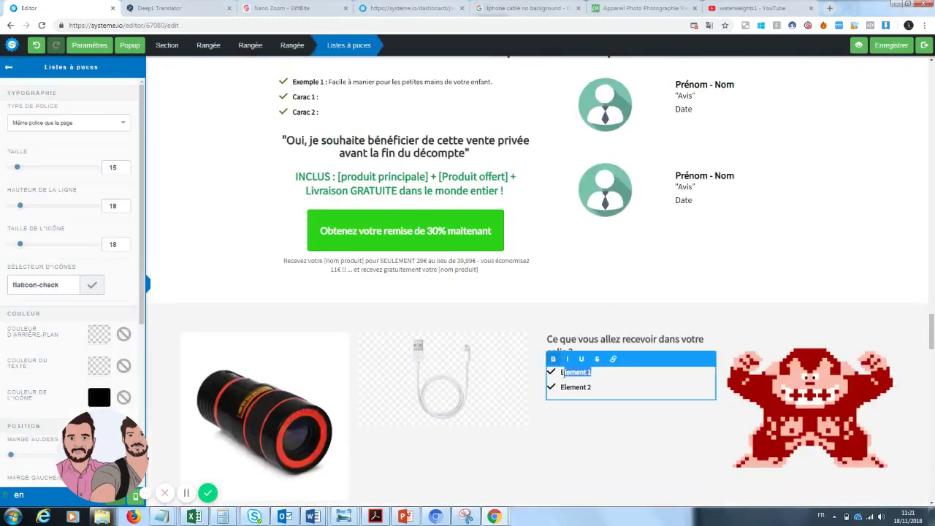
{"action": "key", "text": "BackSpace"}
{"action": "left_click", "coordinate": [585, 406]}
{"action": "left_click", "coordinate": [591, 387]}
{"action": "left_click_drag", "start_coordinate": [591, 387], "coordinate": [566, 389]}
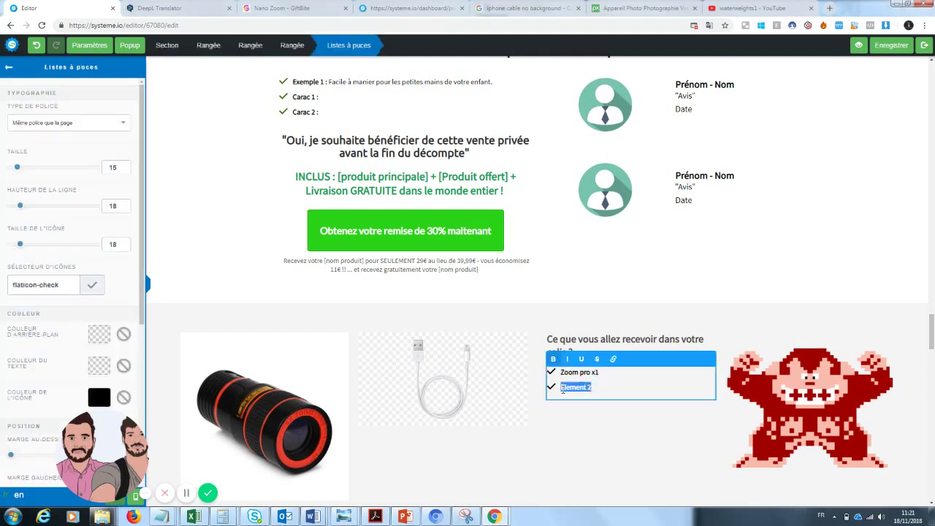
{"action": "type", "text": "Cable téléphone"}
{"action": "left_click", "coordinate": [795, 372]}
- Replace the pixel-art Donkey Kong picture with the old-books photo-256889 from Vos images
{"action": "left_click", "coordinate": [838, 411]}
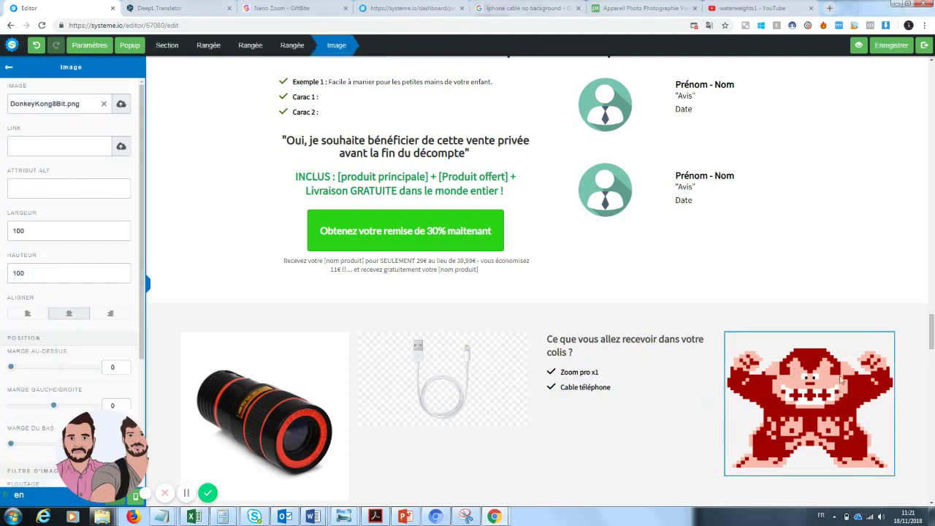
{"action": "left_click", "coordinate": [846, 376]}
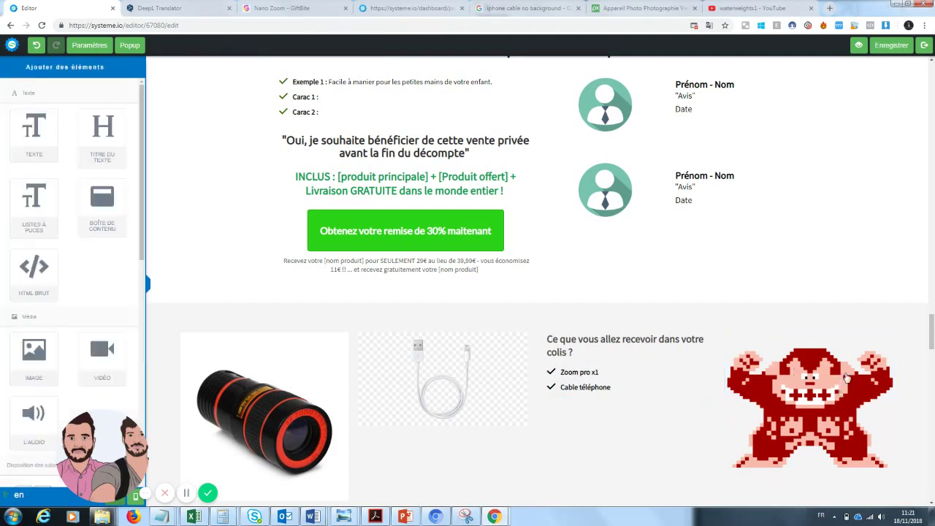
{"action": "left_click", "coordinate": [775, 382]}
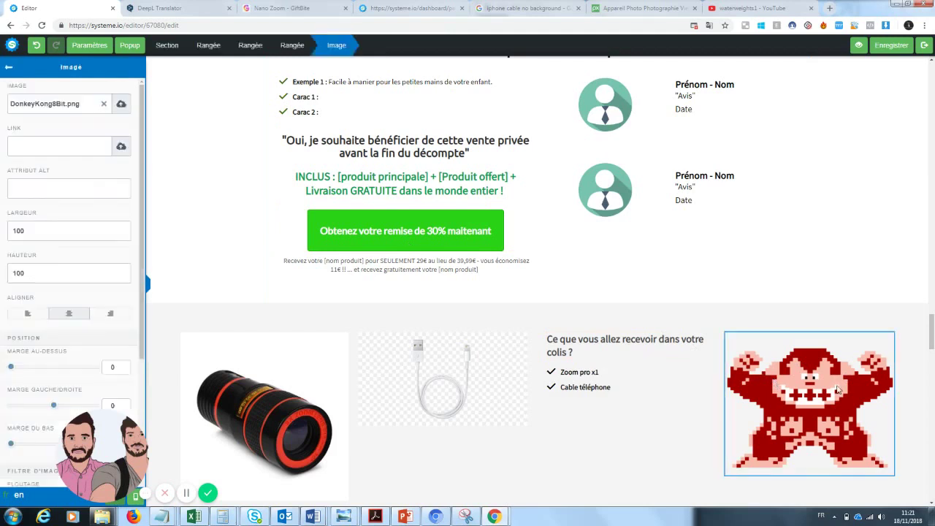
{"action": "left_click", "coordinate": [121, 104]}
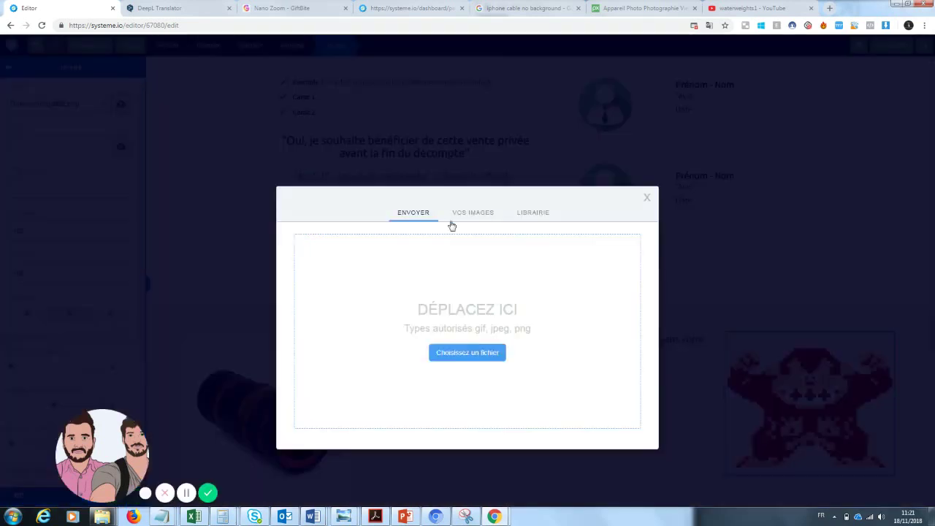
{"action": "left_click", "coordinate": [460, 217]}
{"action": "left_click_drag", "start_coordinate": [494, 244], "coordinate": [490, 278]}
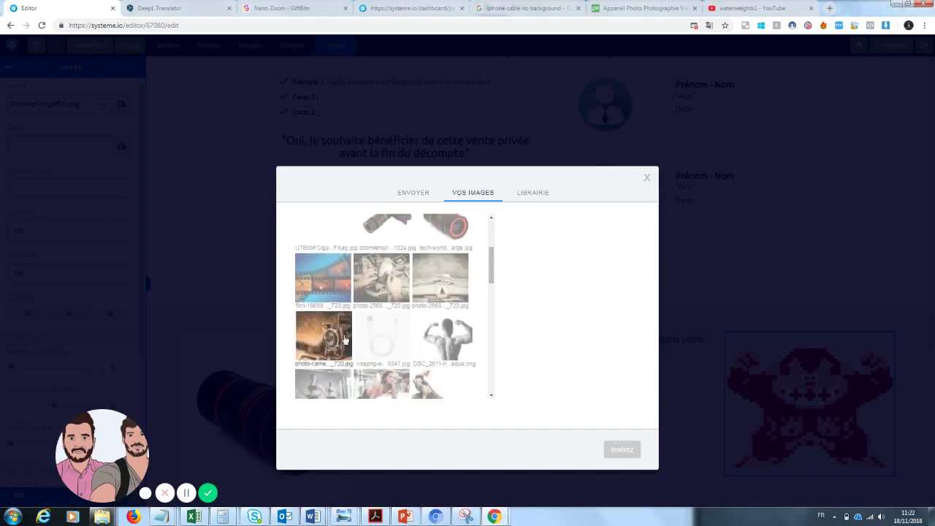
{"action": "left_click", "coordinate": [441, 279]}
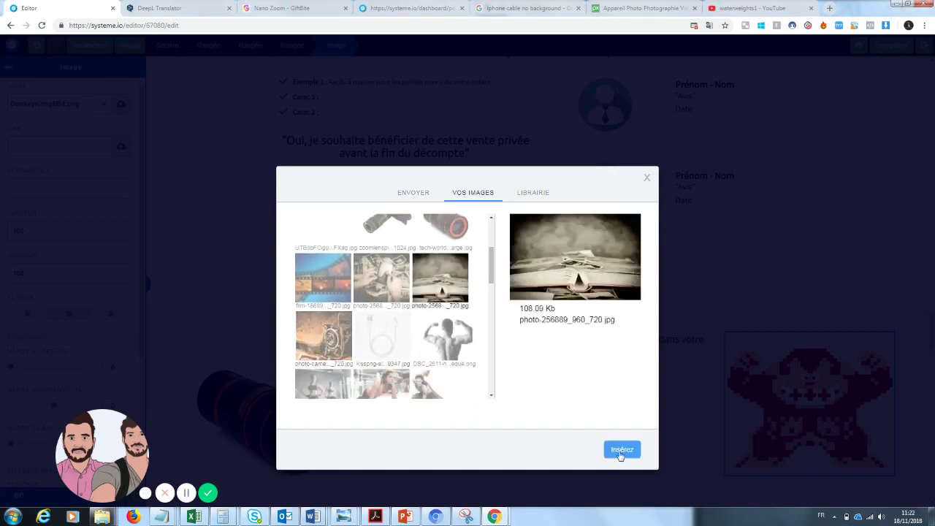
{"action": "left_click", "coordinate": [620, 450]}
{"action": "left_click", "coordinate": [838, 202]}
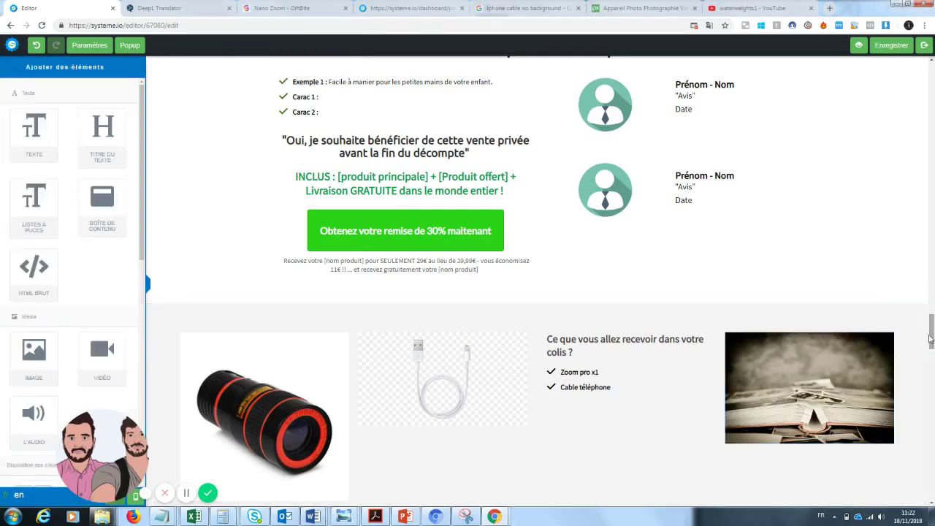
{"action": "scroll", "coordinate": [431, 291], "scroll_direction": "up", "scroll_amount": 9}
{"action": "scroll", "coordinate": [431, 290], "scroll_direction": "down", "scroll_amount": 3}
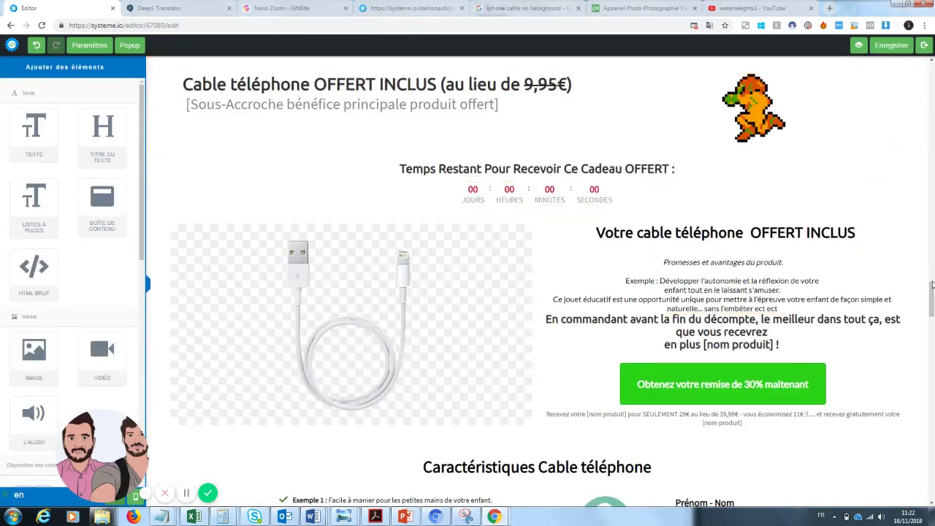
- Delete the 'Mais ce n'est pas tout...' banner, the free-cable offer and Caractéristiques sections
{"action": "scroll", "coordinate": [932, 283], "scroll_direction": "up", "scroll_amount": 2}
{"action": "mouse_move", "coordinate": [932, 282]}
{"action": "left_mouse_down"}
{"action": "mouse_move", "coordinate": [932, 349]}
{"action": "mouse_move", "coordinate": [932, 281]}
{"action": "left_mouse_up"}
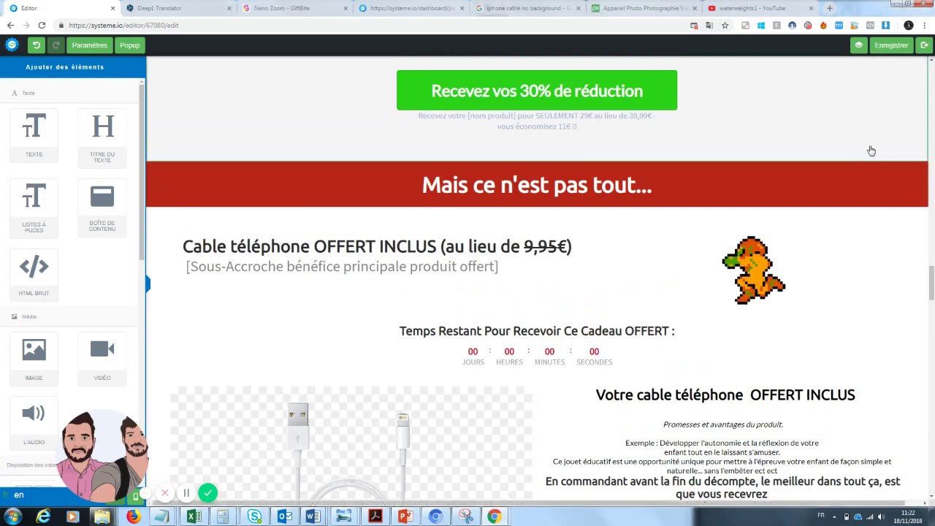
{"action": "left_click", "coordinate": [920, 156]}
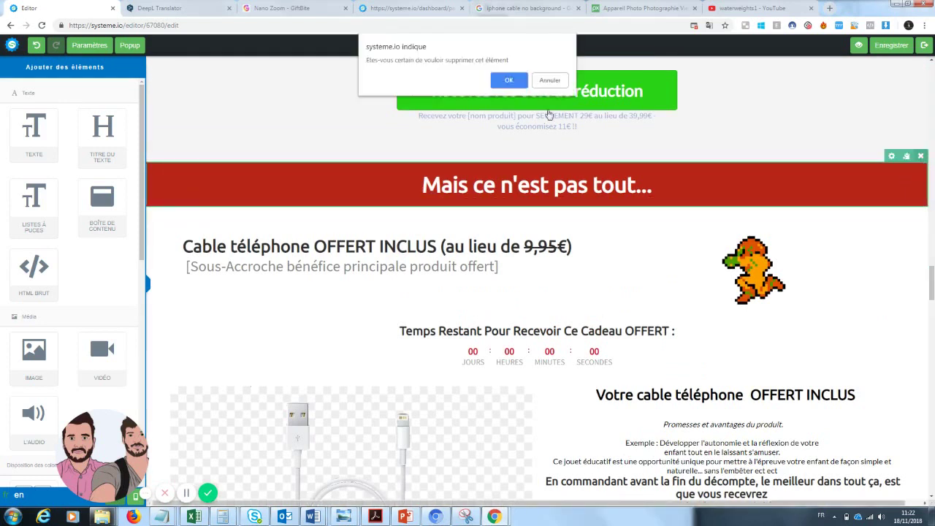
{"action": "left_click", "coordinate": [518, 83]}
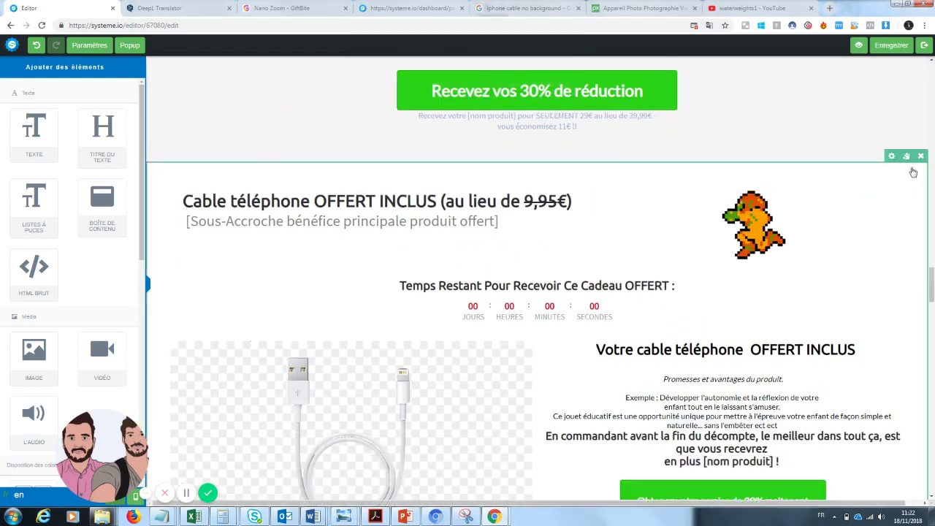
{"action": "left_click", "coordinate": [922, 156]}
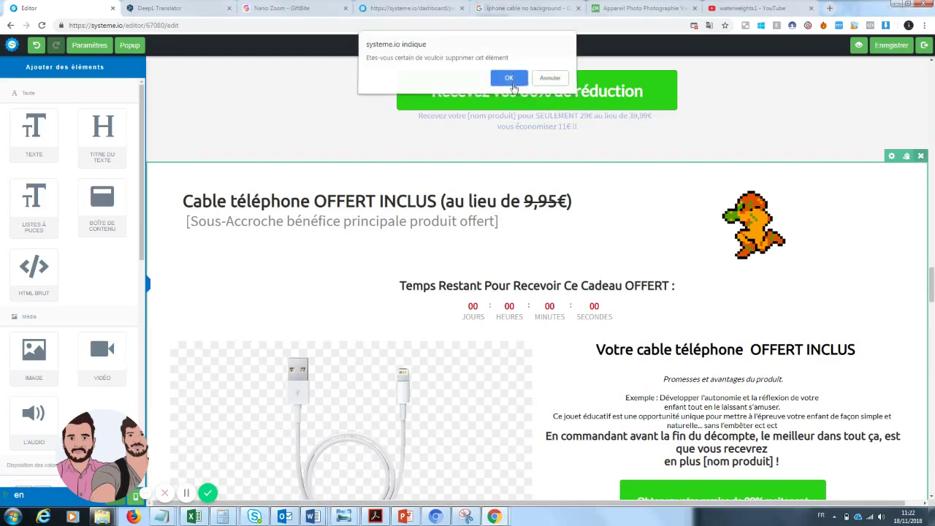
{"action": "left_click", "coordinate": [516, 80]}
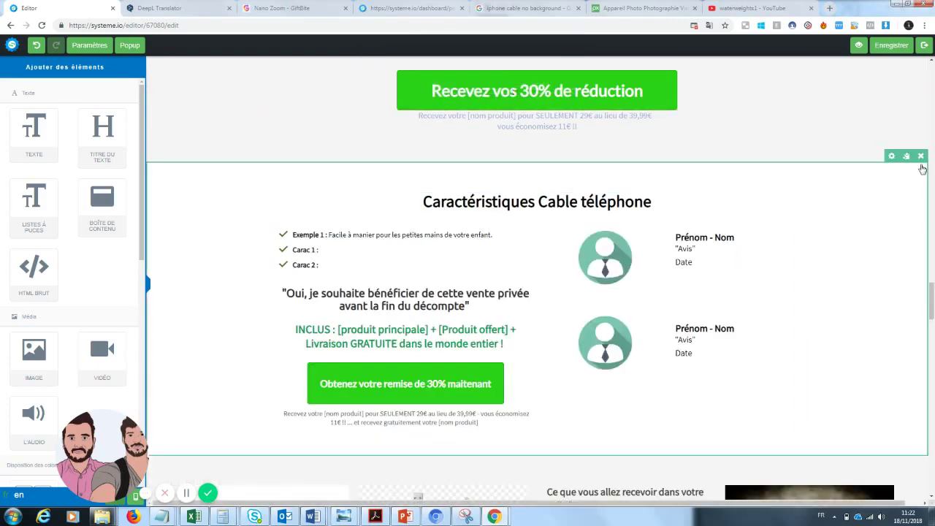
{"action": "left_click", "coordinate": [920, 159]}
{"action": "left_click", "coordinate": [511, 81]}
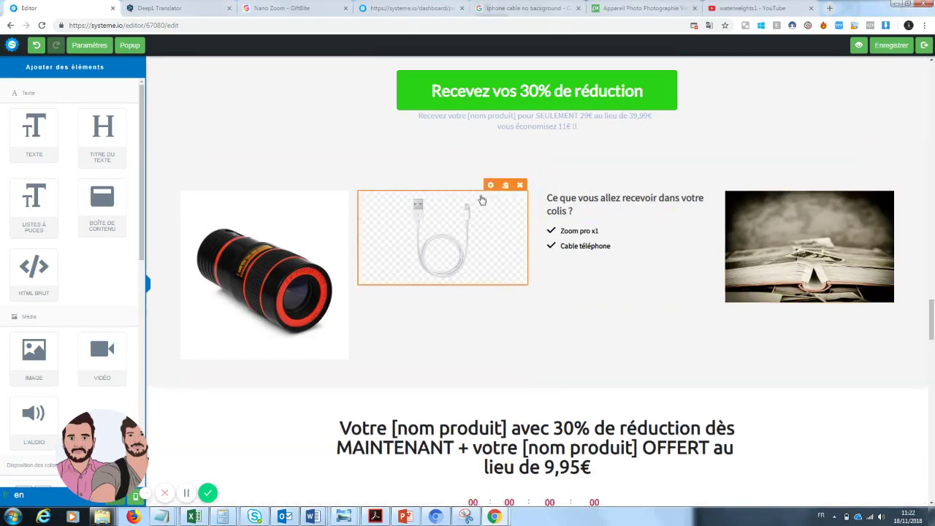
- Remove the cable image beside the lens and erase the 'Cable téléphone' bullet text
{"action": "left_click", "coordinate": [519, 185]}
{"action": "left_click", "coordinate": [509, 82]}
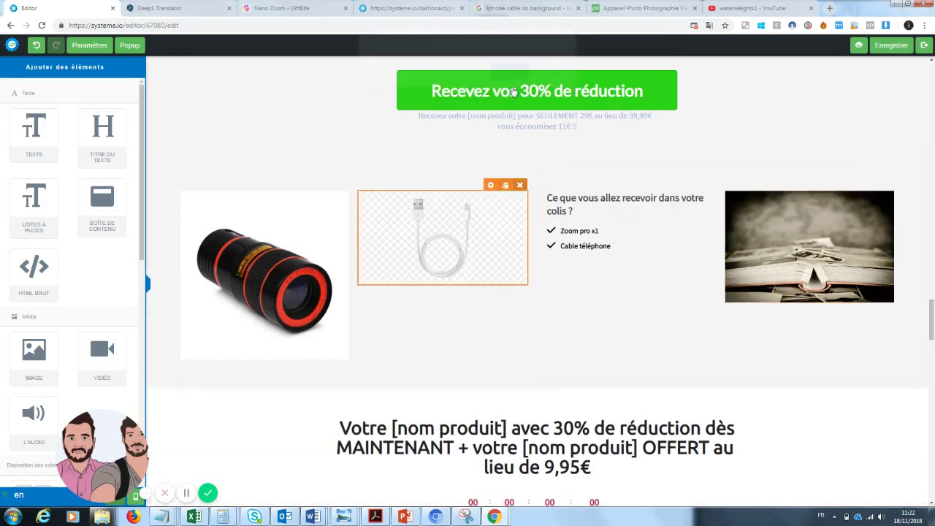
{"action": "left_click", "coordinate": [615, 248]}
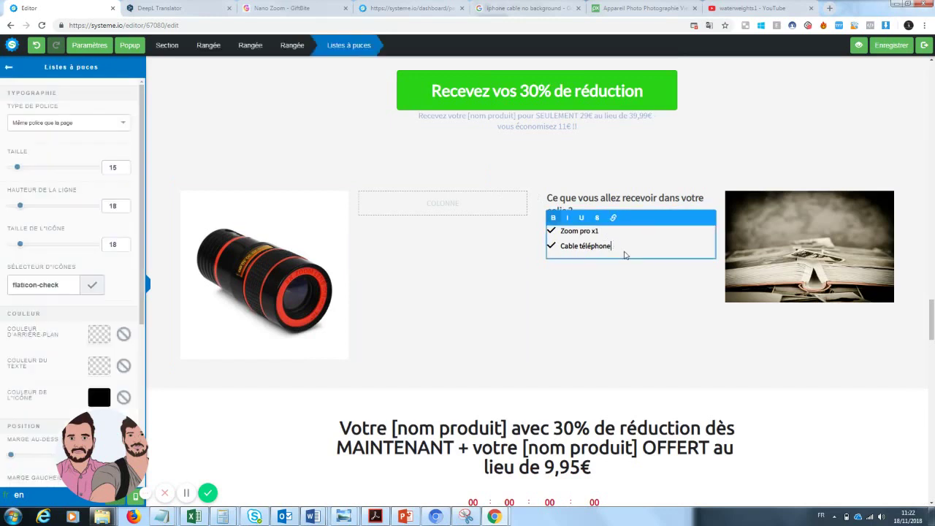
{"action": "left_click_drag", "start_coordinate": [623, 251], "coordinate": [549, 249]}
{"action": "key", "text": "BackSpace"}
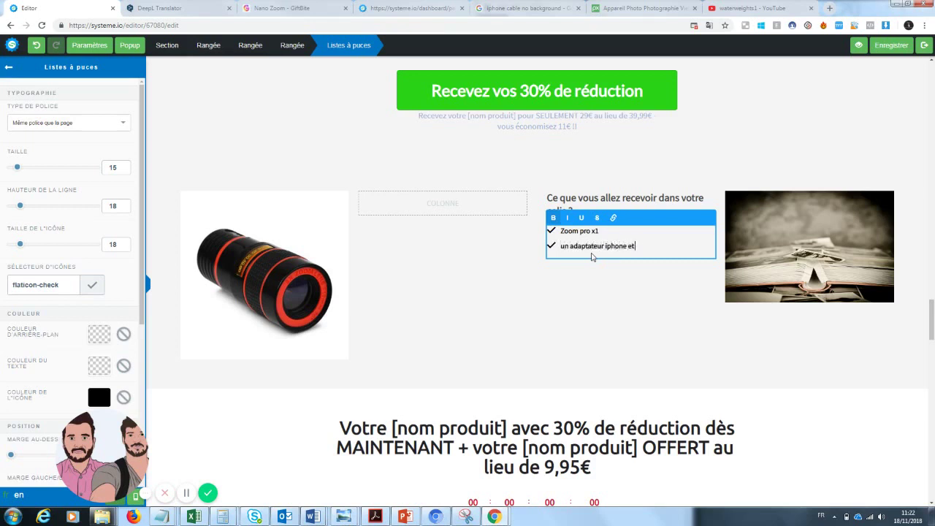
- Delete the 30%-discount countdown section and the customer testimonials section, confirming each deletion
{"action": "left_click", "coordinate": [788, 364]}
{"action": "left_click_drag", "start_coordinate": [933, 322], "coordinate": [932, 346]}
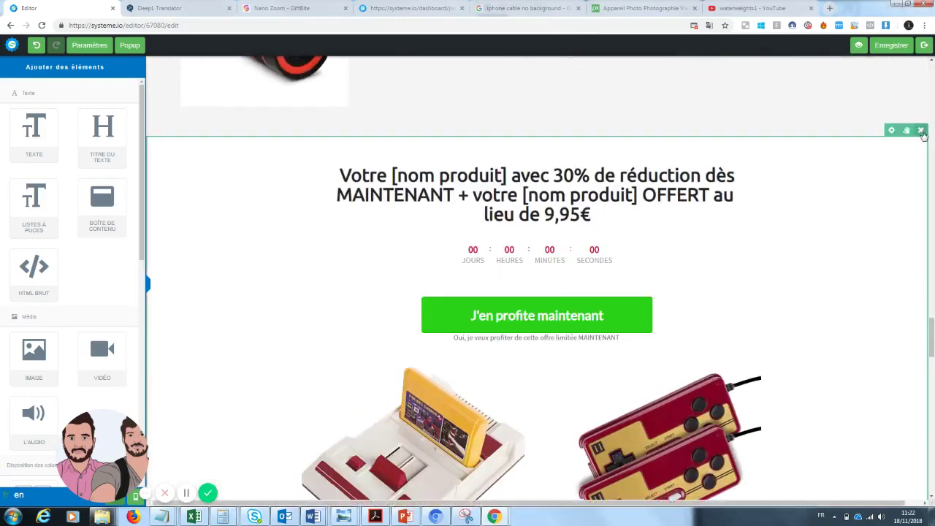
{"action": "left_click", "coordinate": [921, 130]}
{"action": "left_click", "coordinate": [509, 80]}
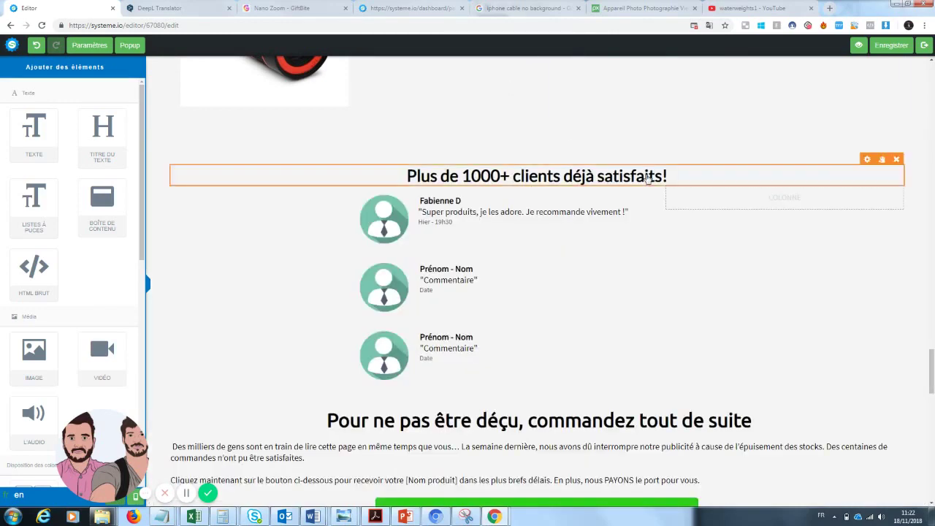
{"action": "left_click", "coordinate": [920, 131]}
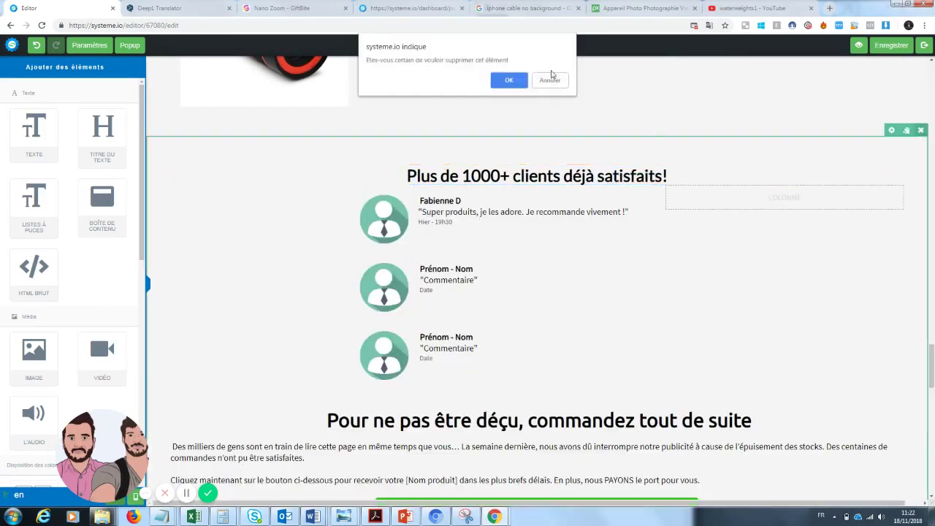
{"action": "left_click", "coordinate": [508, 81]}
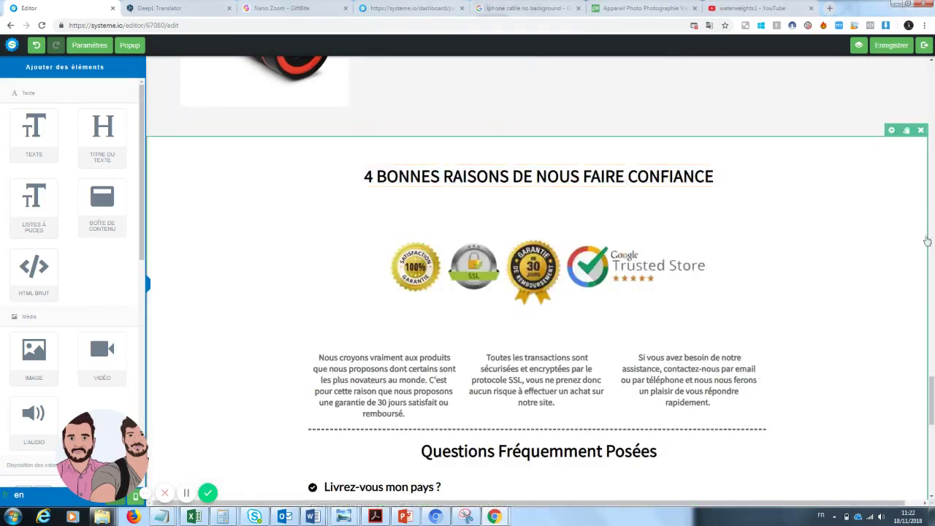
{"action": "left_click_drag", "start_coordinate": [934, 396], "coordinate": [930, 66]}
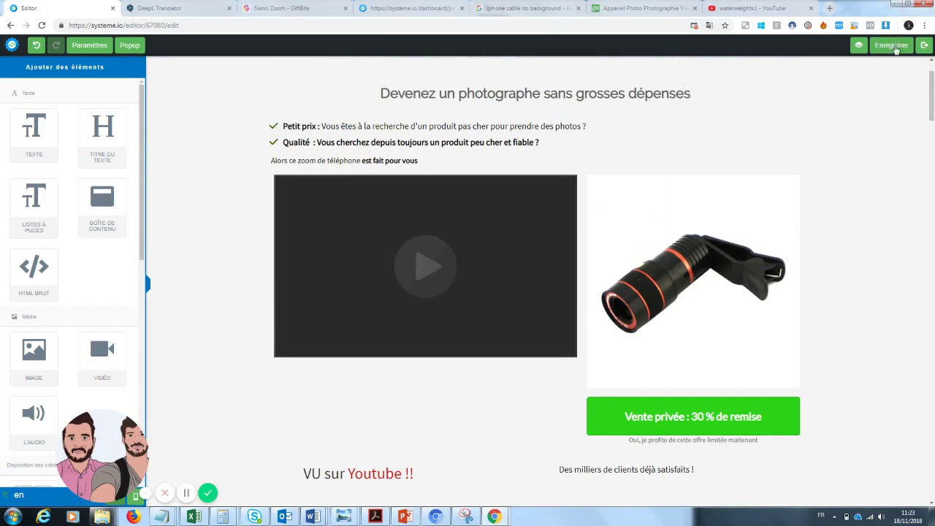
- Save the page and preview it down to the FAQ, offer and contact footer, then return to the editor
{"action": "left_click", "coordinate": [896, 47]}
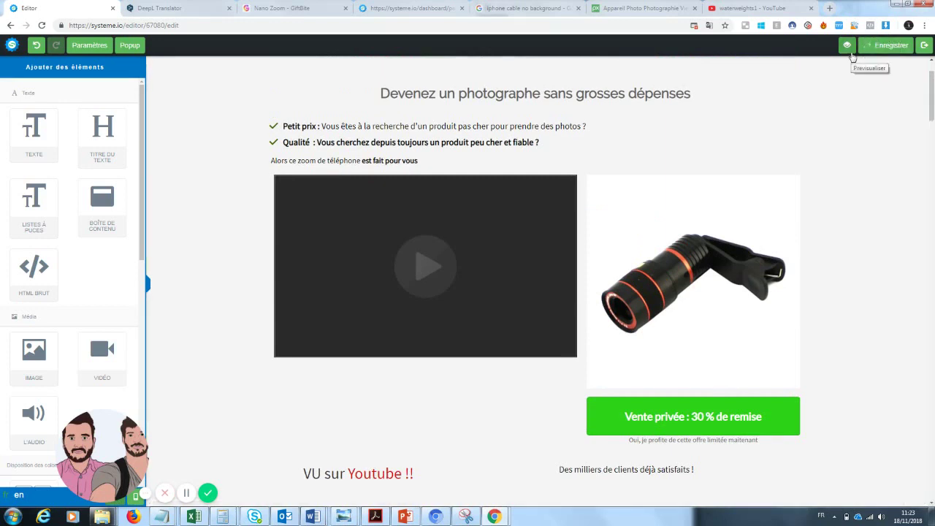
{"action": "left_click", "coordinate": [863, 52]}
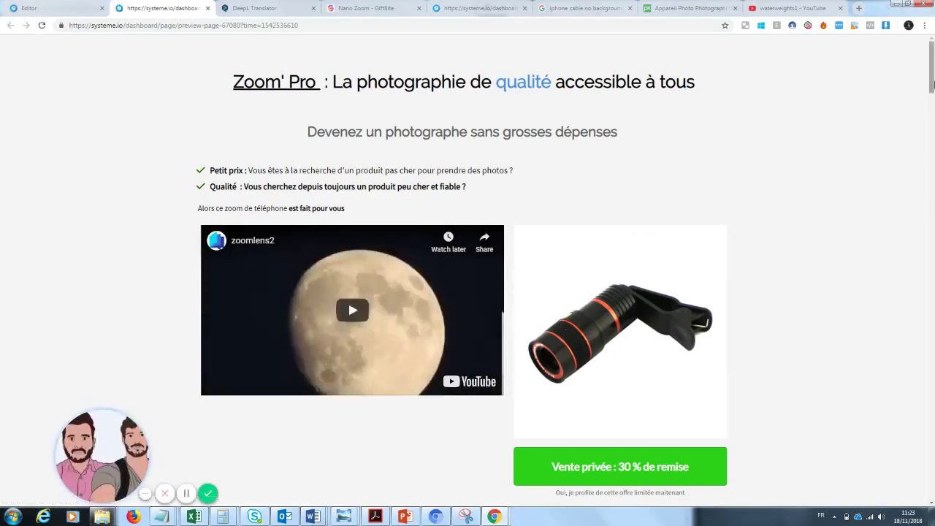
{"action": "left_click_drag", "start_coordinate": [931, 83], "coordinate": [932, 281]}
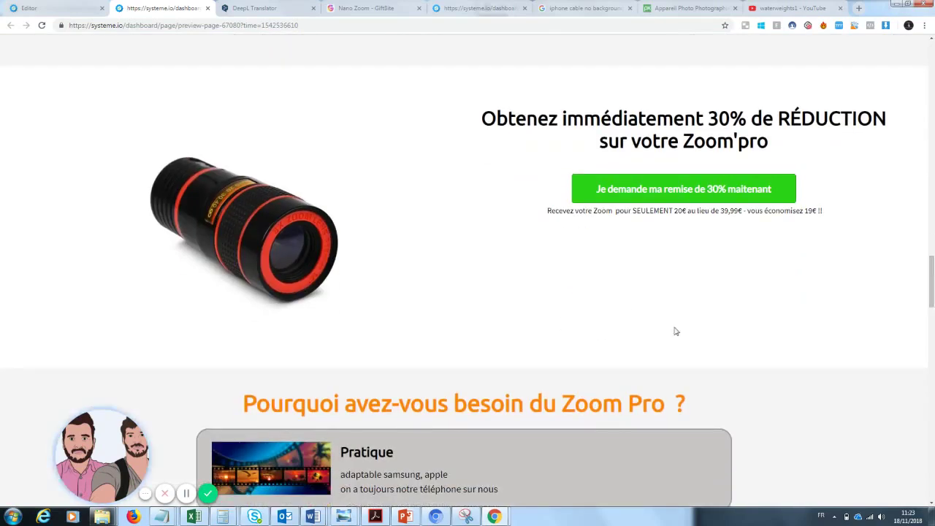
{"action": "left_click_drag", "start_coordinate": [933, 281], "coordinate": [931, 474]}
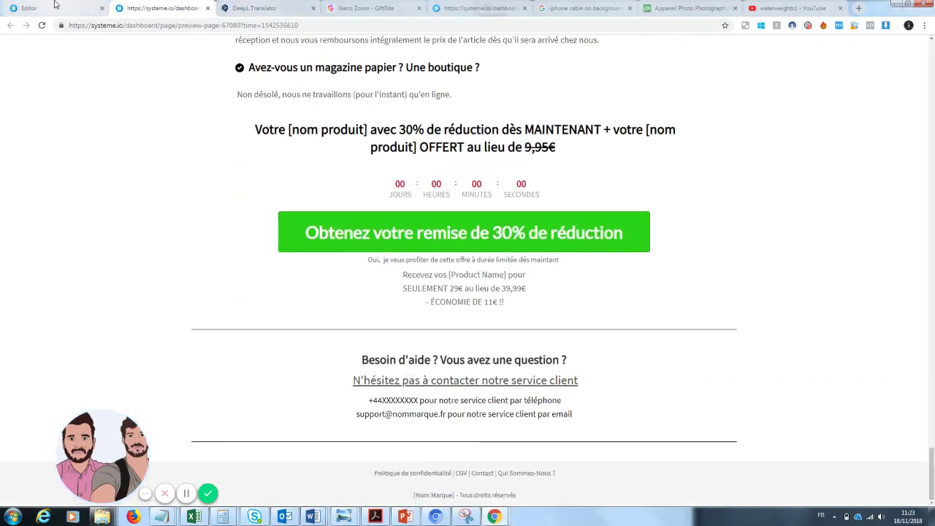
{"action": "left_click", "coordinate": [55, 8]}
{"action": "scroll", "coordinate": [931, 179], "scroll_direction": "down", "scroll_amount": 10}
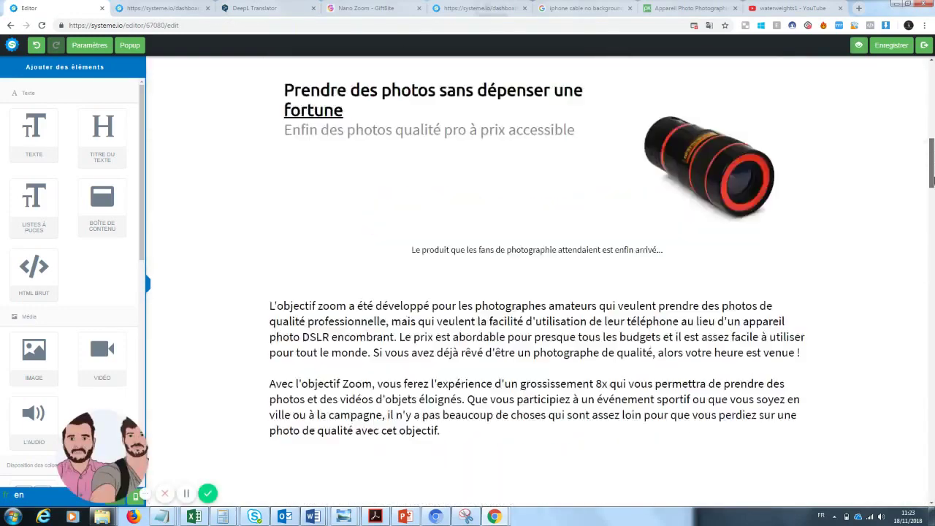
- Add a text block to the empty column, then delete that placeholder Lorem text block
{"action": "left_click_drag", "start_coordinate": [932, 179], "coordinate": [932, 374]}
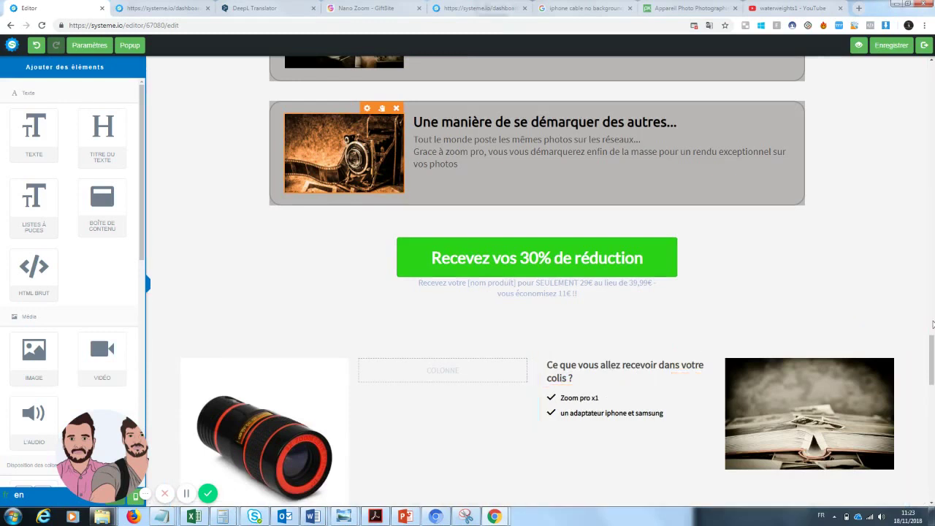
{"action": "scroll", "coordinate": [591, 278], "scroll_direction": "down", "scroll_amount": 2}
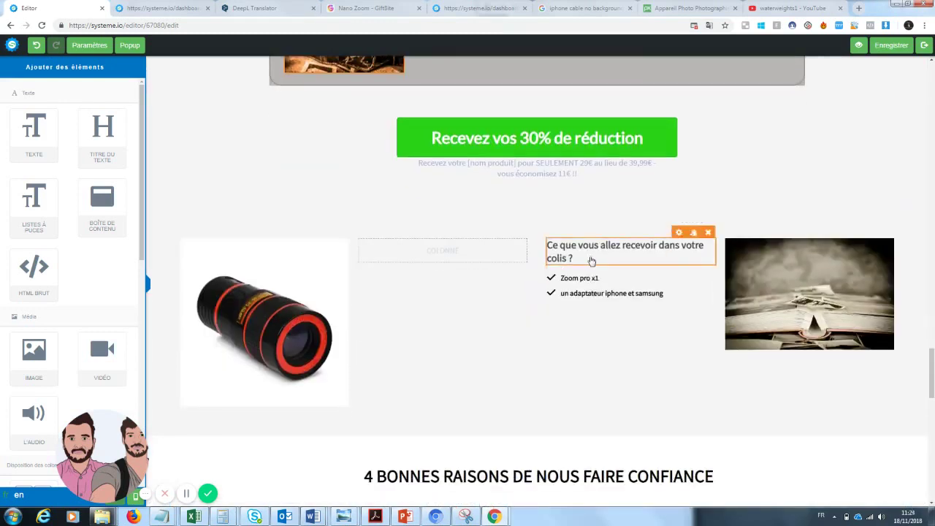
{"action": "left_click", "coordinate": [592, 261]}
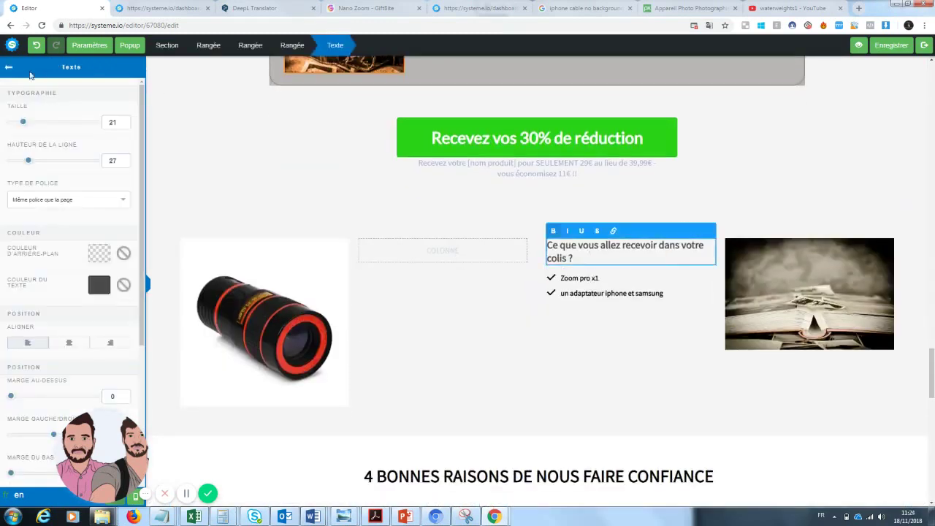
{"action": "left_click", "coordinate": [9, 68]}
{"action": "left_click_drag", "start_coordinate": [34, 130], "coordinate": [91, 176]}
{"action": "left_click_drag", "start_coordinate": [34, 130], "coordinate": [467, 261]}
{"action": "left_click", "coordinate": [638, 283]}
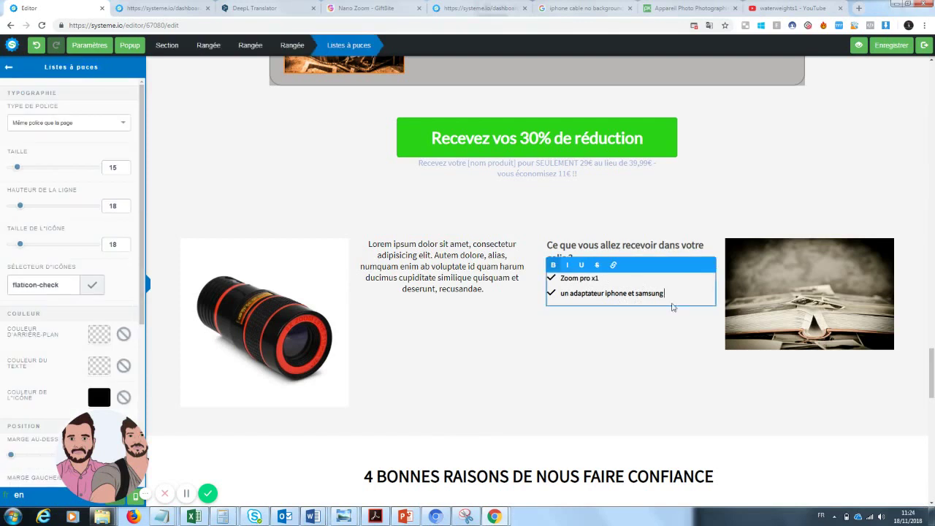
{"action": "left_click_drag", "start_coordinate": [679, 292], "coordinate": [548, 279]}
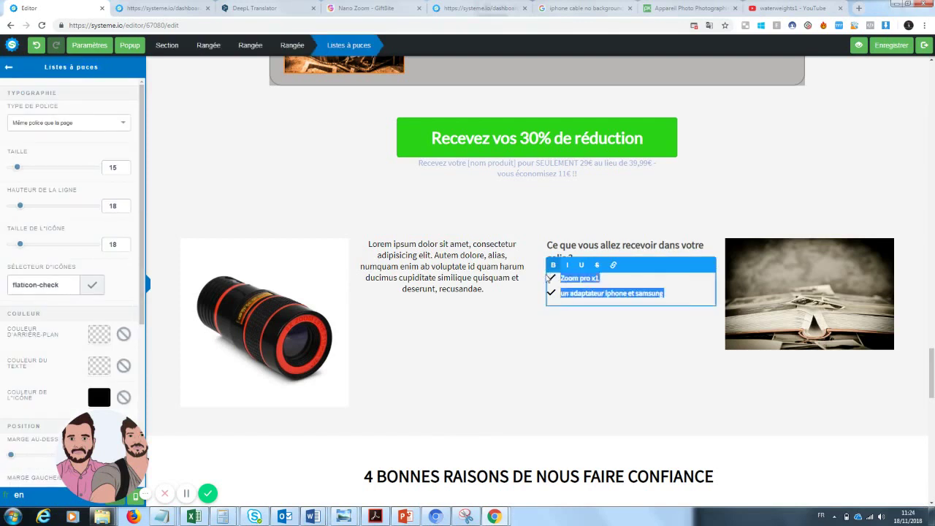
{"action": "left_click", "coordinate": [437, 294]}
{"action": "left_click", "coordinate": [520, 232]}
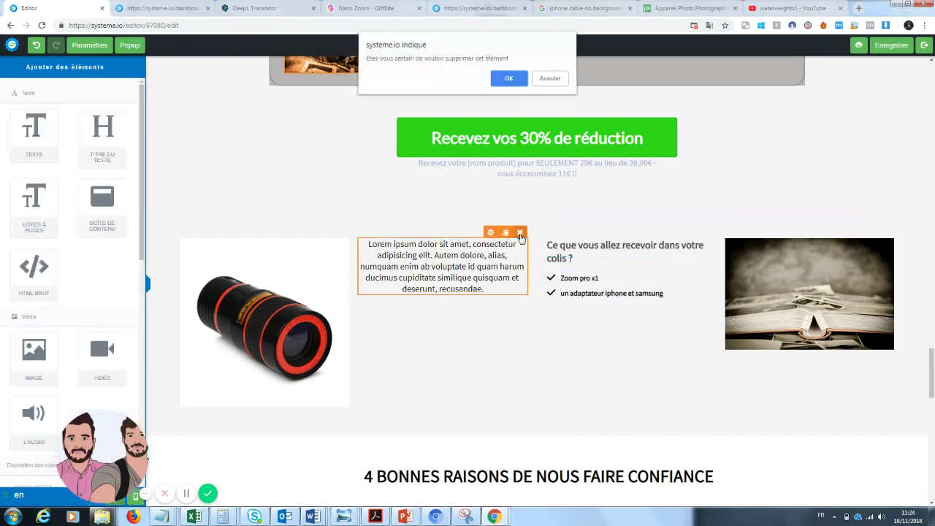
{"action": "left_click", "coordinate": [502, 80]}
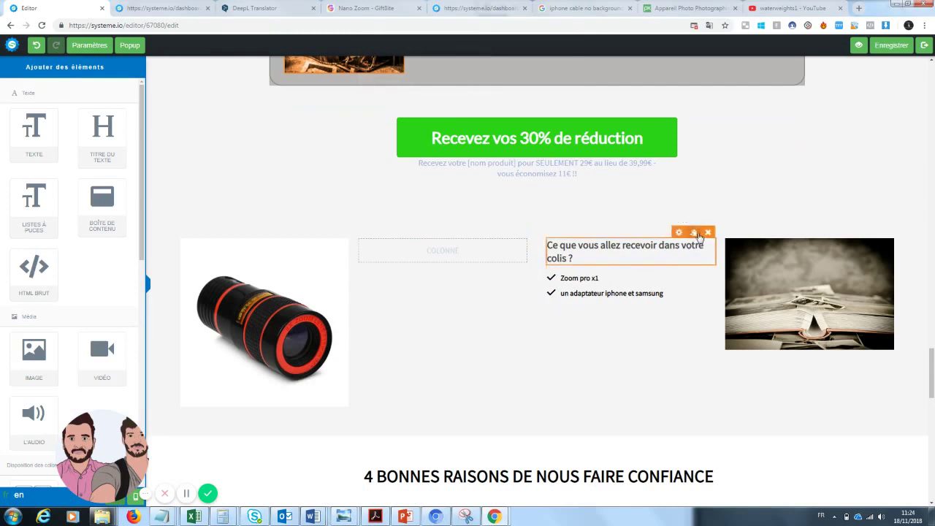
- Duplicate the 'what you'll receive' heading and bullet list and move both copies into the empty middle column
{"action": "left_click", "coordinate": [695, 232]}
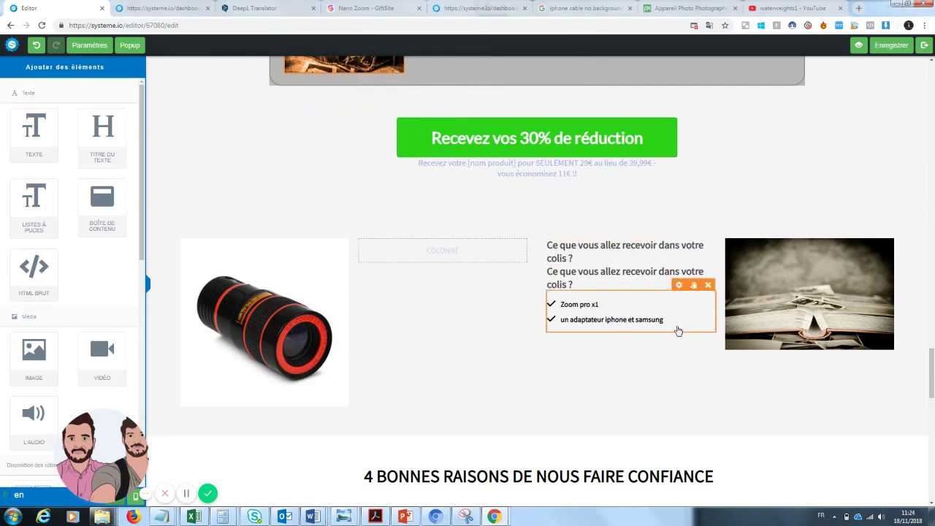
{"action": "left_click", "coordinate": [694, 286]}
{"action": "left_click_drag", "start_coordinate": [596, 318], "coordinate": [449, 252]}
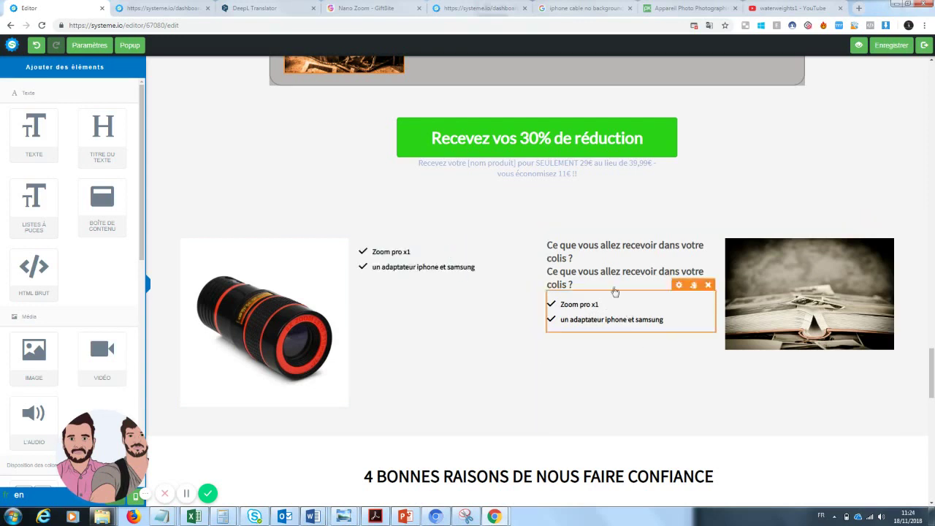
{"action": "left_click_drag", "start_coordinate": [614, 284], "coordinate": [422, 252]}
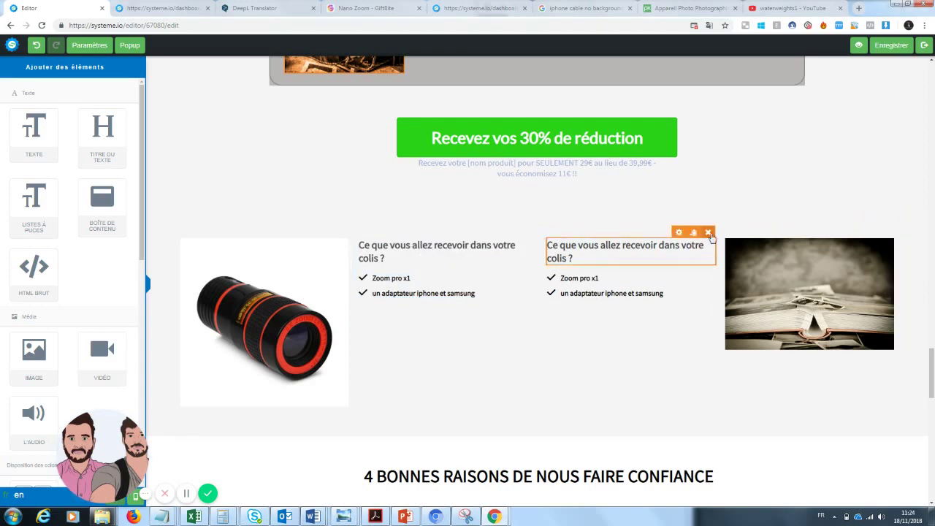
- Delete the leftover heading and duplicate checklist from the right column
{"action": "left_click", "coordinate": [708, 233]}
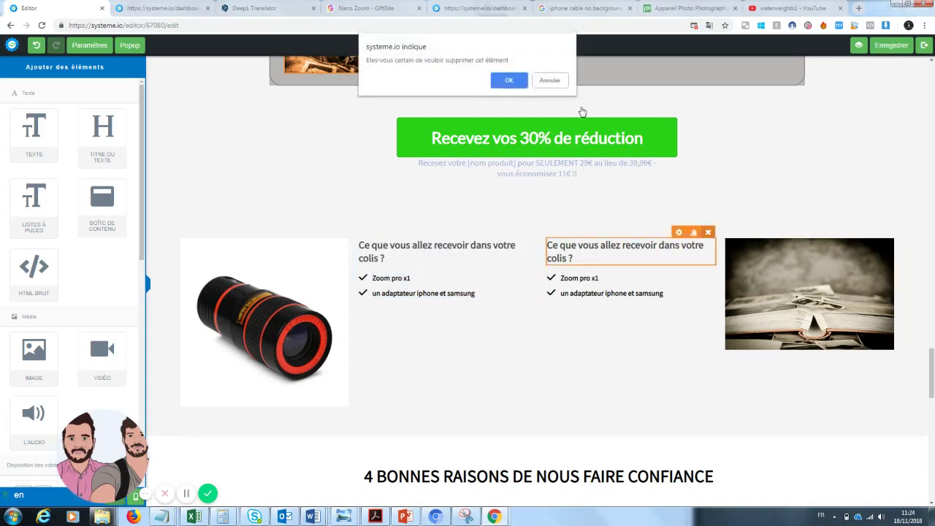
{"action": "left_click", "coordinate": [513, 84]}
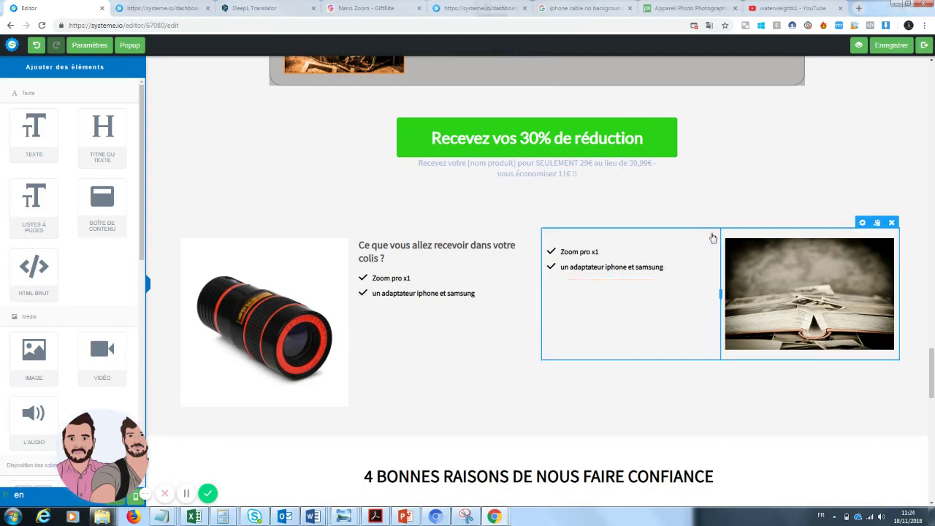
{"action": "left_click", "coordinate": [706, 233]}
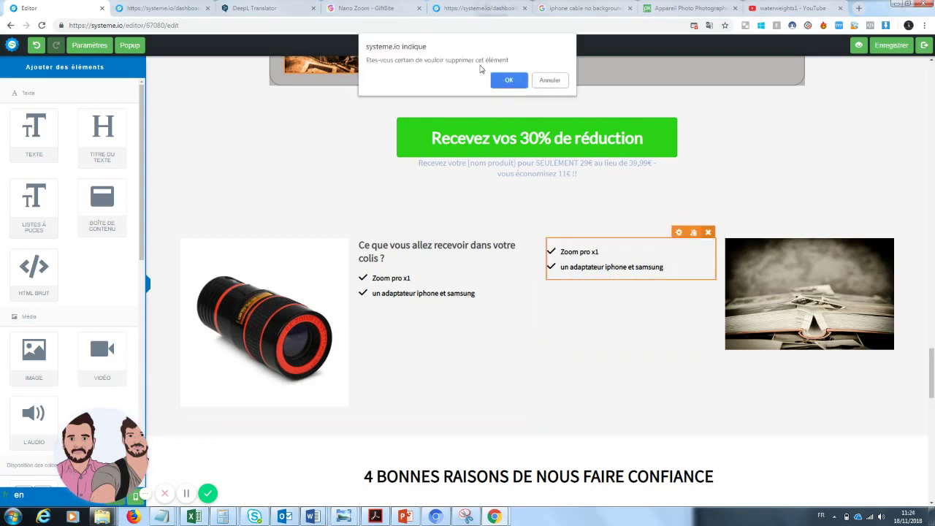
{"action": "left_click", "coordinate": [509, 79]}
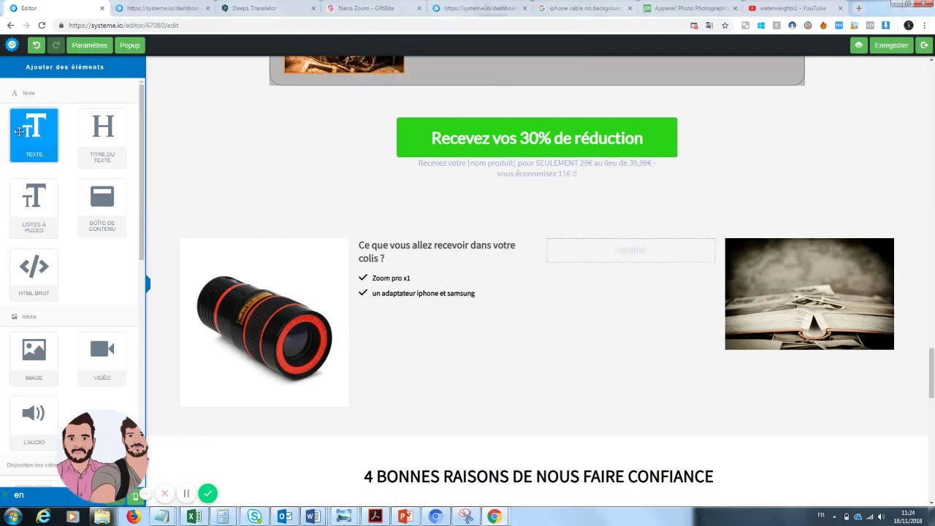
- Add a text block reading 'Une garantie de 30 jours est disponible…' in place of the Lorem ipsum text
{"action": "left_click_drag", "start_coordinate": [20, 132], "coordinate": [604, 257]}
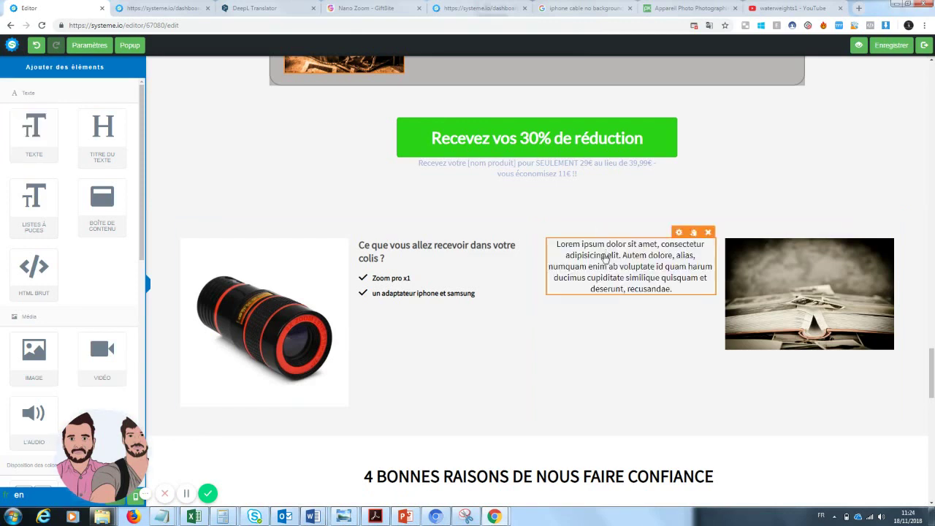
{"action": "left_click", "coordinate": [677, 295]}
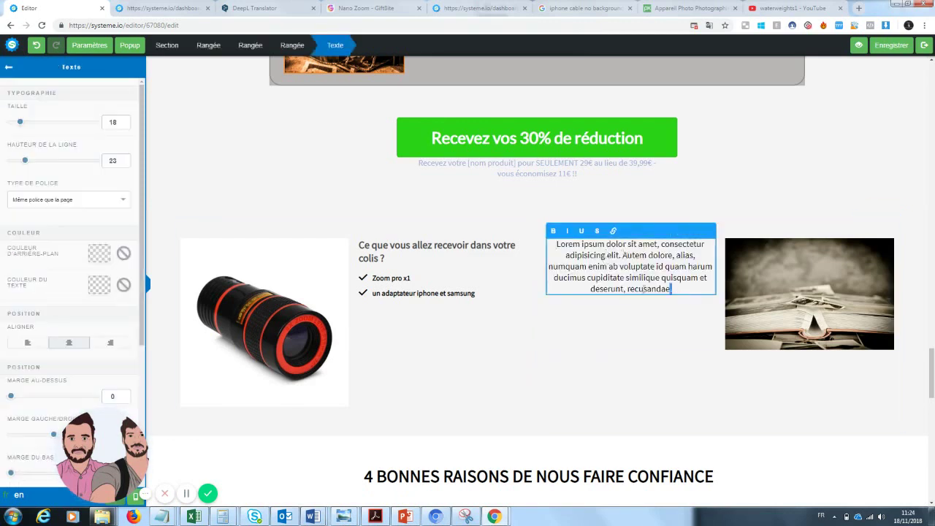
{"action": "left_click_drag", "start_coordinate": [677, 294], "coordinate": [548, 247]}
{"action": "key", "text": "BackSpace"}
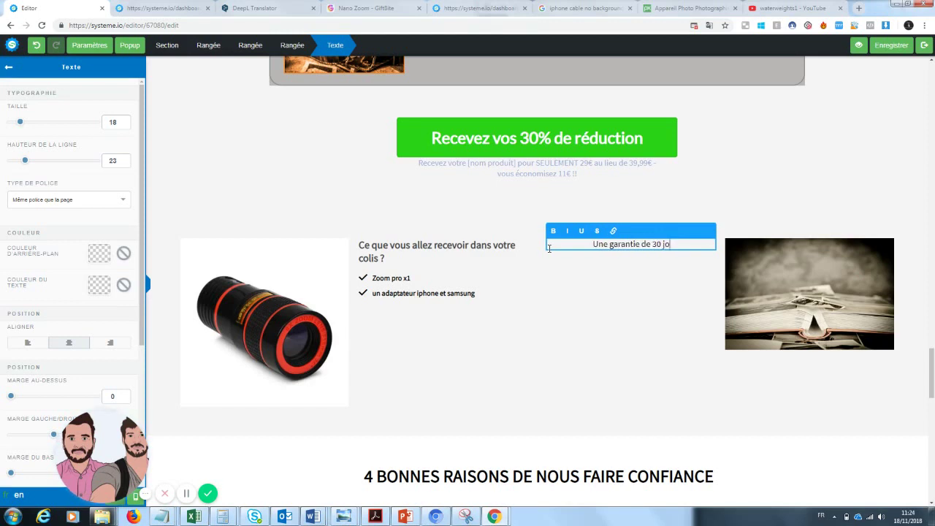
{"action": "type", "text": "Une garantie de 30 jours est disponibl"}
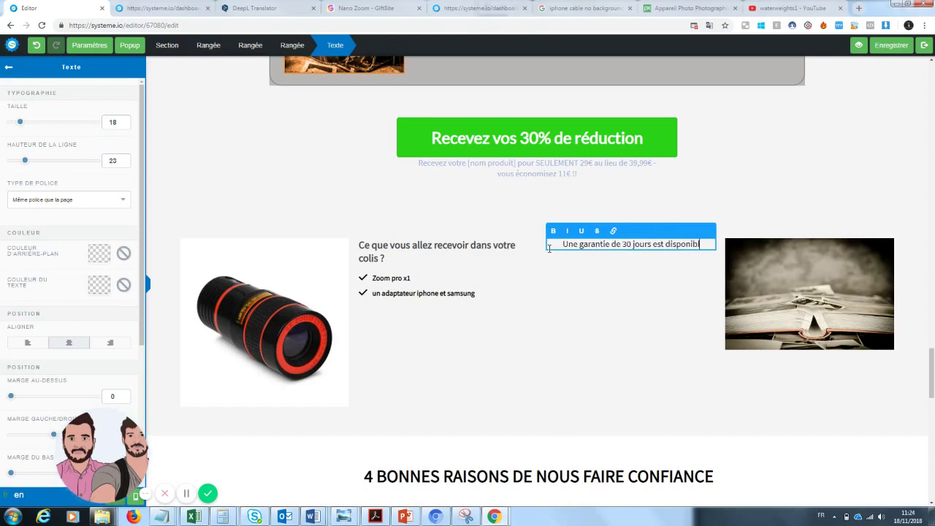
{"action": "type", "text": "e, s"}
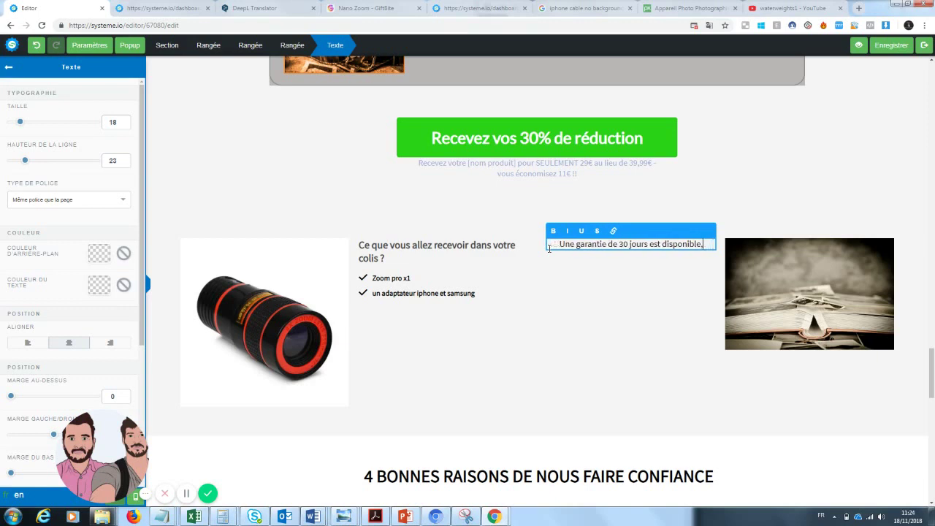
{"action": "type", "text": "... vous ne risquez donc à changer votre manière de prendre des photos."}
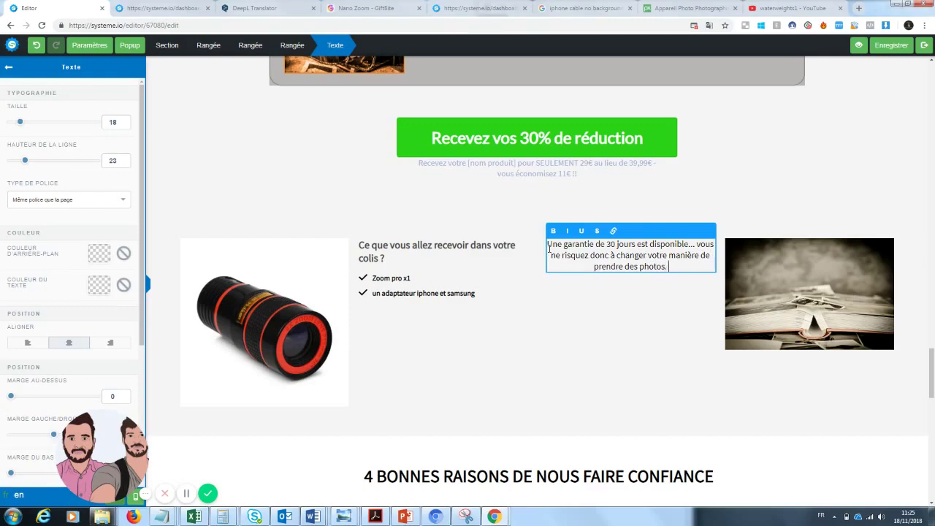
{"action": "left_click", "coordinate": [779, 413]}
{"action": "scroll", "coordinate": [928, 494], "scroll_direction": "down", "scroll_amount": 15}
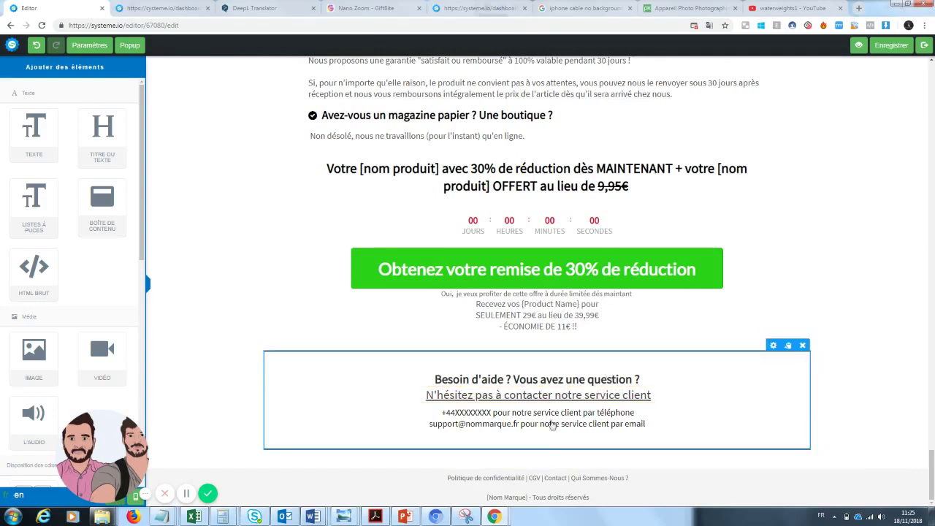
{"action": "scroll", "coordinate": [931, 458], "scroll_direction": "up", "scroll_amount": 3}
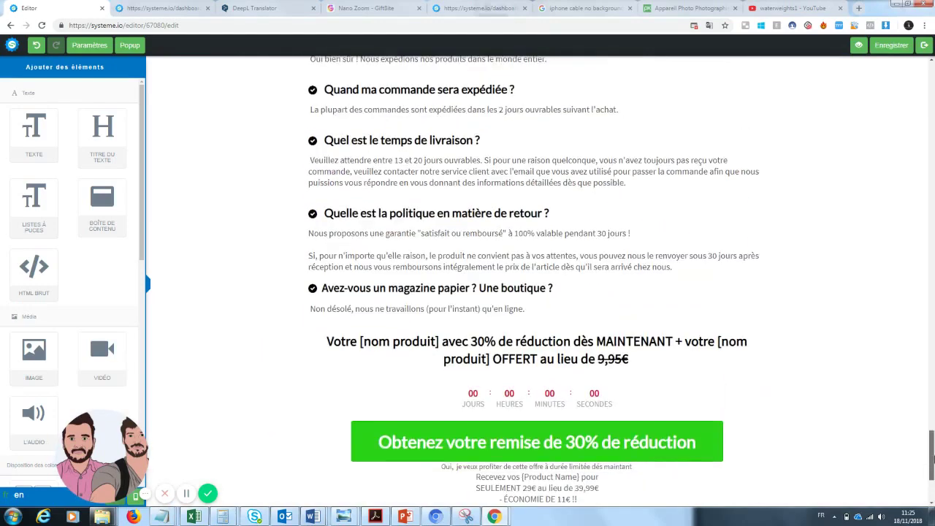
{"action": "left_click_drag", "start_coordinate": [931, 458], "coordinate": [932, 257]}
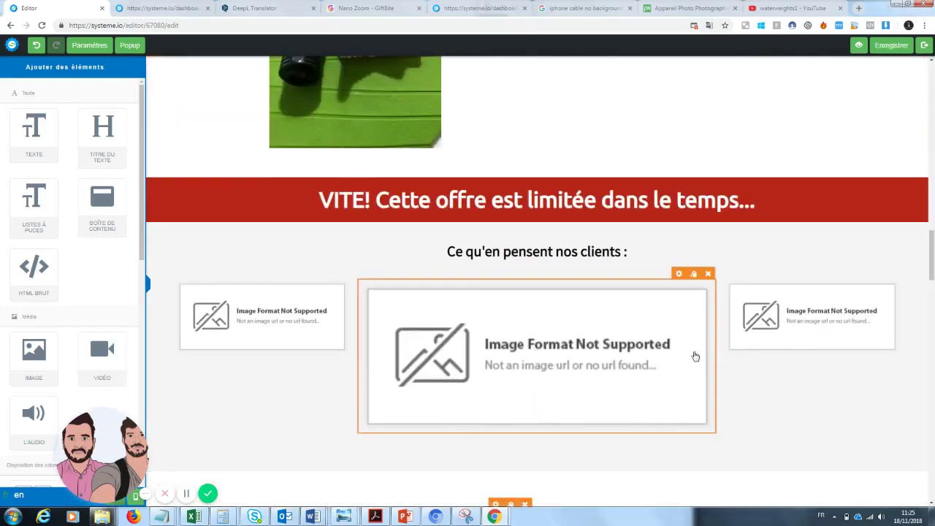
{"action": "left_click_drag", "start_coordinate": [931, 256], "coordinate": [933, 374]}
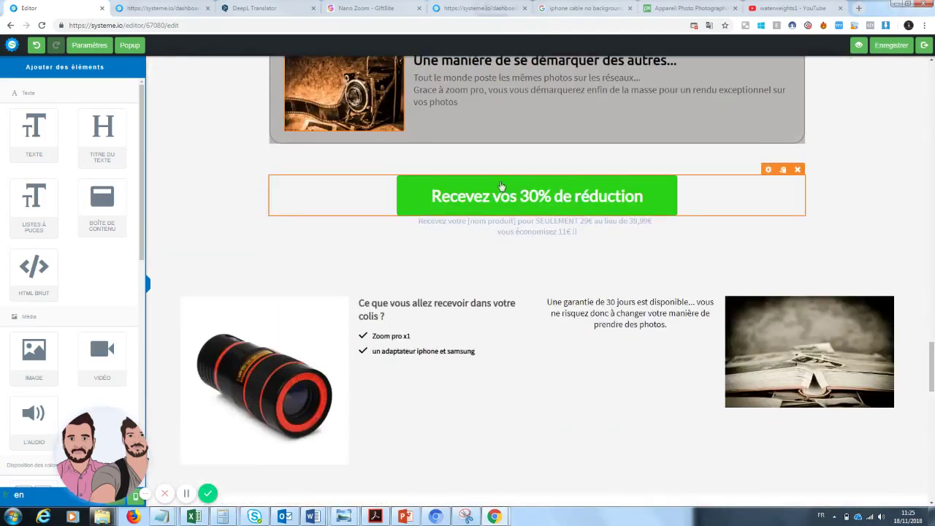
{"action": "left_click", "coordinate": [494, 197]}
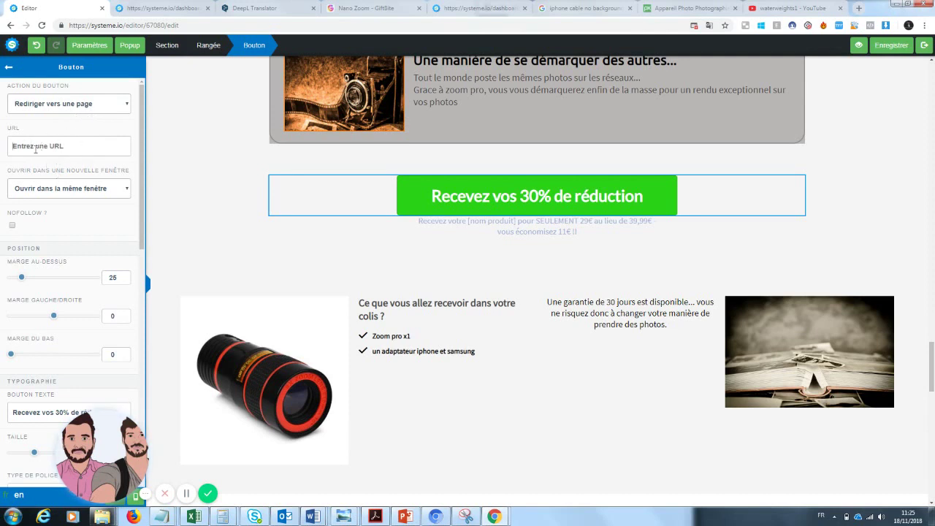
{"action": "left_click", "coordinate": [70, 139]}
{"action": "left_click_drag", "start_coordinate": [933, 381], "coordinate": [932, 78]}
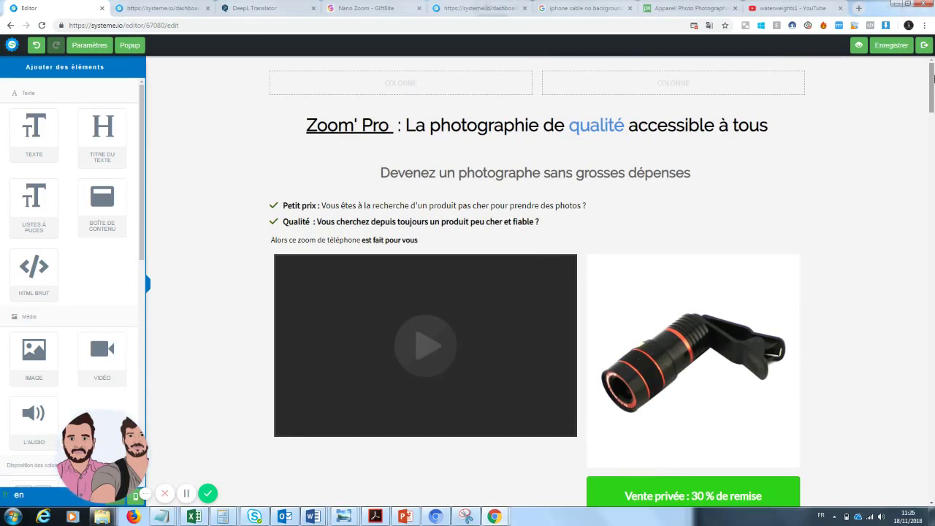
- Scroll through the preview to check the package checklist beside the 30-day guarantee text
{"action": "left_click_drag", "start_coordinate": [933, 78], "coordinate": [927, 186]}
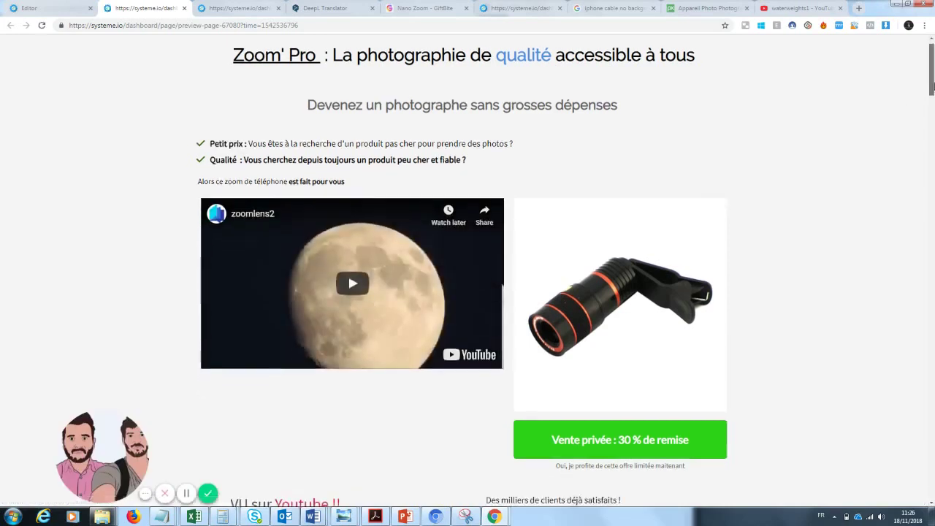
{"action": "mouse_move", "coordinate": [932, 76]}
{"action": "left_mouse_down"}
{"action": "mouse_move", "coordinate": [930, 251]}
{"action": "mouse_move", "coordinate": [932, 79]}
{"action": "left_mouse_up"}
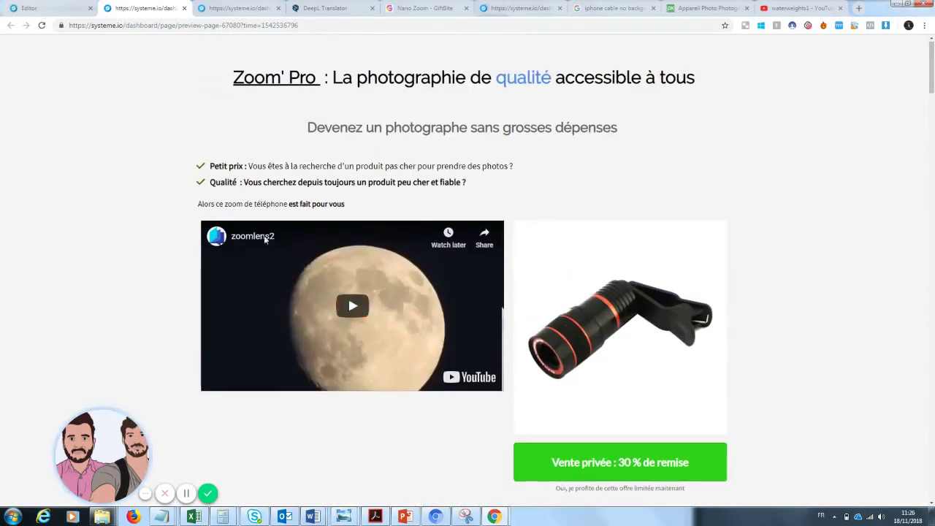
{"action": "mouse_move", "coordinate": [97, 446]}
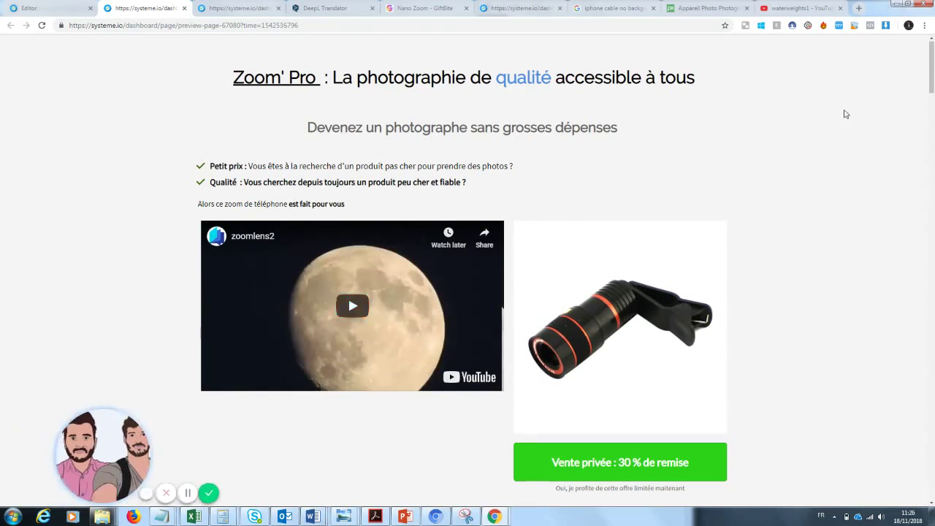
{"action": "scroll", "coordinate": [412, 241], "scroll_direction": "down", "scroll_amount": 1}
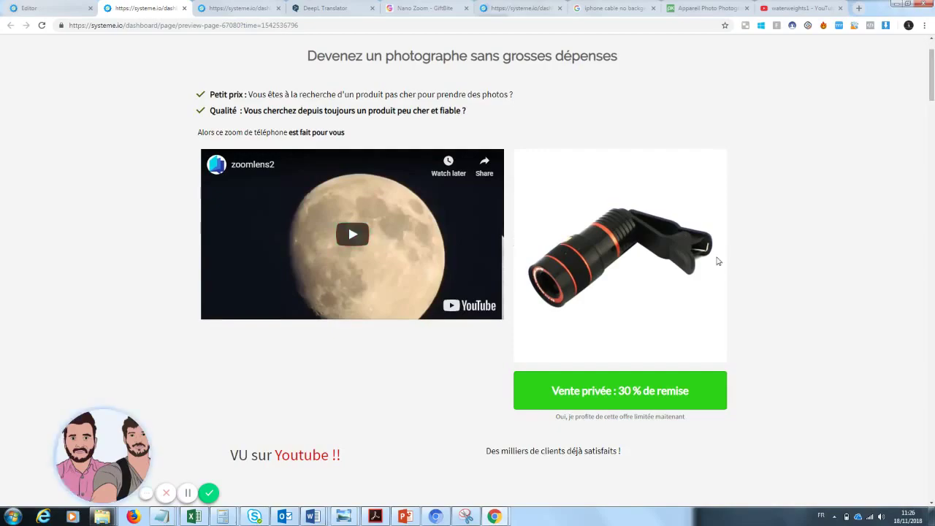
{"action": "left_click_drag", "start_coordinate": [932, 88], "coordinate": [932, 478]}
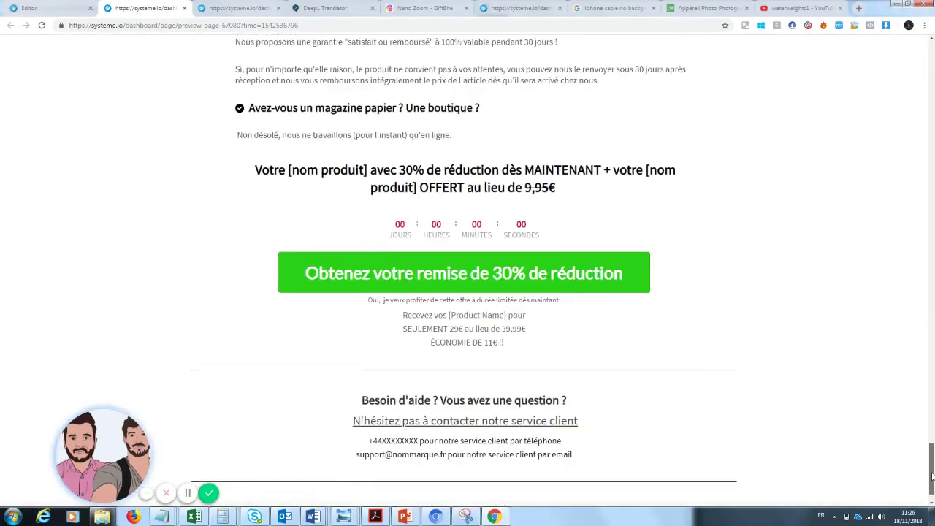
{"action": "scroll", "coordinate": [500, 492], "scroll_direction": "up", "scroll_amount": 14}
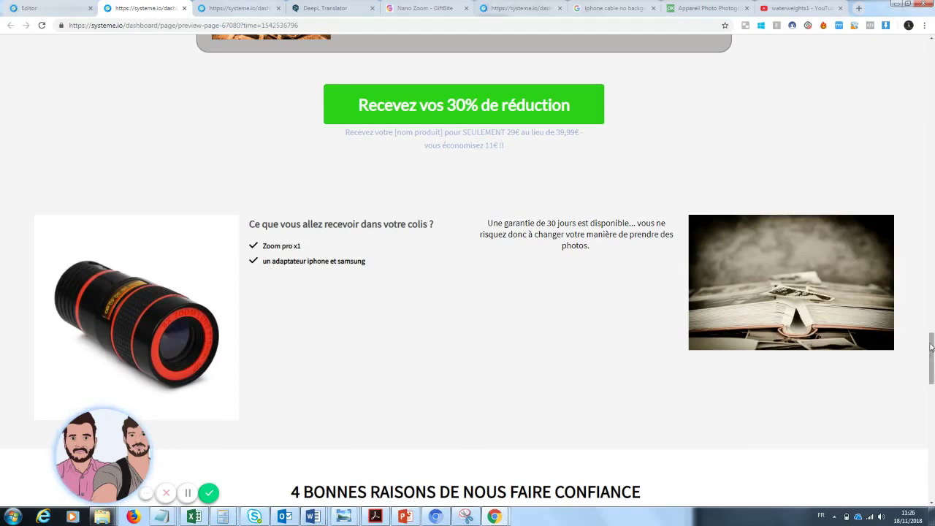
{"action": "left_click_drag", "start_coordinate": [931, 352], "coordinate": [933, 362]}
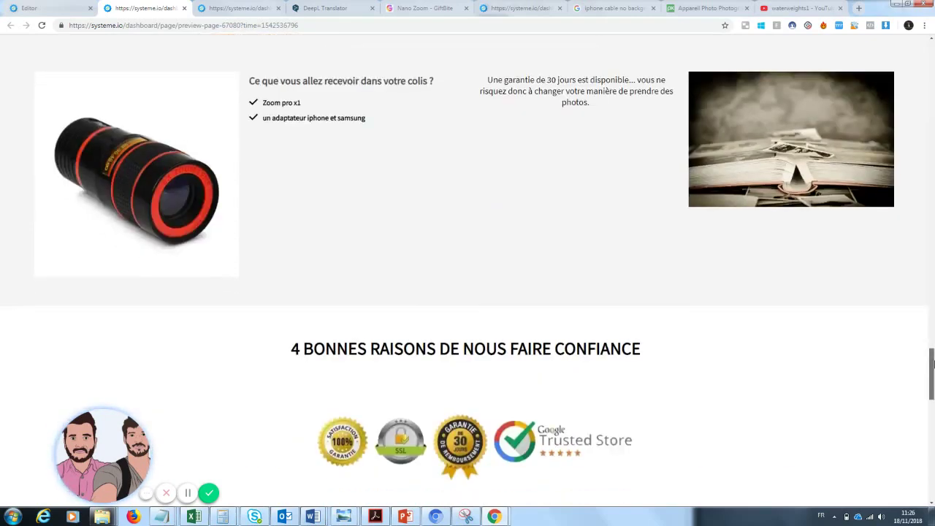
{"action": "left_click_drag", "start_coordinate": [932, 363], "coordinate": [932, 308]}
{"action": "left_click_drag", "start_coordinate": [932, 344], "coordinate": [931, 108]}
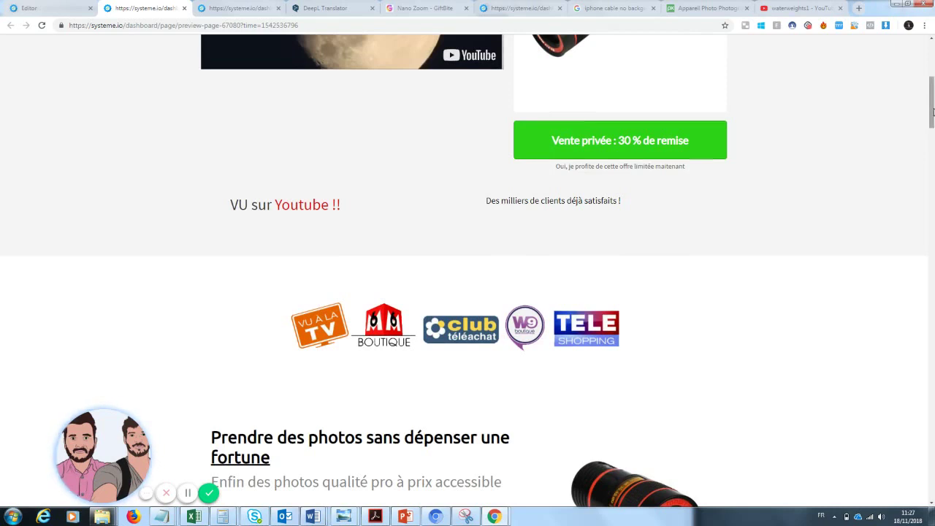